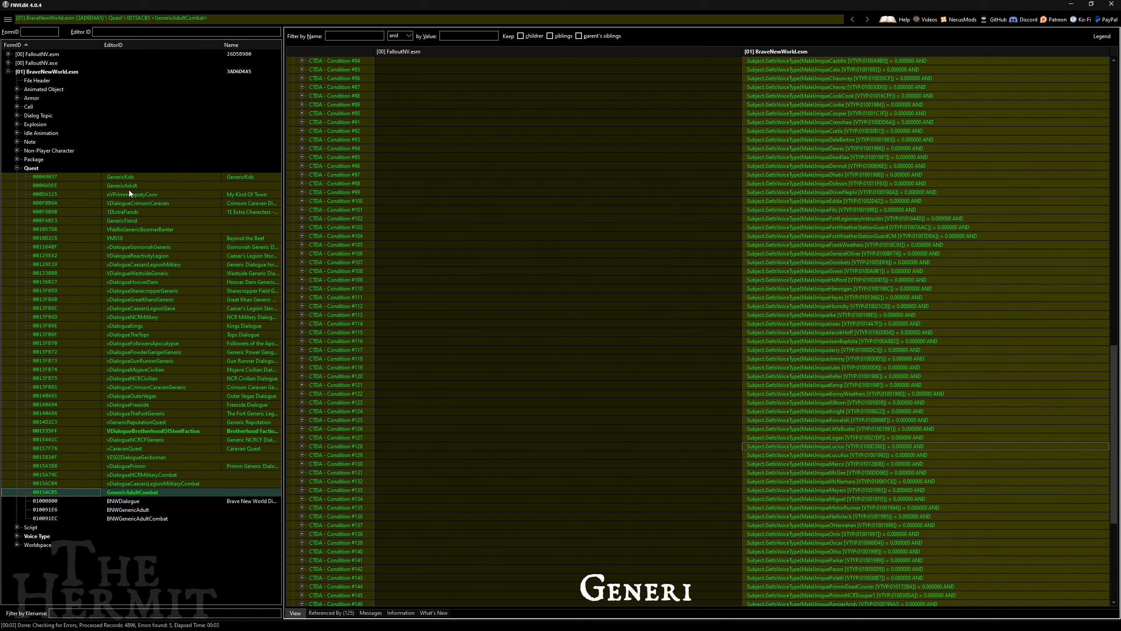
Step: Delete the condition with the unresolved voice type 01007E7C from the GenericAdult quest in BraveNewWorld.esm
{"action": "left_click", "coordinate": [130, 185]}
{"action": "scroll", "coordinate": [914, 420], "scroll_direction": "down", "scroll_amount": 8}
{"action": "scroll", "coordinate": [914, 422], "scroll_direction": "down", "scroll_amount": 20}
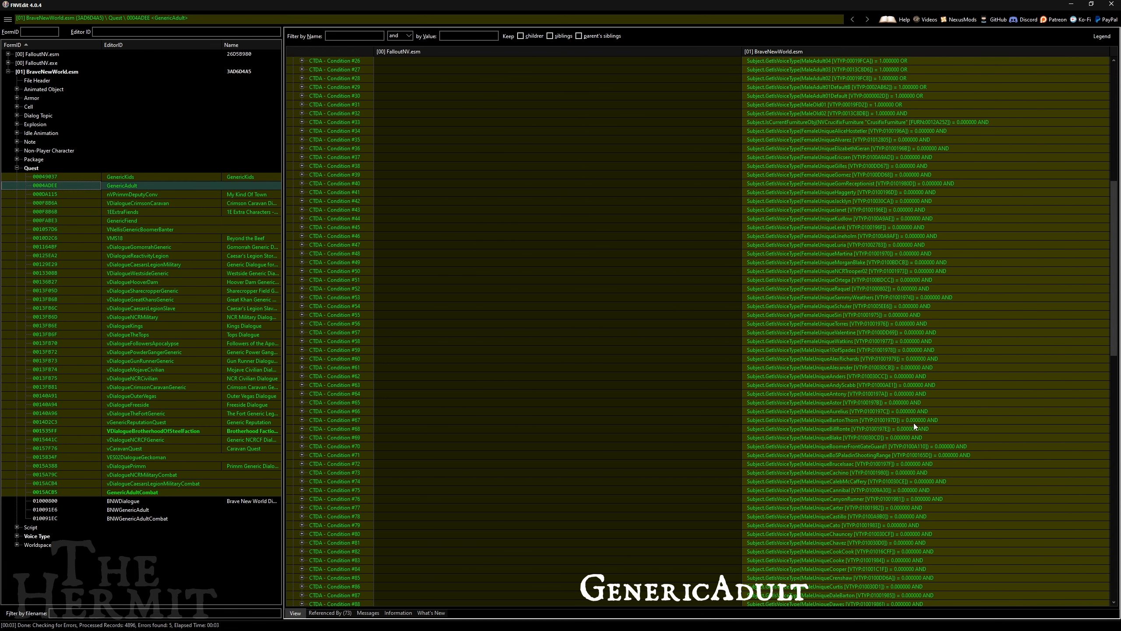
{"action": "left_click", "coordinate": [888, 478]}
{"action": "key", "text": "Delete"}
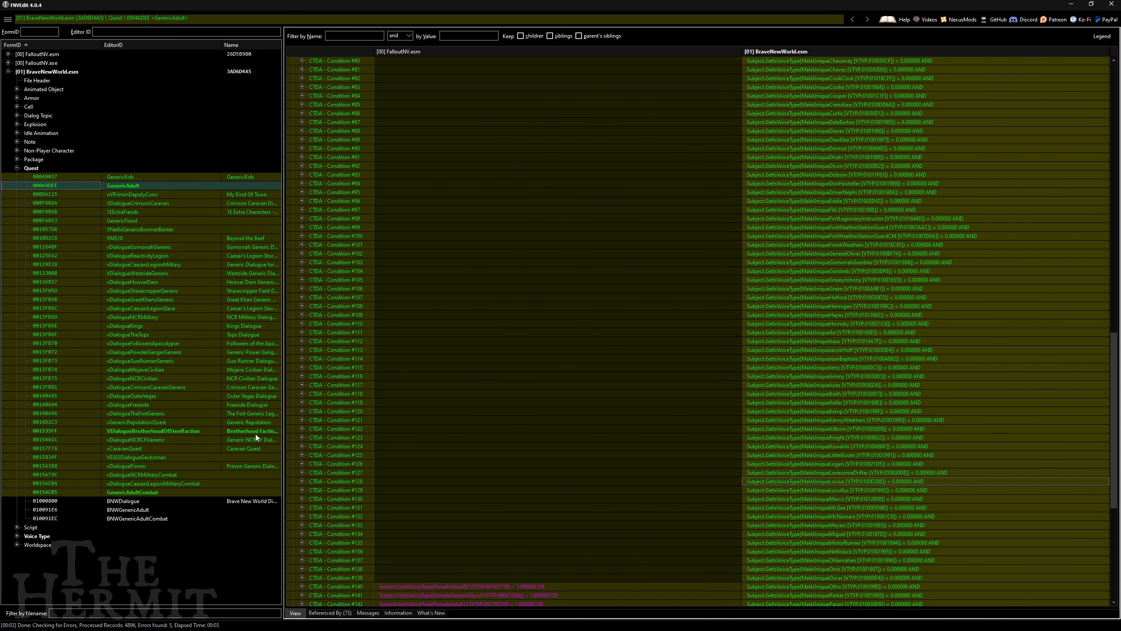
Step: Delete Condition #42 with the unresolved voice type from the BNWDialogue quest, and collapse the Quest group
{"action": "left_click", "coordinate": [126, 501]}
{"action": "scroll", "coordinate": [597, 475], "scroll_direction": "down", "scroll_amount": 7}
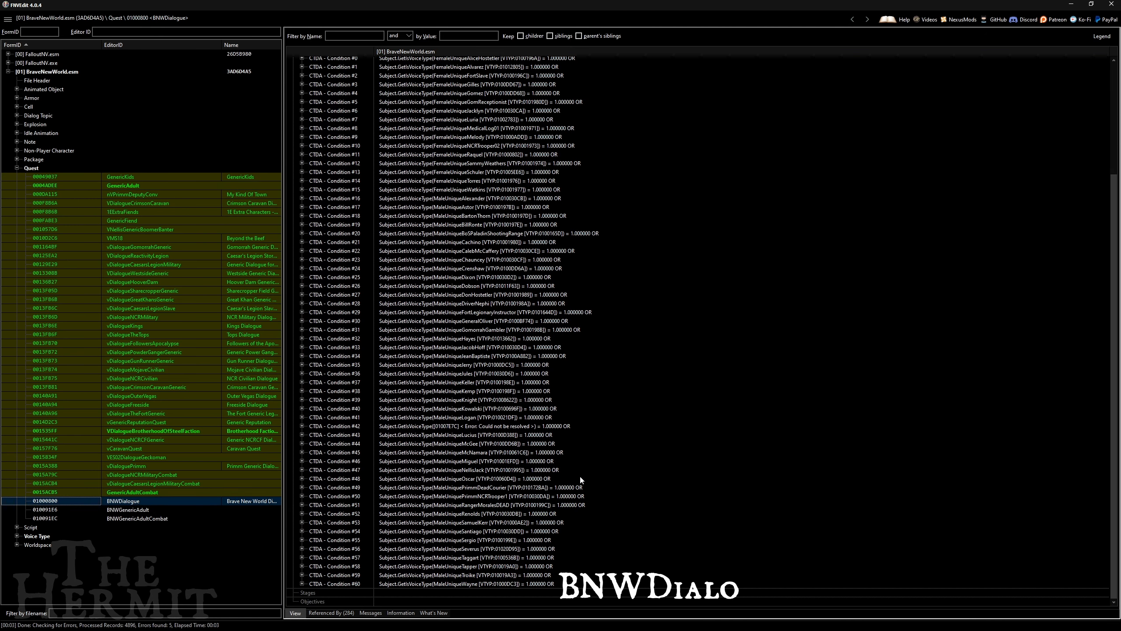
{"action": "left_click", "coordinate": [510, 427]}
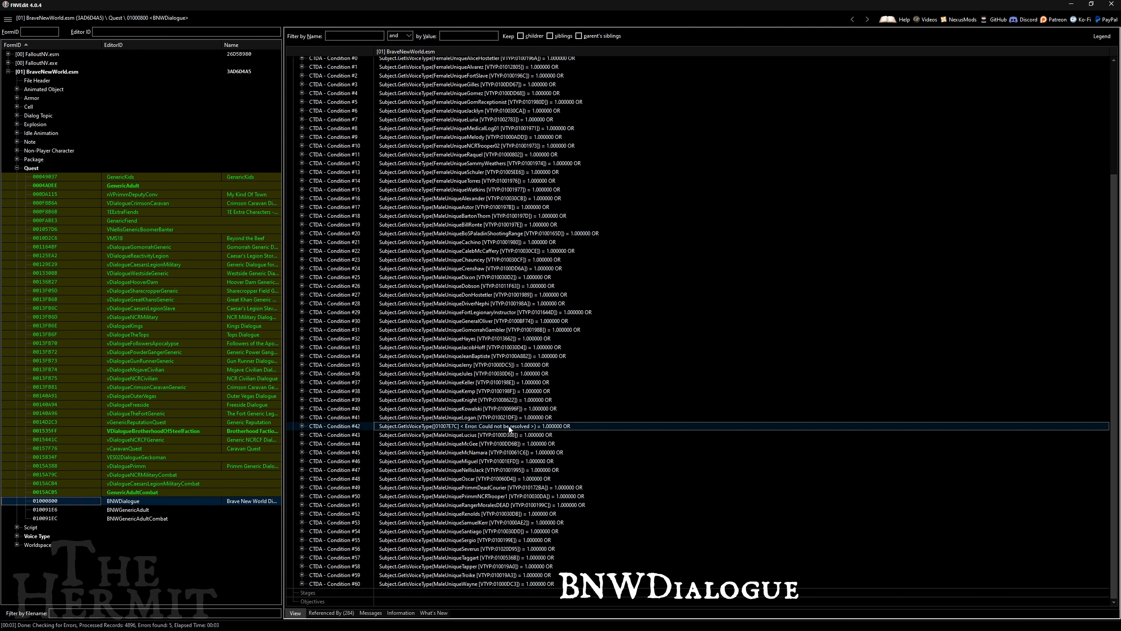
{"action": "key", "text": "Delete"}
{"action": "left_click", "coordinate": [17, 168]}
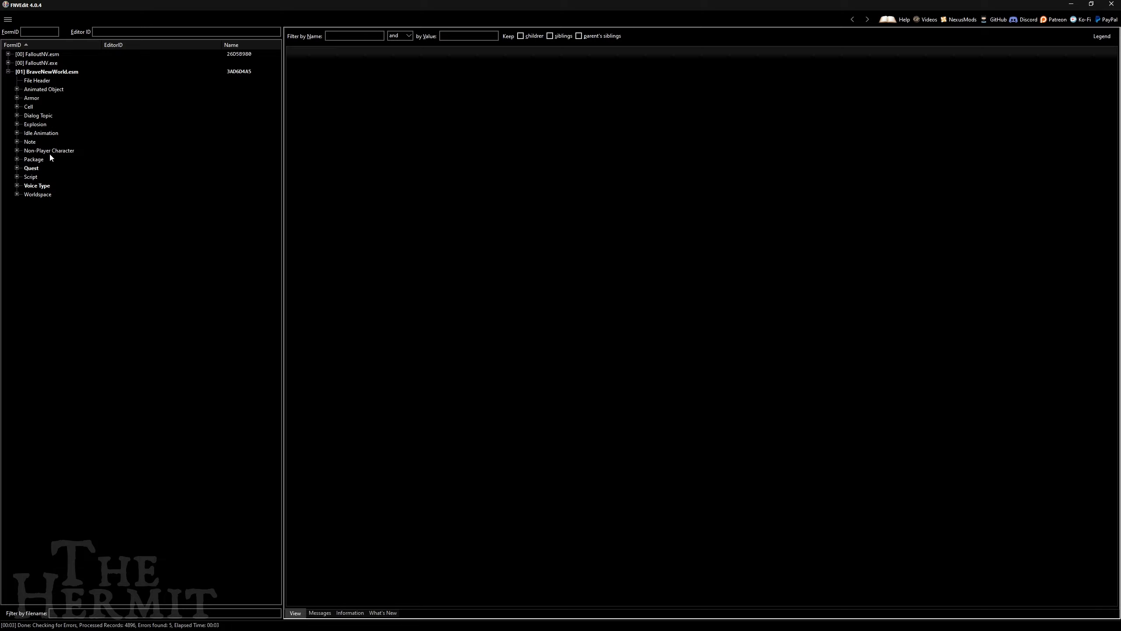
Step: Sort the Non-Player Character records by name, inspect the voice entry of HVKnightEDE "Senior Knight Lorenzo", and permanently remove that record
{"action": "left_click", "coordinate": [17, 150]}
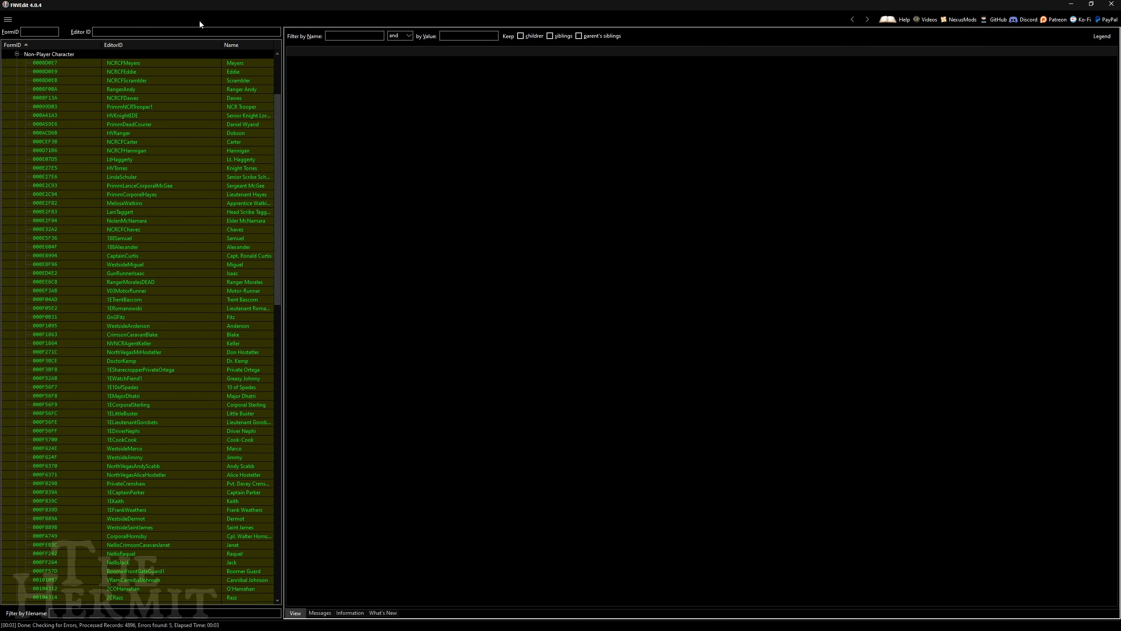
{"action": "left_click", "coordinate": [247, 44]}
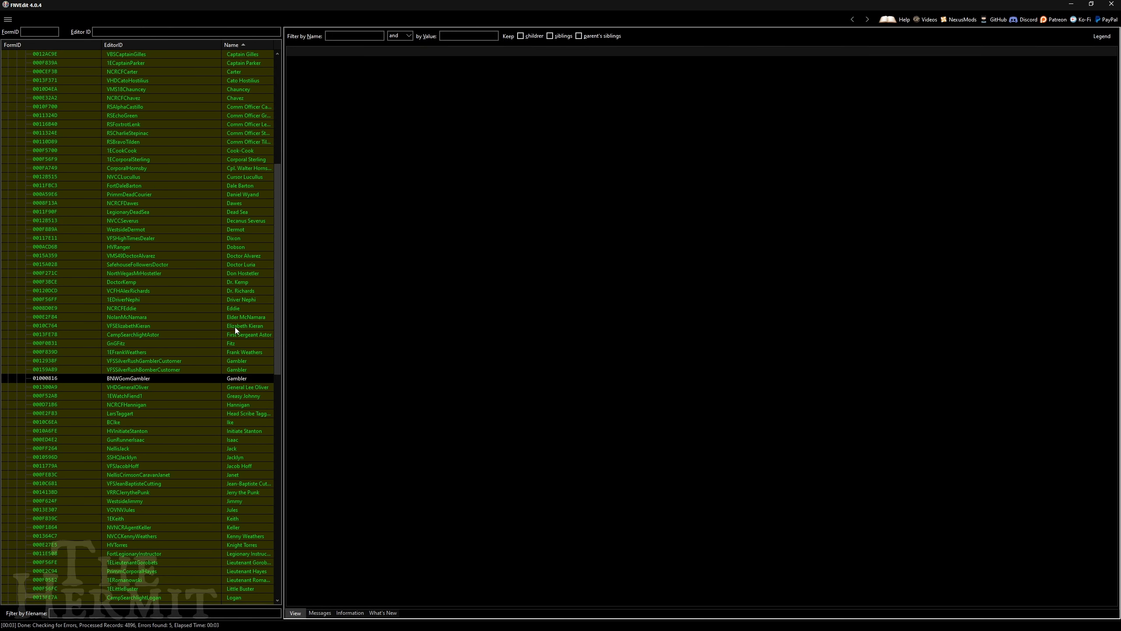
{"action": "scroll", "coordinate": [235, 329], "scroll_direction": "down", "scroll_amount": 9}
{"action": "scroll", "coordinate": [233, 325], "scroll_direction": "down", "scroll_amount": 8}
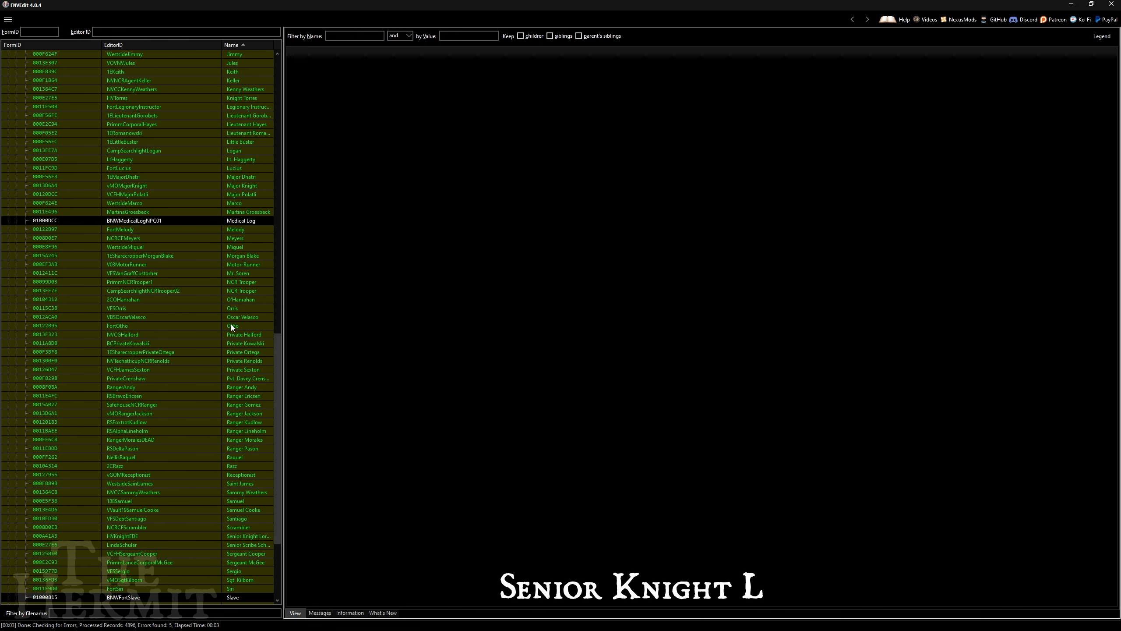
{"action": "scroll", "coordinate": [231, 325], "scroll_direction": "down", "scroll_amount": 2}
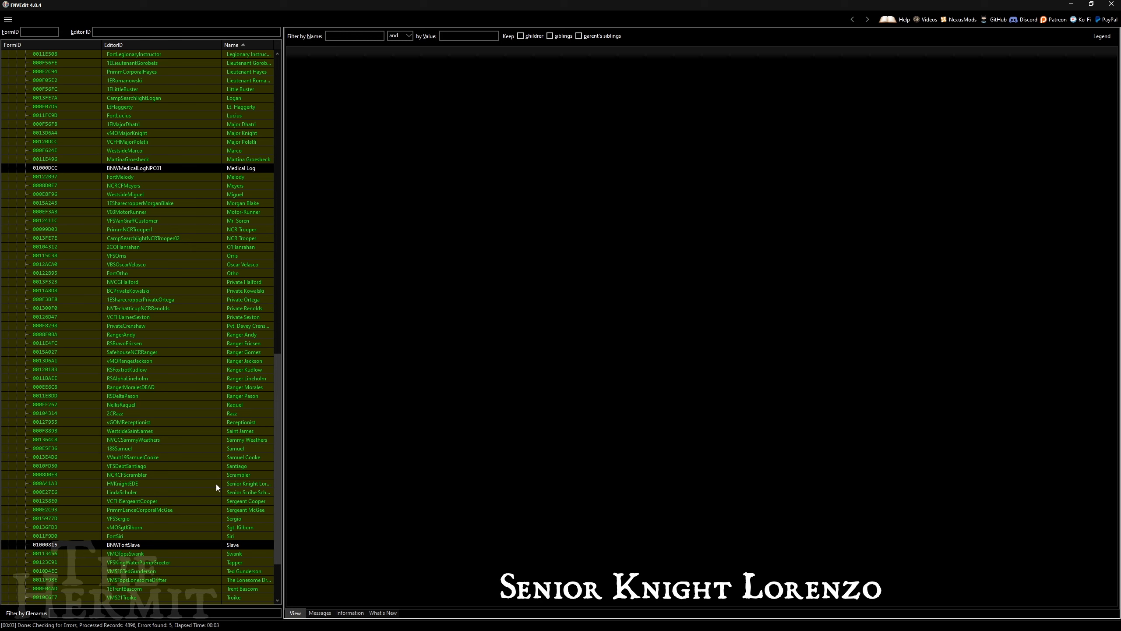
{"action": "left_click", "coordinate": [178, 482]}
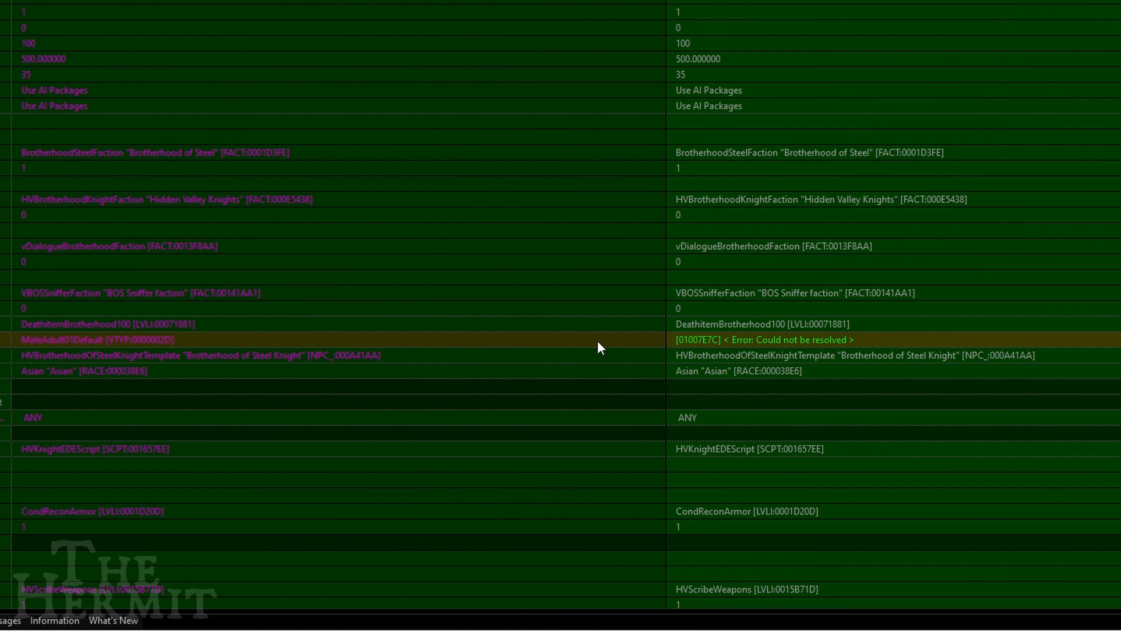
{"action": "left_click_drag", "start_coordinate": [541, 341], "coordinate": [611, 338]}
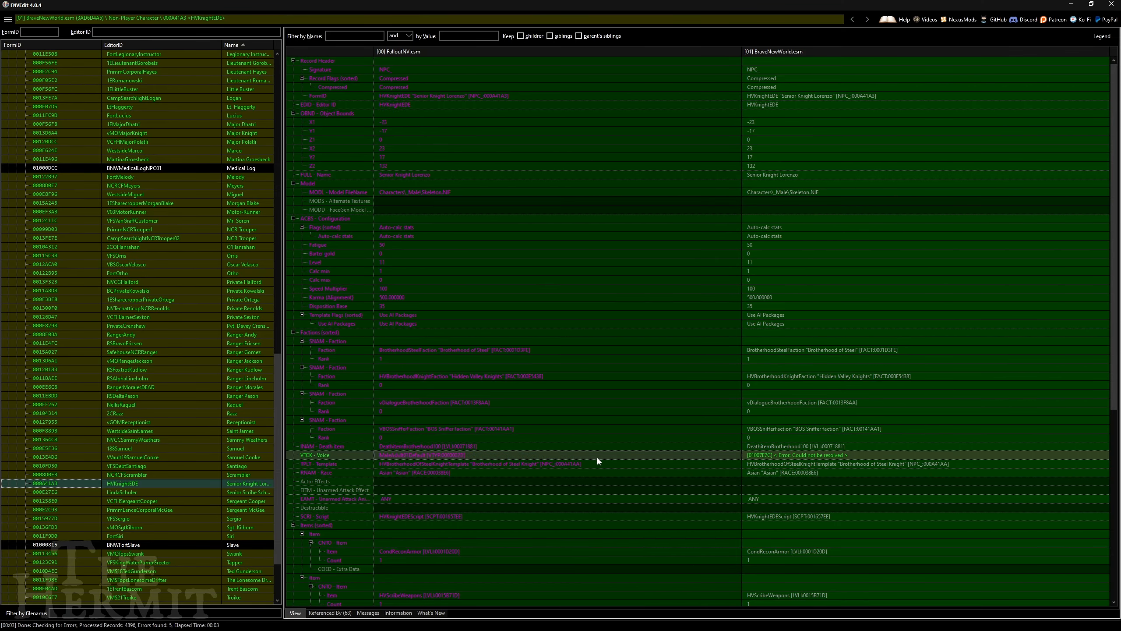
{"action": "right_click", "coordinate": [139, 481]}
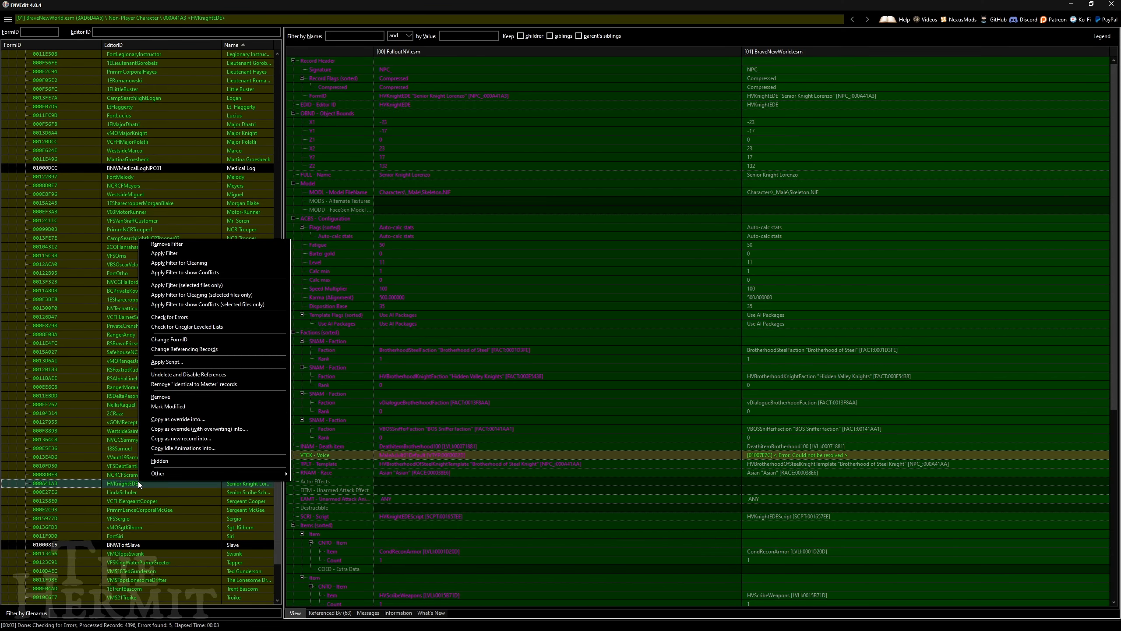
{"action": "left_click", "coordinate": [166, 398]}
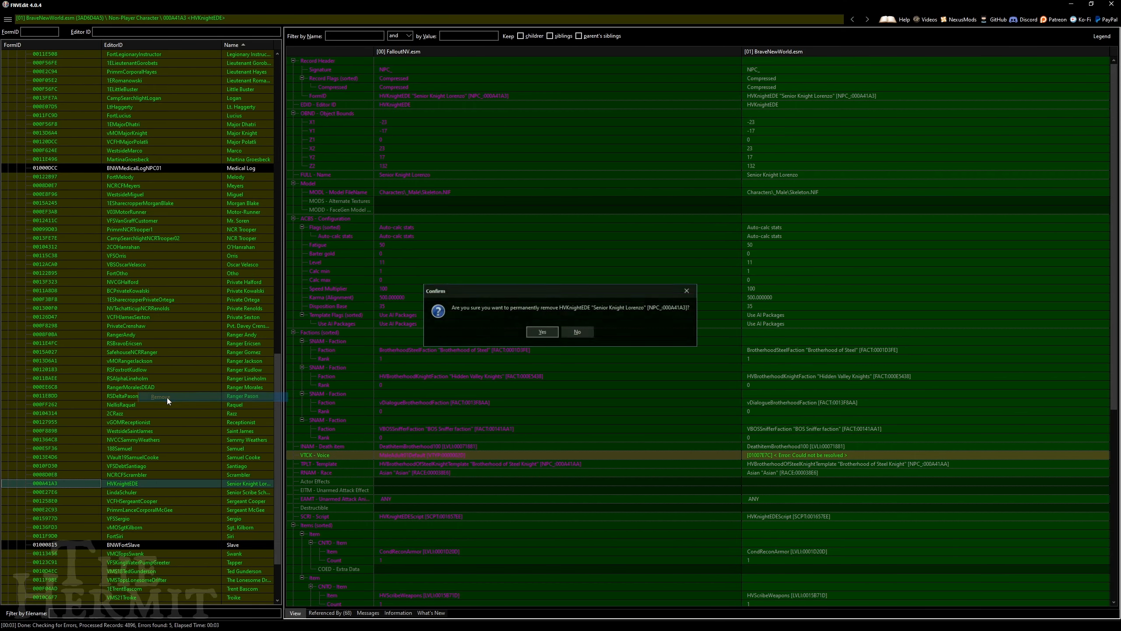
{"action": "left_click", "coordinate": [543, 334]}
Step: Collapse the Non-Player Character group and check BraveNewWorld.esm for errors
{"action": "left_click_drag", "start_coordinate": [277, 377], "coordinate": [198, 95]}
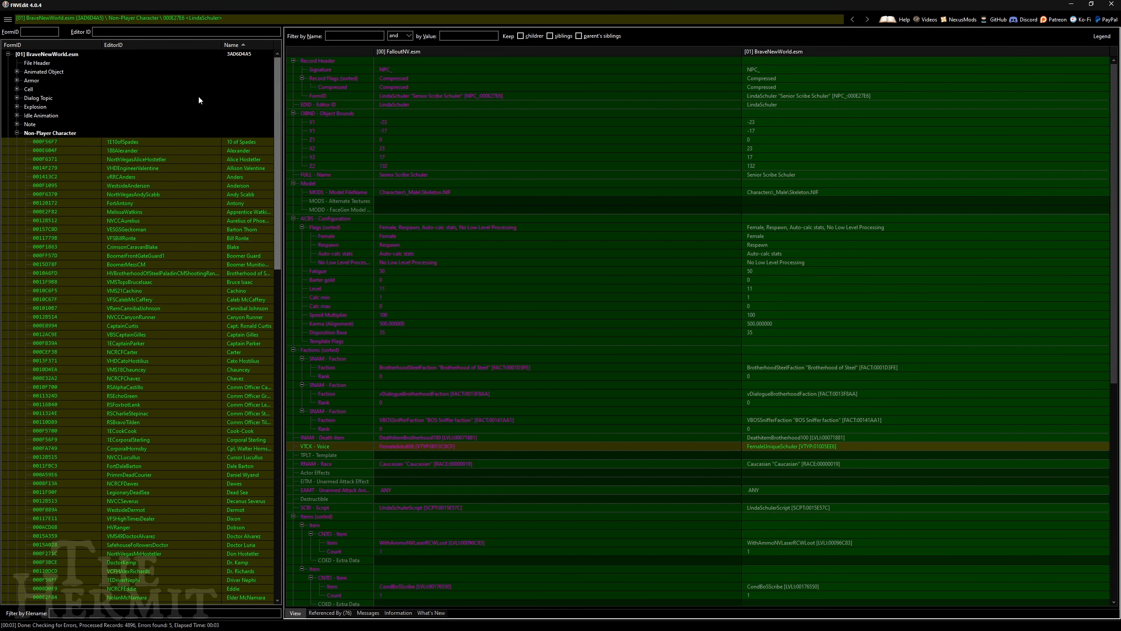
{"action": "left_click", "coordinate": [18, 134]}
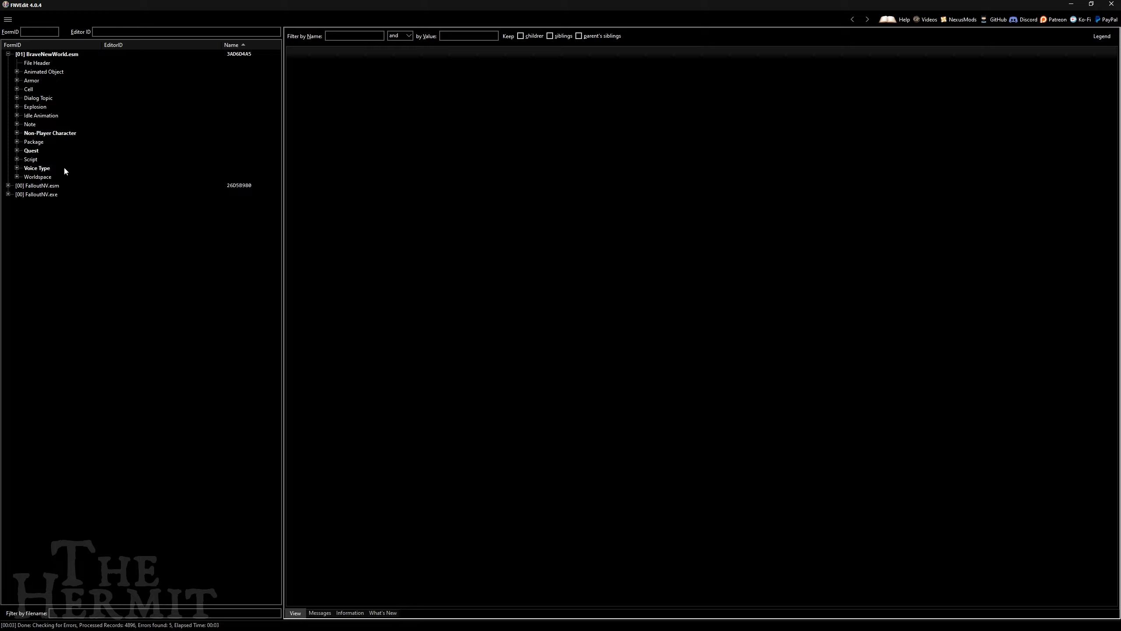
{"action": "left_click", "coordinate": [48, 55]}
{"action": "right_click", "coordinate": [48, 56]}
{"action": "left_click", "coordinate": [89, 156]}
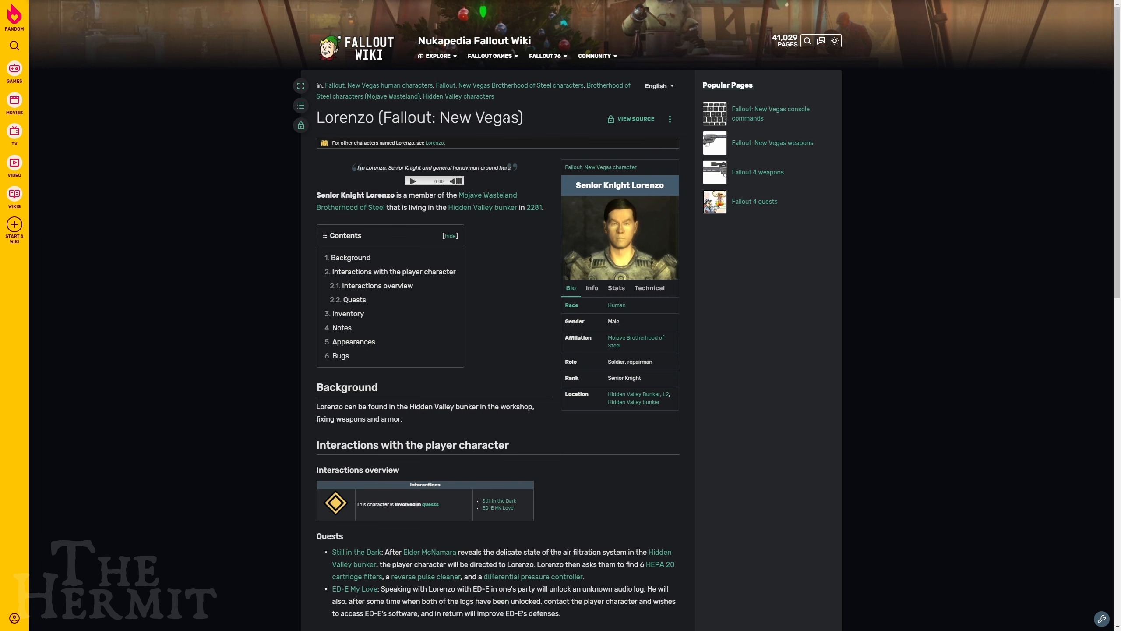
Step: On the Fallout Wiki's Lorenzo page, open the HVKnightEDE.txt dialogue transcript and review its listed topics
{"action": "left_click", "coordinate": [592, 288]}
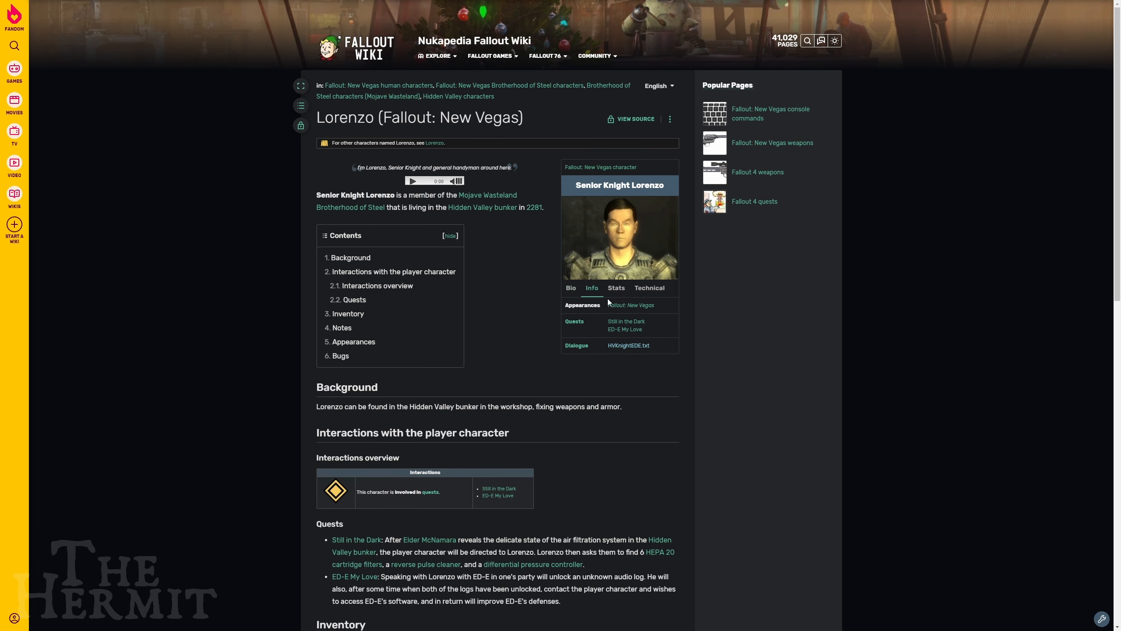
{"action": "left_click", "coordinate": [639, 348]}
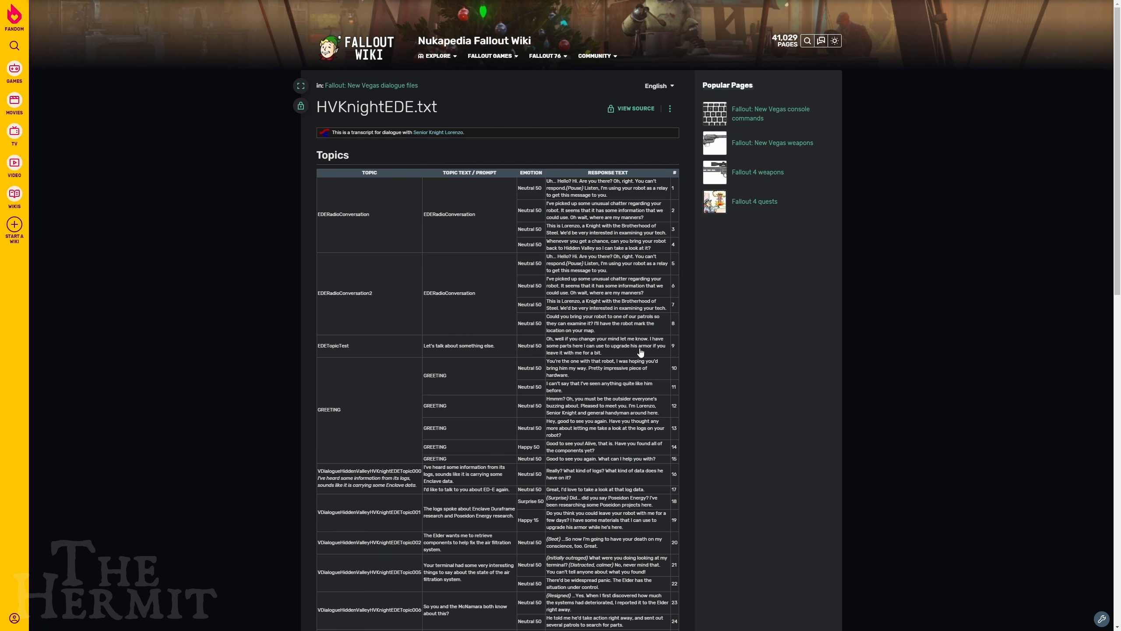
{"action": "scroll", "coordinate": [419, 204], "scroll_direction": "down", "scroll_amount": 12}
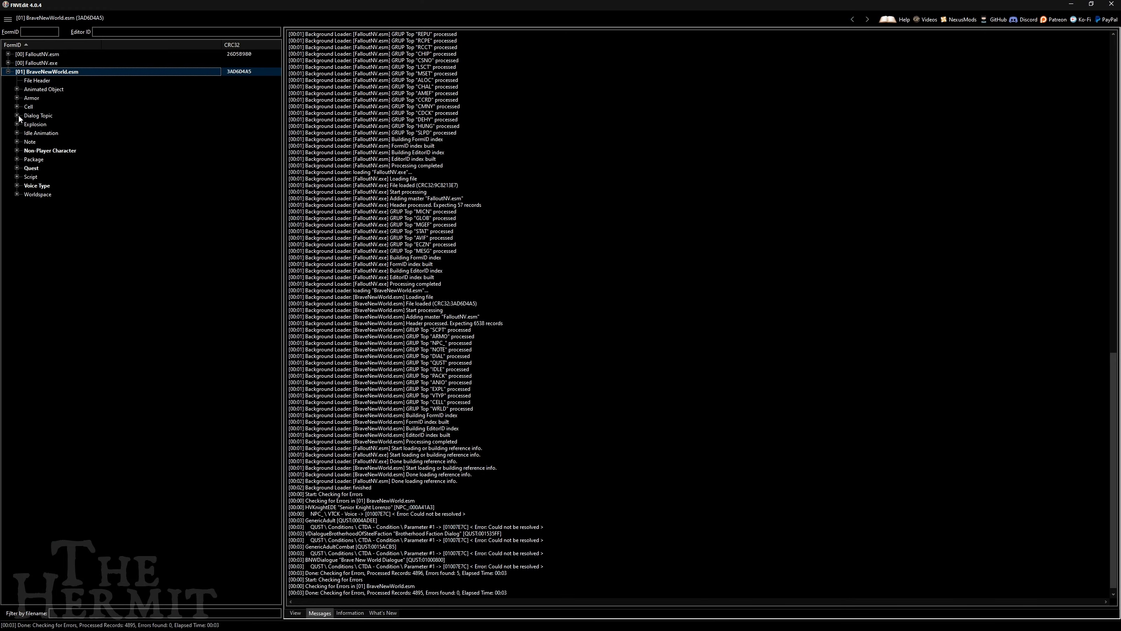
Step: Back in FNVEdit, sort the Dialog Topic records by EditorID and remove EDERadioConversation and EDETopicTest from BraveNewWorld.esm
{"action": "left_click", "coordinate": [17, 116]}
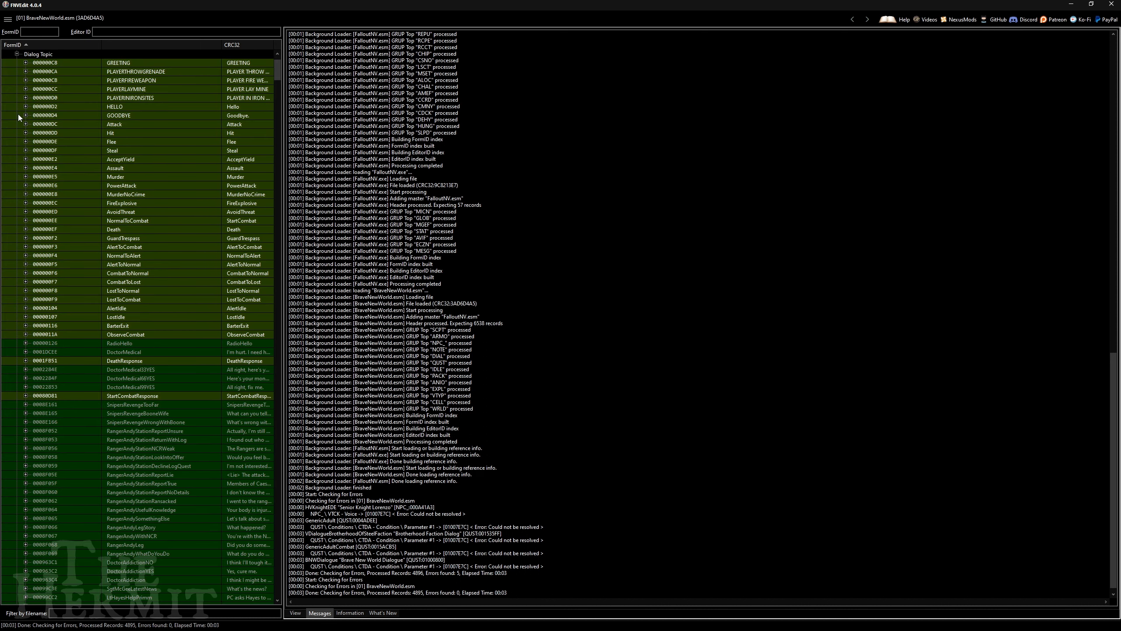
{"action": "left_click", "coordinate": [162, 46]}
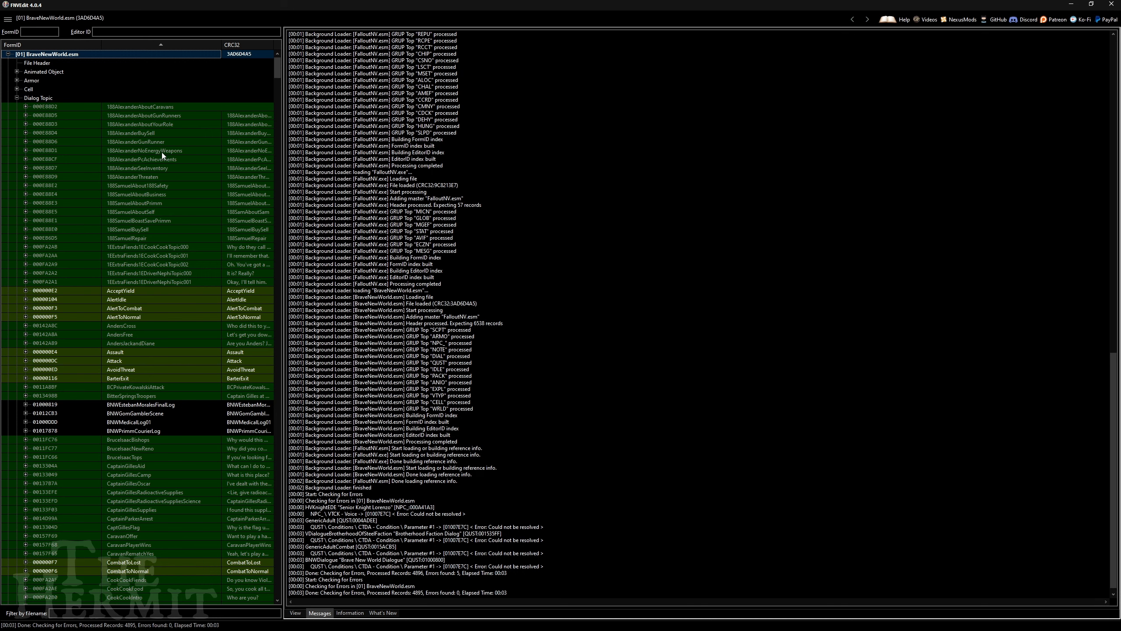
{"action": "scroll", "coordinate": [152, 200], "scroll_direction": "down", "scroll_amount": 14}
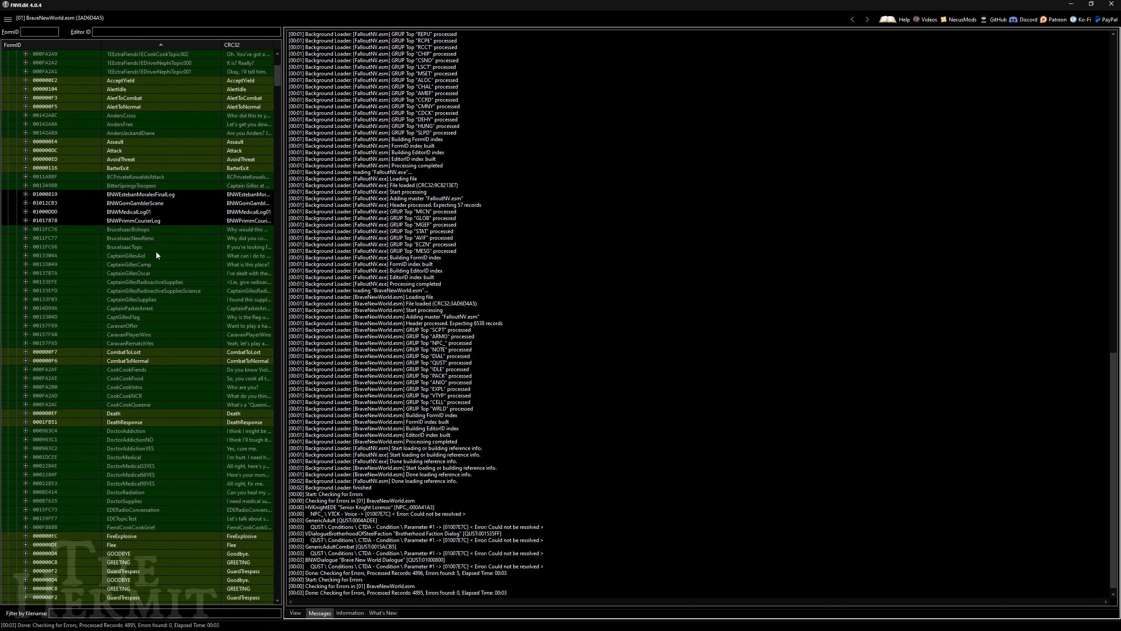
{"action": "scroll", "coordinate": [154, 254], "scroll_direction": "down", "scroll_amount": 4}
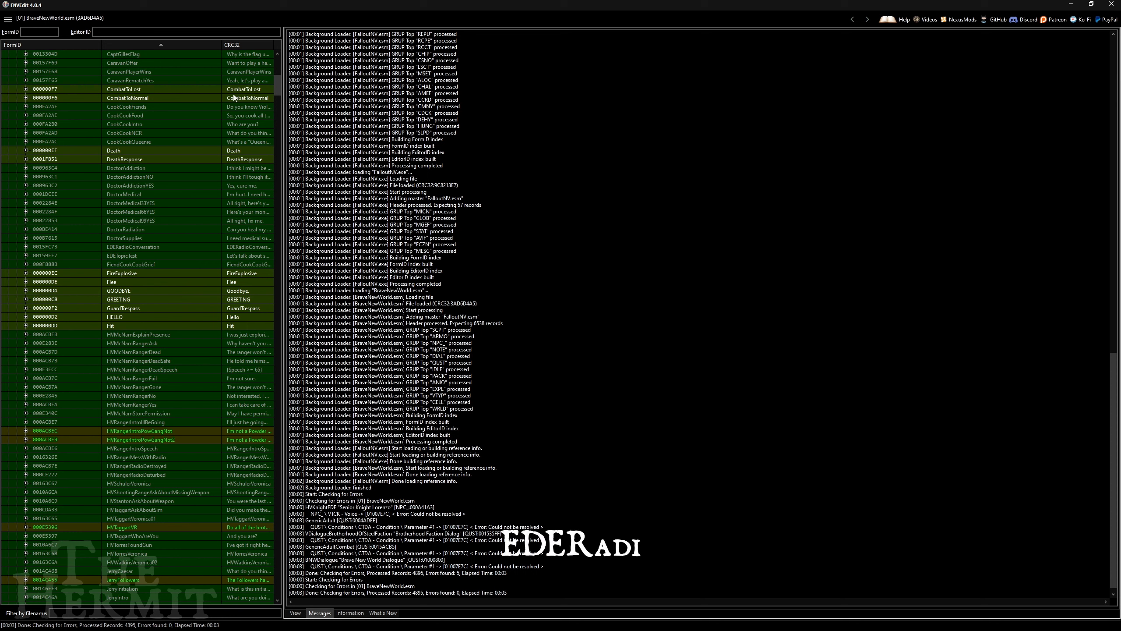
{"action": "left_click", "coordinate": [138, 247]}
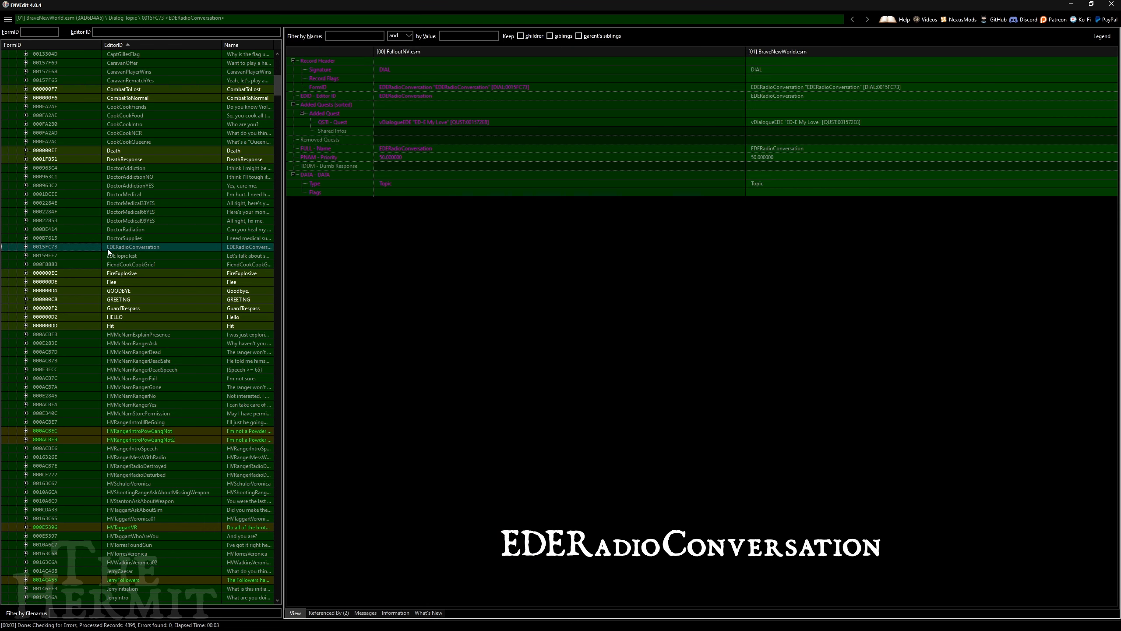
{"action": "left_click", "coordinate": [131, 257], "text": "ctrl"}
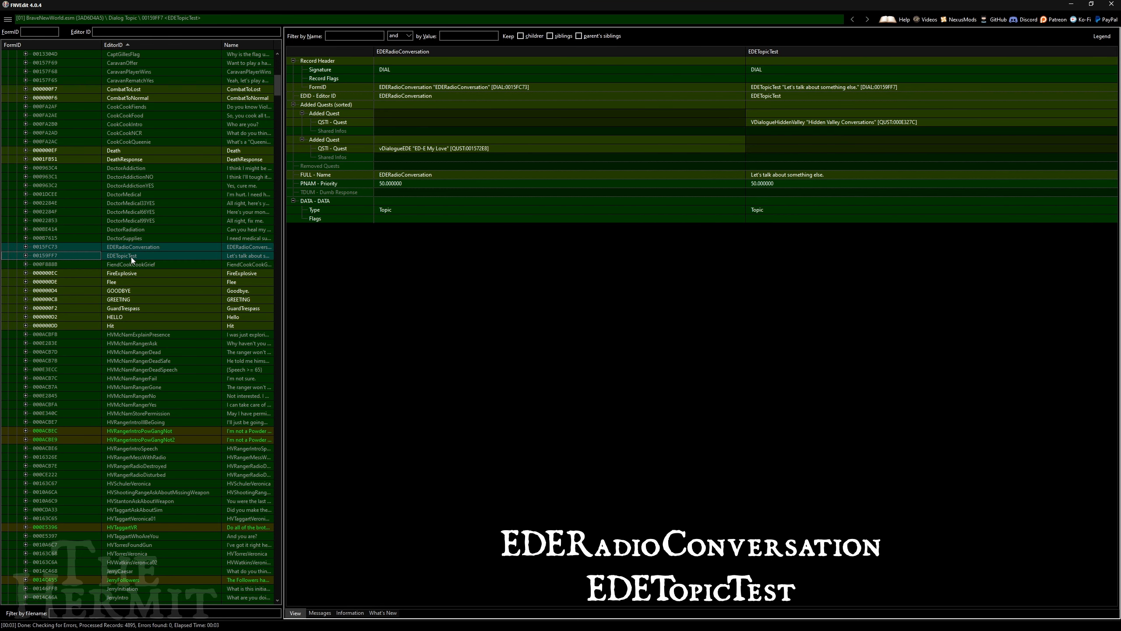
{"action": "key", "text": "Delete"}
{"action": "key", "text": "Return"}
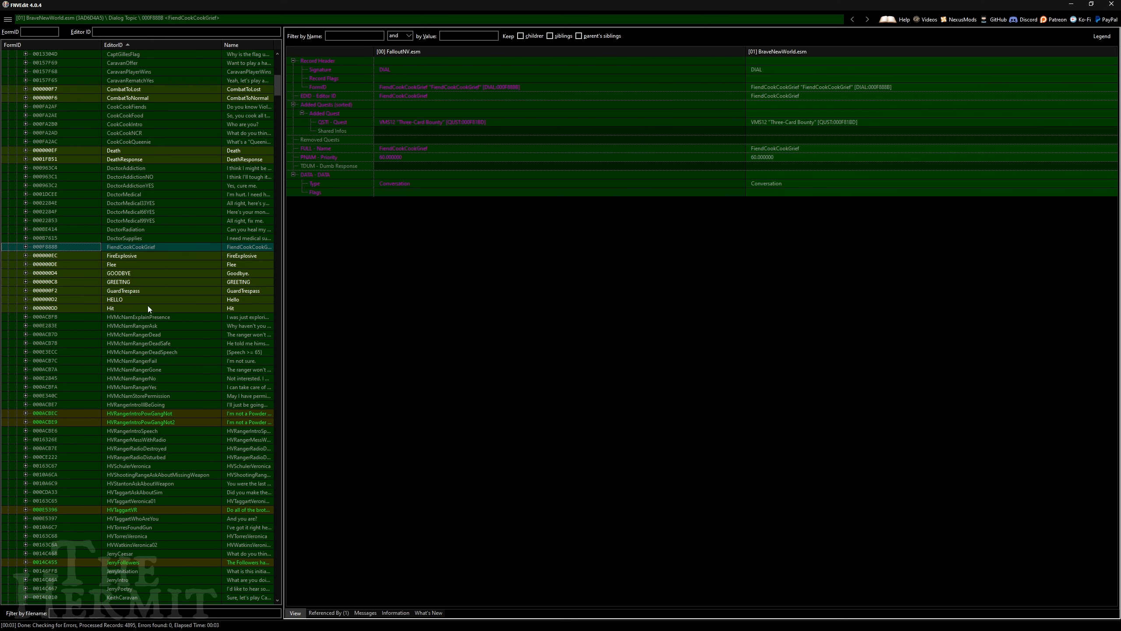
Step: Permanently remove all sixteen VDialogueHiddenValleyHVKnightEDETopic records, from Topic000 through Topic022, from the Dialog Topic group of BraveNewWorld.esm
{"action": "scroll", "coordinate": [152, 354], "scroll_direction": "down", "scroll_amount": 17}
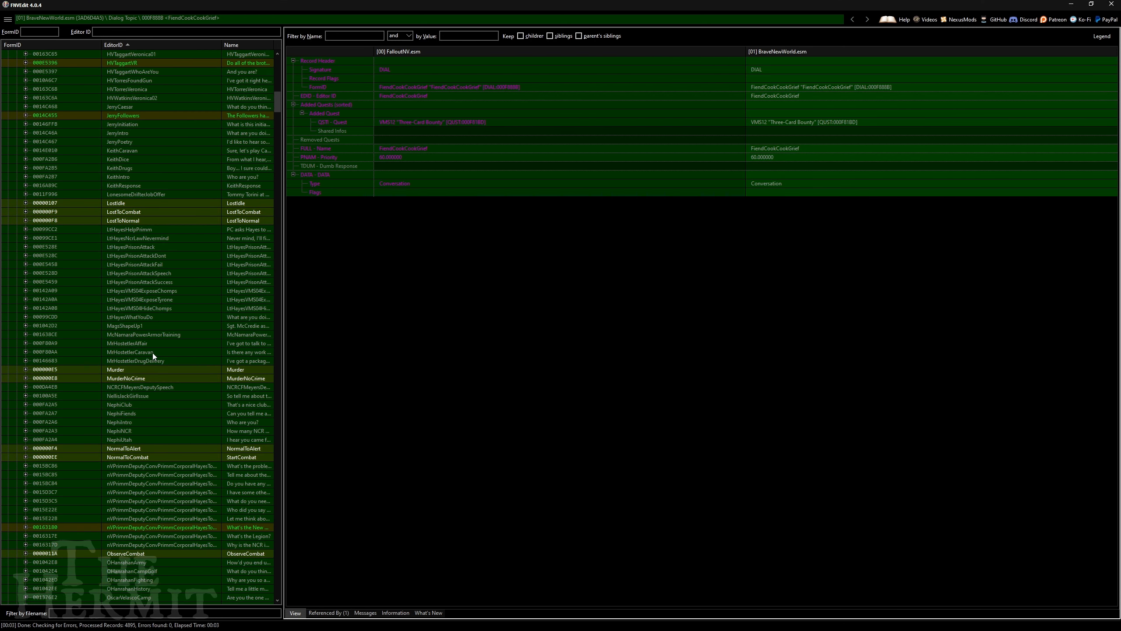
{"action": "scroll", "coordinate": [153, 353], "scroll_direction": "down", "scroll_amount": 20}
{"action": "scroll", "coordinate": [148, 404], "scroll_direction": "down", "scroll_amount": 20}
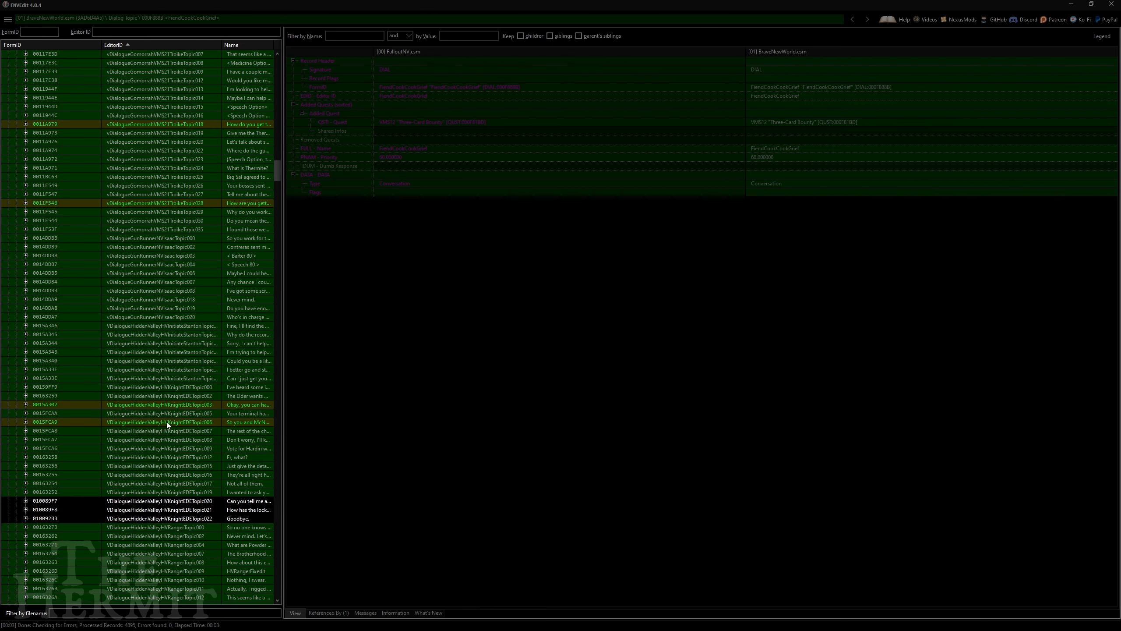
{"action": "left_click", "coordinate": [196, 388]}
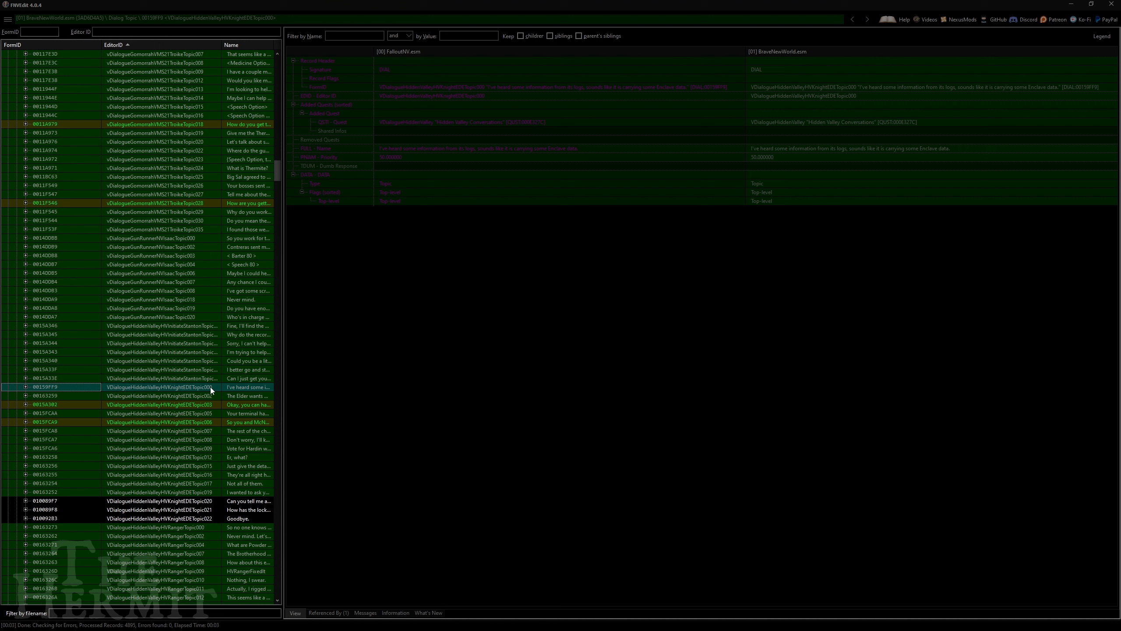
{"action": "left_click", "coordinate": [177, 396], "text": "ctrl"}
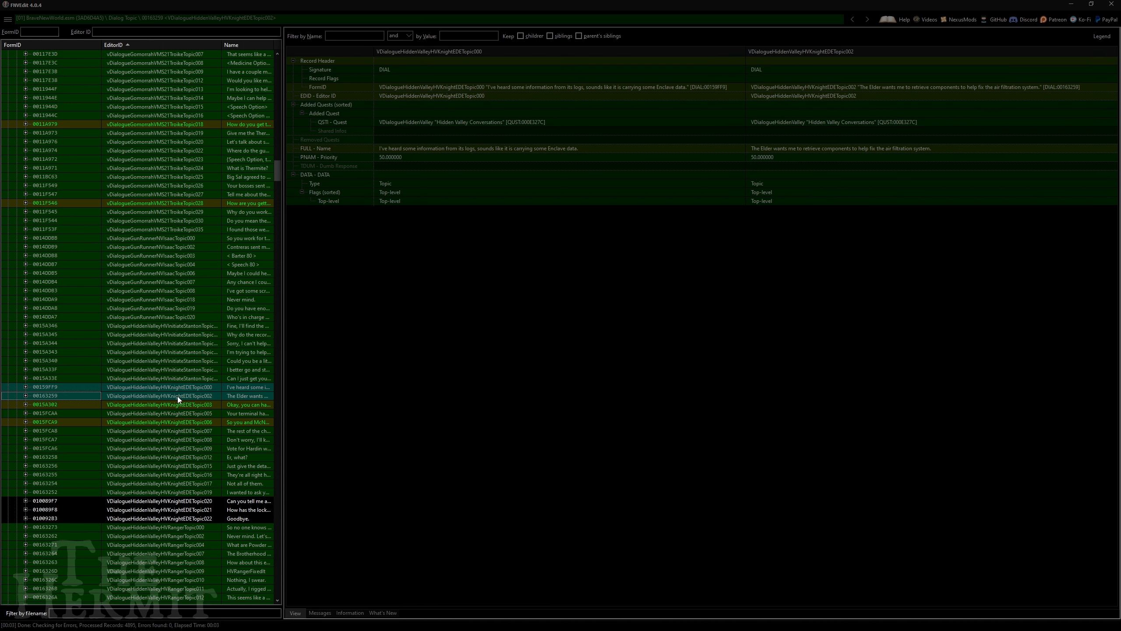
{"action": "left_click", "coordinate": [209, 405], "text": "ctrl"}
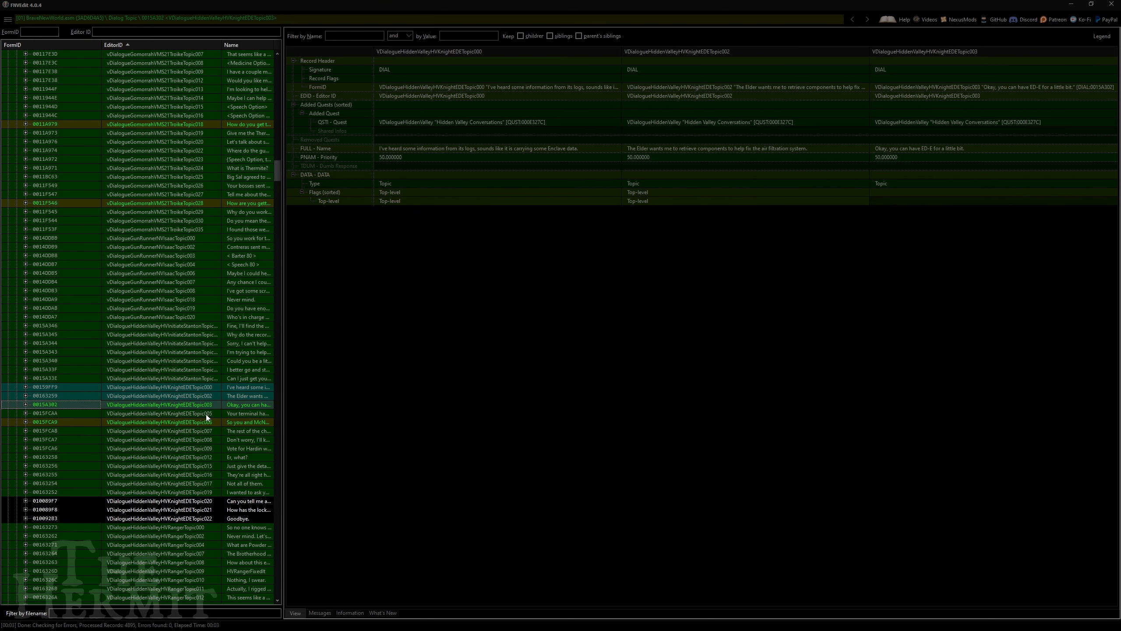
{"action": "left_click", "coordinate": [206, 413], "text": "ctrl"}
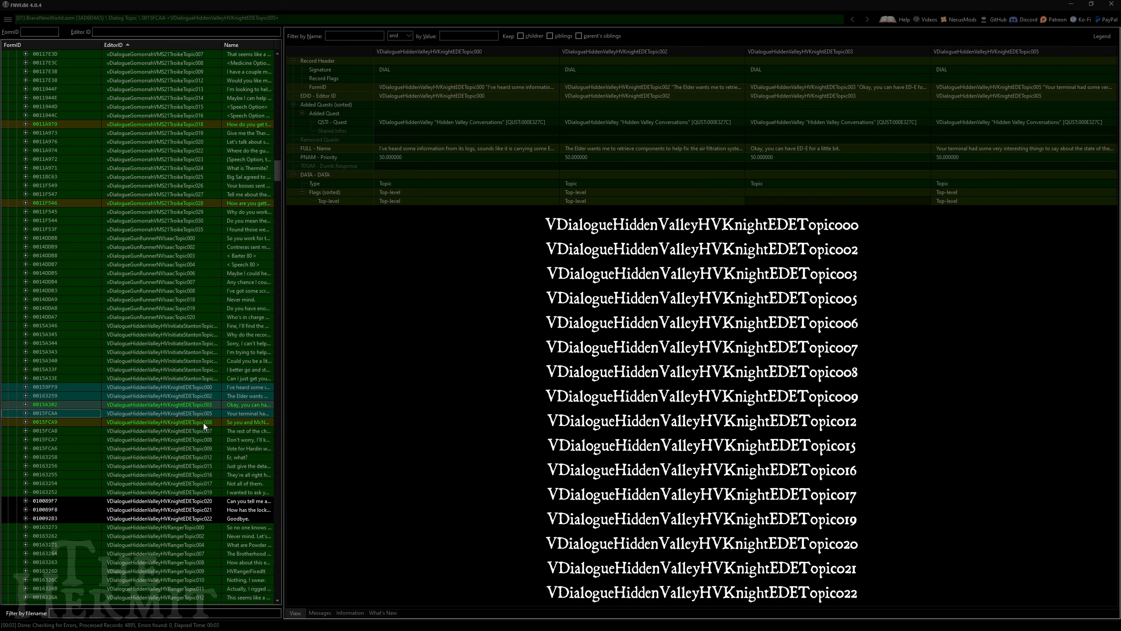
{"action": "left_click", "coordinate": [203, 423], "text": "ctrl"}
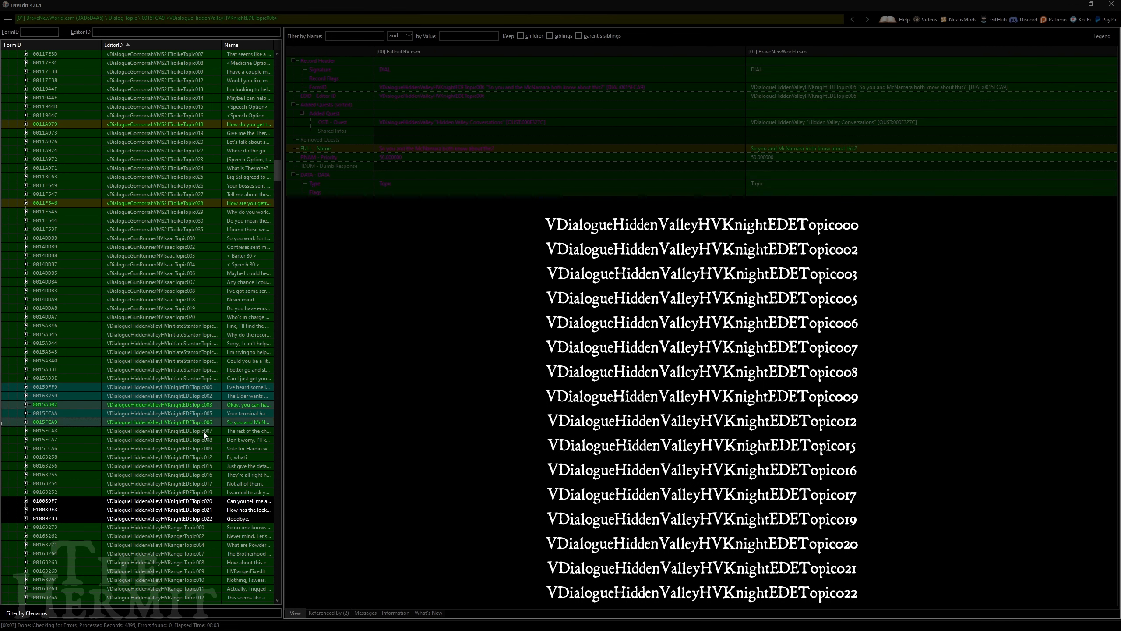
{"action": "left_click", "coordinate": [203, 432], "text": "ctrl"}
{"action": "left_click", "coordinate": [203, 439], "text": "ctrl"}
{"action": "left_click", "coordinate": [204, 448], "text": "ctrl"}
{"action": "left_click", "coordinate": [201, 456], "text": "ctrl"}
{"action": "left_click", "coordinate": [200, 466], "text": "ctrl"}
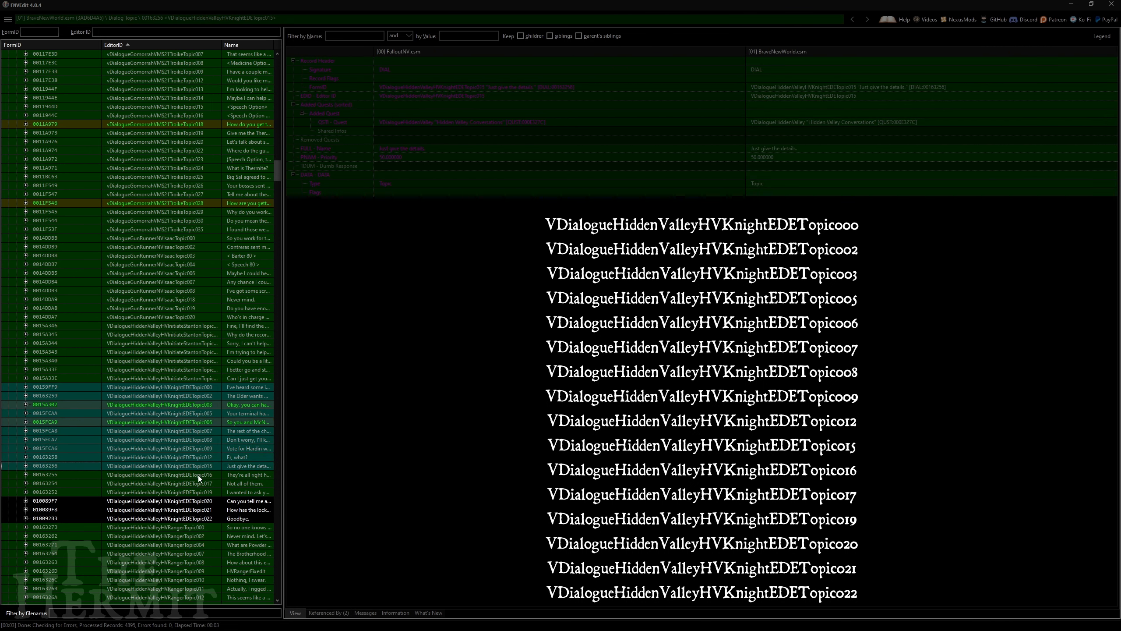
{"action": "left_click", "coordinate": [198, 475], "text": "ctrl"}
{"action": "left_click", "coordinate": [199, 483], "text": "ctrl"}
{"action": "left_click", "coordinate": [199, 491], "text": "ctrl"}
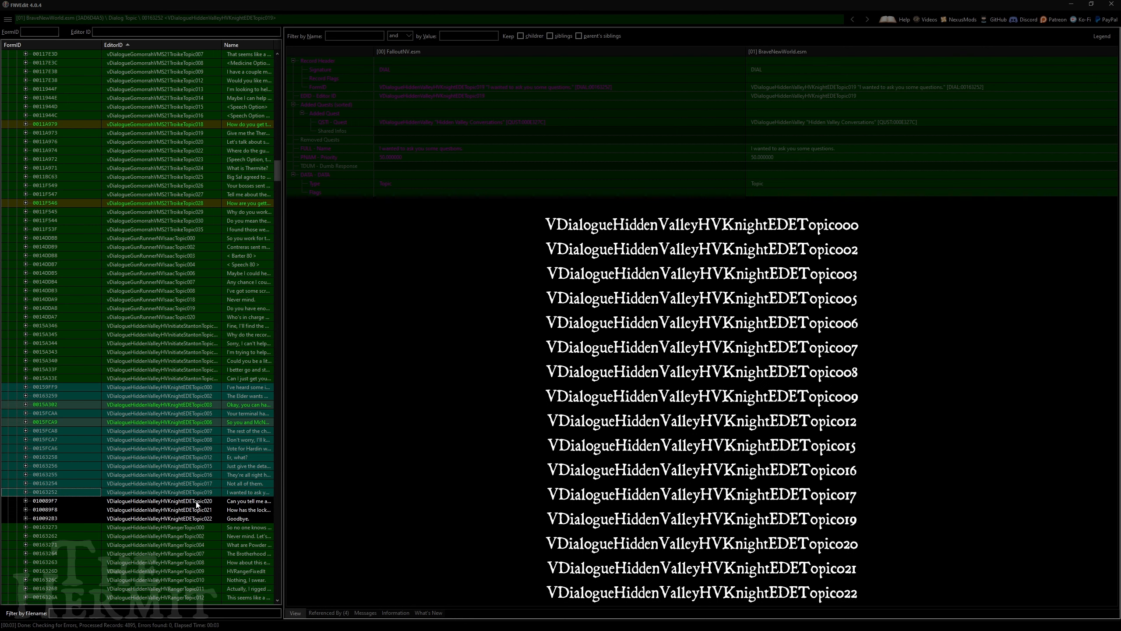
{"action": "left_click", "coordinate": [195, 502], "text": "ctrl"}
{"action": "left_click", "coordinate": [193, 510], "text": "ctrl"}
{"action": "left_click", "coordinate": [201, 519], "text": "ctrl"}
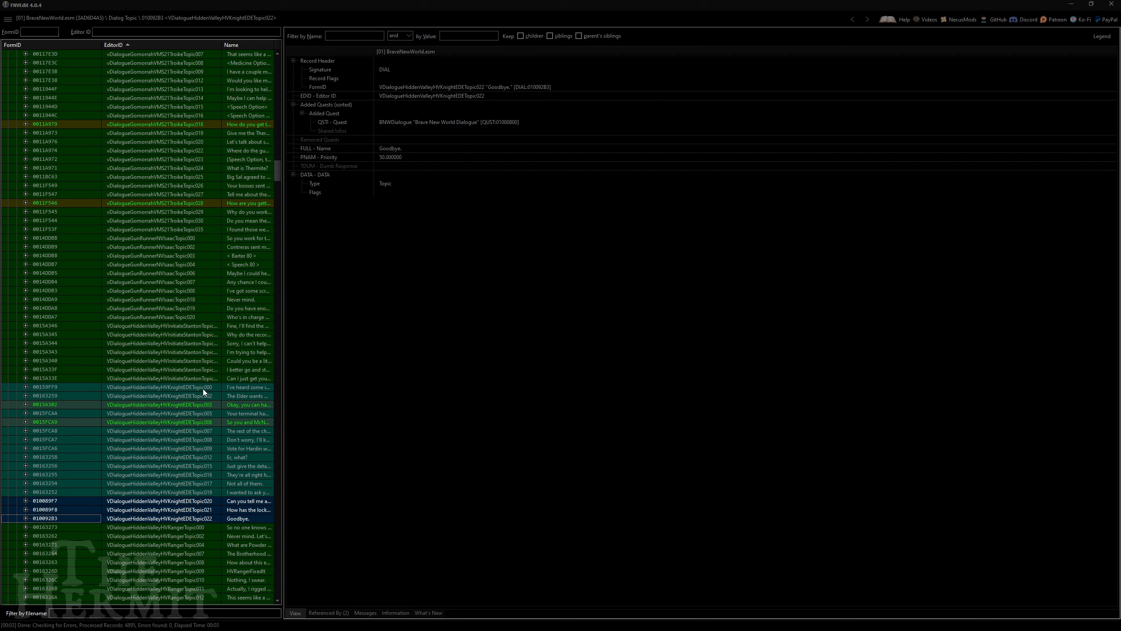
{"action": "key", "text": "Delete"}
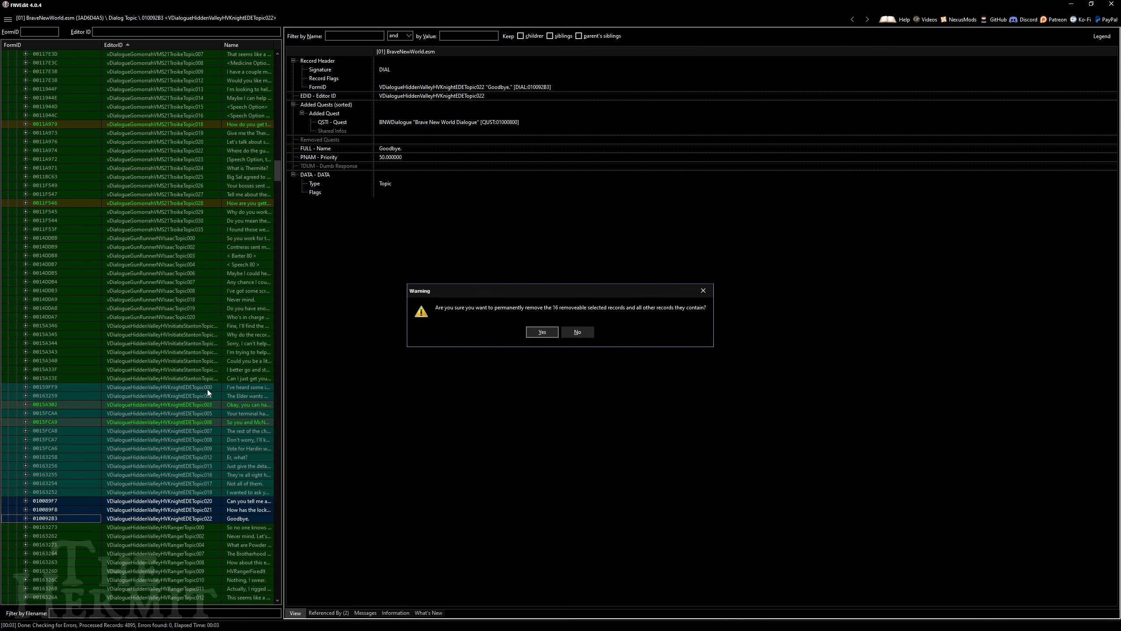
{"action": "left_click", "coordinate": [543, 336]}
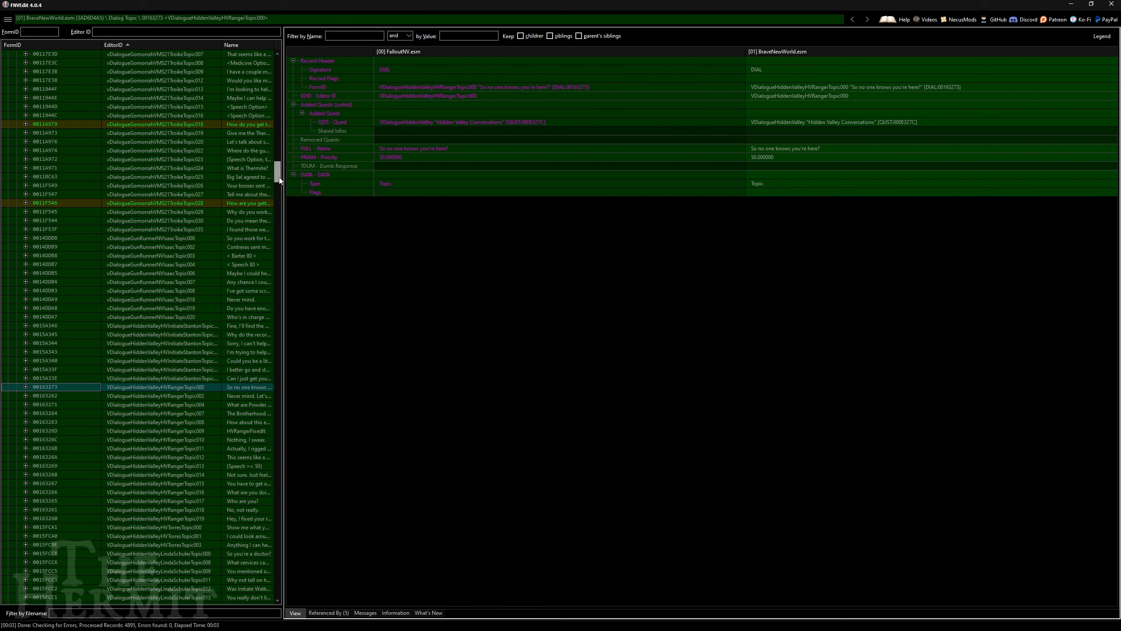
Step: Look up FormID 0015A00B and jump to the BraveNewWorld.esm version of that GREETING response
{"action": "left_click_drag", "start_coordinate": [278, 178], "coordinate": [277, 66]}
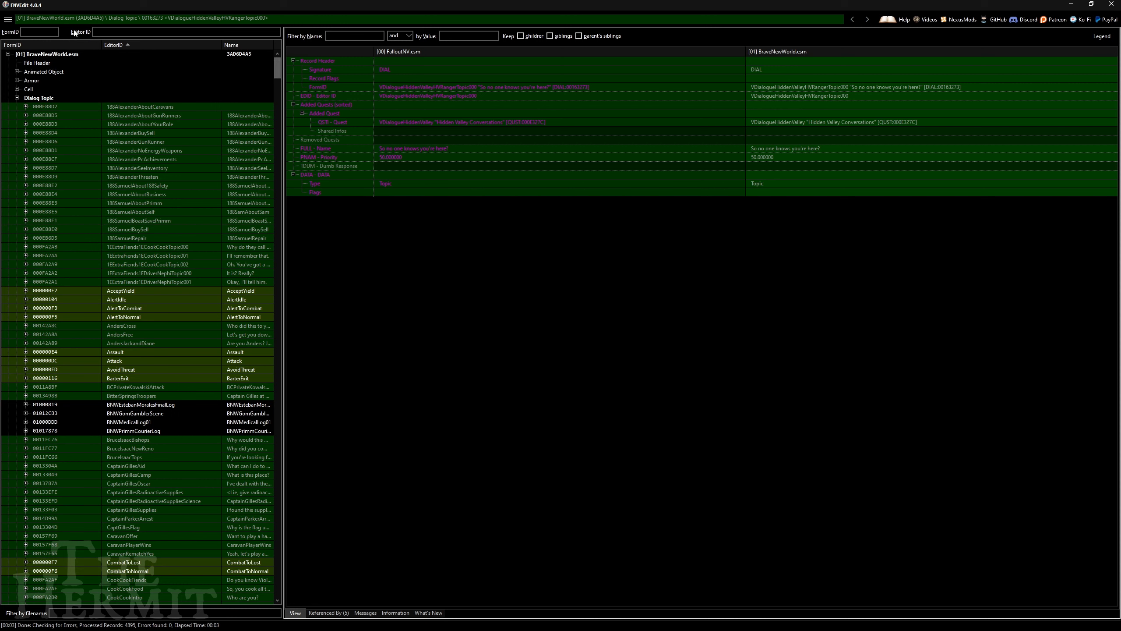
{"action": "type", "text": "00"}
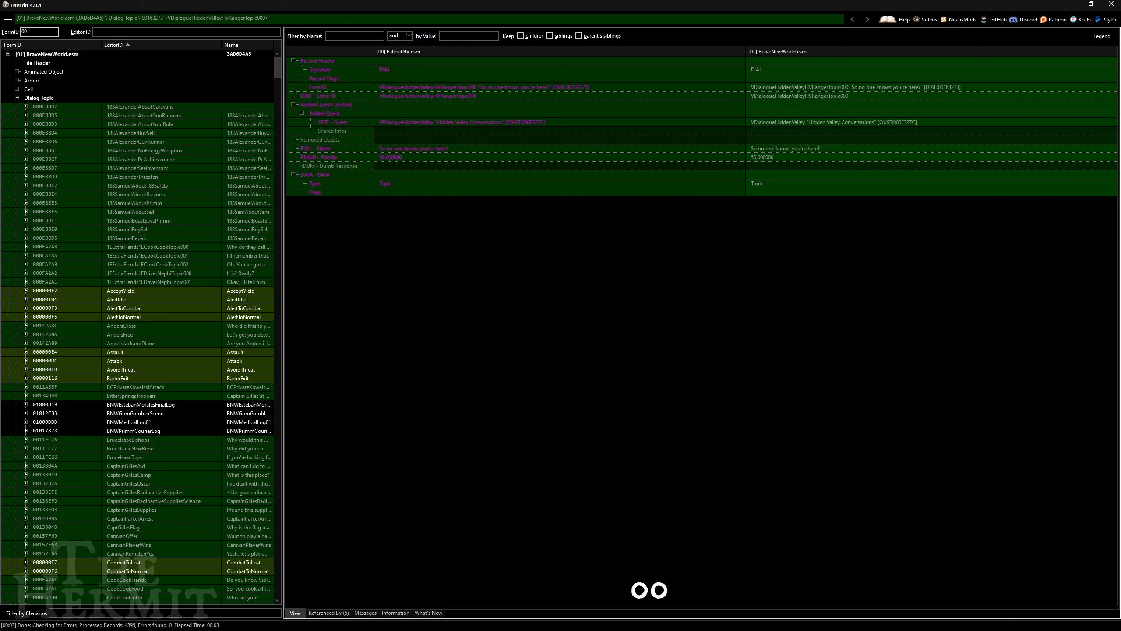
{"action": "type", "text": "15A00B"}
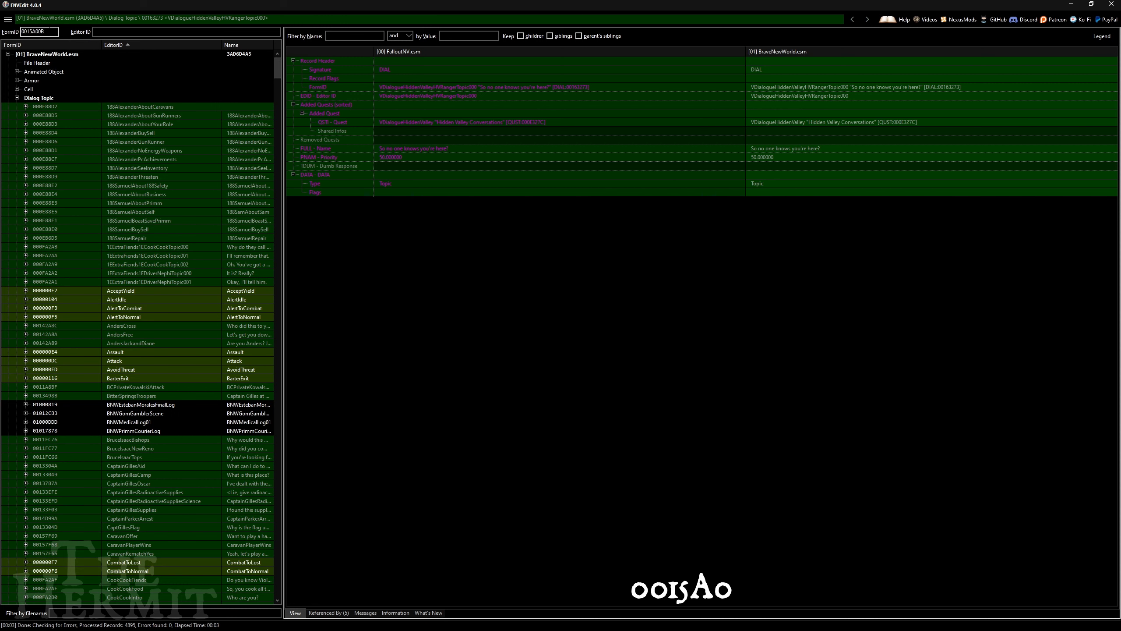
{"action": "key", "text": "Return"}
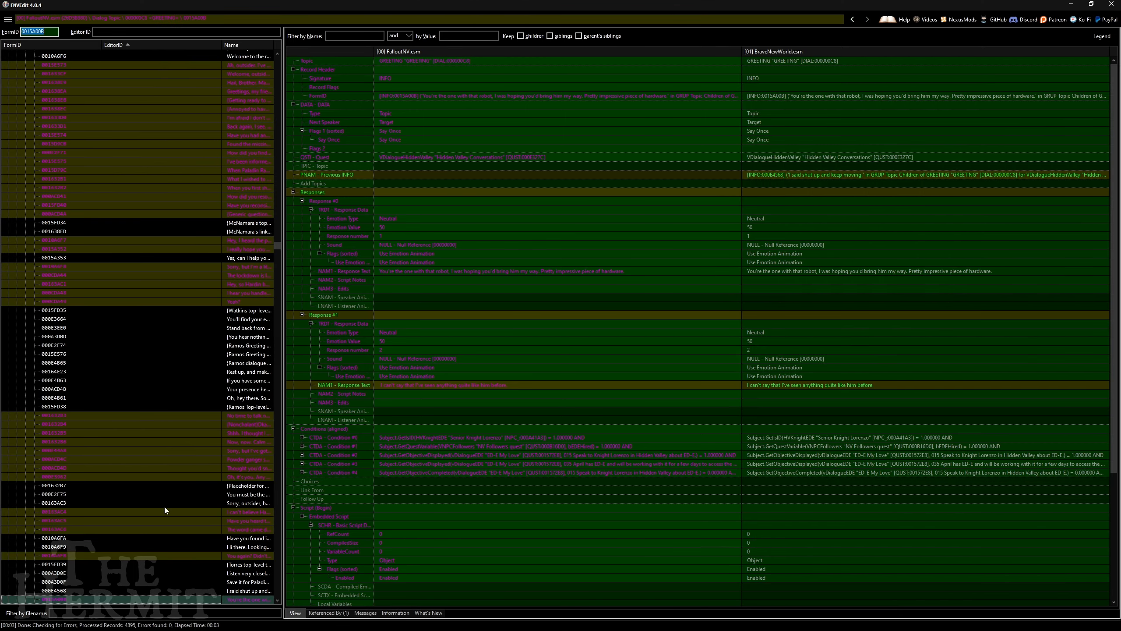
{"action": "right_click", "coordinate": [152, 599]}
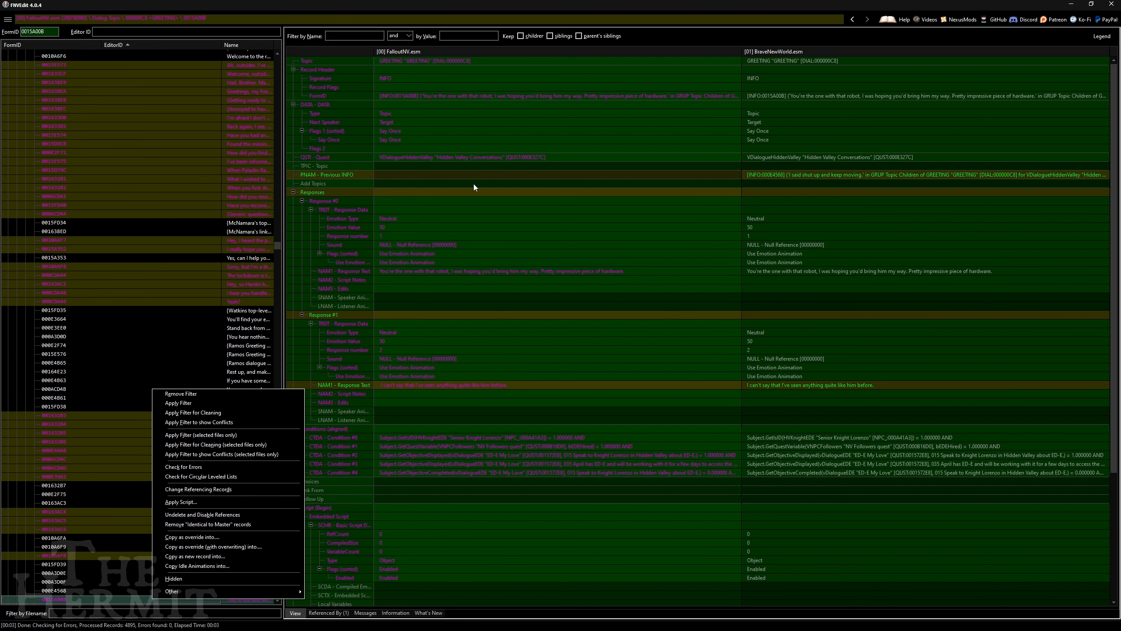
{"action": "left_click", "coordinate": [388, 9]}
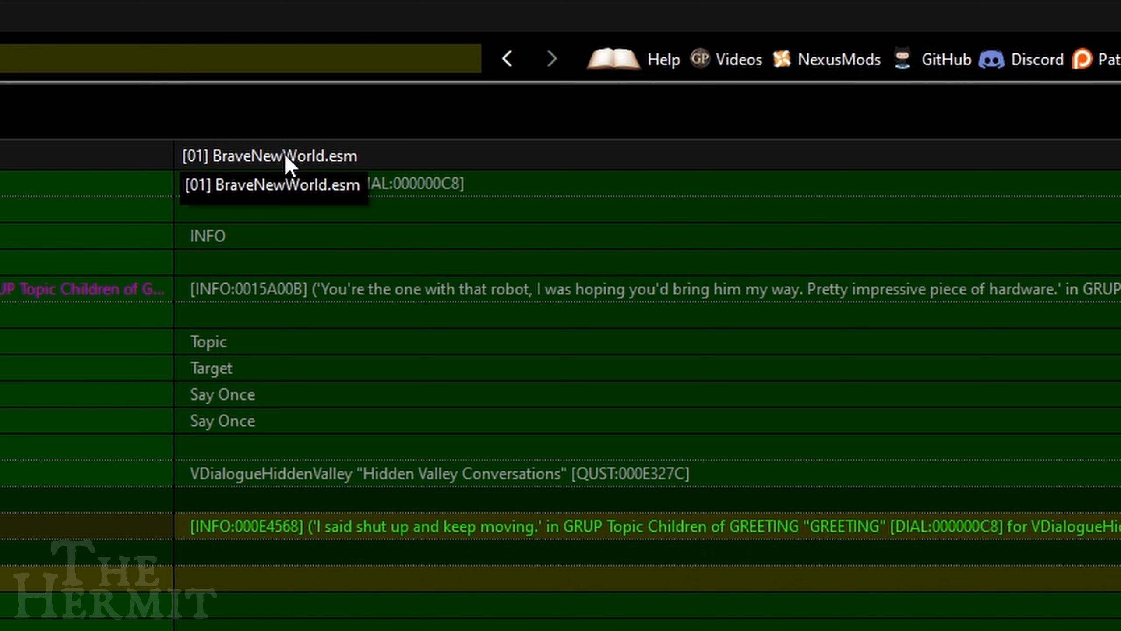
{"action": "right_click", "coordinate": [323, 156]}
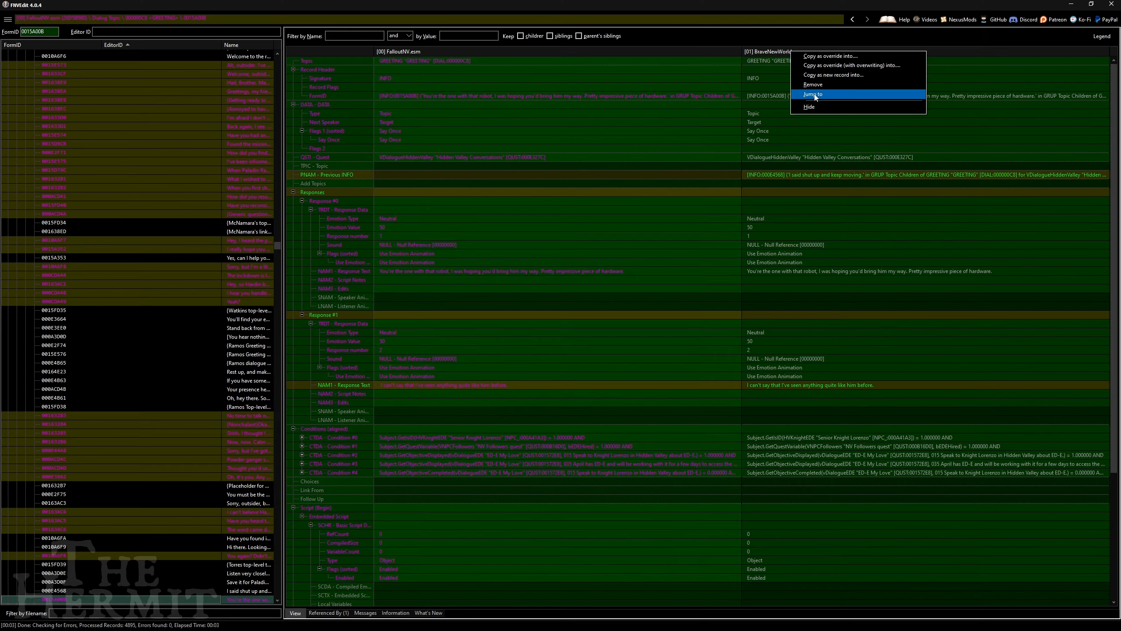
{"action": "left_click", "coordinate": [814, 95]}
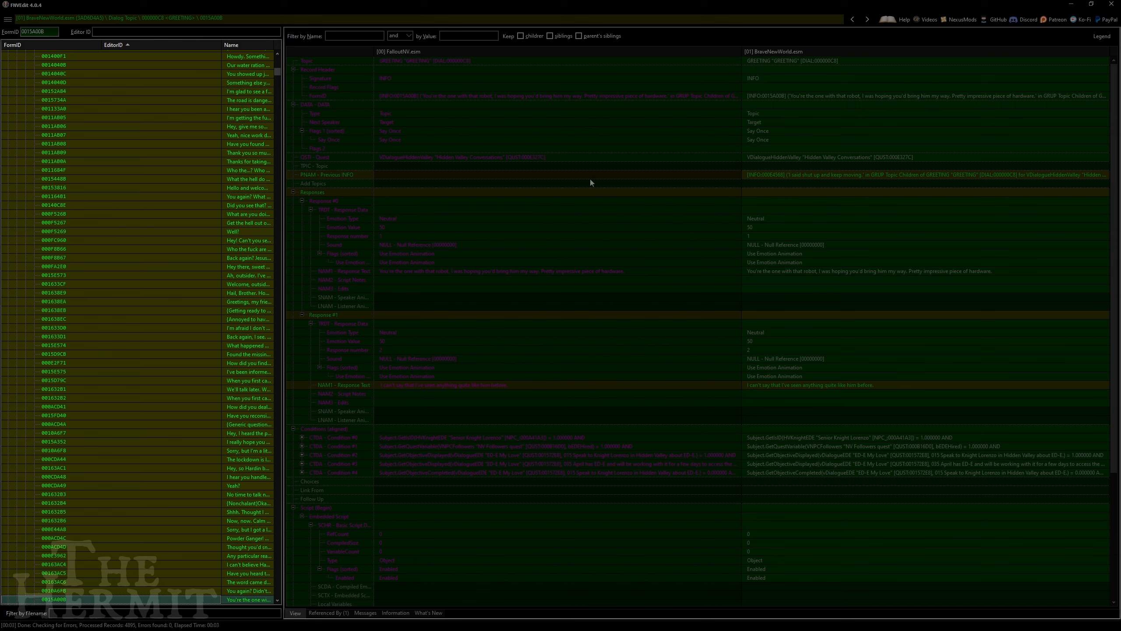
Step: Permanently remove Lorenzo's GREETING responses 0015A00B, 0015FD3A, 001632B8 and 00160416 from BraveNewWorld.esm
{"action": "scroll", "coordinate": [232, 319], "scroll_direction": "down", "scroll_amount": 6}
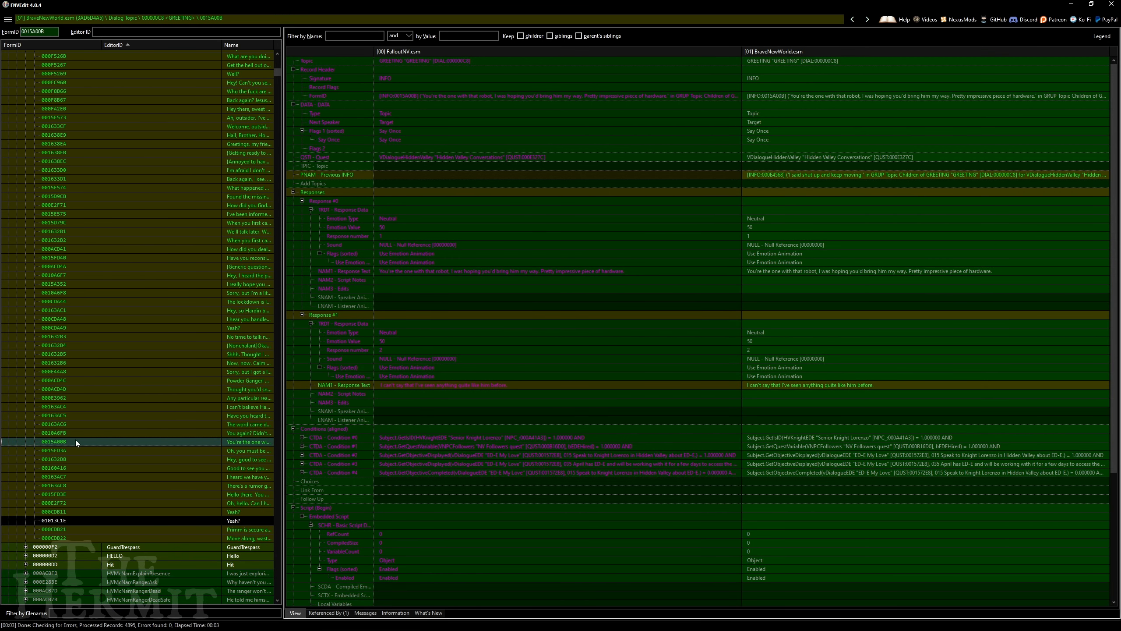
{"action": "left_click", "coordinate": [67, 448], "text": "ctrl"}
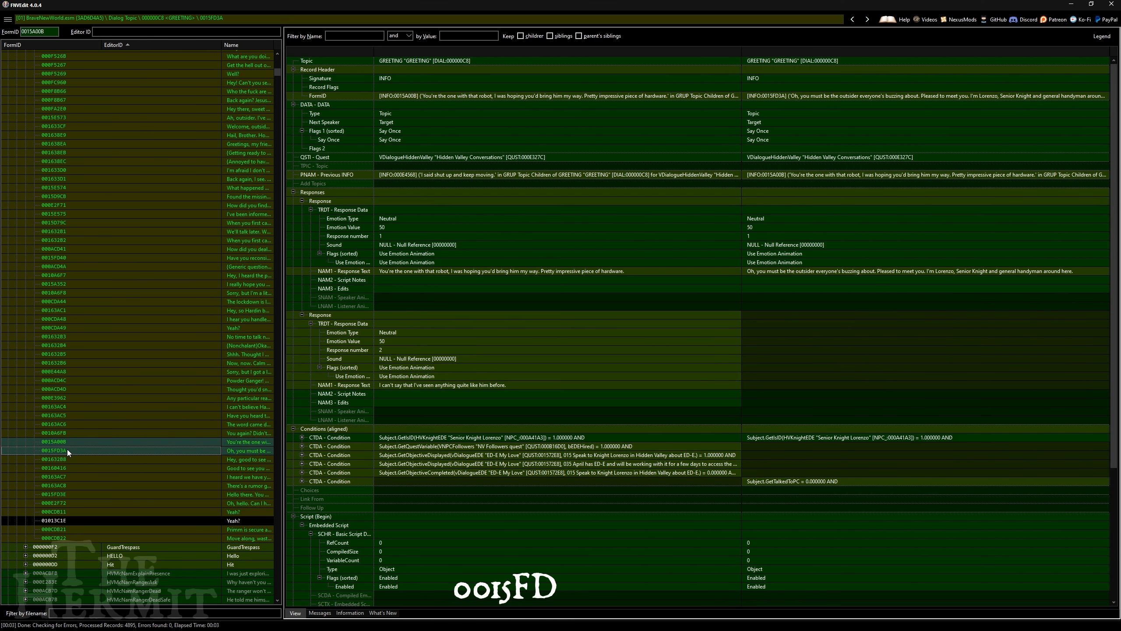
{"action": "left_click", "coordinate": [70, 459], "text": "ctrl"}
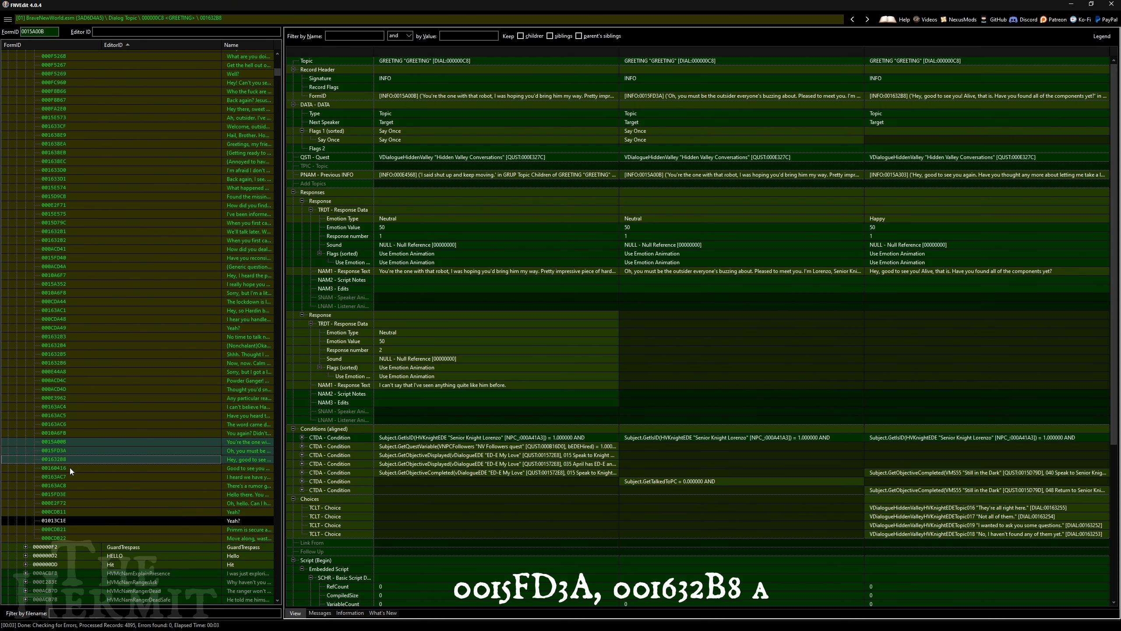
{"action": "left_click", "coordinate": [70, 467], "text": "ctrl"}
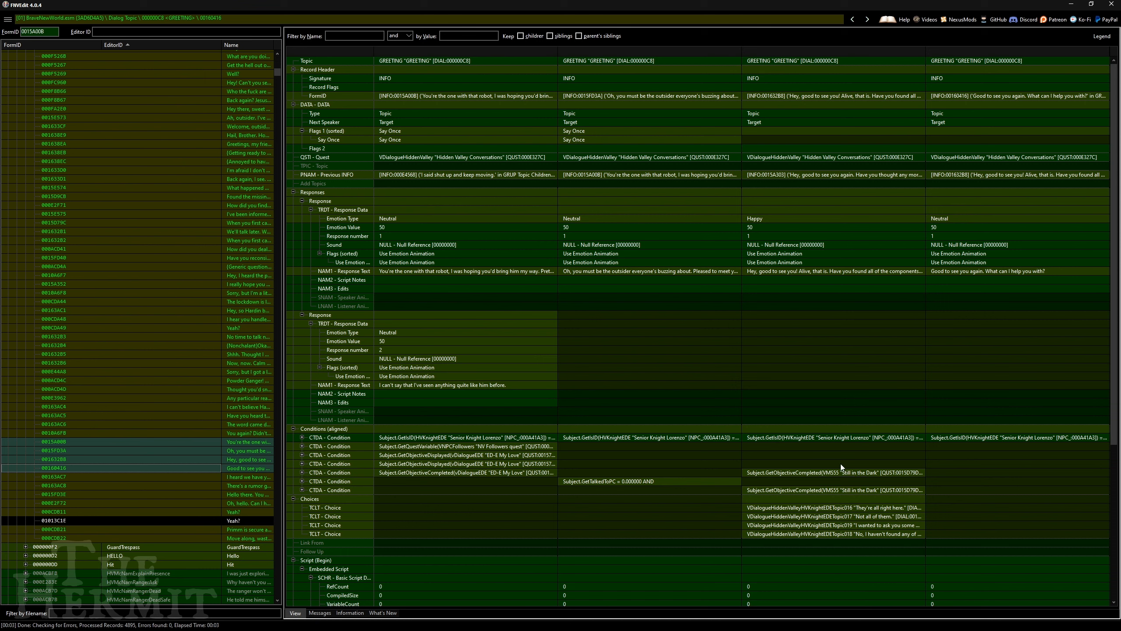
{"action": "key", "text": "Delete"}
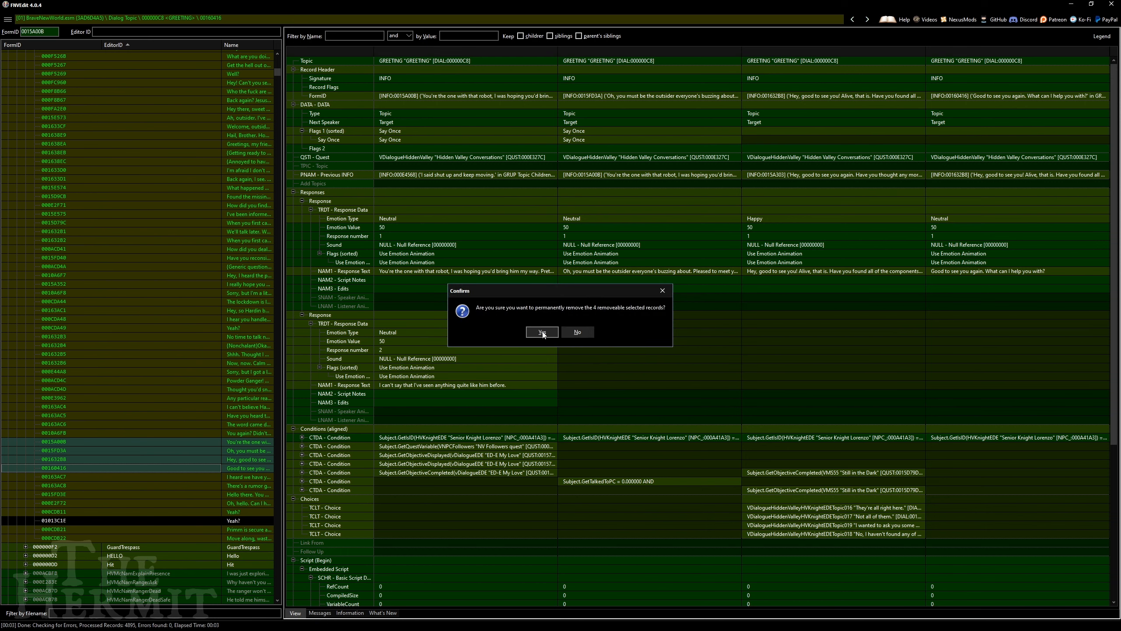
{"action": "left_click", "coordinate": [542, 331]}
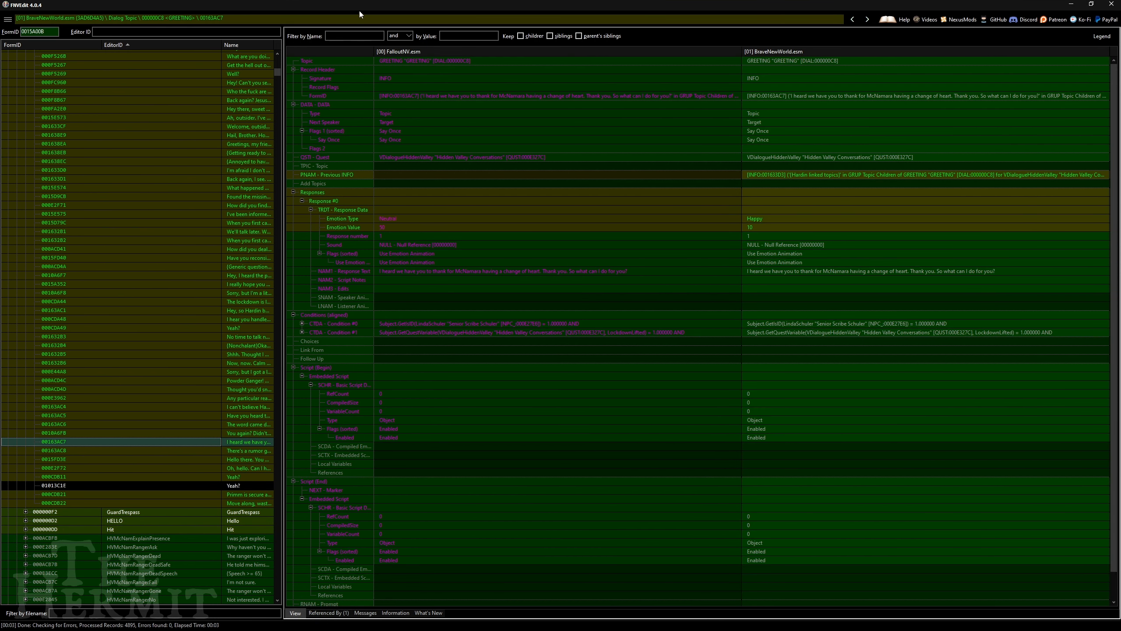
Step: Save BraveNewWorld.esm with plugin backup enabled and collapse its record tree
{"action": "key", "text": "ctrl+s"}
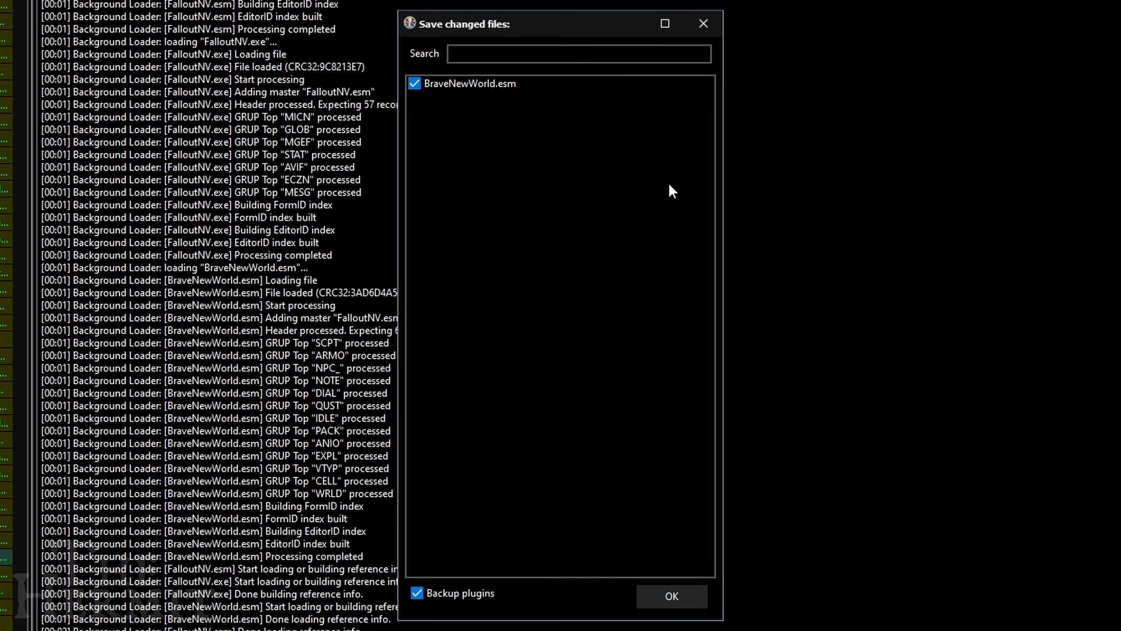
{"action": "left_click", "coordinate": [676, 598]}
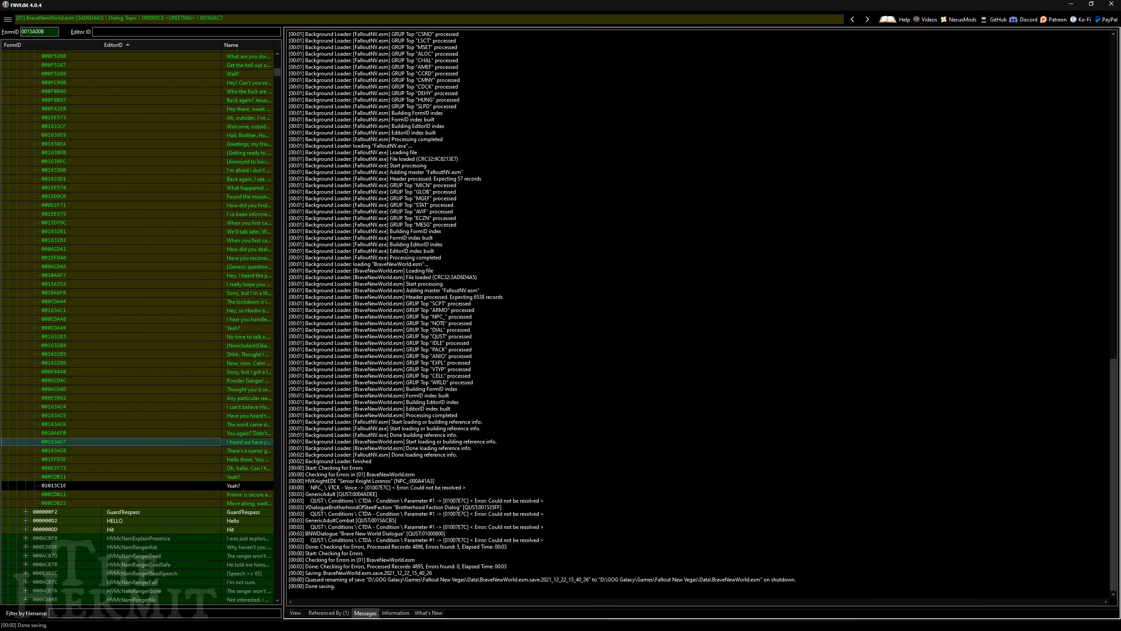
{"action": "left_click_drag", "start_coordinate": [278, 74], "coordinate": [275, 50]}
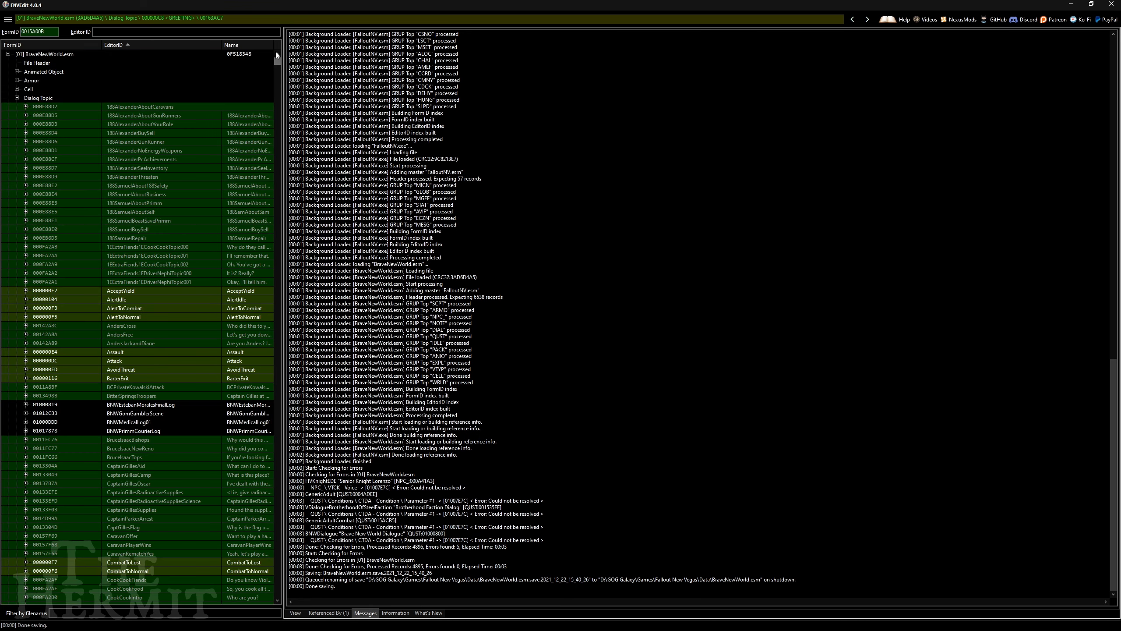
{"action": "left_click", "coordinate": [8, 54]}
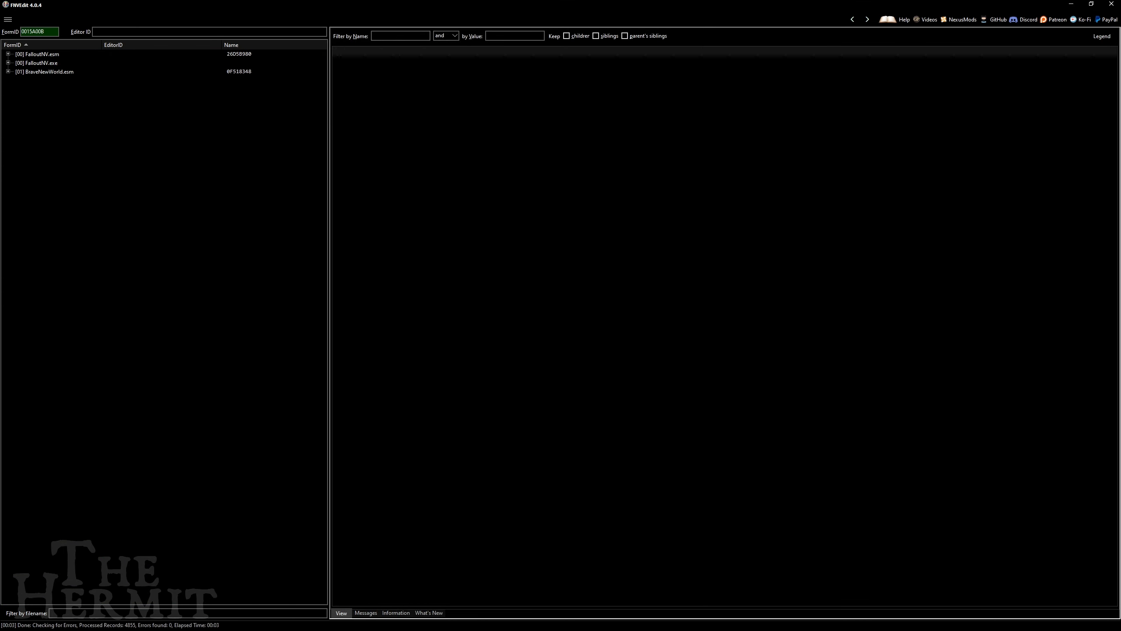
Step: Expand the Dialog Topic group of BraveNewWorld.esm and open the GOODBYE topic's responses
{"action": "left_click", "coordinate": [8, 71]}
{"action": "left_click", "coordinate": [17, 116]}
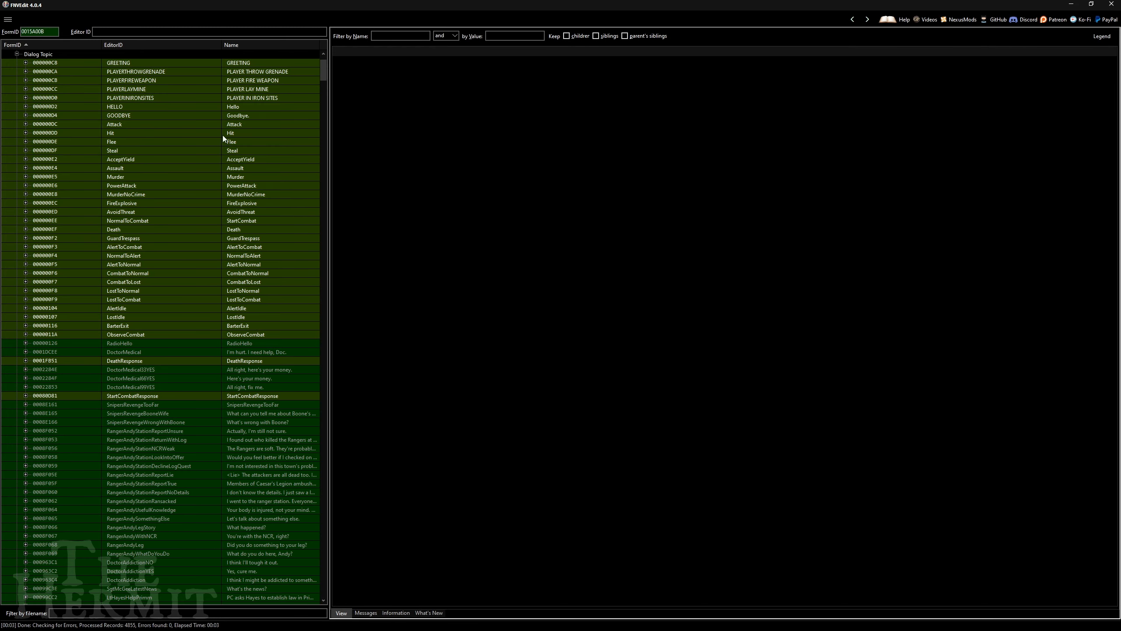
{"action": "left_click", "coordinate": [44, 117]}
{"action": "left_click", "coordinate": [25, 115]}
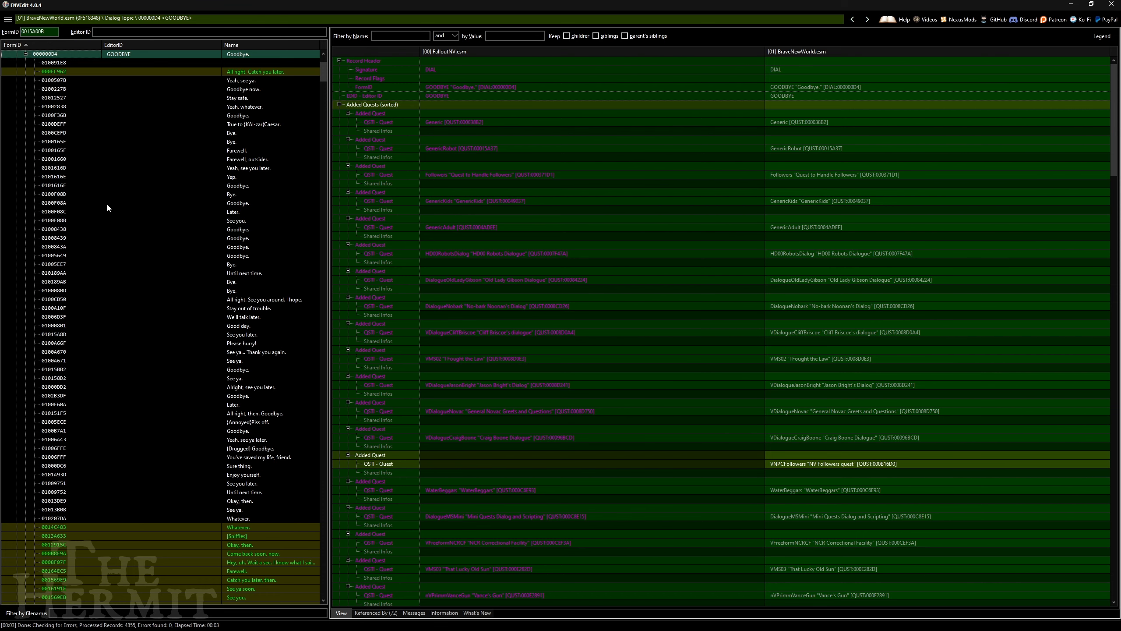
Step: Permanently remove Lorenzo's GOODBYE responses 01008438, 01008439 and 0100843A from BraveNewWorld.esm and collapse the topic
{"action": "left_click", "coordinate": [65, 230]}
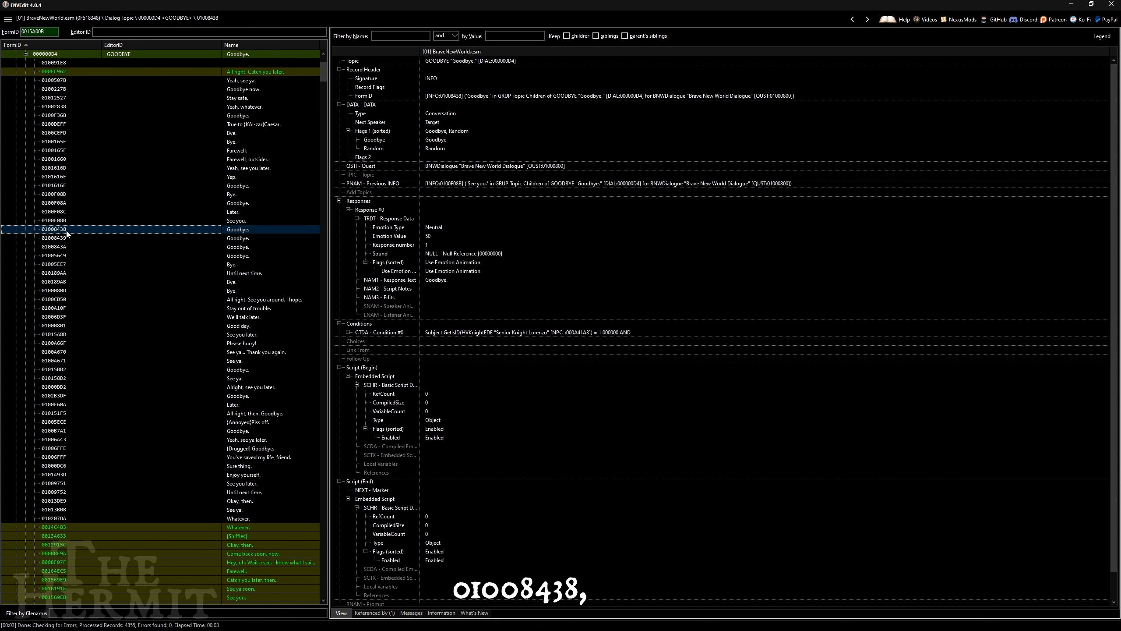
{"action": "left_click", "coordinate": [66, 235]}
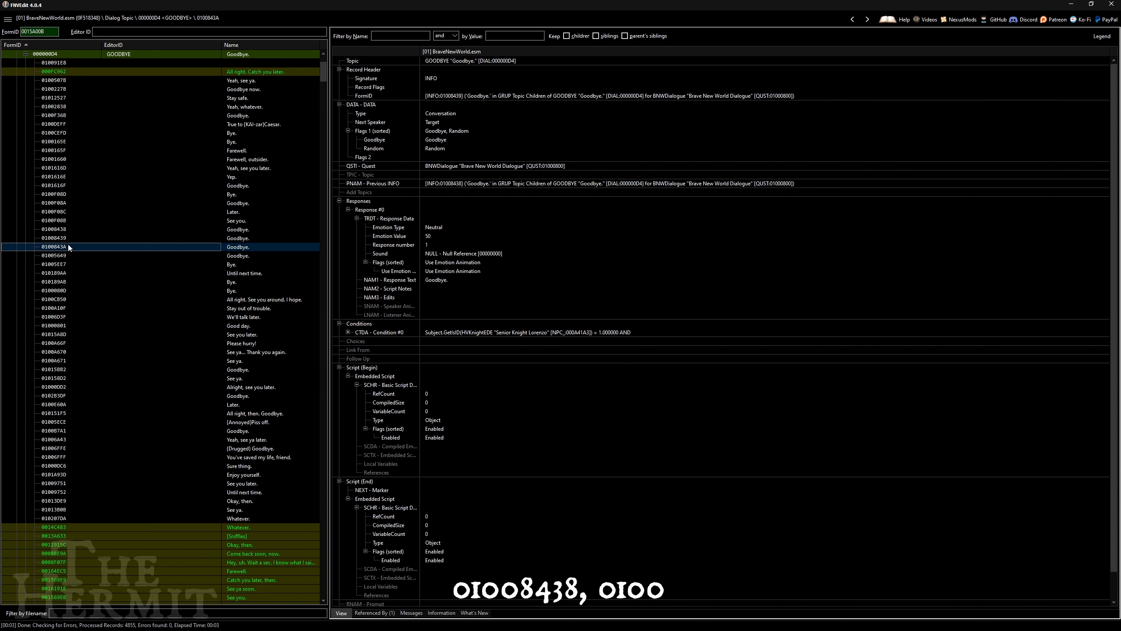
{"action": "left_click", "coordinate": [67, 229]}
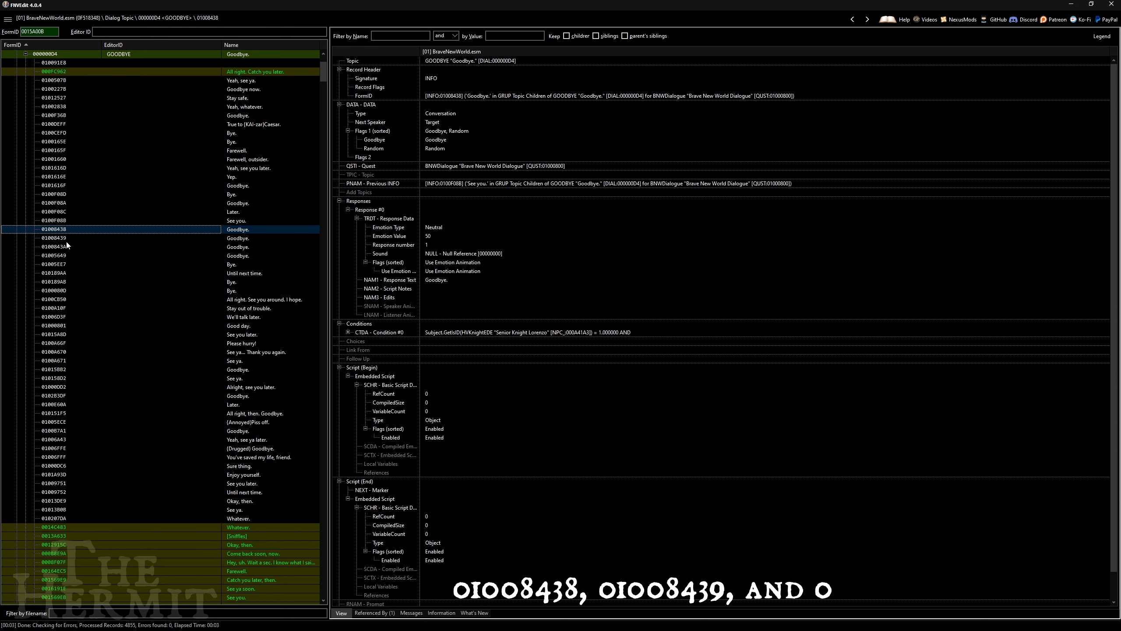
{"action": "left_click", "coordinate": [67, 246], "text": "shift"}
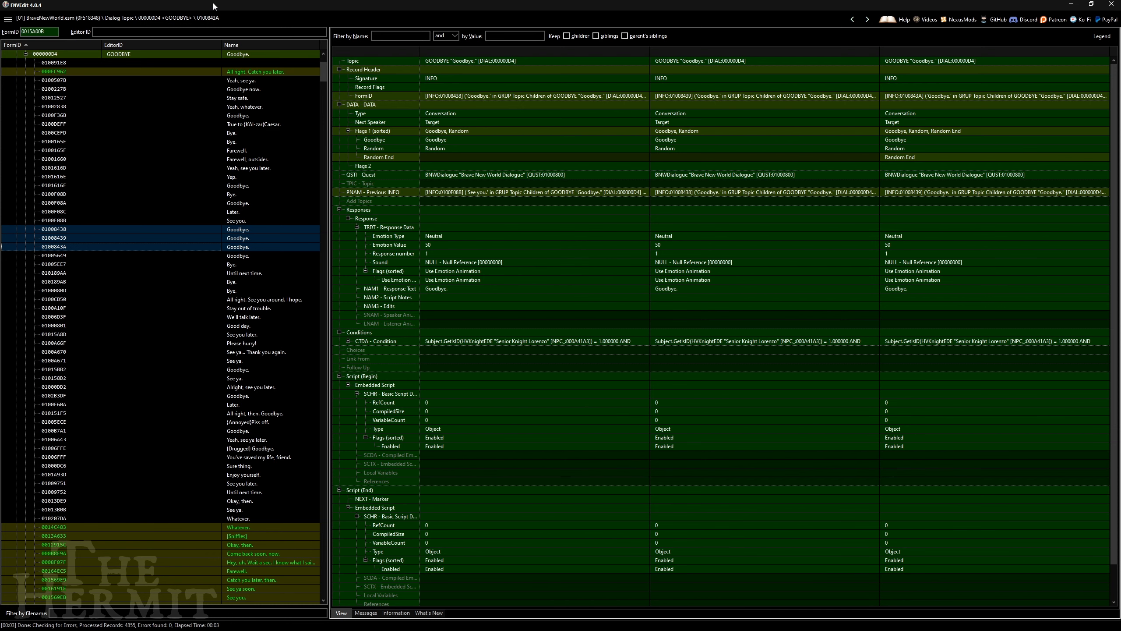
{"action": "key", "text": "Delete"}
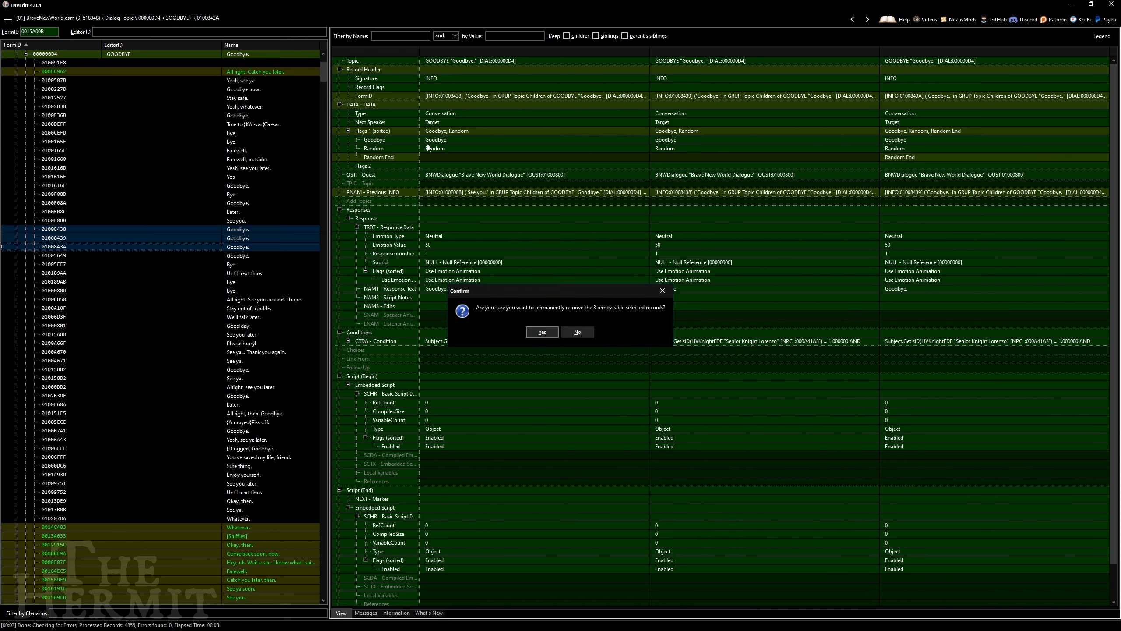
{"action": "left_click", "coordinate": [540, 336]}
{"action": "scroll", "coordinate": [172, 243], "scroll_direction": "up", "scroll_amount": 5}
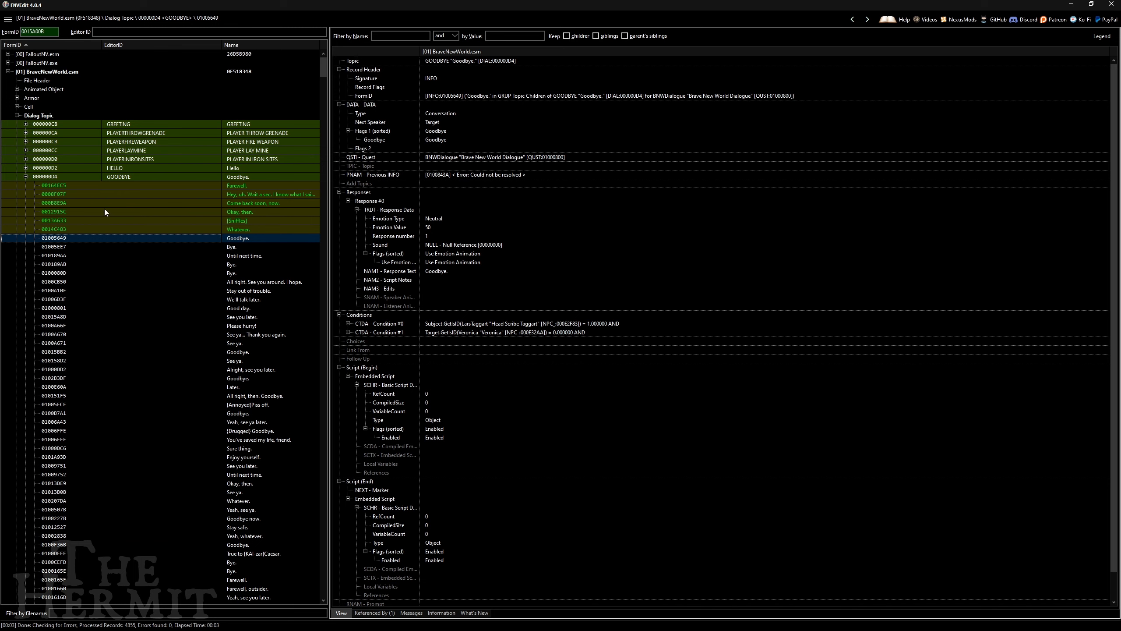
{"action": "left_click", "coordinate": [26, 177]}
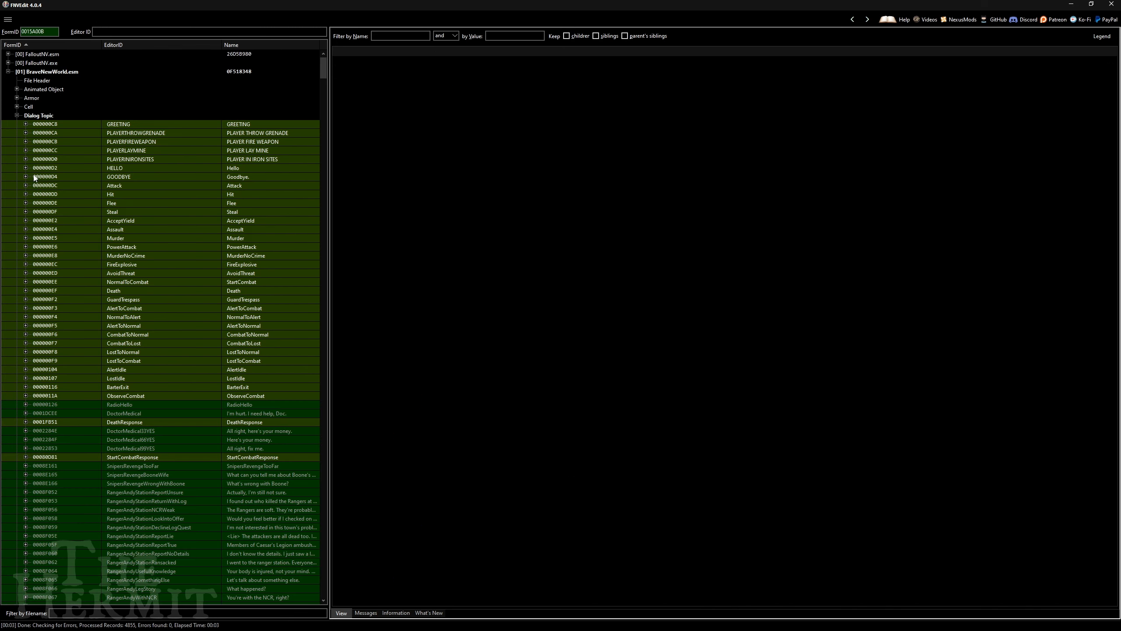
Step: Permanently remove Lorenzo's Death topic responses 0100D1E3 through 0100D1E7 from BraveNewWorld.esm and collapse the topic
{"action": "left_click", "coordinate": [158, 292]}
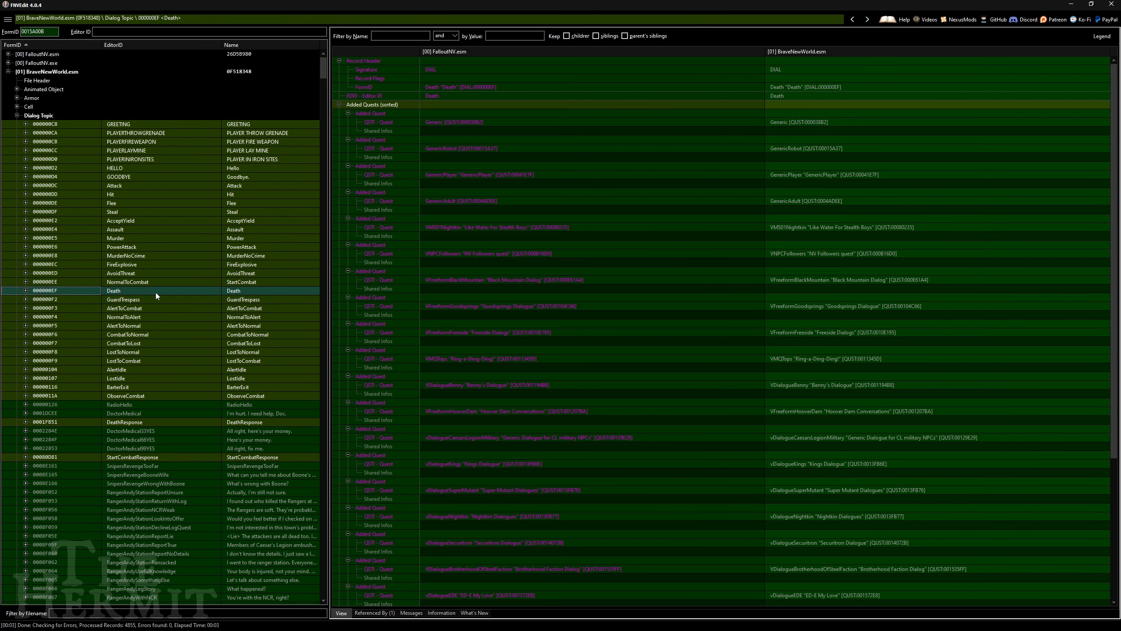
{"action": "left_click", "coordinate": [26, 291]}
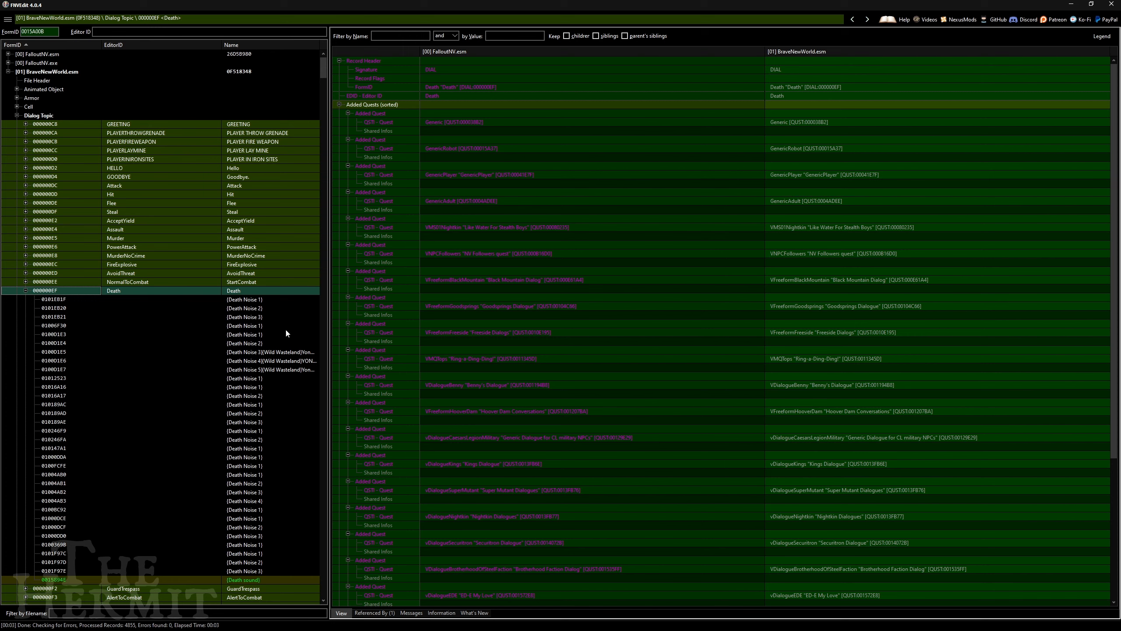
{"action": "left_click_drag", "start_coordinate": [329, 340], "coordinate": [348, 340]}
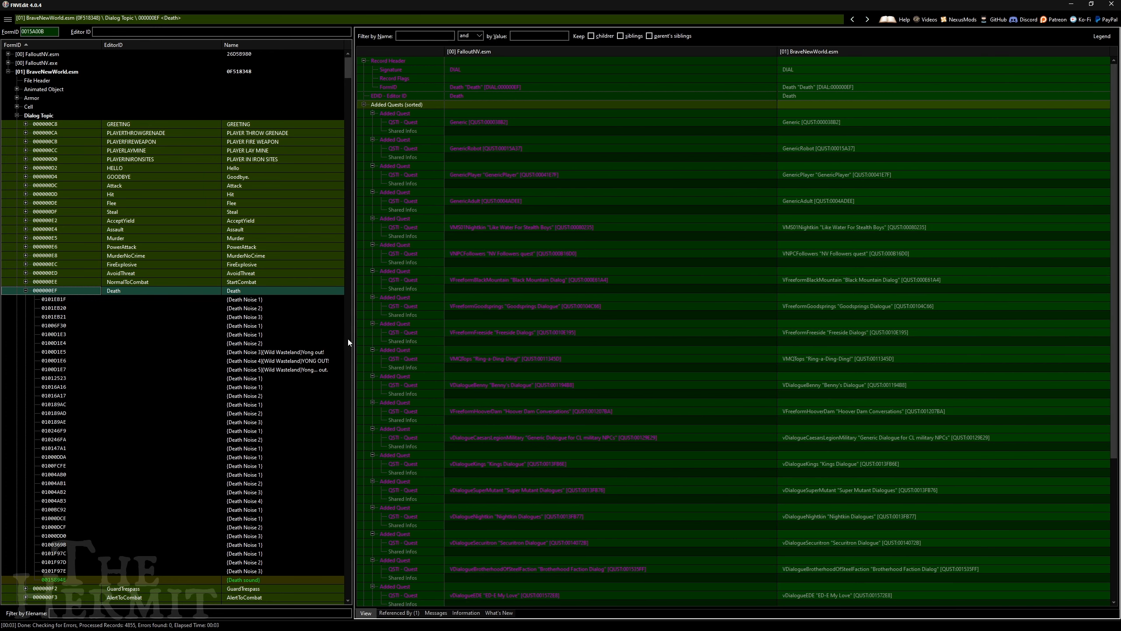
{"action": "left_click", "coordinate": [261, 336]}
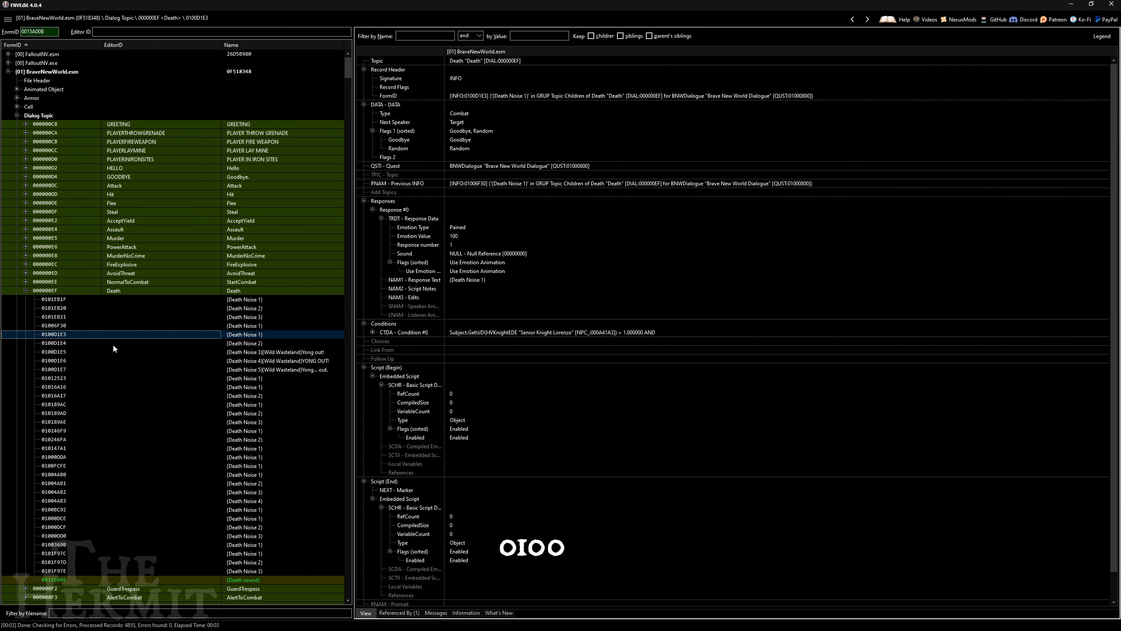
{"action": "left_click", "coordinate": [70, 343], "text": "shift"}
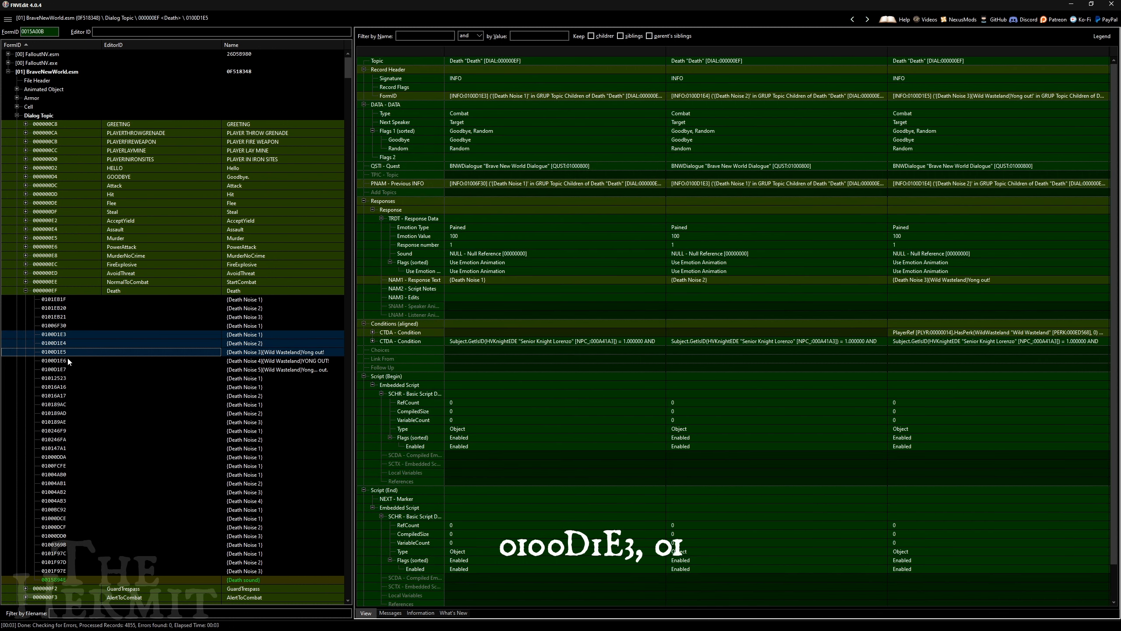
{"action": "left_click", "coordinate": [68, 361], "text": "shift"}
{"action": "left_click", "coordinate": [66, 368], "text": "shift"}
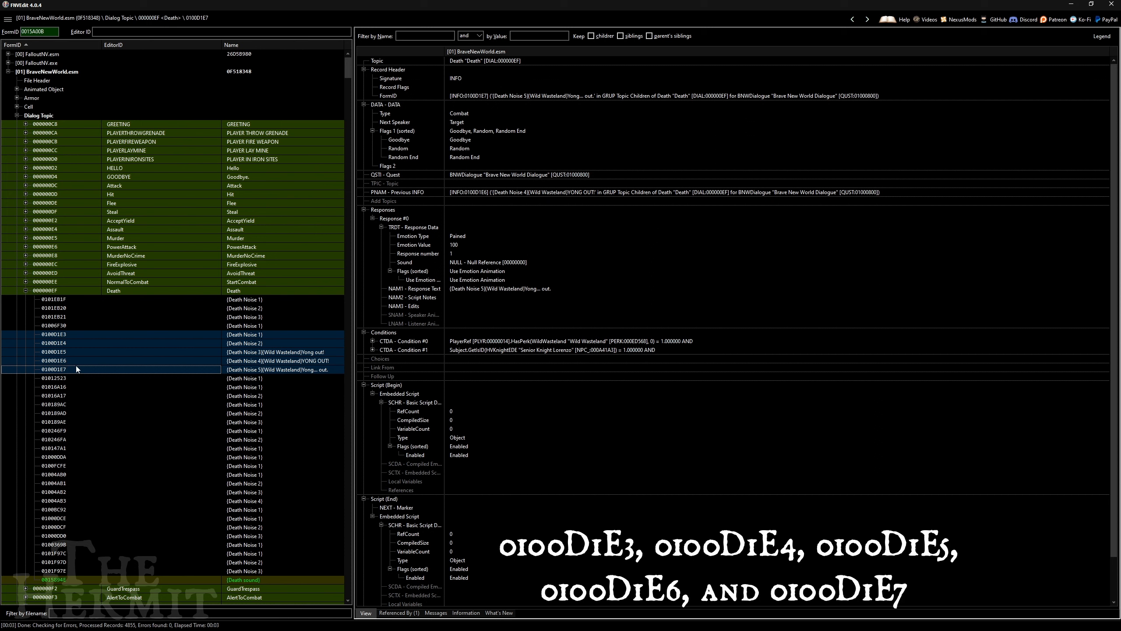
{"action": "key", "text": "Delete"}
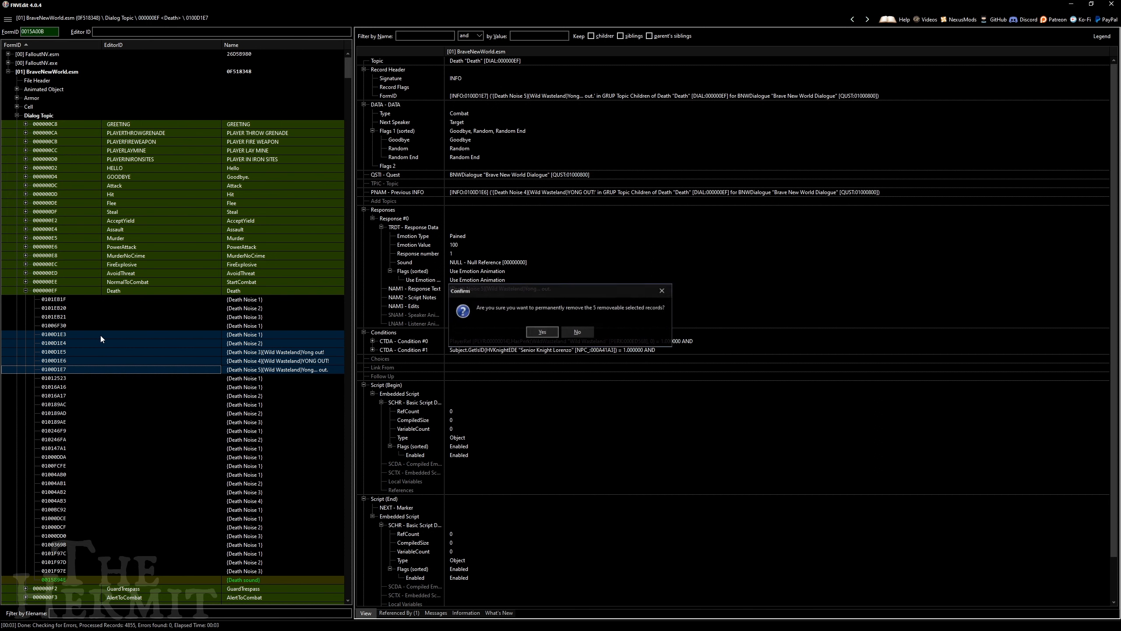
{"action": "left_click", "coordinate": [542, 331]}
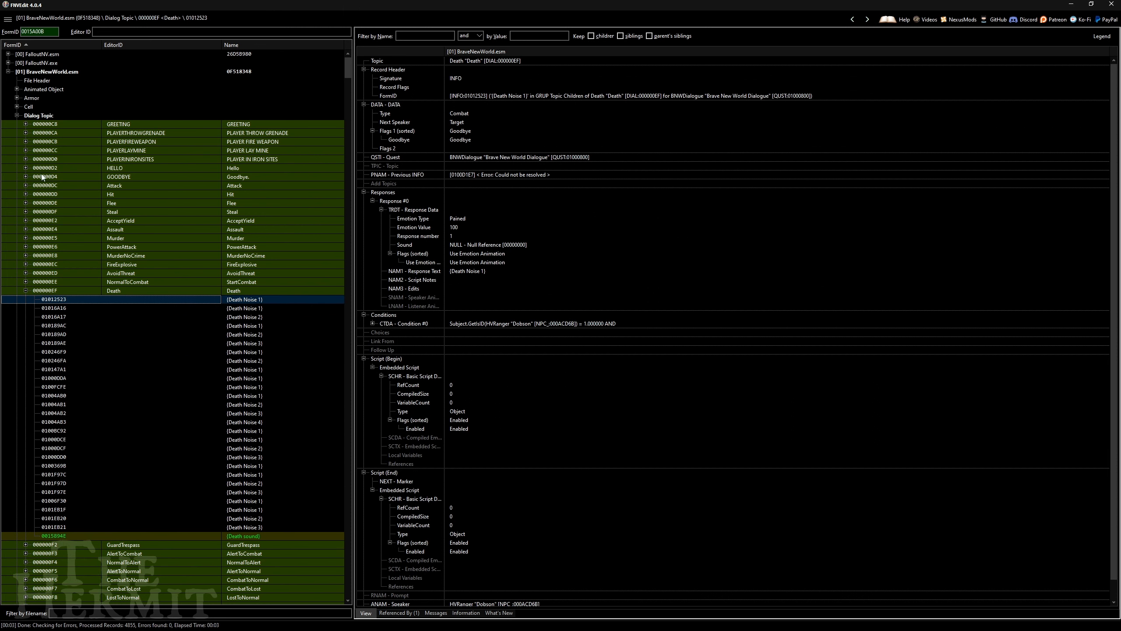
{"action": "left_click", "coordinate": [24, 291]}
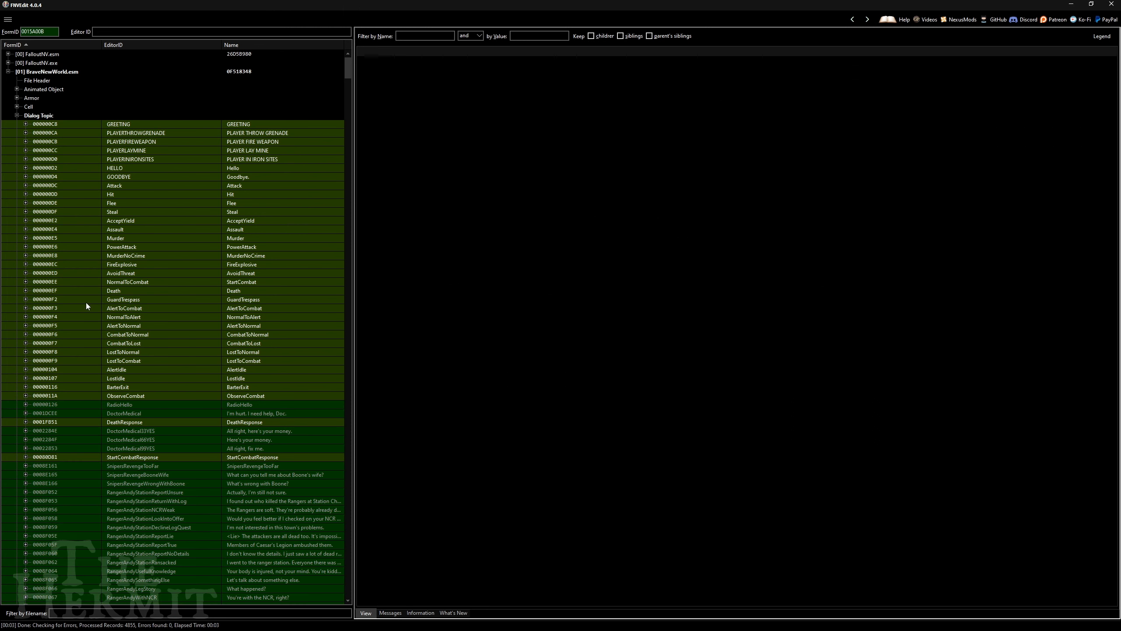
Step: Open the Hit topic's responses and check the speaker conditions of records 0100D4C7 through 0100D4CF
{"action": "left_click", "coordinate": [216, 196]}
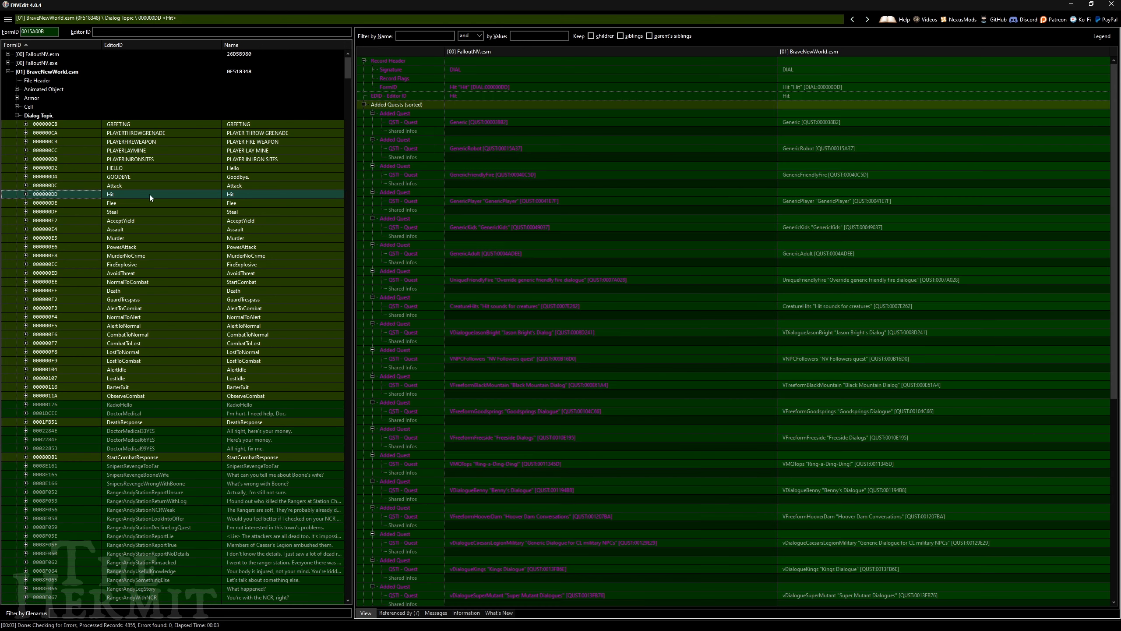
{"action": "left_click", "coordinate": [24, 194]}
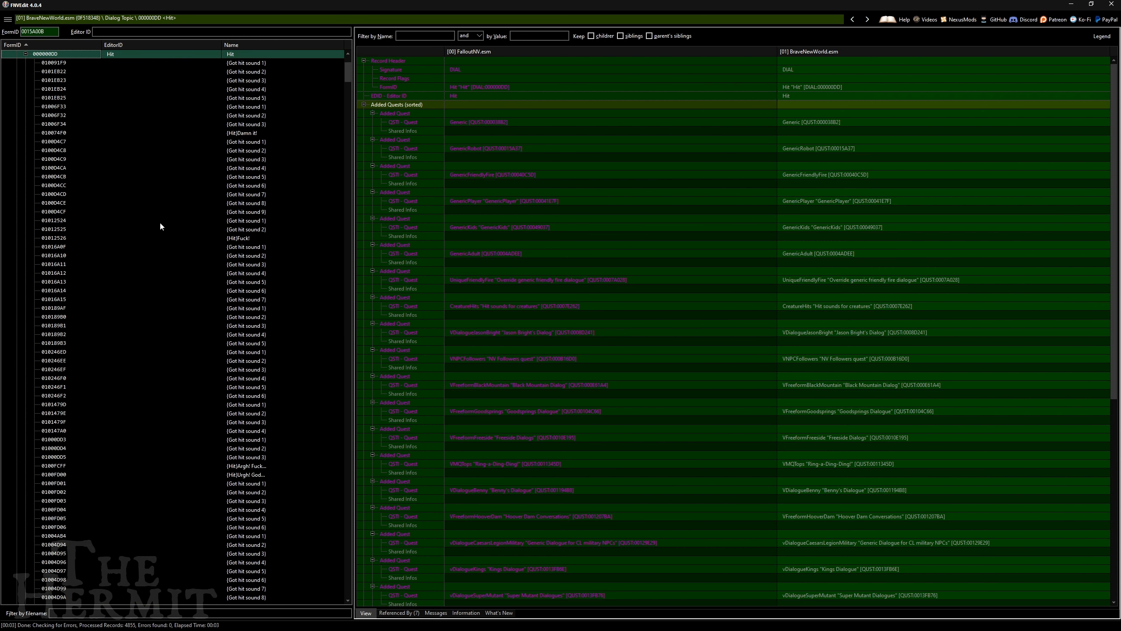
{"action": "scroll", "coordinate": [192, 223], "scroll_direction": "up", "scroll_amount": 1}
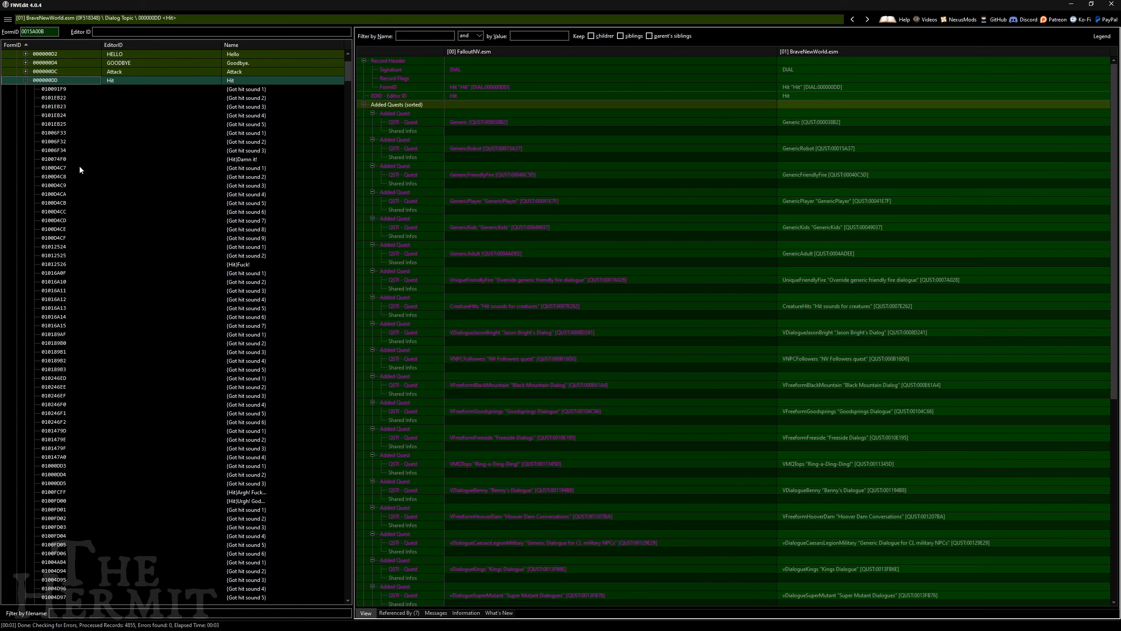
{"action": "left_click", "coordinate": [248, 172]}
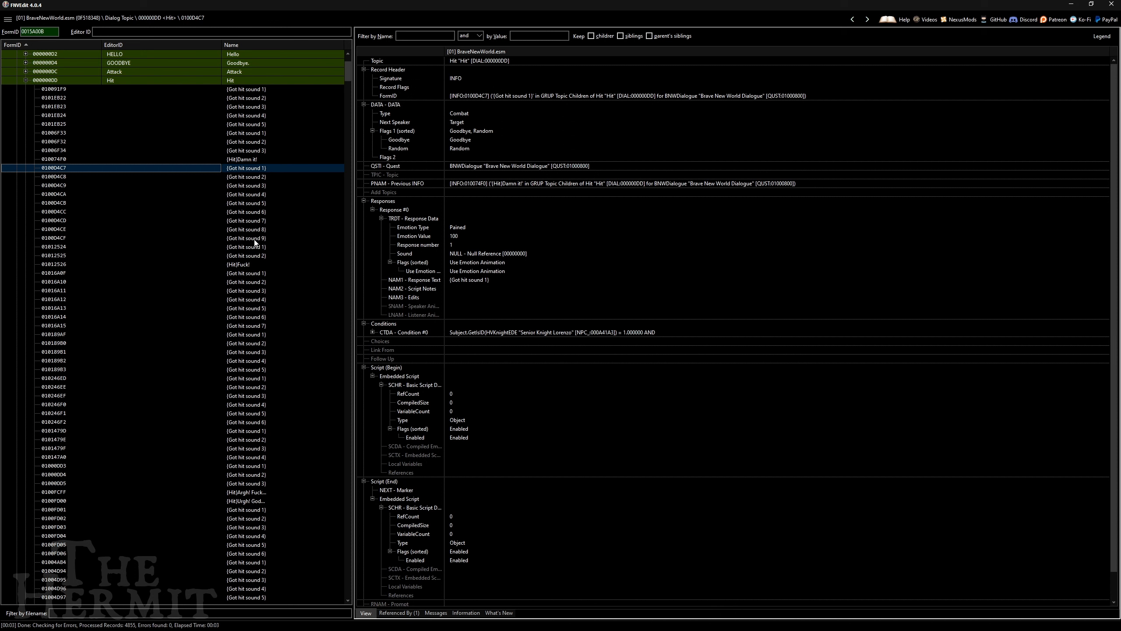
{"action": "left_click", "coordinate": [256, 238], "text": "shift"}
{"action": "left_click", "coordinate": [256, 178]}
{"action": "key", "text": "Down"}
{"action": "key", "text": "Down"}
{"action": "key", "text": "Down"}
{"action": "key", "text": "Down"}
{"action": "key", "text": "Down"}
{"action": "key", "text": "Down"}
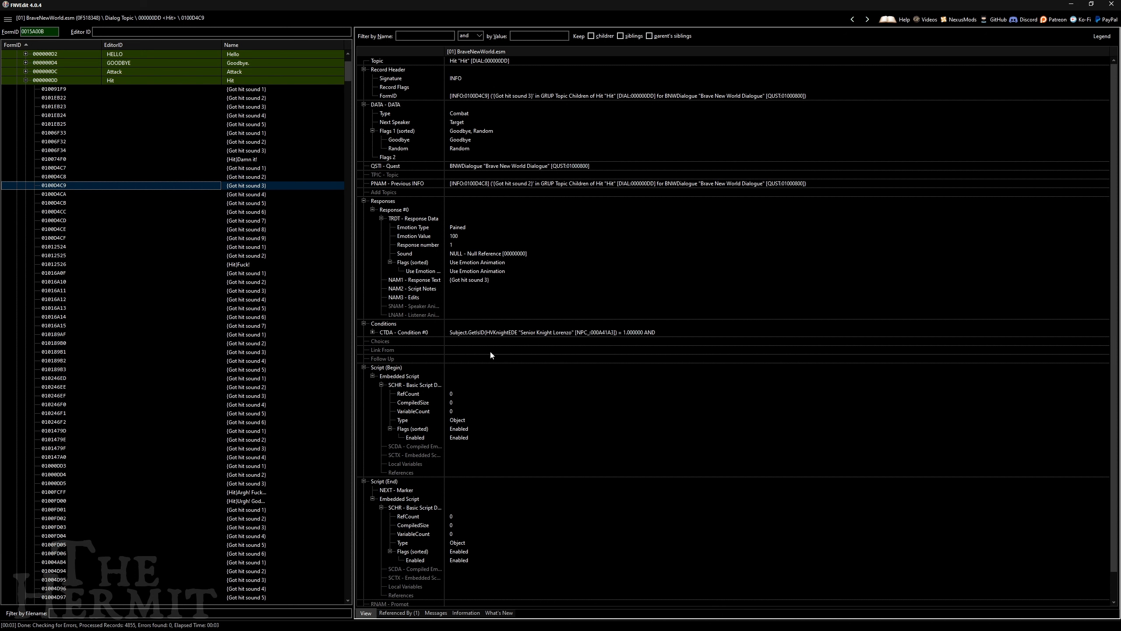
{"action": "key", "text": "Down"}
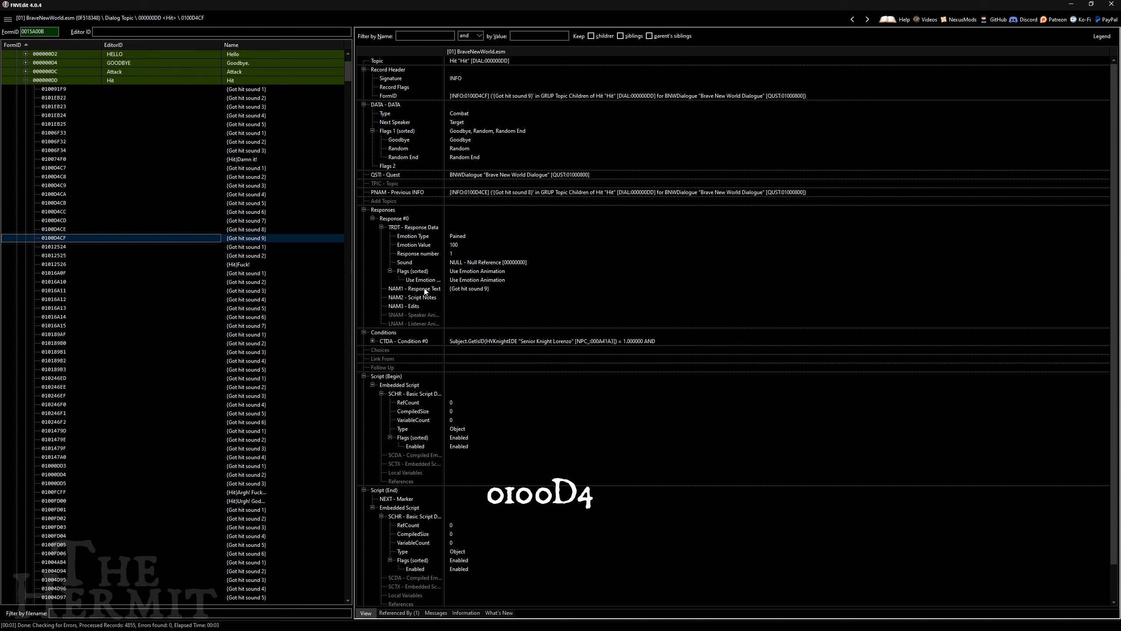
Step: Permanently remove Lorenzo's Hit responses 0100D4C7 through 0100D4CF and collapse the Hit topic
{"action": "left_click", "coordinate": [261, 168], "text": "shift"}
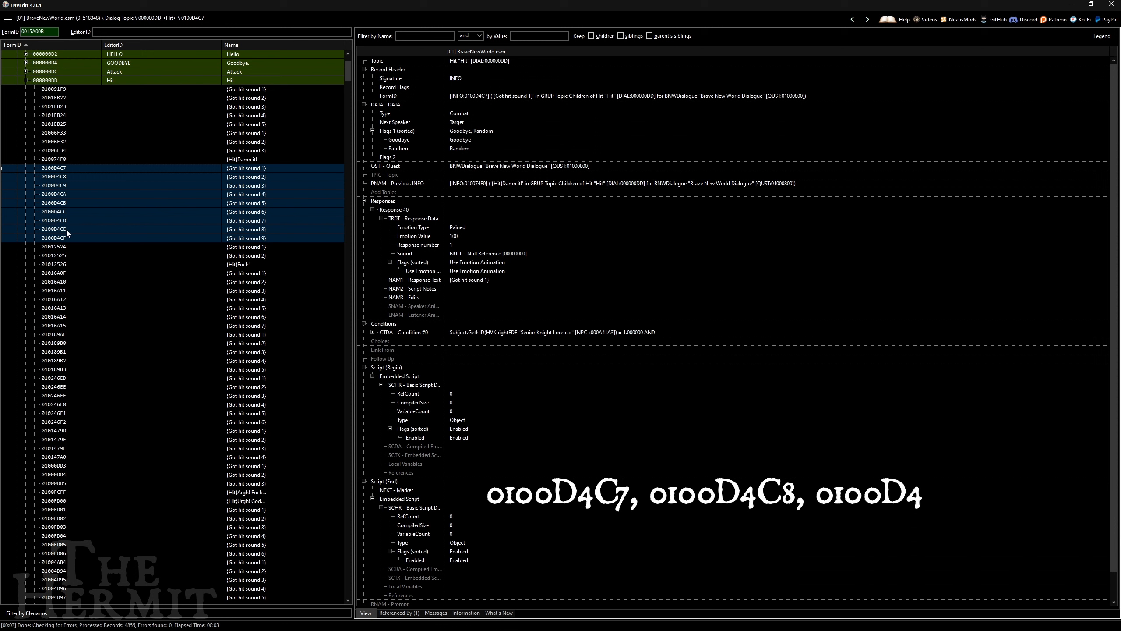
{"action": "right_click", "coordinate": [158, 169]}
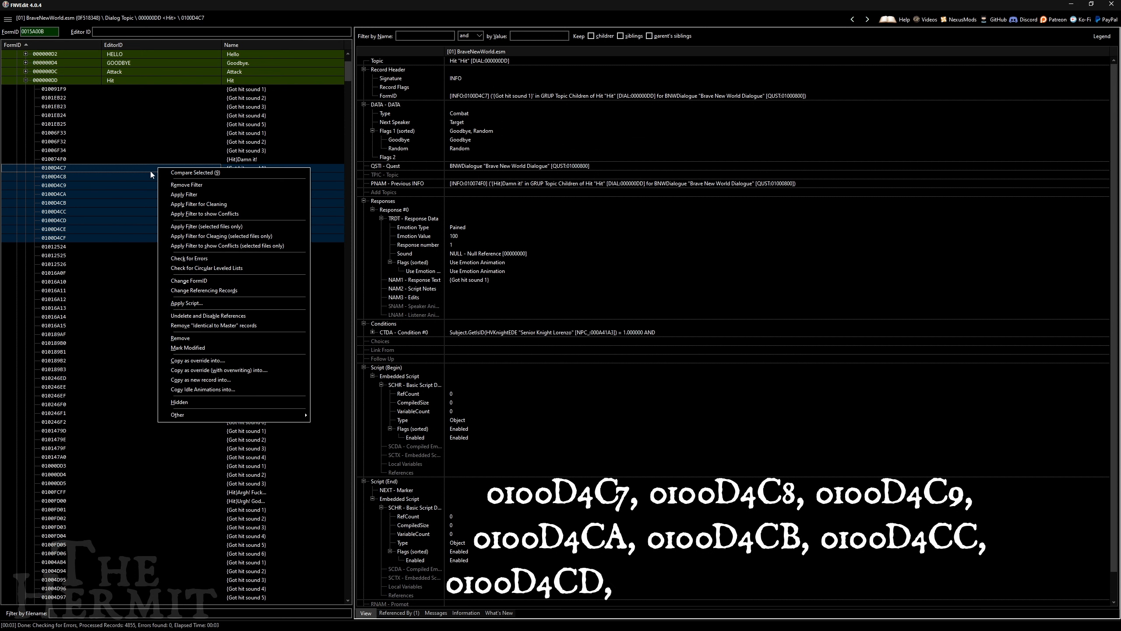
{"action": "right_click", "coordinate": [151, 170]}
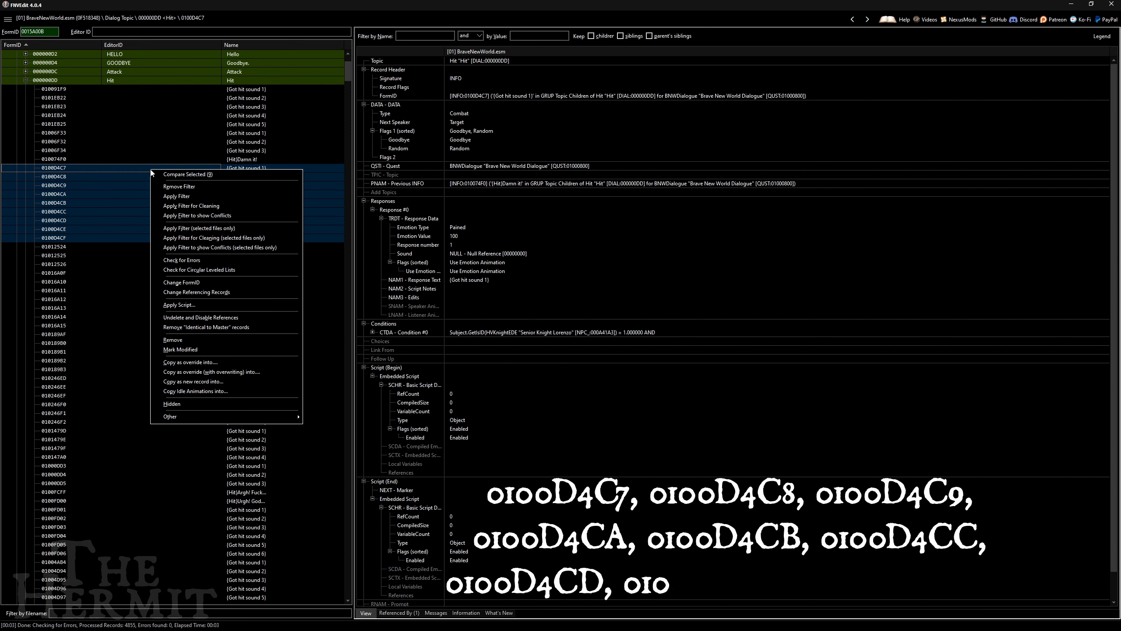
{"action": "left_click", "coordinate": [196, 338]}
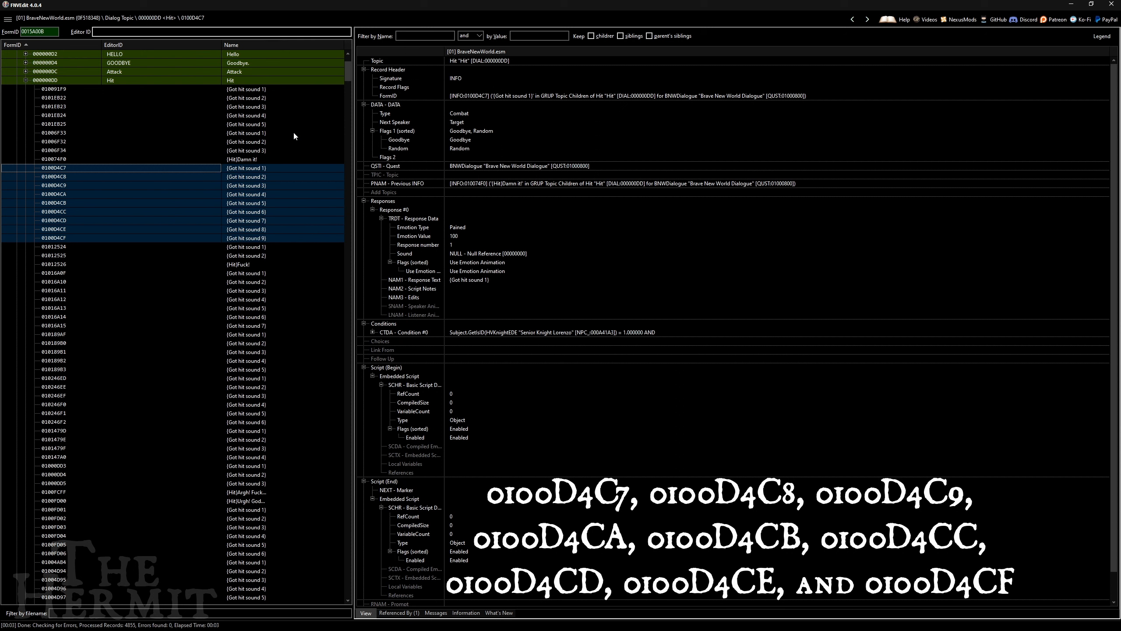
{"action": "left_click", "coordinate": [544, 332]}
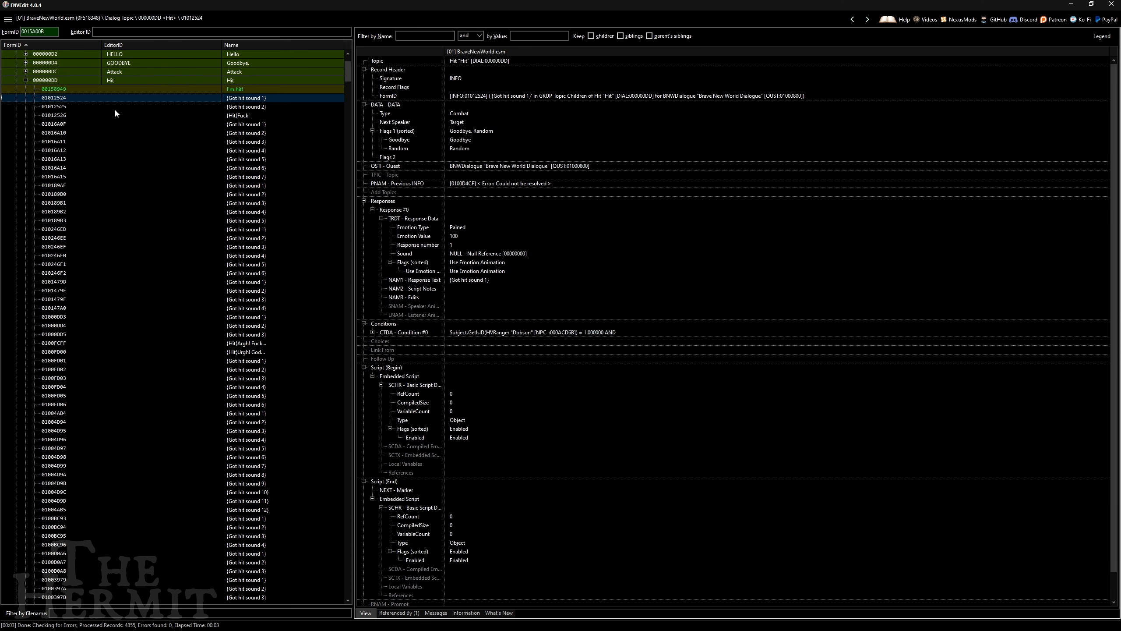
{"action": "left_click", "coordinate": [25, 81]}
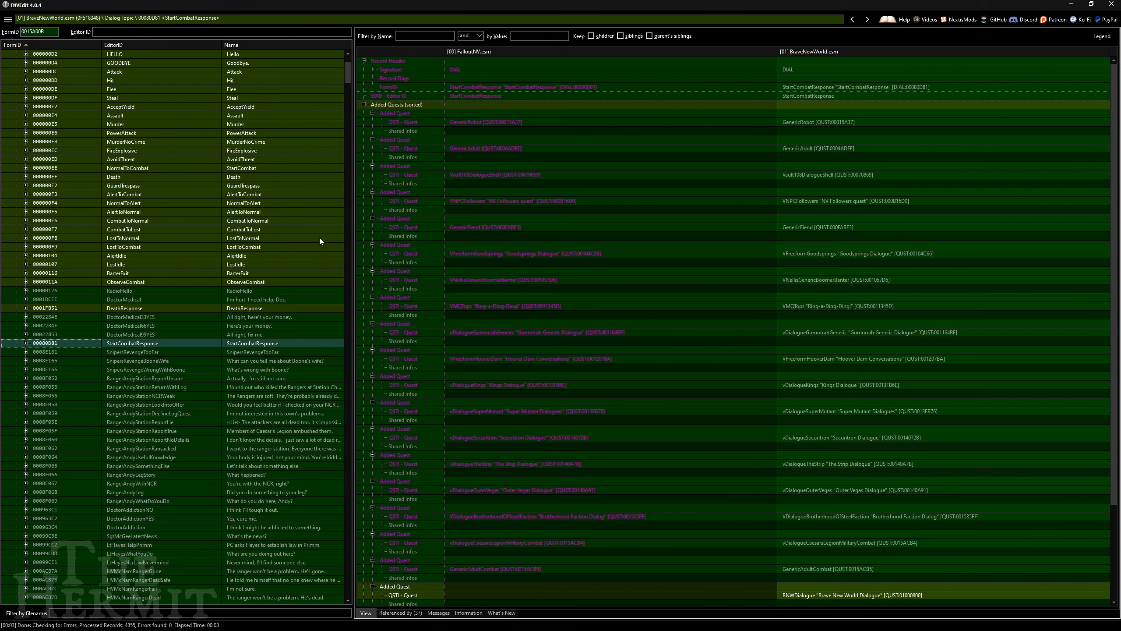
Step: Permanently remove Lorenzo's "For the Brotherhood!" response 0100843B from the StartCombatResponse topic and collapse the topic
{"action": "left_click", "coordinate": [25, 343]}
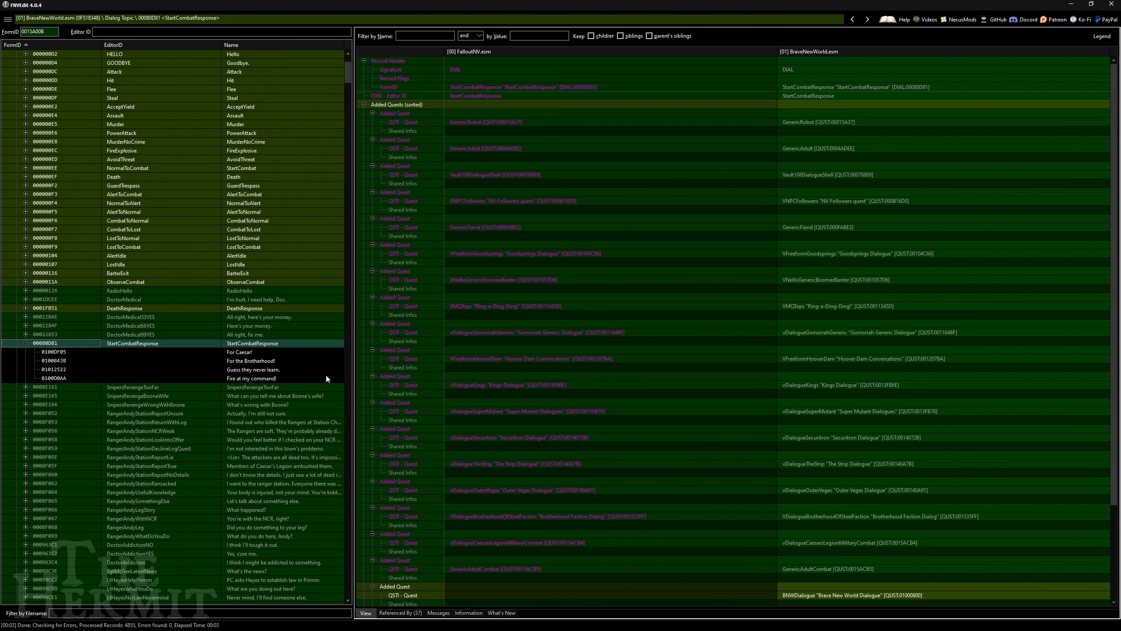
{"action": "left_click", "coordinate": [171, 353]}
{"action": "left_click", "coordinate": [149, 369]}
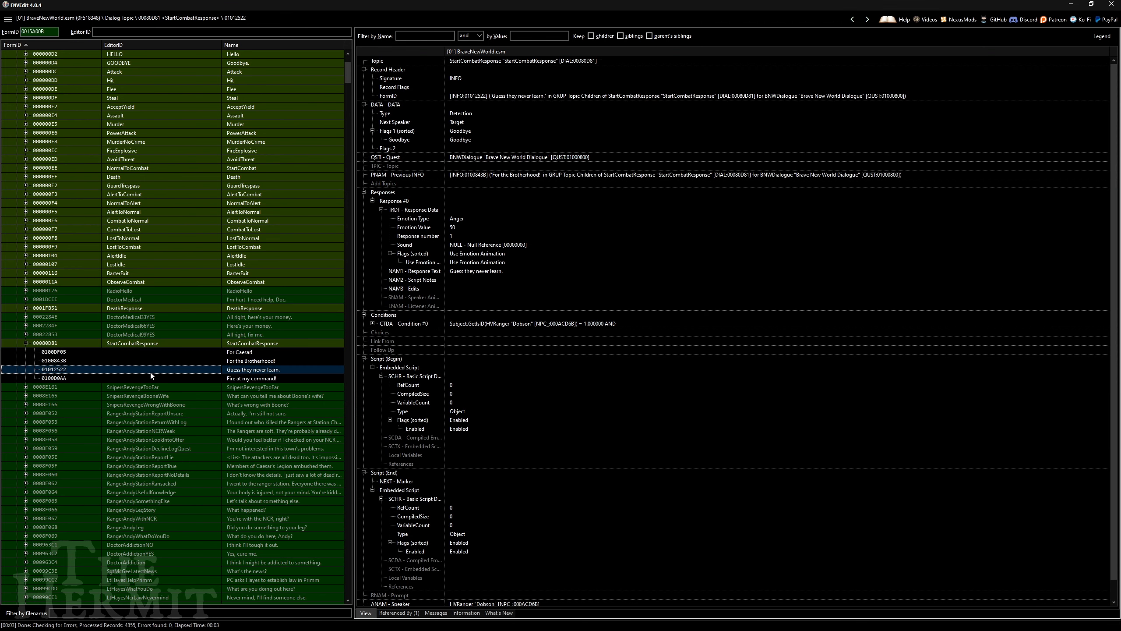
{"action": "left_click", "coordinate": [249, 361]}
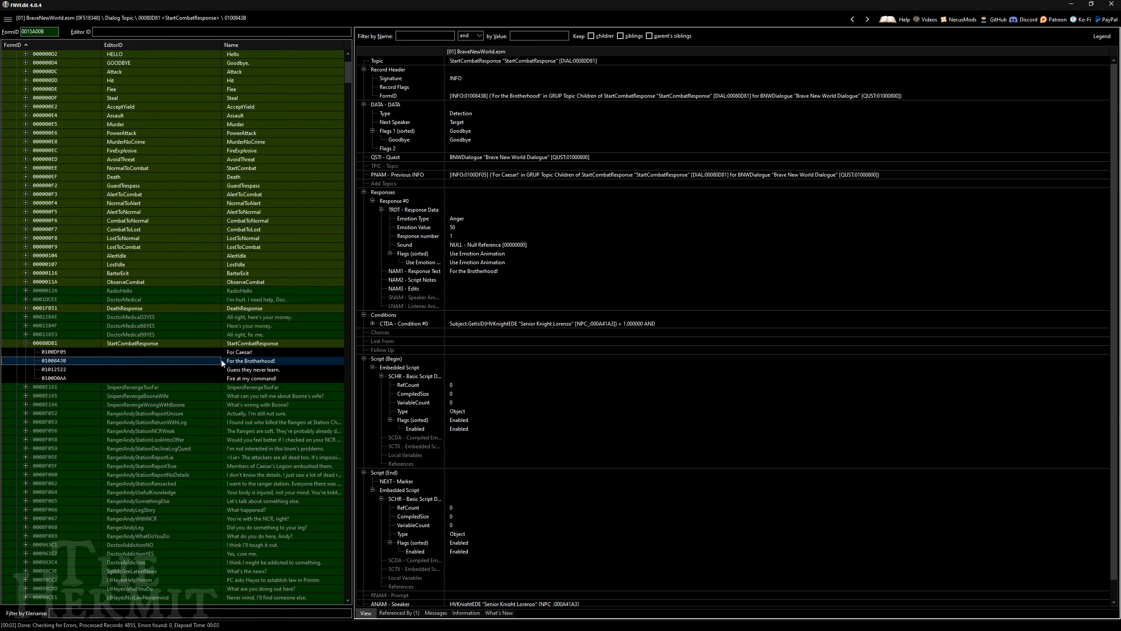
{"action": "key", "text": "Delete"}
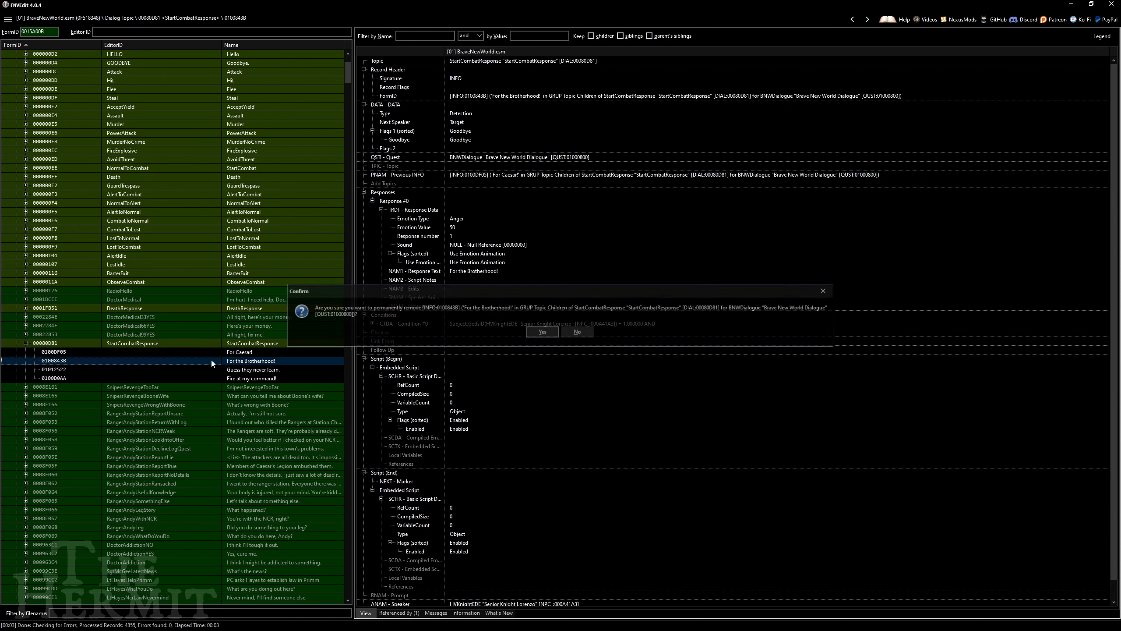
{"action": "left_click", "coordinate": [536, 334]}
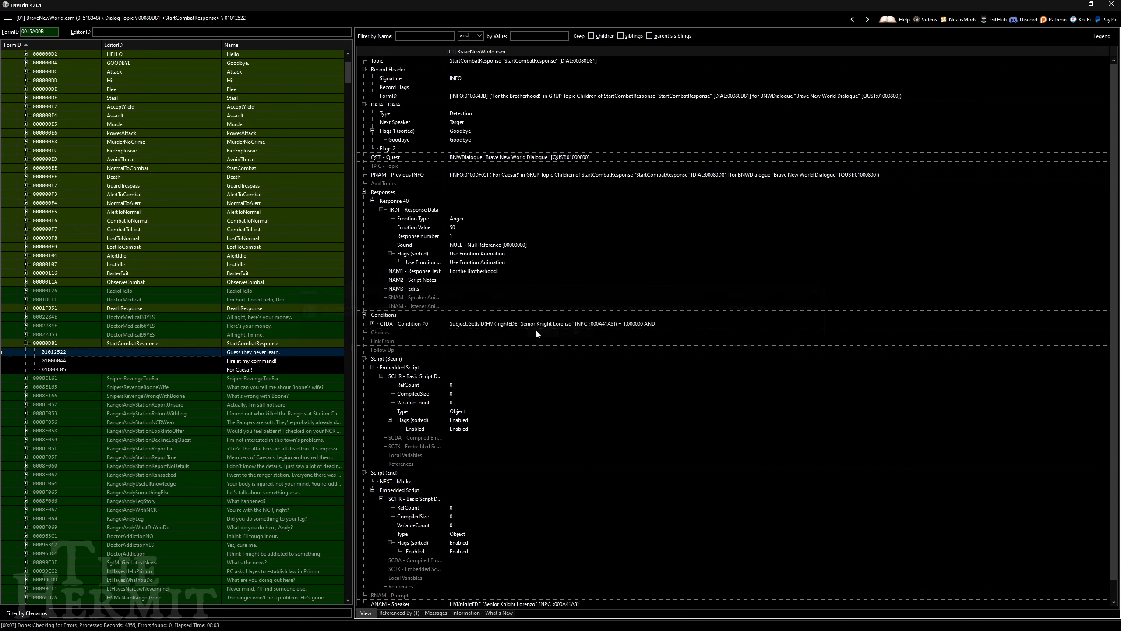
{"action": "left_click", "coordinate": [25, 343]}
Step: Collapse the Dialog Topic group and the plugin tree, and save BraveNewWorld.esm with plugin backup enabled
{"action": "scroll", "coordinate": [25, 343], "scroll_direction": "up", "scroll_amount": 5}
{"action": "left_click", "coordinate": [16, 116]}
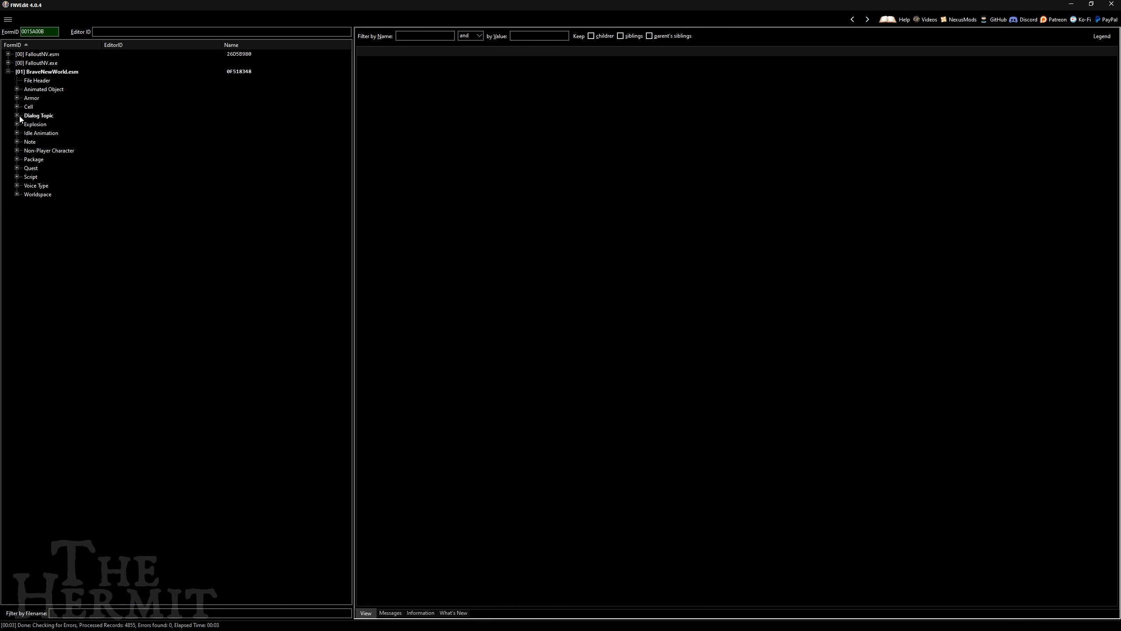
{"action": "left_click", "coordinate": [7, 71]}
{"action": "key", "text": "ctrl+s"}
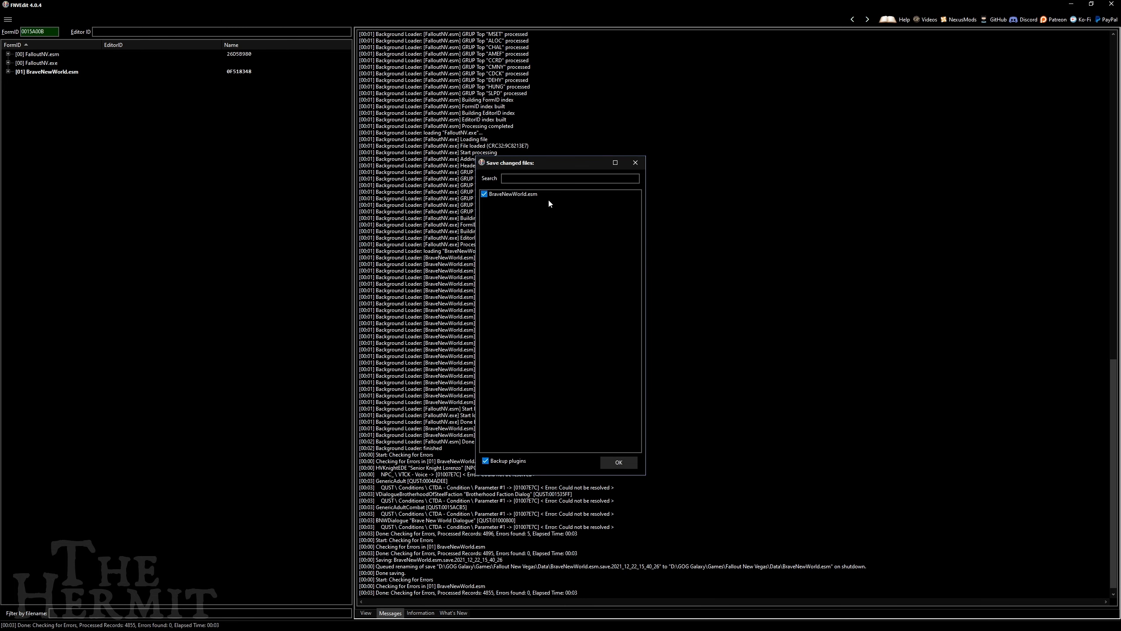
{"action": "left_click", "coordinate": [626, 465]}
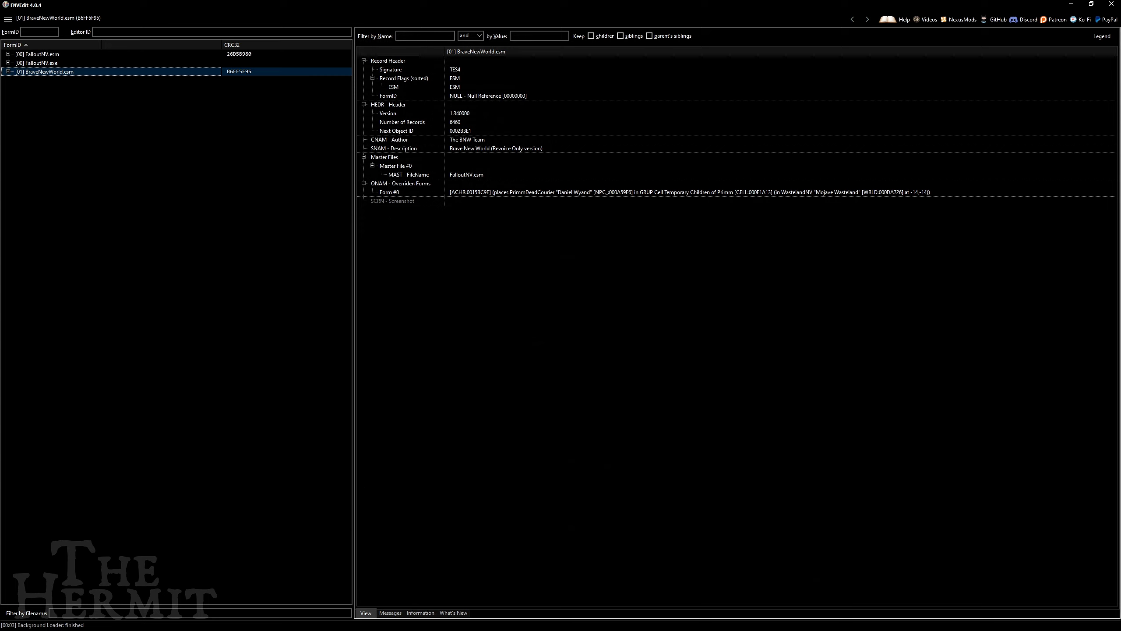
Step: Check the reloaded BraveNewWorld.esm for errors and review the reported entries
{"action": "right_click", "coordinate": [40, 74]}
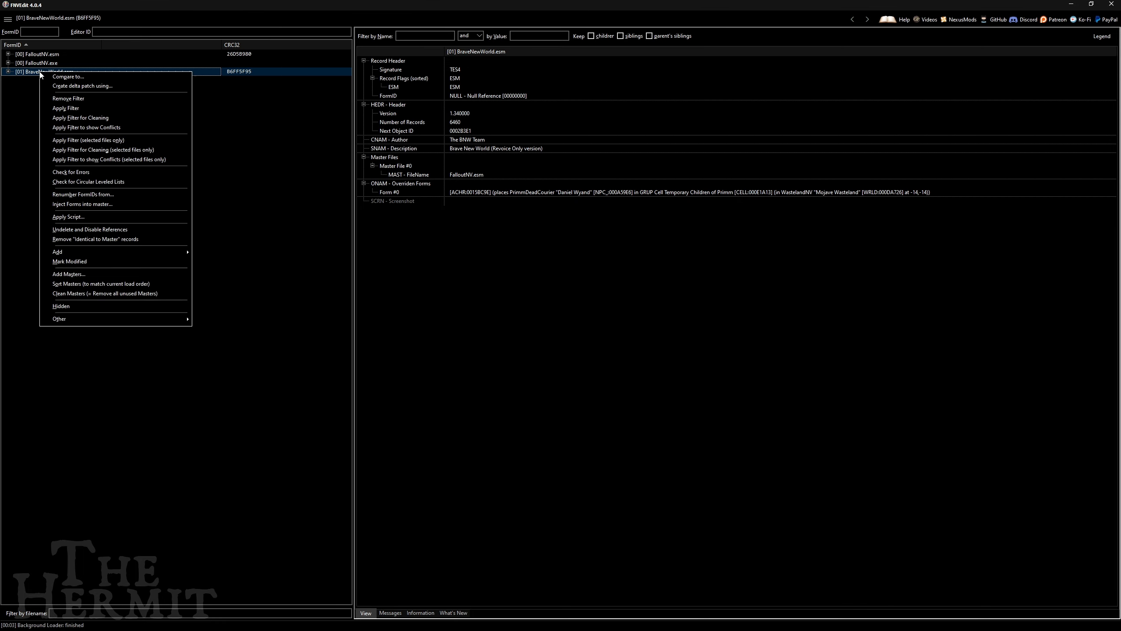
{"action": "left_click", "coordinate": [79, 173]}
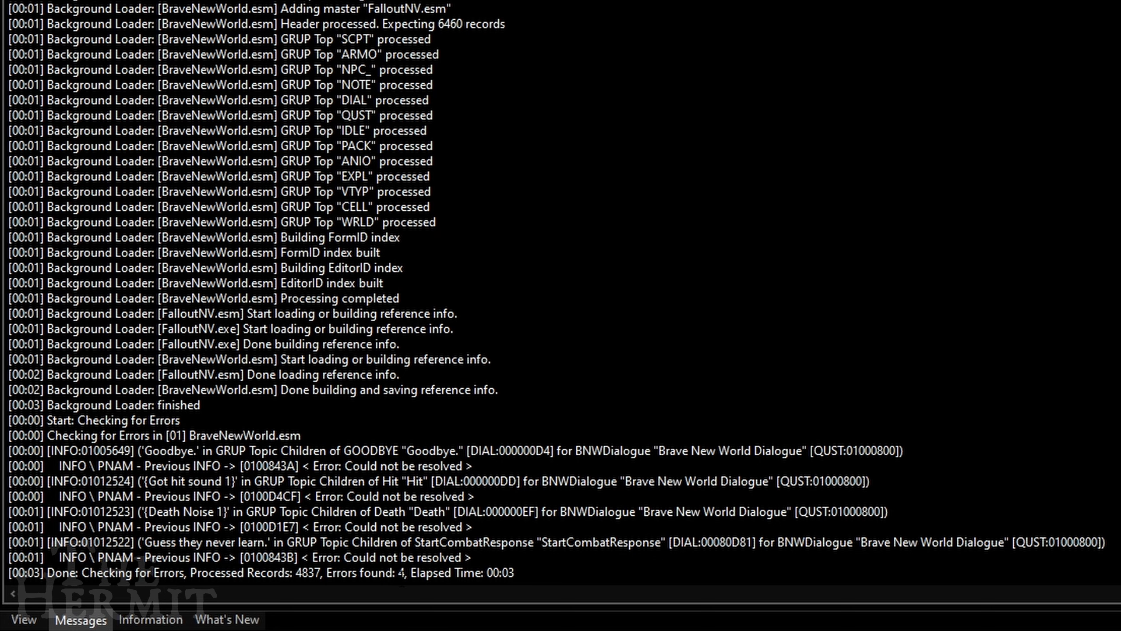
{"action": "left_click_drag", "start_coordinate": [405, 573], "coordinate": [326, 573]}
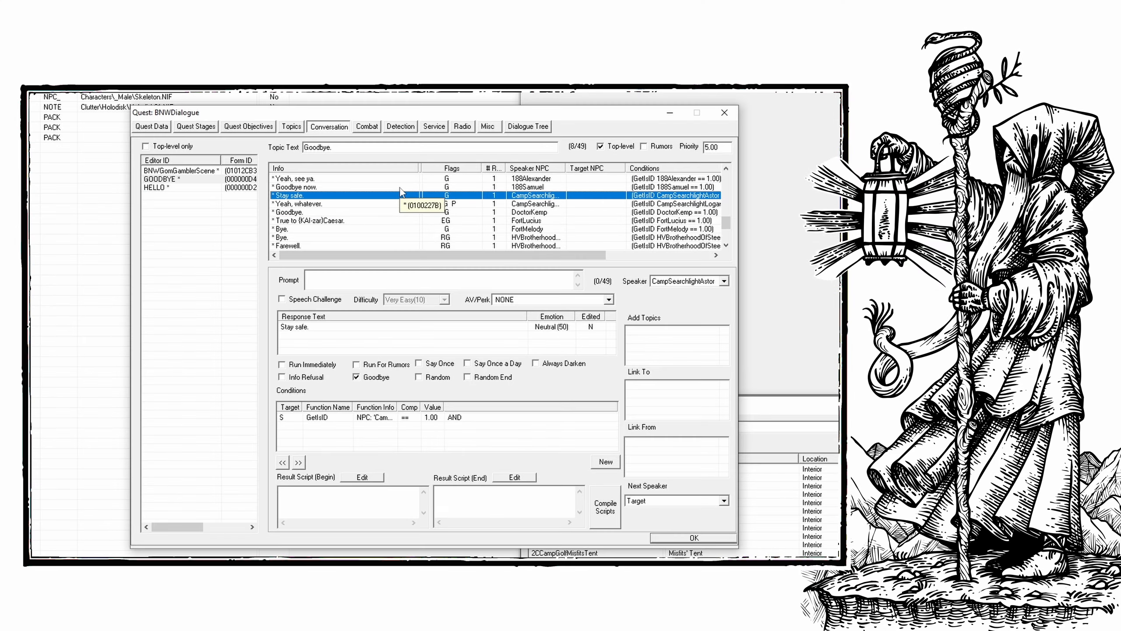
Step: In the GECK's BNWDialogue quest window, examine the order and speakers of the GOODBYE topic's responses from the first to the last entry
{"action": "key", "text": "Down"}
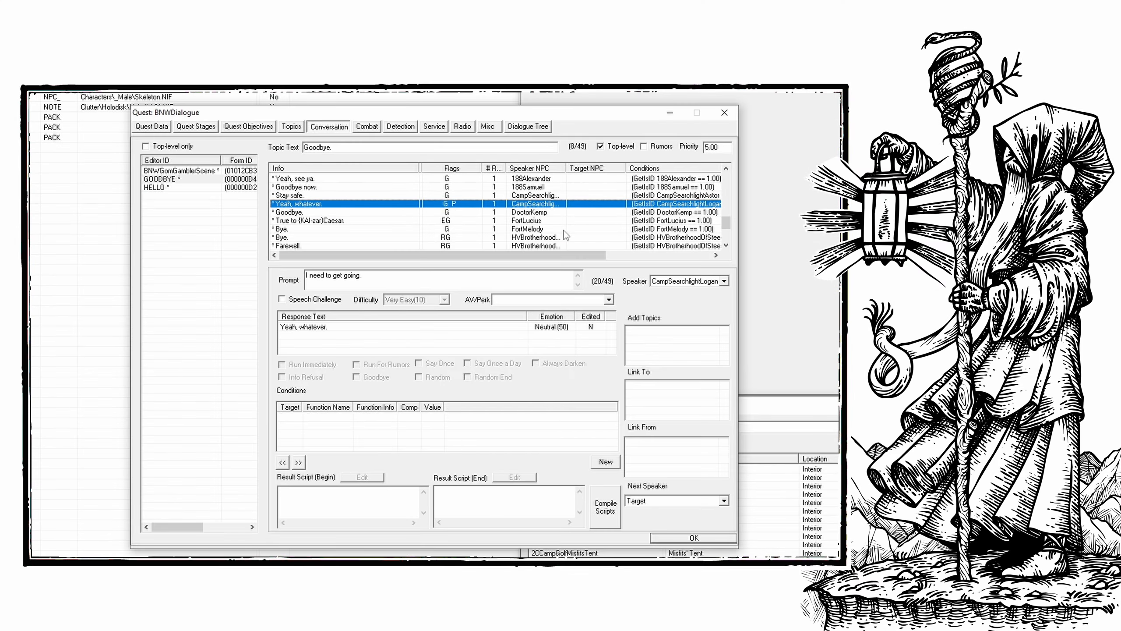
{"action": "key", "text": "Down"}
{"action": "scroll", "coordinate": [583, 227], "scroll_direction": "down", "scroll_amount": 3}
{"action": "scroll", "coordinate": [557, 245], "scroll_direction": "up", "scroll_amount": 3}
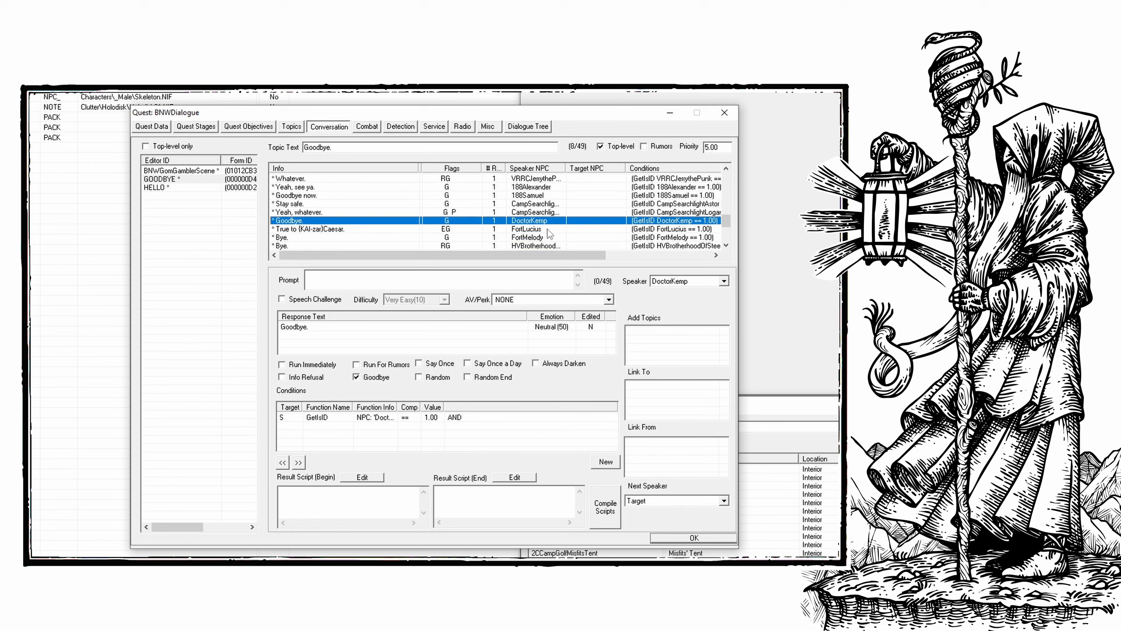
{"action": "left_click", "coordinate": [528, 196]}
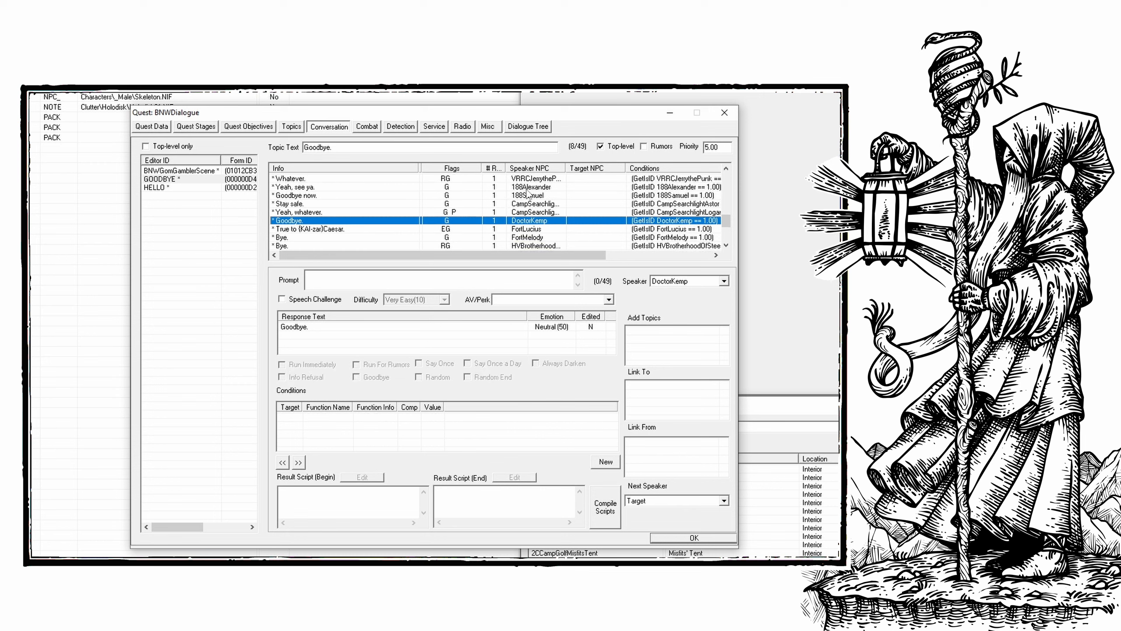
{"action": "left_click", "coordinate": [530, 205]}
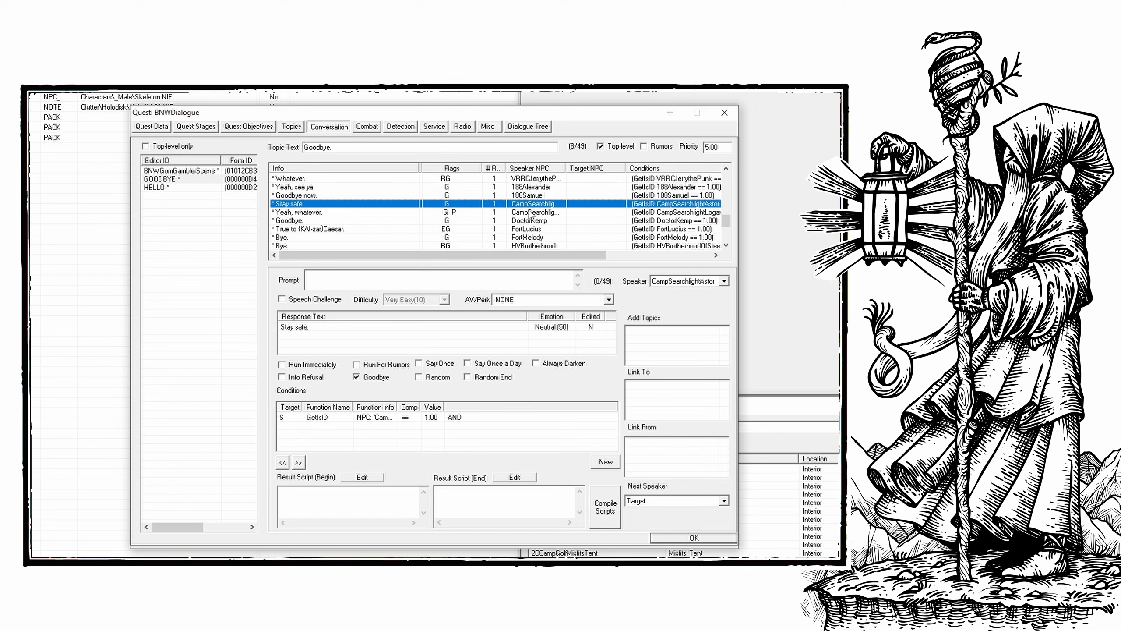
{"action": "left_click", "coordinate": [532, 214]}
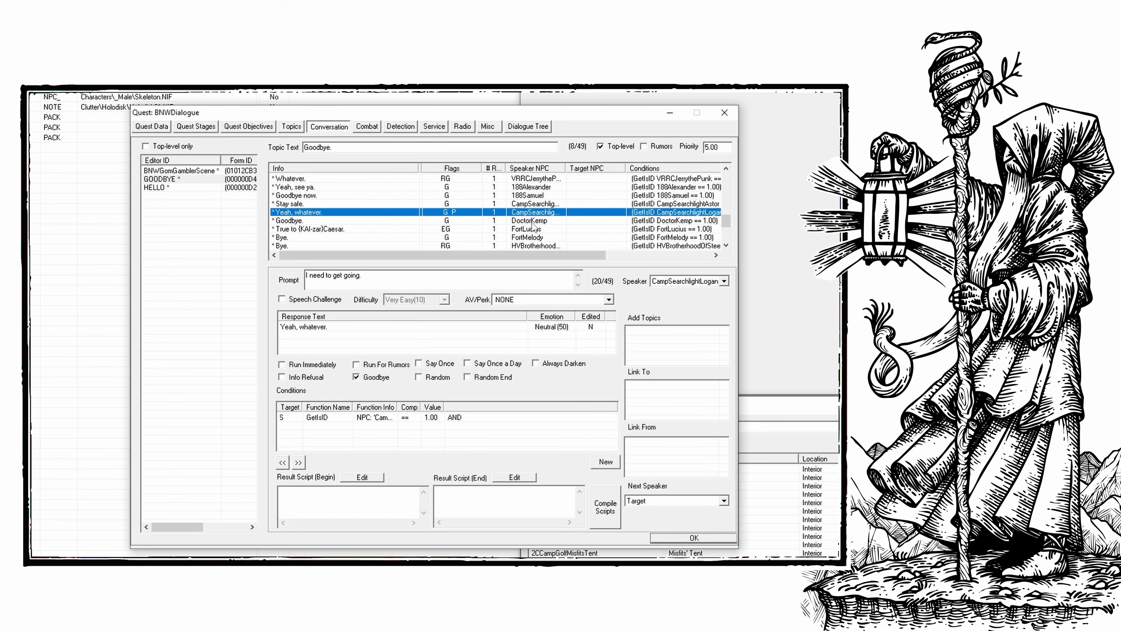
{"action": "left_click", "coordinate": [531, 222]}
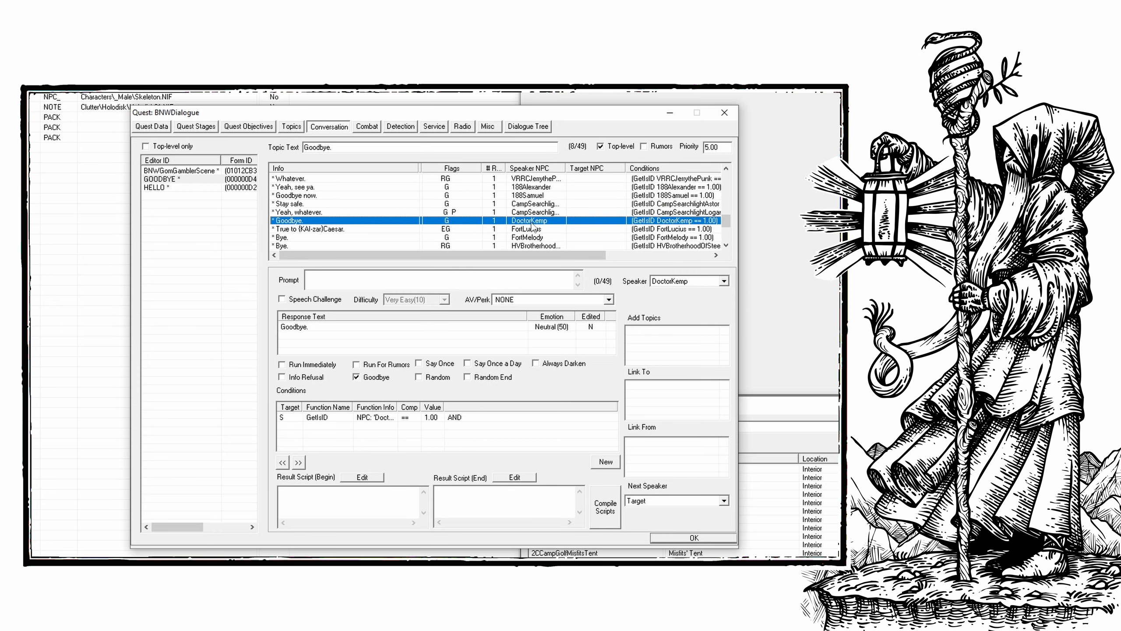
{"action": "mouse_move", "coordinate": [728, 220]}
{"action": "left_mouse_down"}
{"action": "mouse_move", "coordinate": [727, 234]}
{"action": "mouse_move", "coordinate": [732, 172]}
{"action": "mouse_move", "coordinate": [727, 234]}
{"action": "left_mouse_up"}
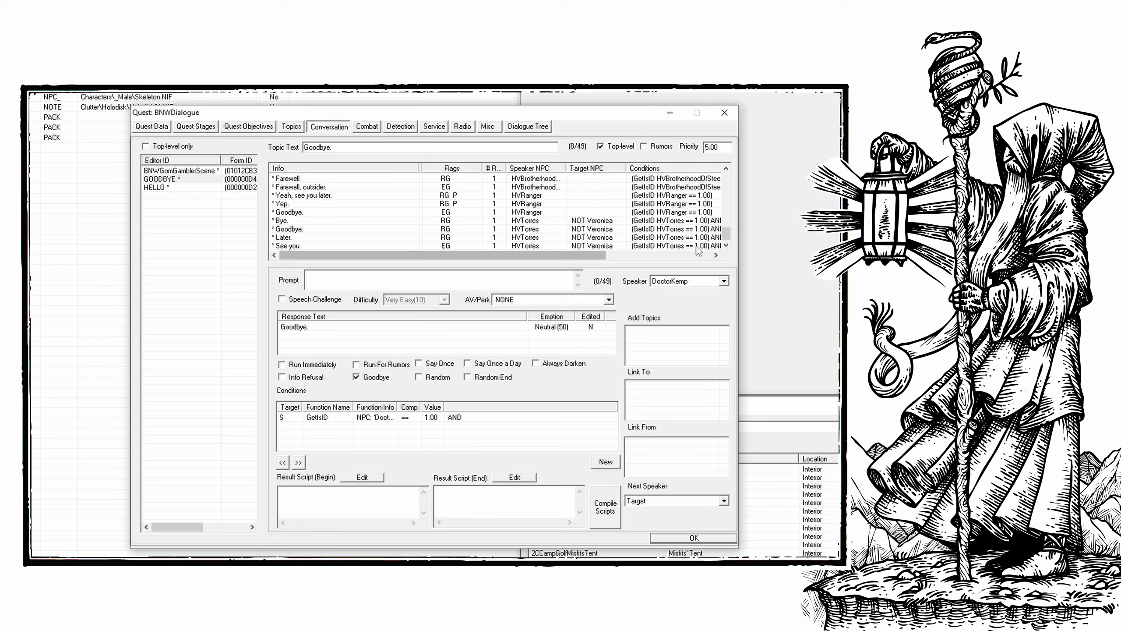
{"action": "left_click_drag", "start_coordinate": [727, 235], "coordinate": [728, 181]}
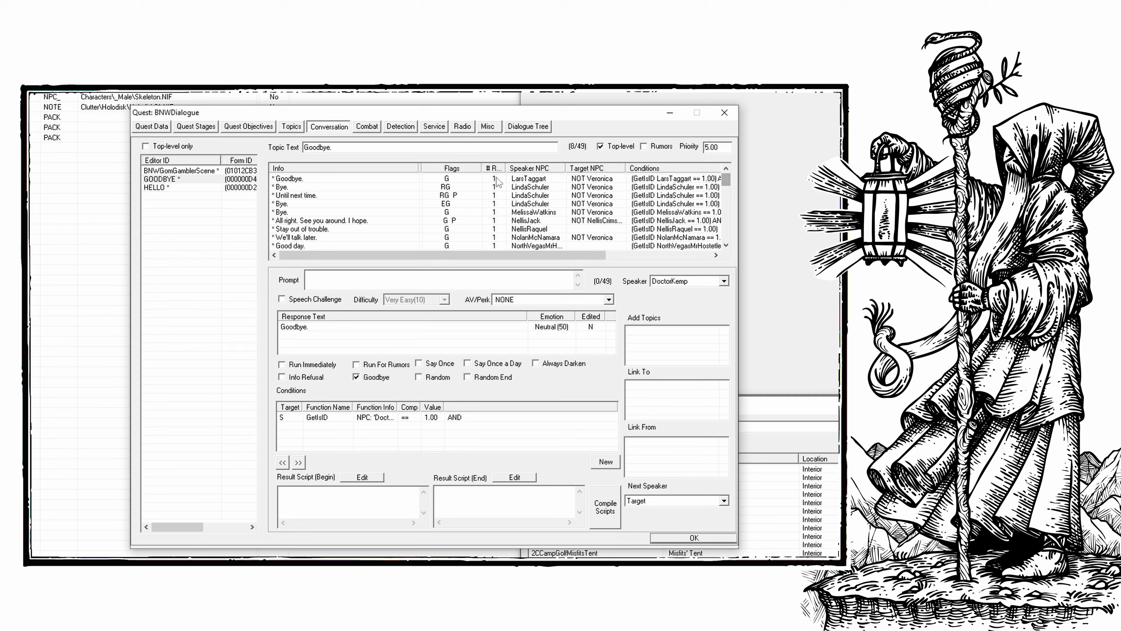
{"action": "left_click", "coordinate": [535, 179]}
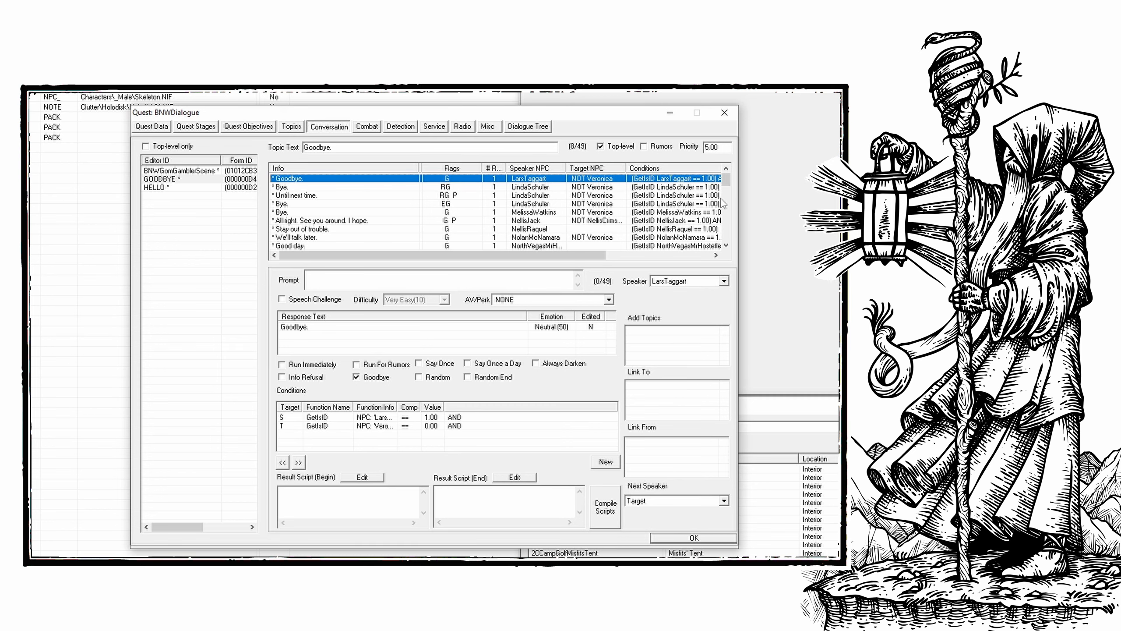
{"action": "left_click_drag", "start_coordinate": [728, 182], "coordinate": [727, 233]}
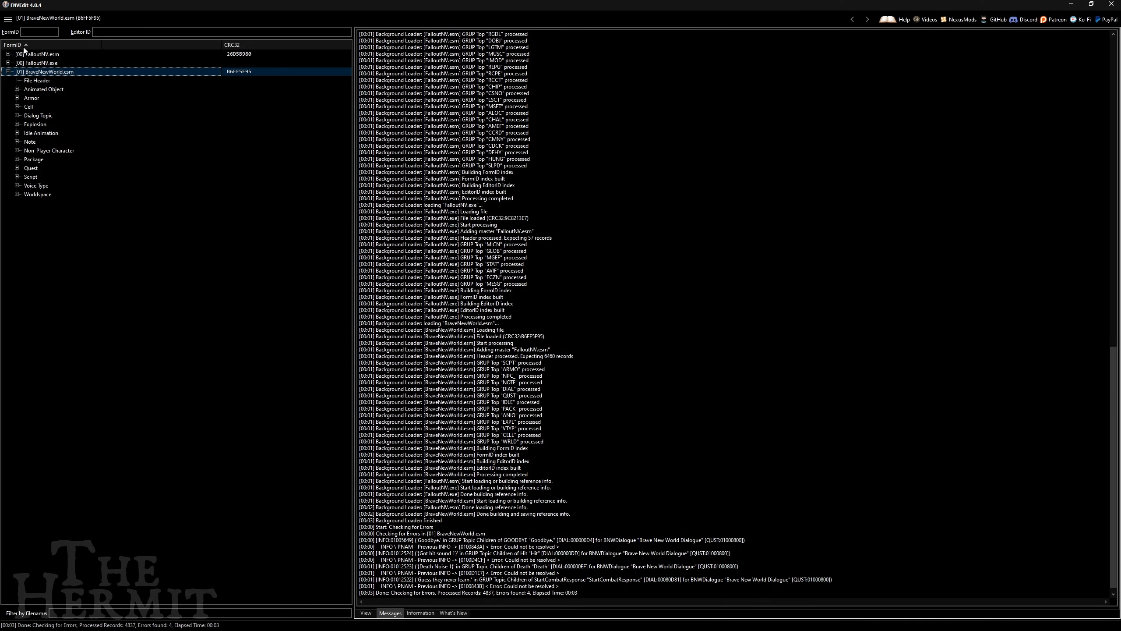
Step: Switch back to FNVEdit, find record 0100F08B by its FormID and inspect its speaker condition
{"action": "left_click", "coordinate": [39, 34]}
{"action": "type", "text": "100"}
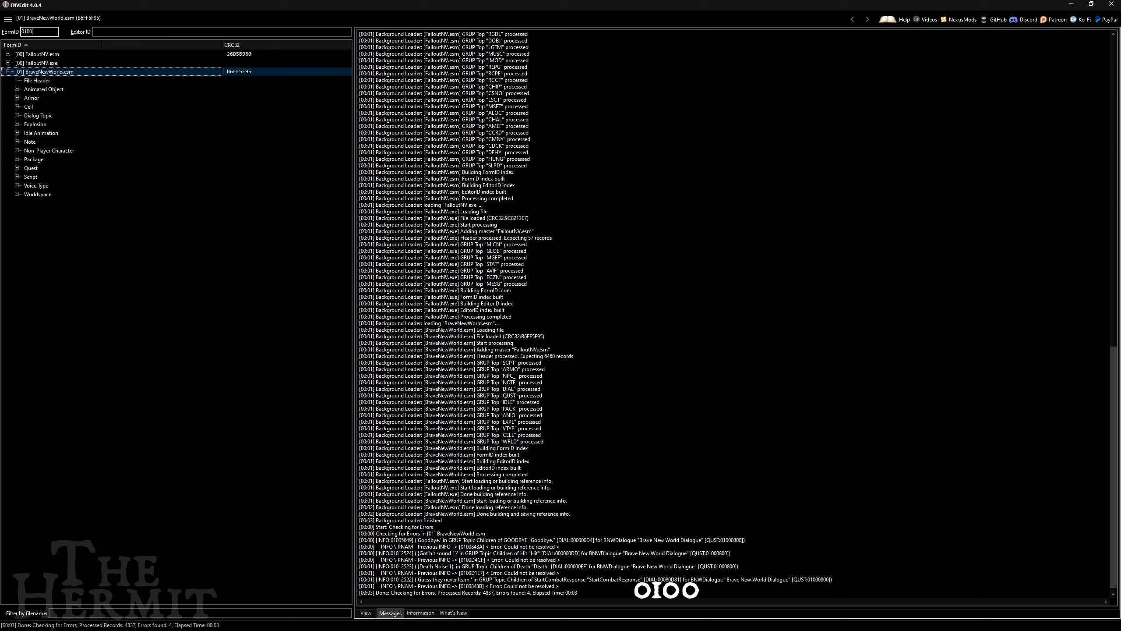
{"action": "type", "text": "F088"}
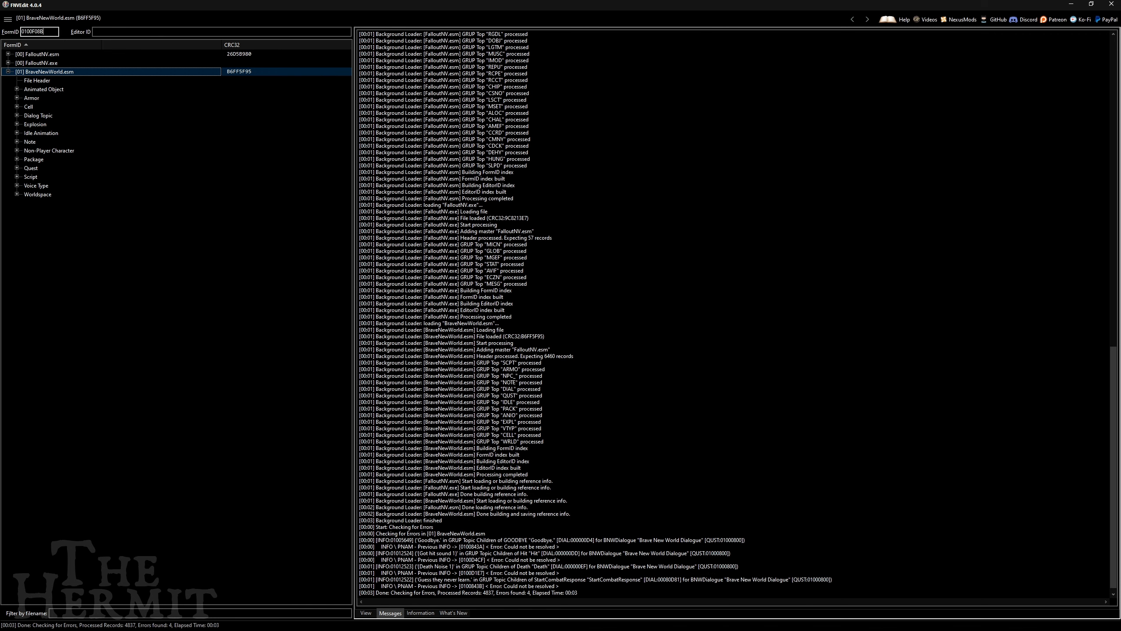
{"action": "key", "text": "Return"}
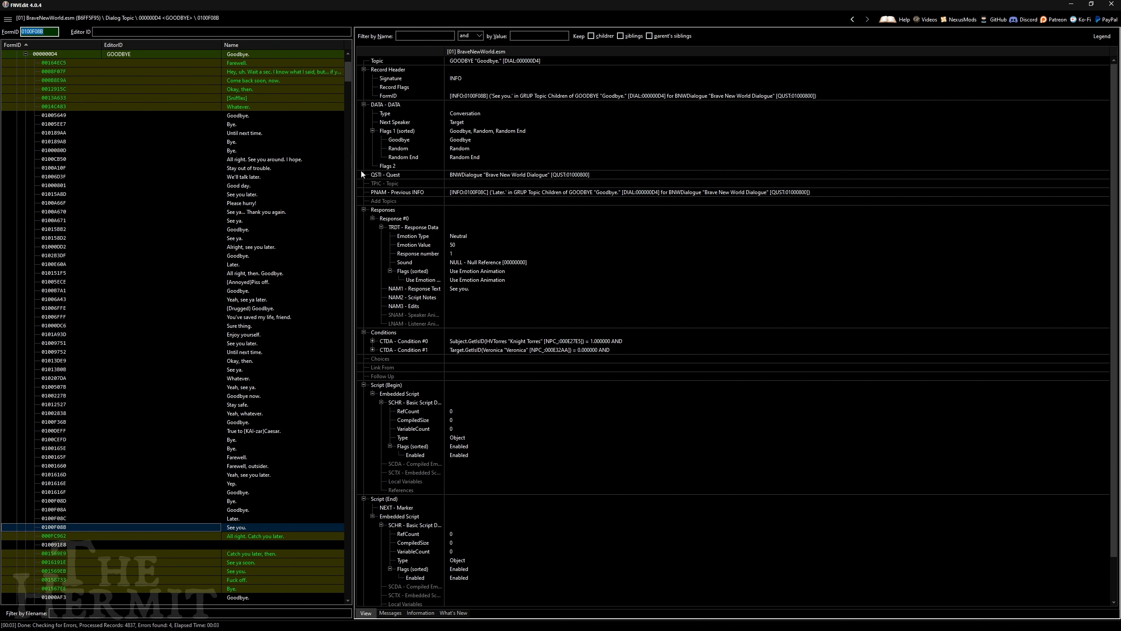
{"action": "left_click", "coordinate": [526, 340]}
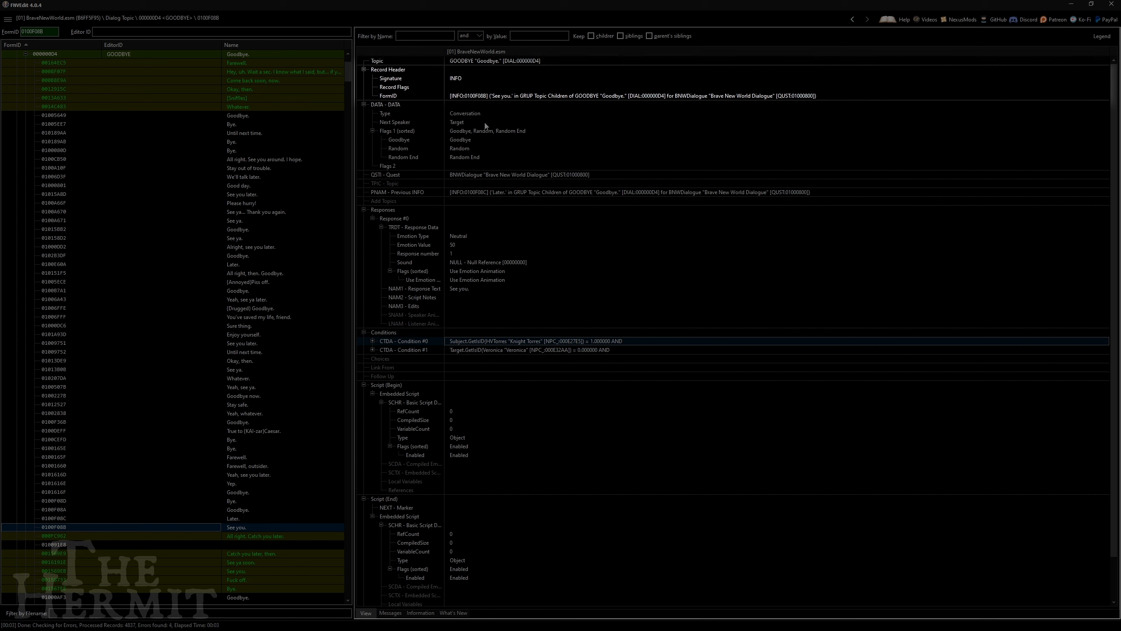
Step: Copy the full FormID reference text of the "See you." response 0100F08B from its record header
{"action": "left_click", "coordinate": [464, 98]}
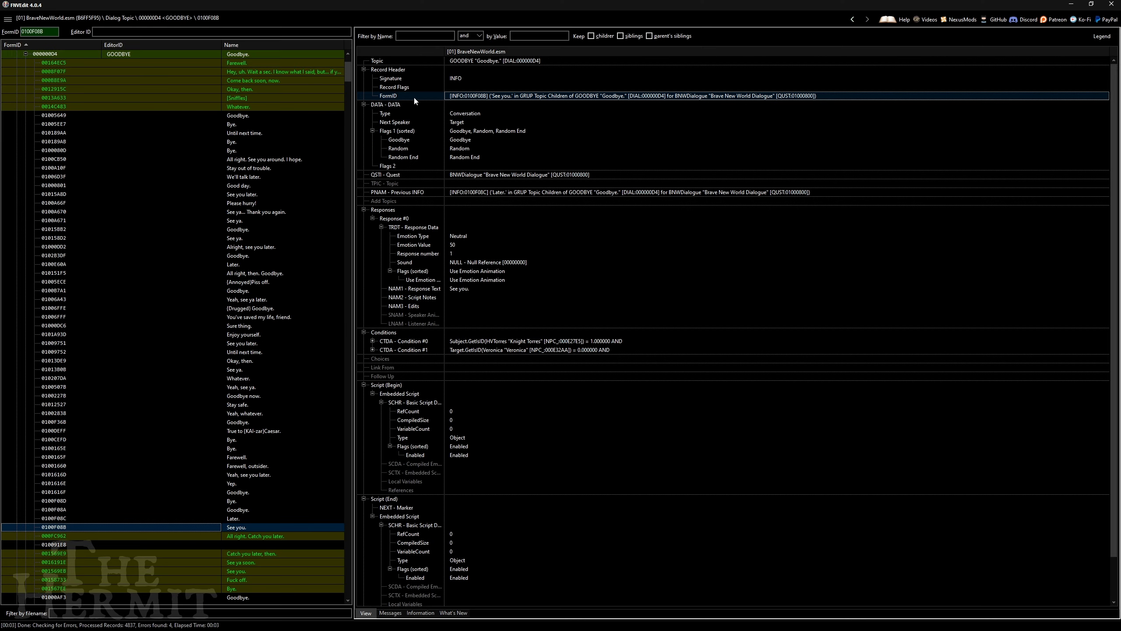
{"action": "double_click", "coordinate": [510, 96]}
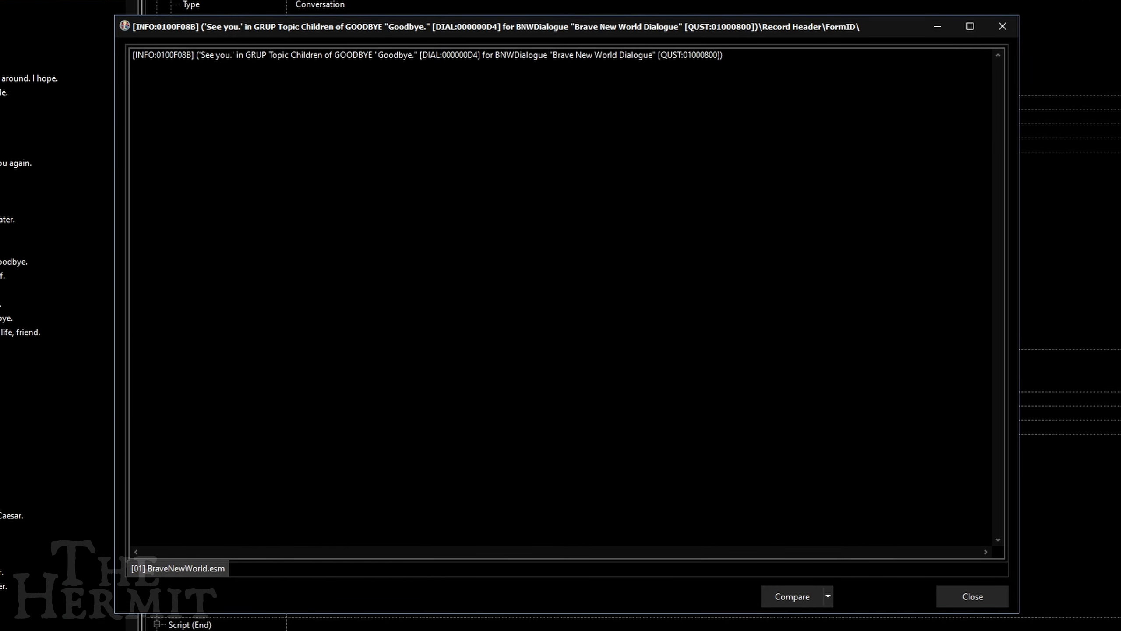
{"action": "left_click_drag", "start_coordinate": [723, 55], "coordinate": [132, 55]}
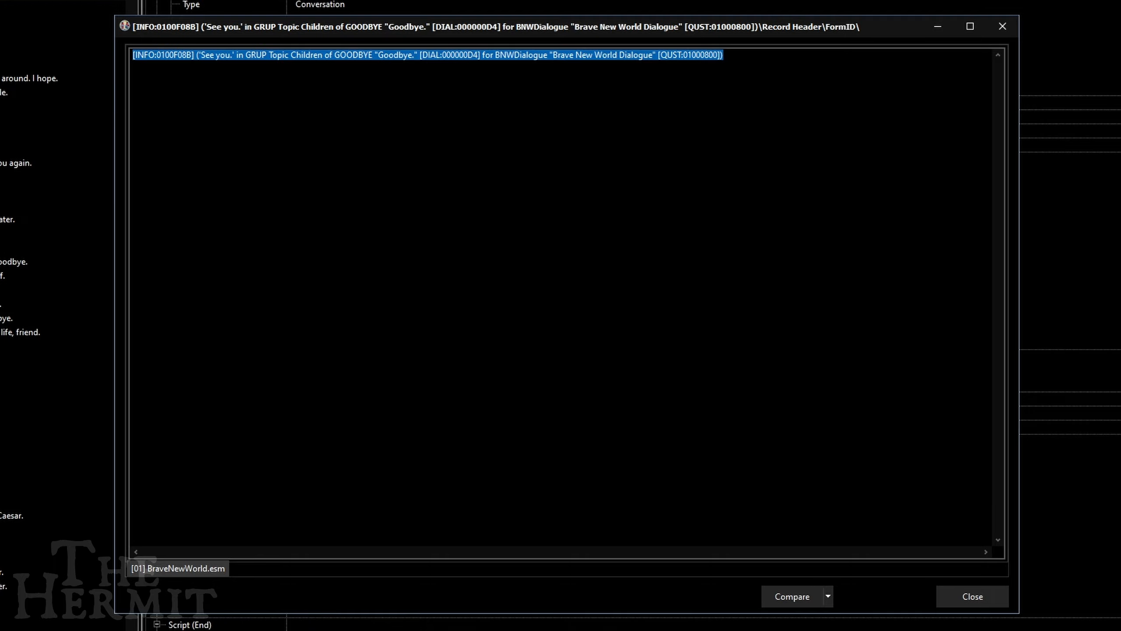
{"action": "right_click", "coordinate": [565, 57]}
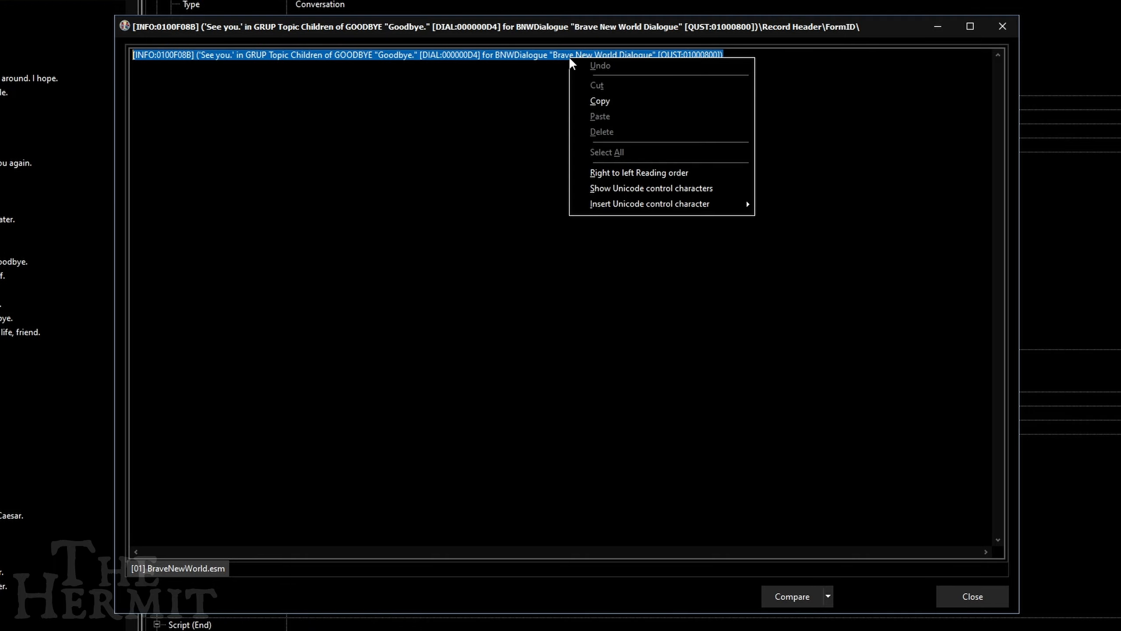
{"action": "left_click", "coordinate": [601, 100]}
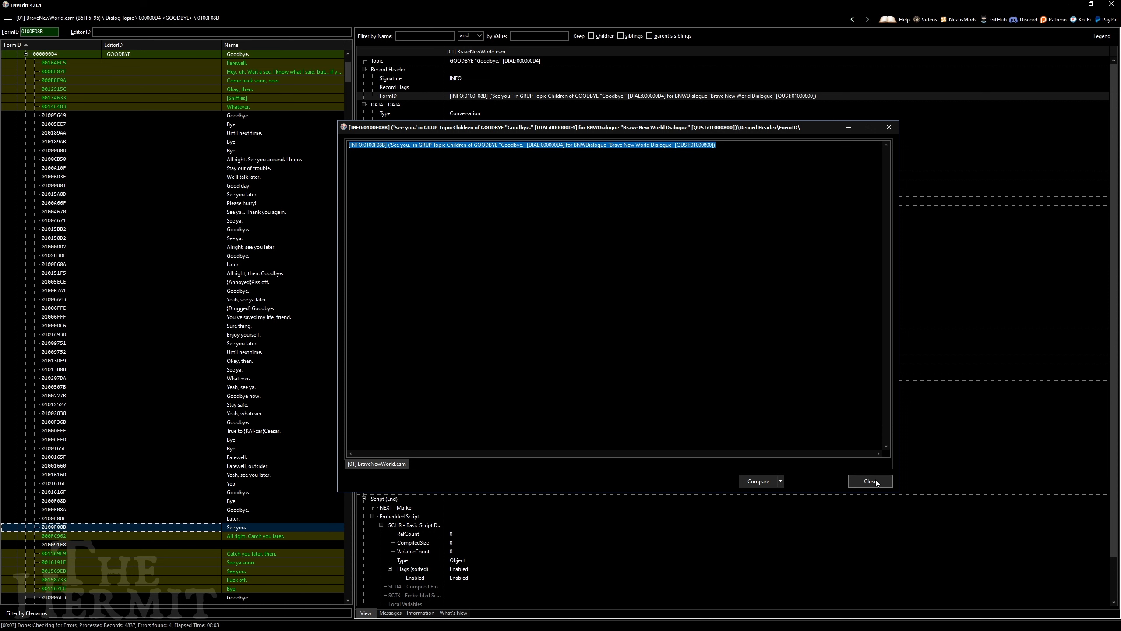
{"action": "left_click", "coordinate": [873, 481]}
Step: Find the "Goodbye." response 01005649 and replace its PNAM - Previous INFO value with the copied reference to 0100F08B
{"action": "left_click", "coordinate": [39, 32]}
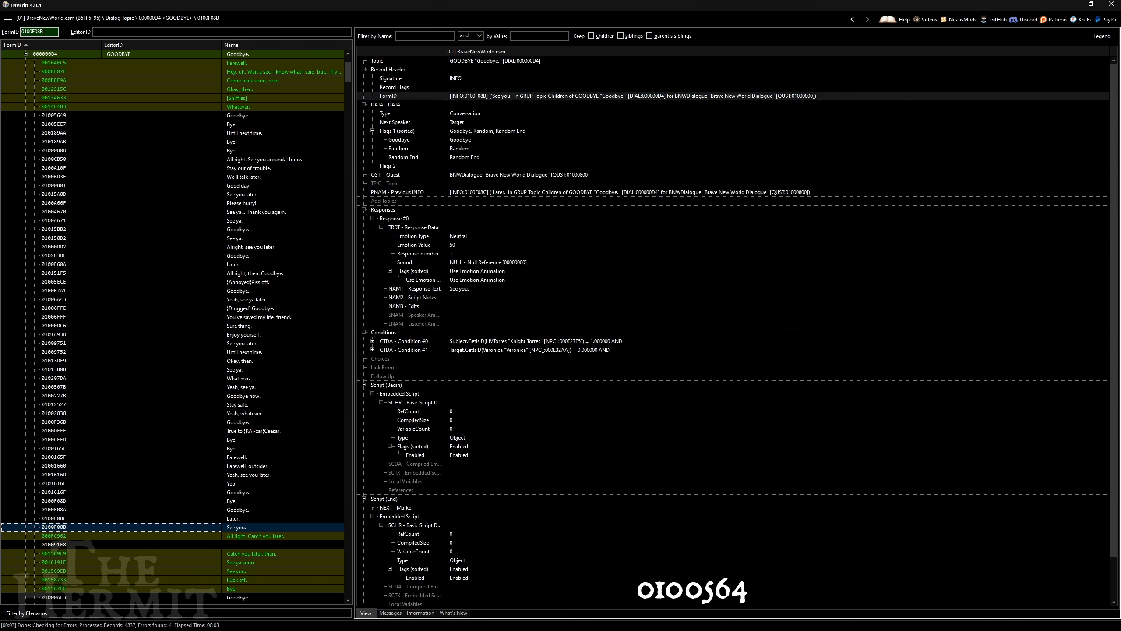
{"action": "type", "text": "01005649"}
{"action": "key", "text": "Return"}
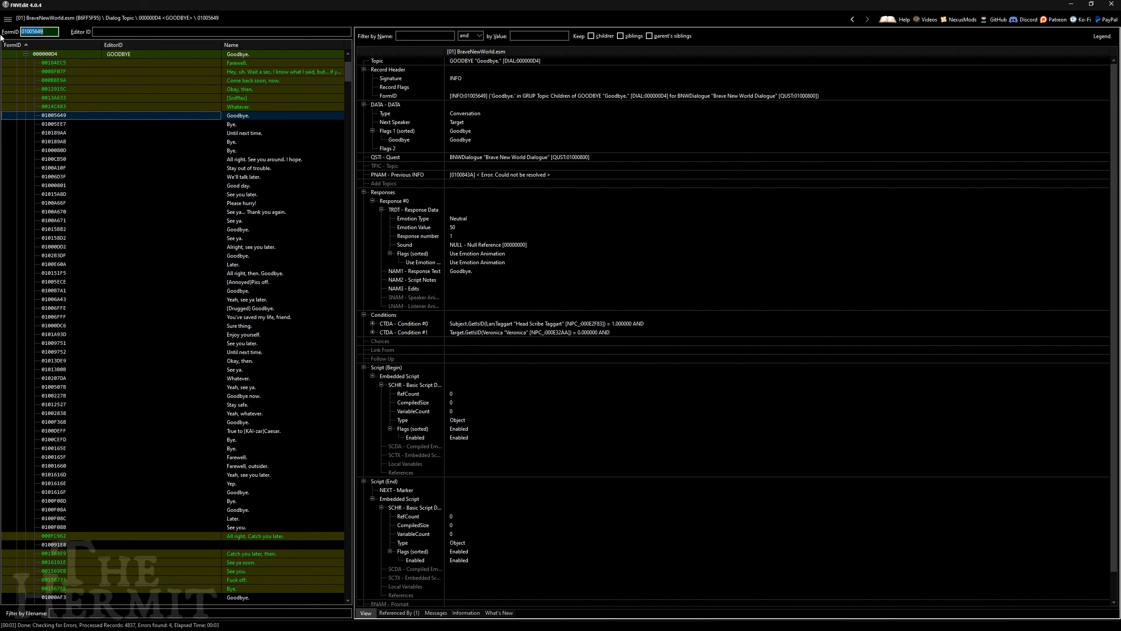
{"action": "left_click", "coordinate": [234, 122]}
{"action": "left_click", "coordinate": [235, 116]}
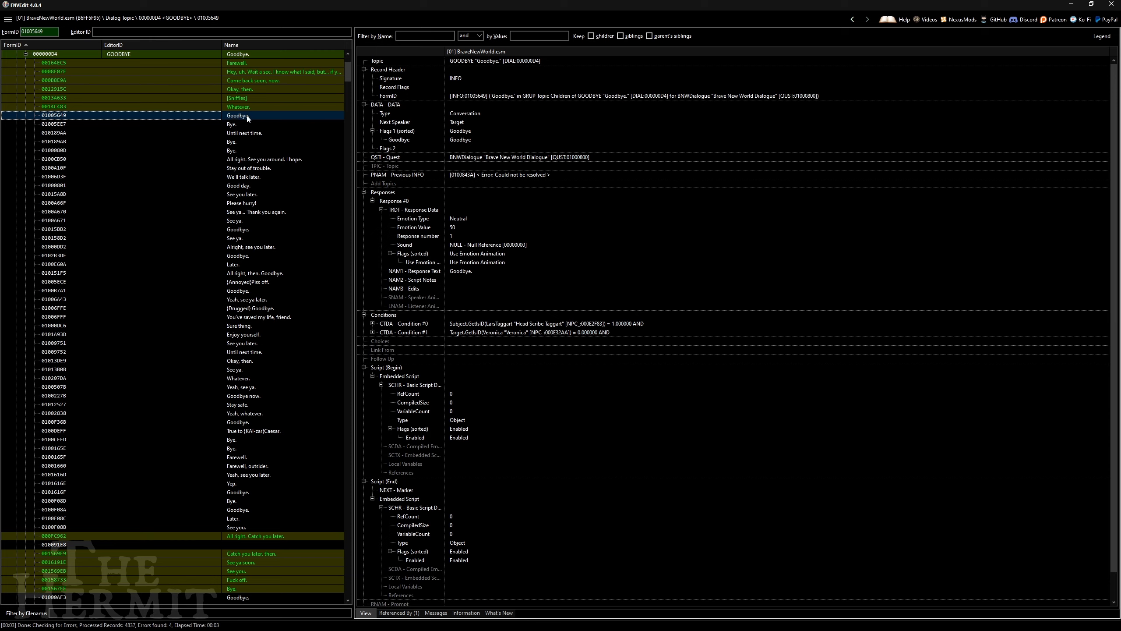
{"action": "left_click", "coordinate": [525, 174]}
{"action": "right_click", "coordinate": [525, 174]}
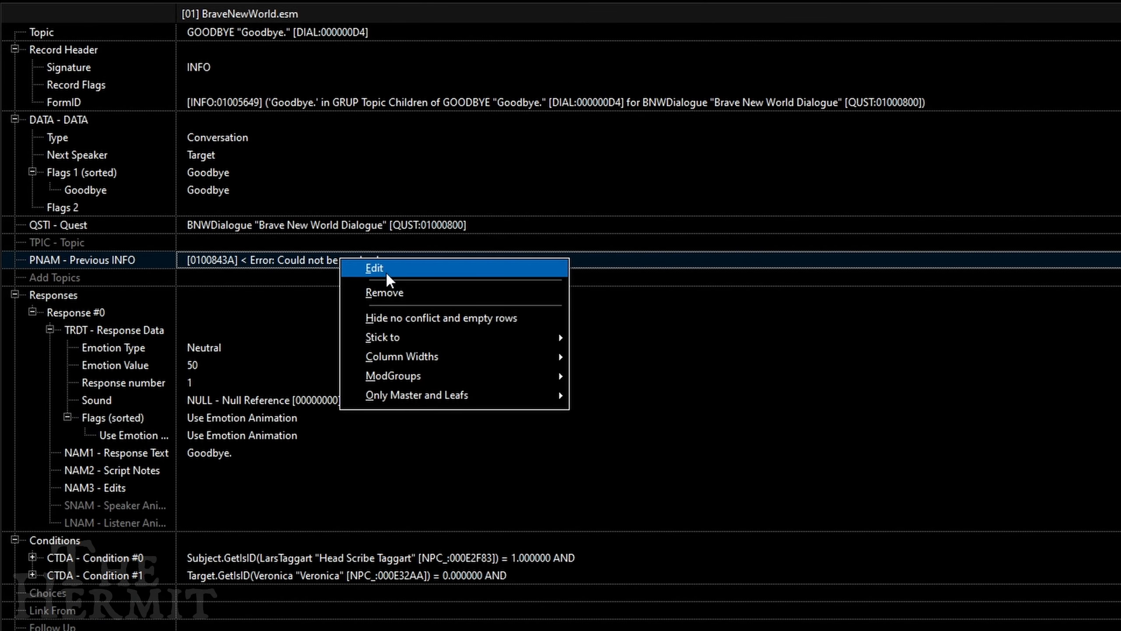
{"action": "left_click", "coordinate": [387, 274]}
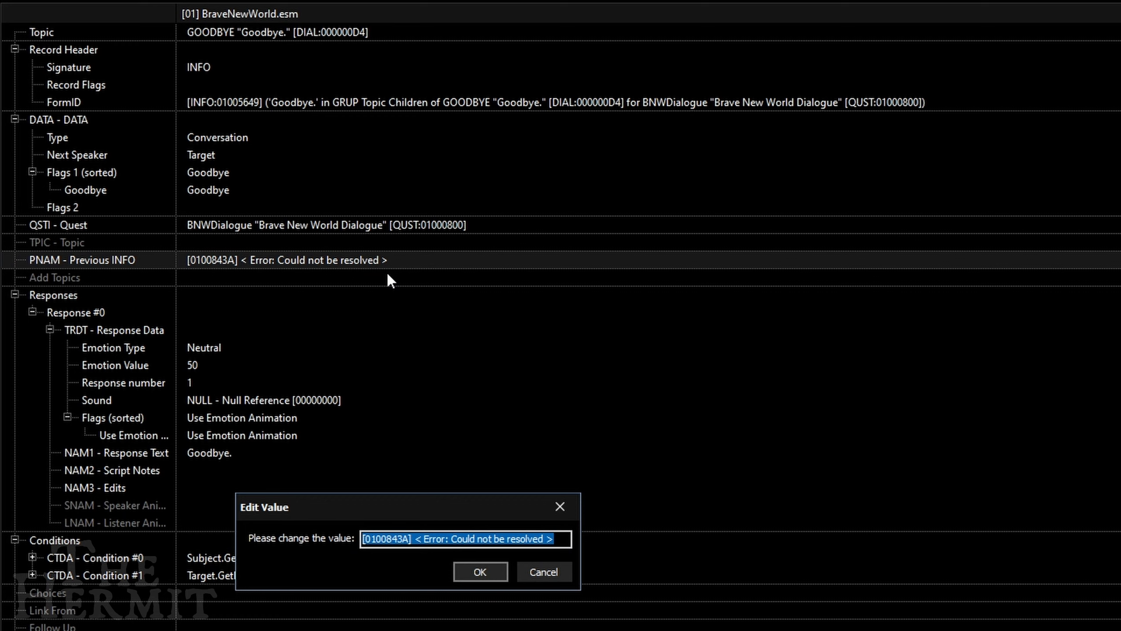
{"action": "key", "text": "BackSpace"}
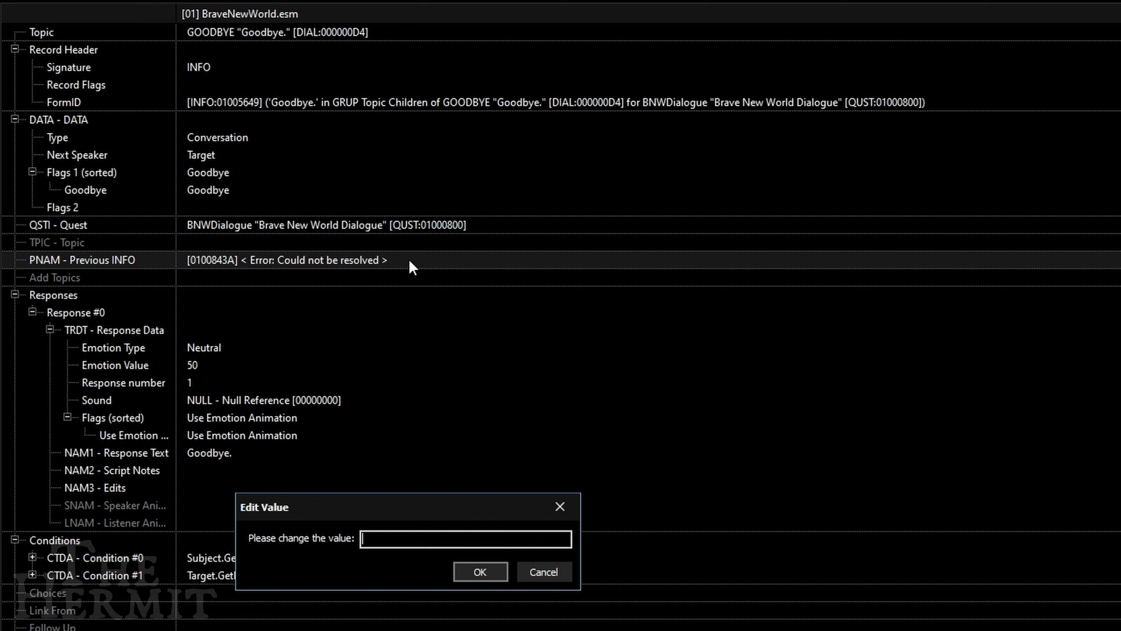
{"action": "key", "text": "ctrl+v"}
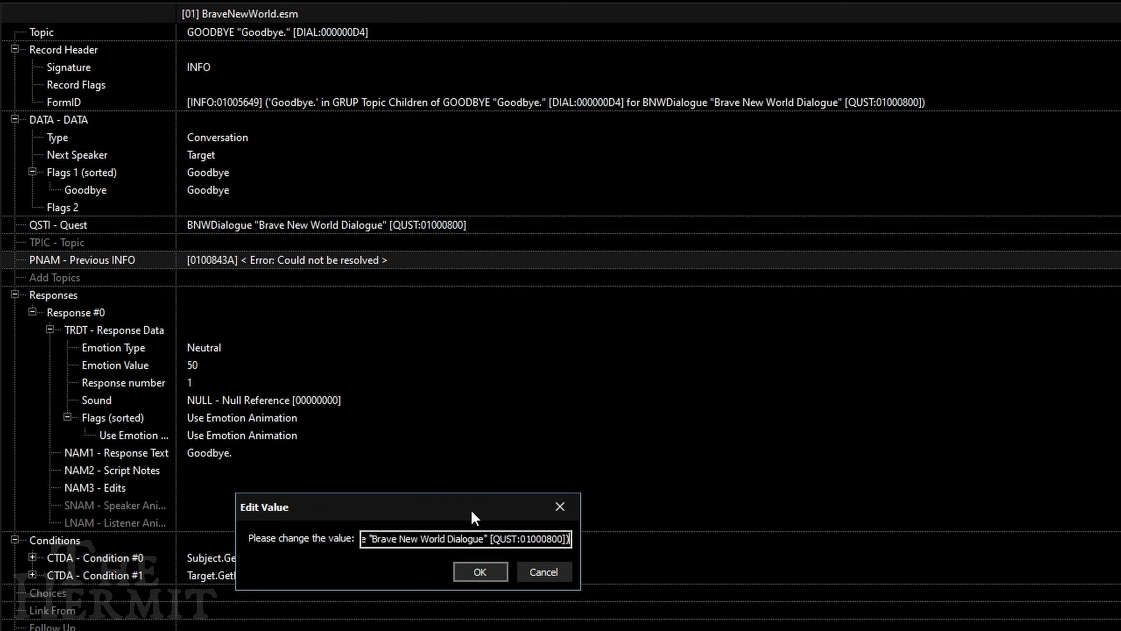
{"action": "left_click", "coordinate": [485, 572]}
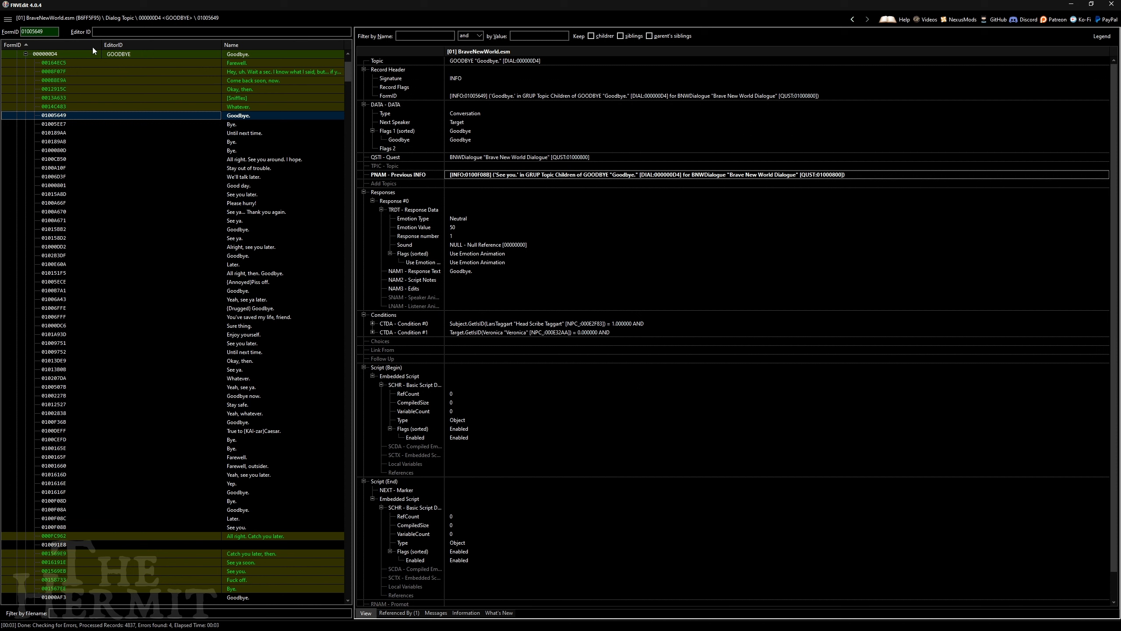
Step: Find the Hit topic response 01012524 by its FormID and inspect its speaker condition
{"action": "double_click", "coordinate": [49, 33]}
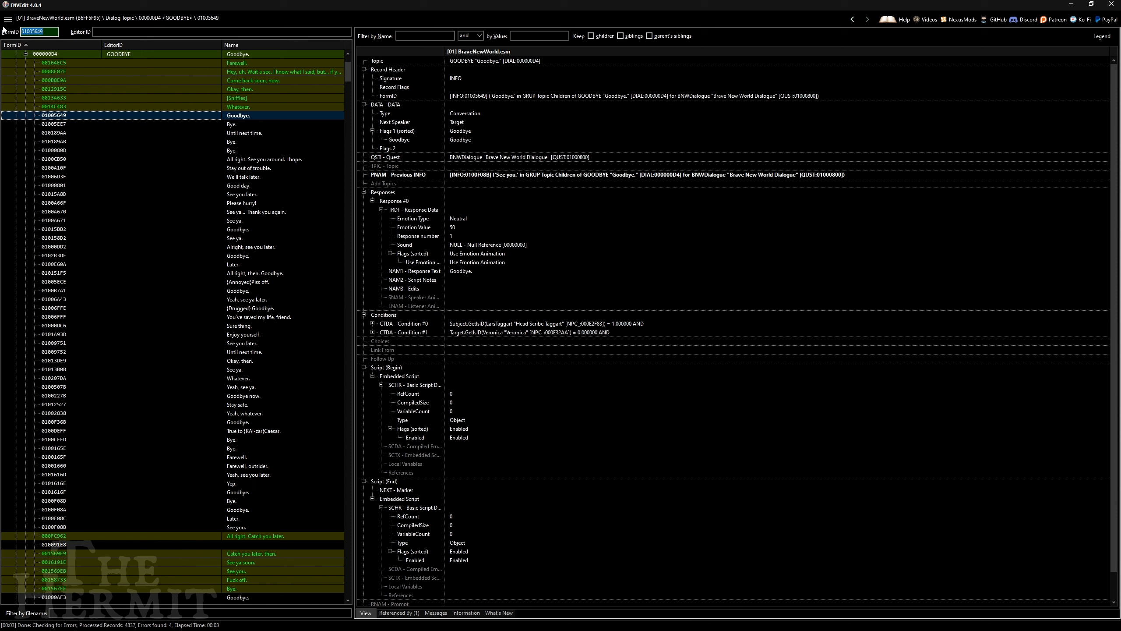
{"action": "type", "text": "01012524"}
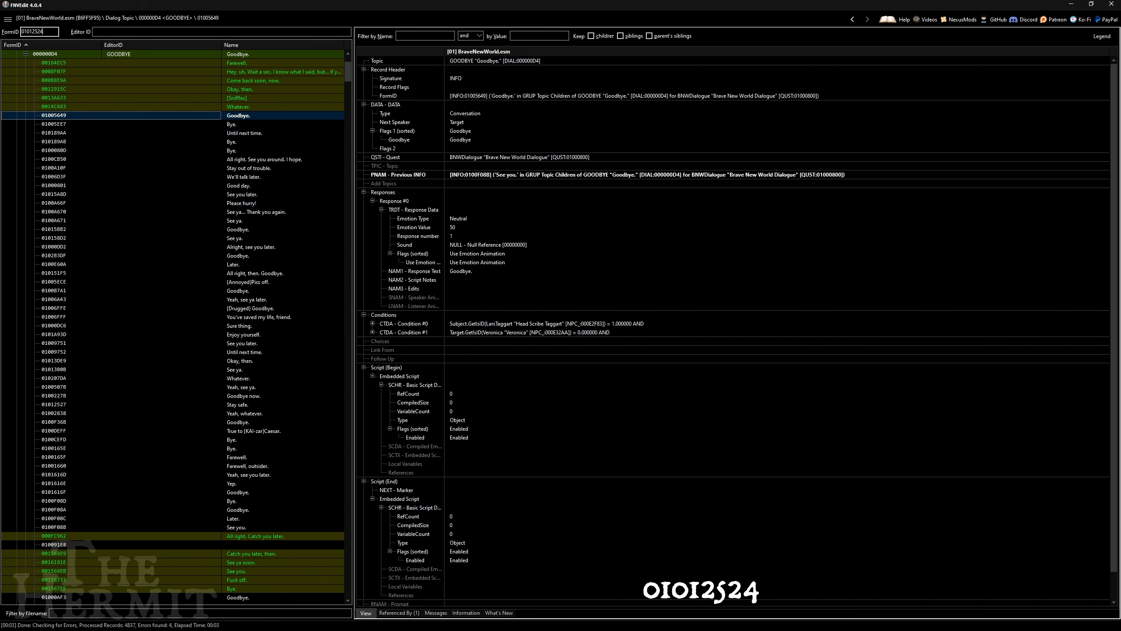
{"action": "key", "text": "Return"}
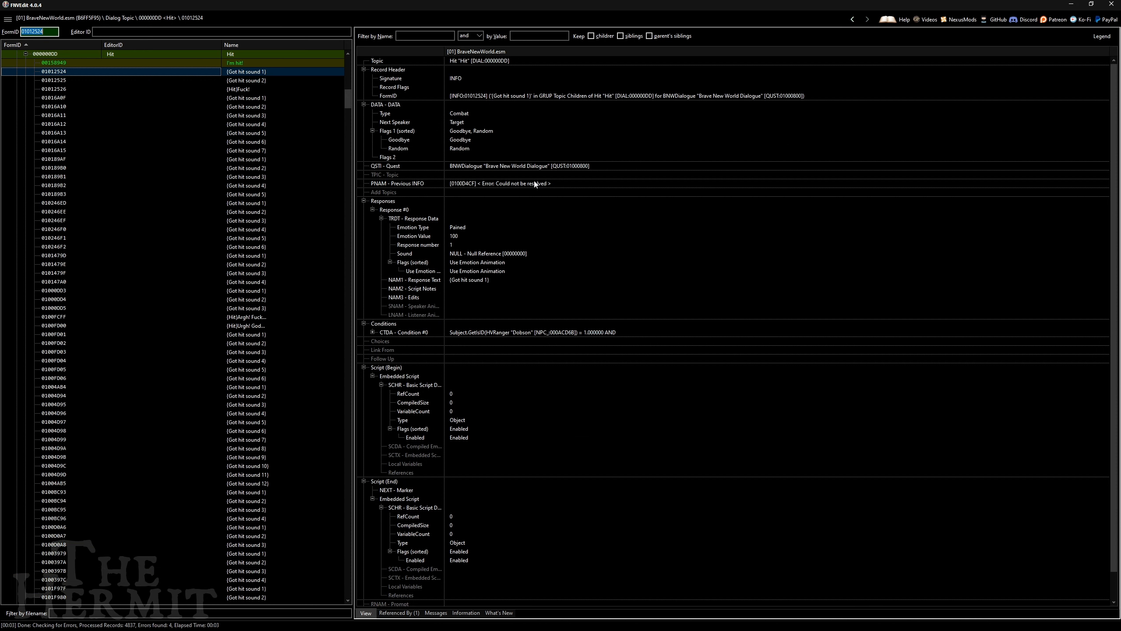
{"action": "left_click", "coordinate": [497, 334]}
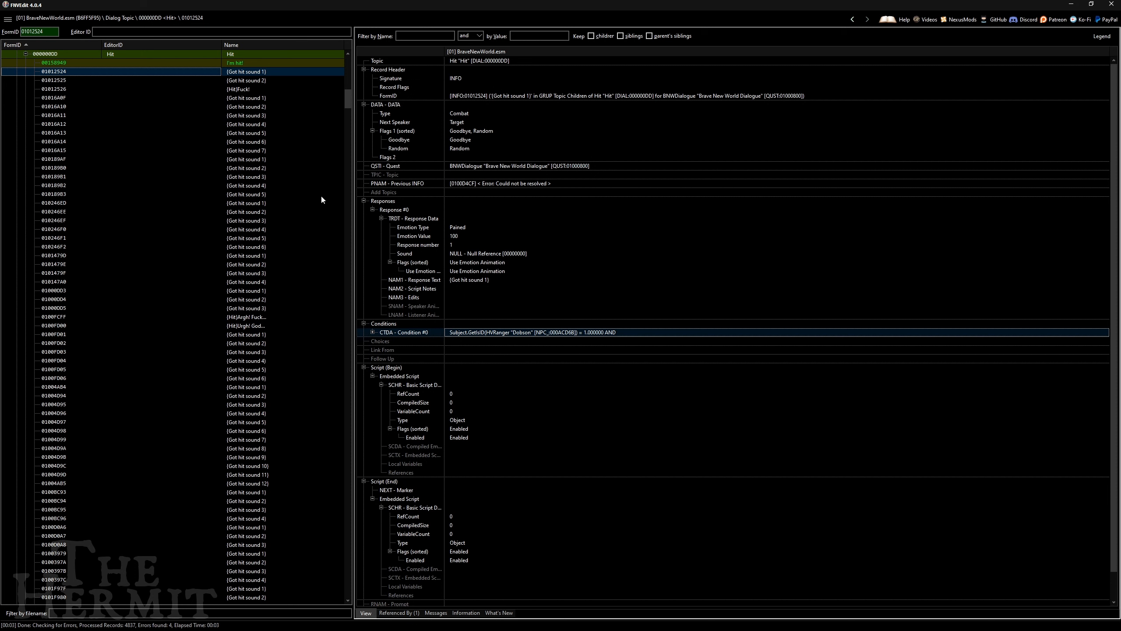
Step: Find the Hit response 010074F0 and copy the full FormID reference text from its record header
{"action": "left_click", "coordinate": [51, 32]}
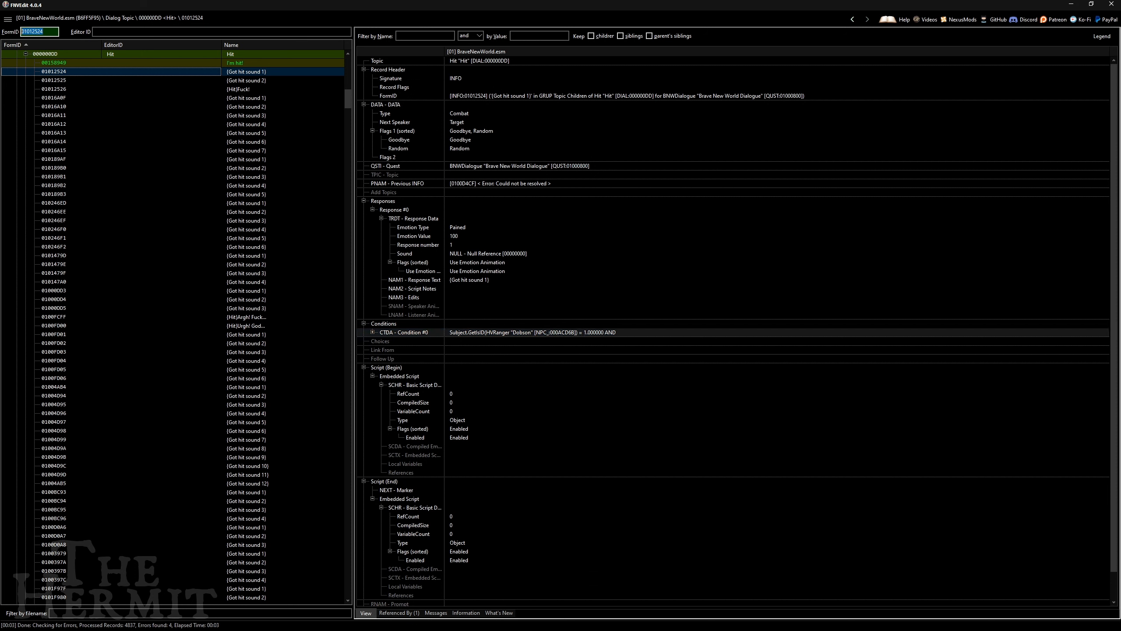
{"action": "type", "text": "010074F"}
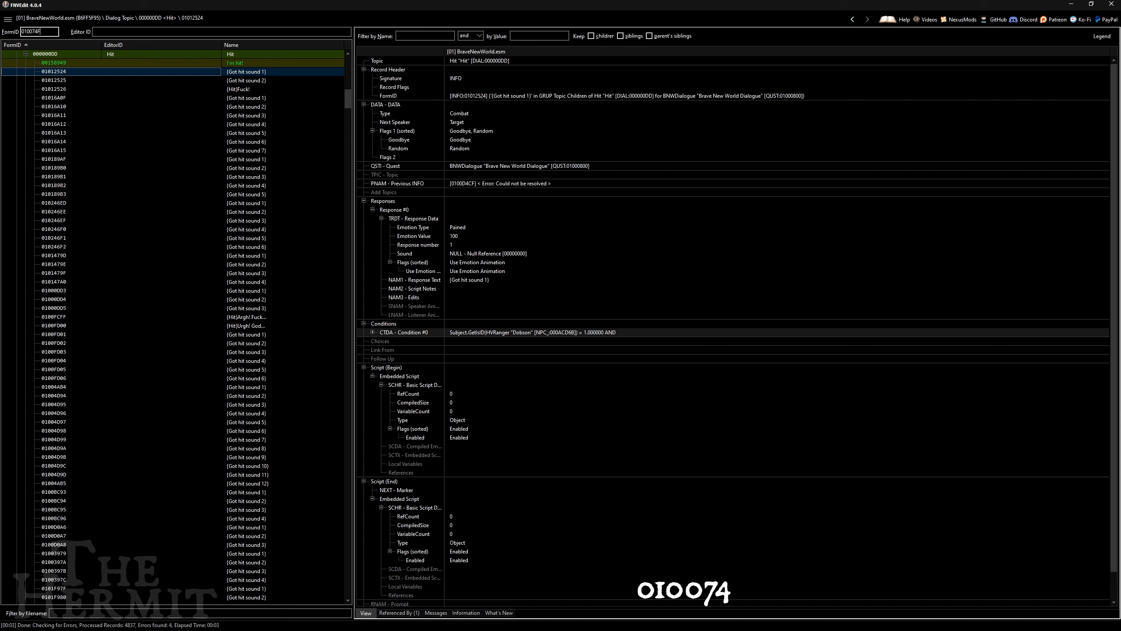
{"action": "type", "text": "0"}
{"action": "key", "text": "Return"}
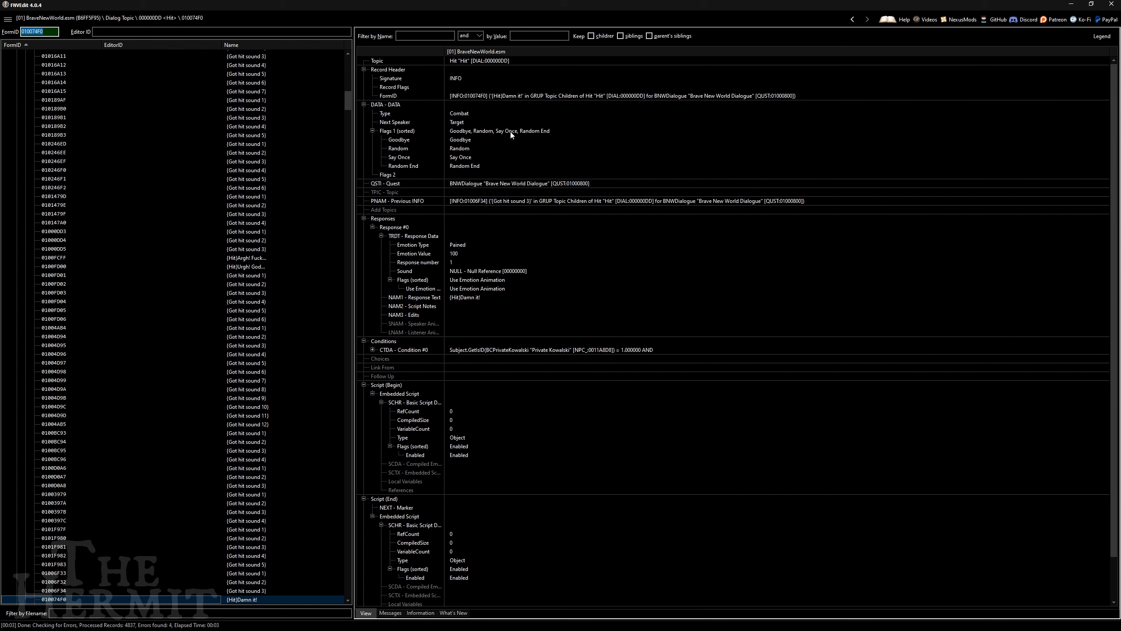
{"action": "double_click", "coordinate": [525, 96]}
{"action": "left_click_drag", "start_coordinate": [697, 145], "coordinate": [349, 145]}
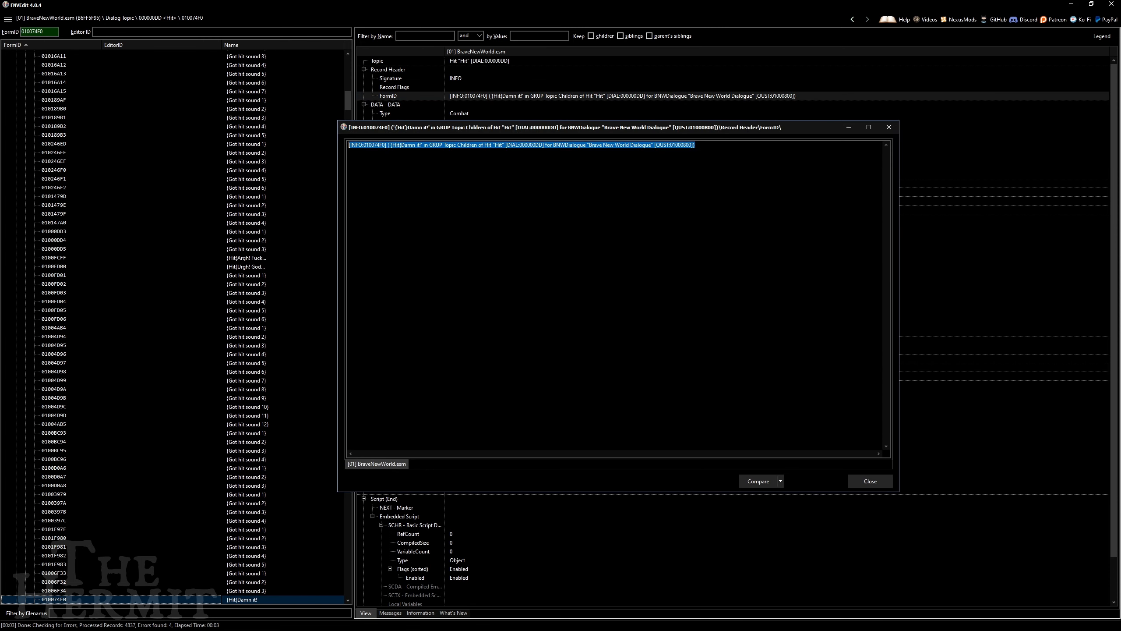
{"action": "left_click", "coordinate": [871, 481]}
Step: Return to the Hit response 01012524 and replace its PNAM - Previous INFO value with the copied reference to 010074F0
{"action": "scroll", "coordinate": [173, 186], "scroll_direction": "up", "scroll_amount": 8}
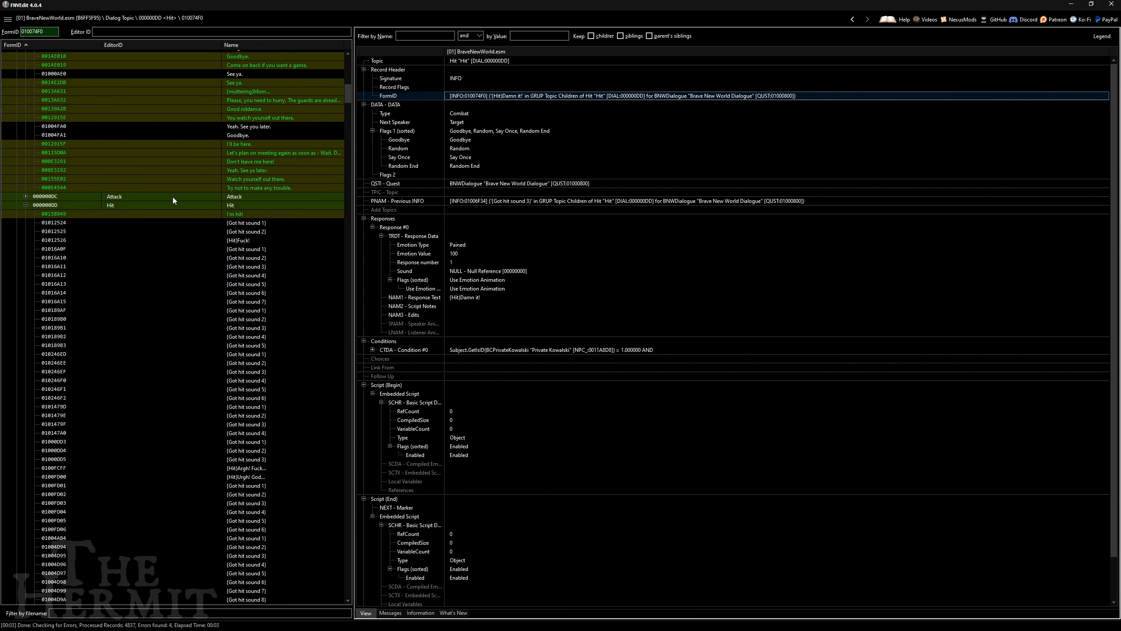
{"action": "left_click_drag", "start_coordinate": [21, 33], "coordinate": [60, 34]}
{"action": "key", "text": "ctrl+v"}
{"action": "key", "text": "Return"}
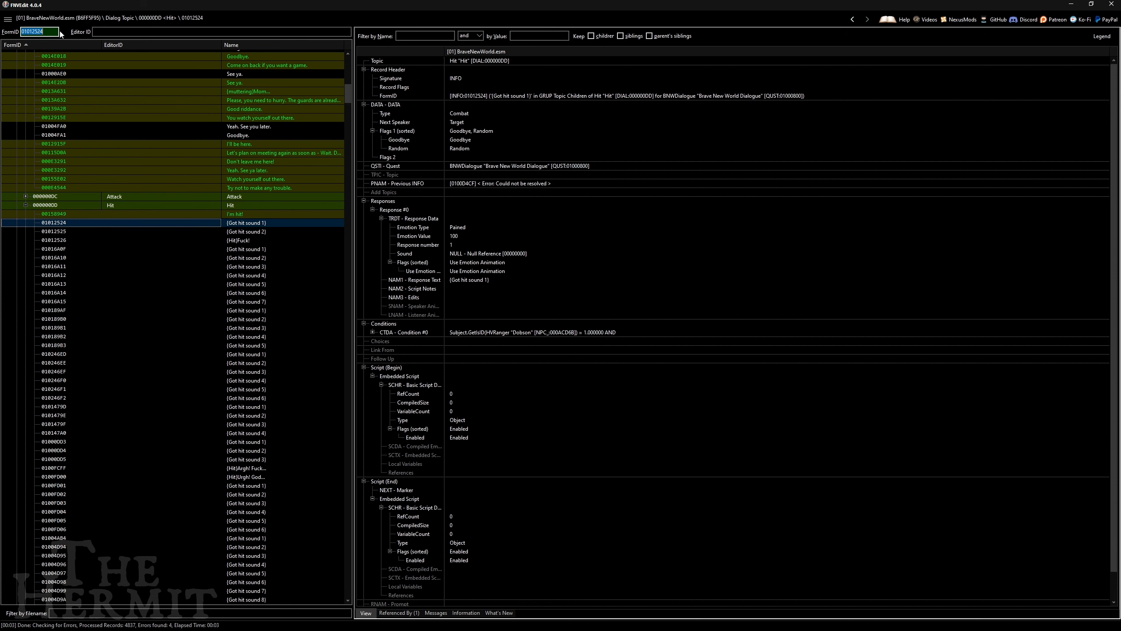
{"action": "right_click", "coordinate": [523, 183]}
{"action": "left_click", "coordinate": [536, 190]}
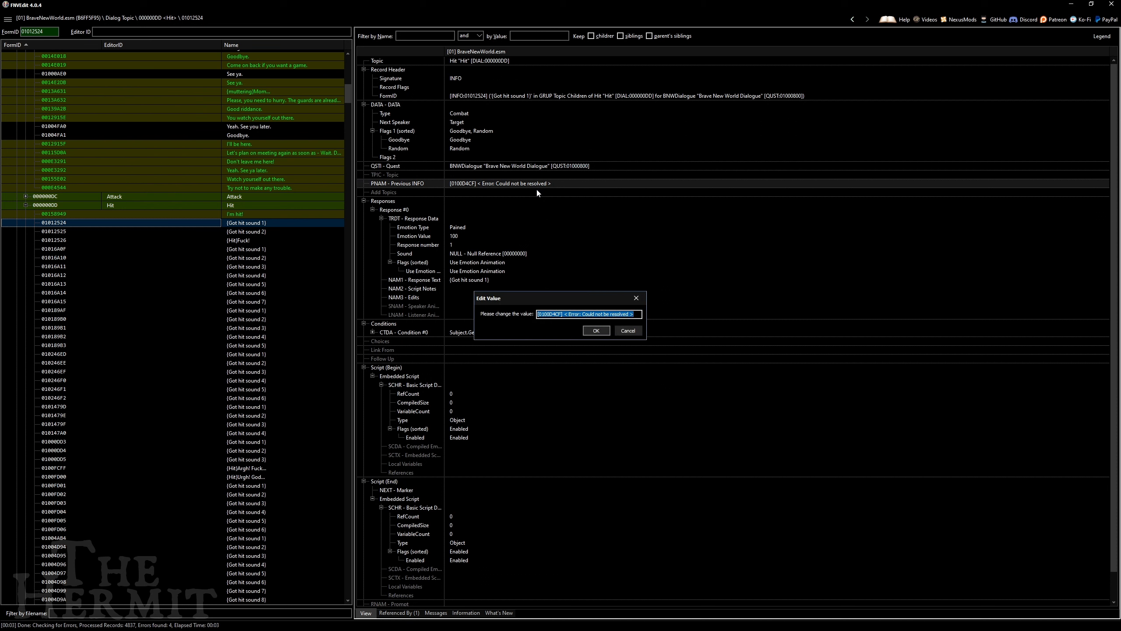
{"action": "key", "text": "BackSpace"}
{"action": "left_click", "coordinate": [600, 331]}
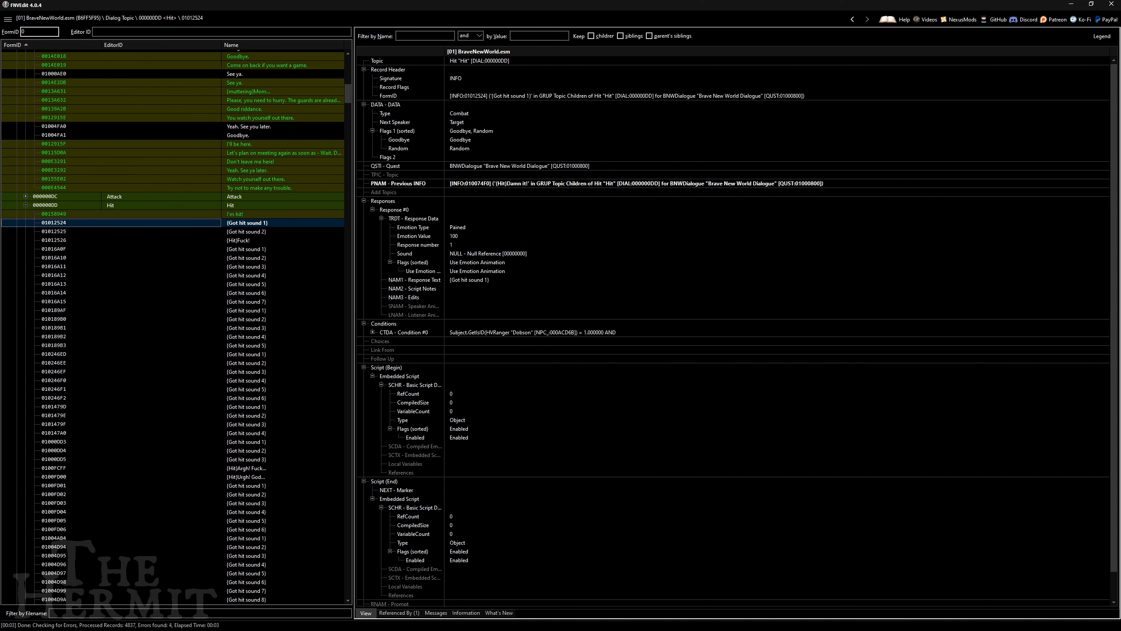
Step: Look up the Death response 01012523, then find record 01006F30 and copy its full FormID reference text
{"action": "type", "text": "0101"}
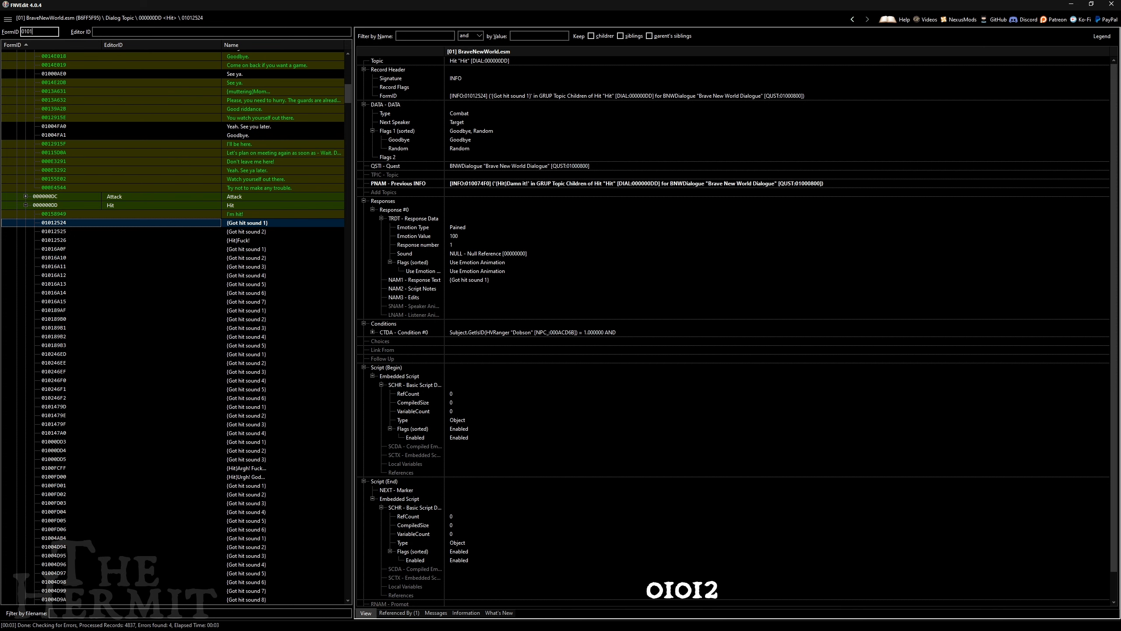
{"action": "type", "text": "252"}
{"action": "key", "text": "Return"}
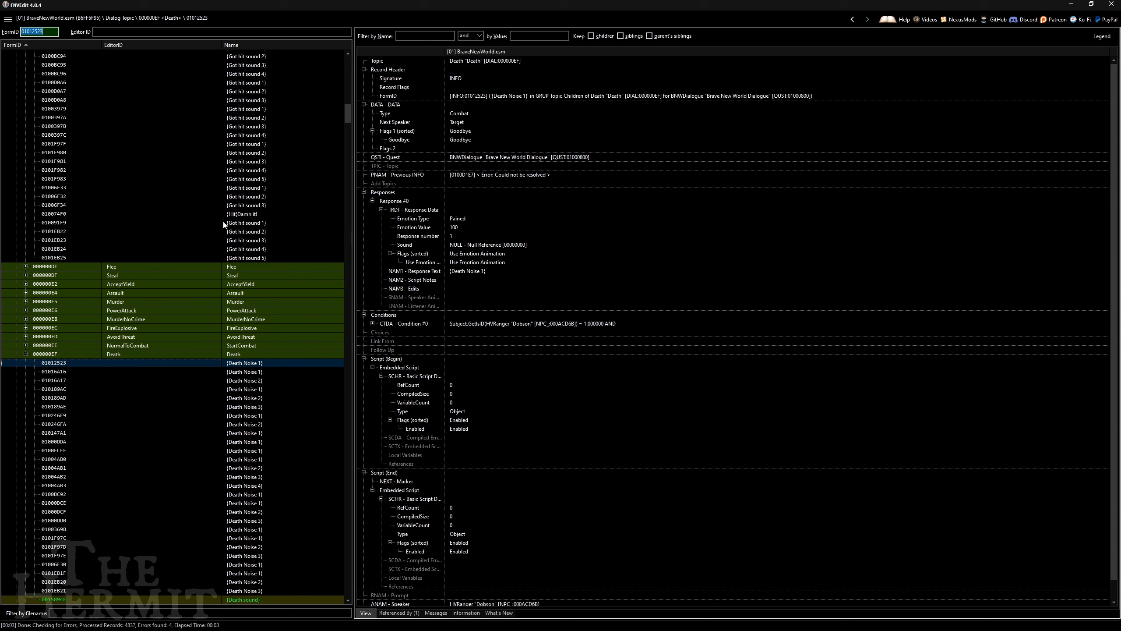
{"action": "type", "text": "01006F30"}
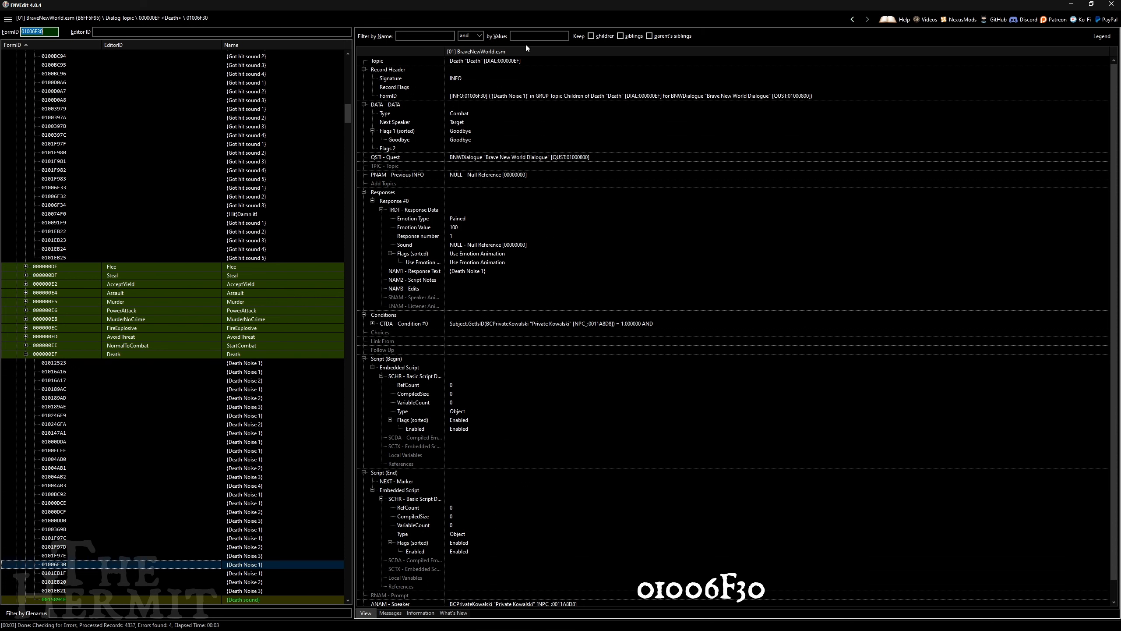
{"action": "double_click", "coordinate": [560, 95]}
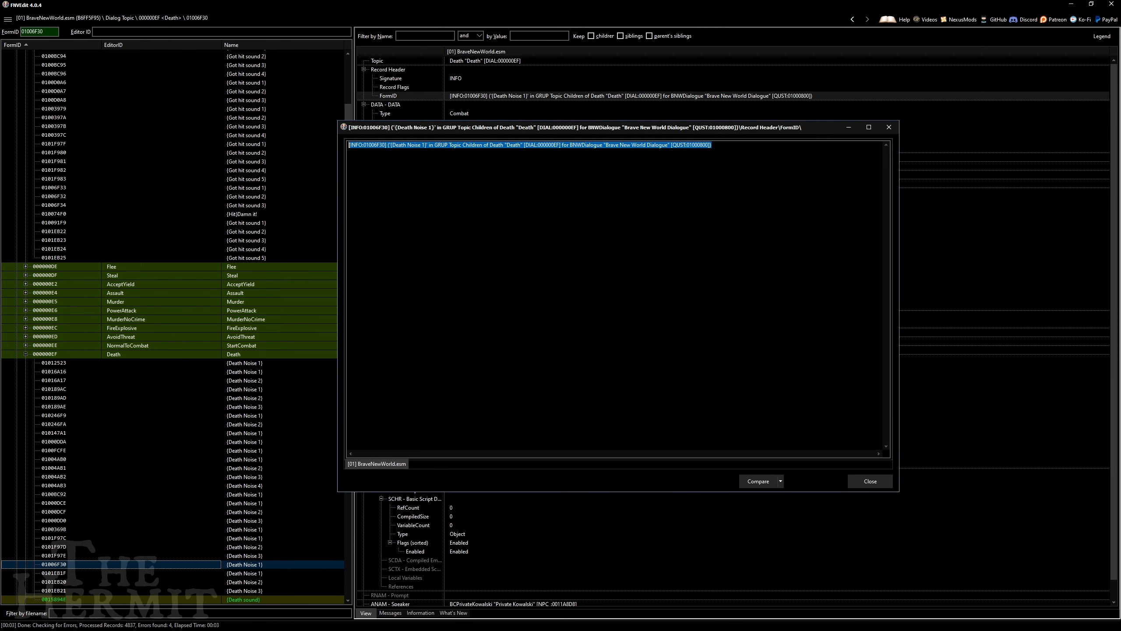
{"action": "left_click", "coordinate": [870, 481]}
Step: Return to the Death response 01012523 and replace its PNAM - Previous INFO value with the copied reference to 01006F30
{"action": "left_click", "coordinate": [50, 34]}
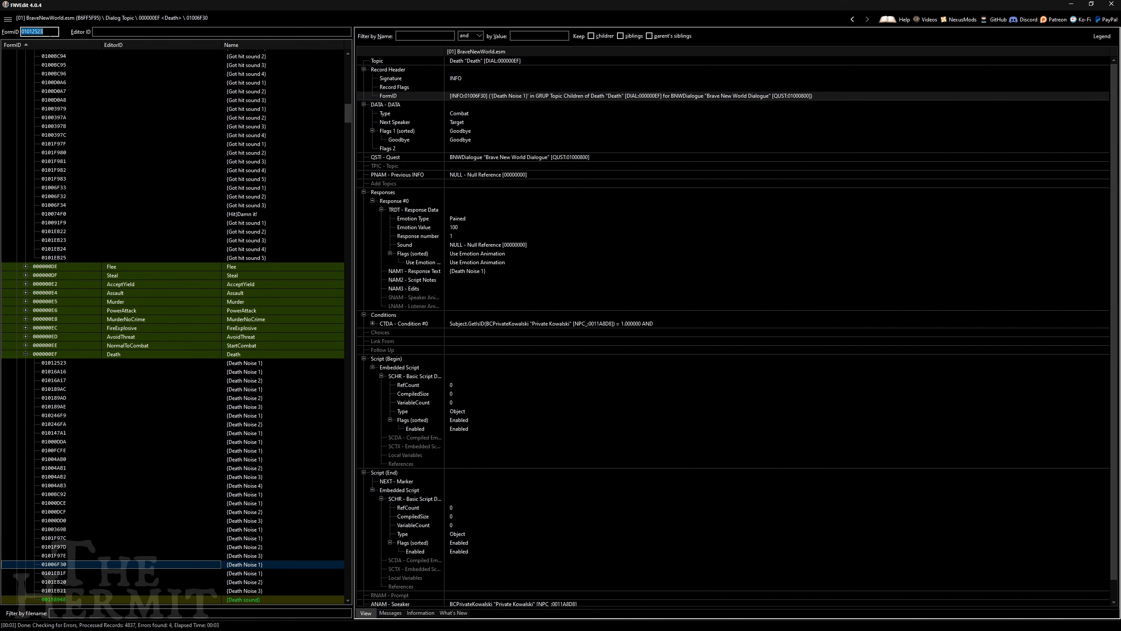
{"action": "key", "text": "Return"}
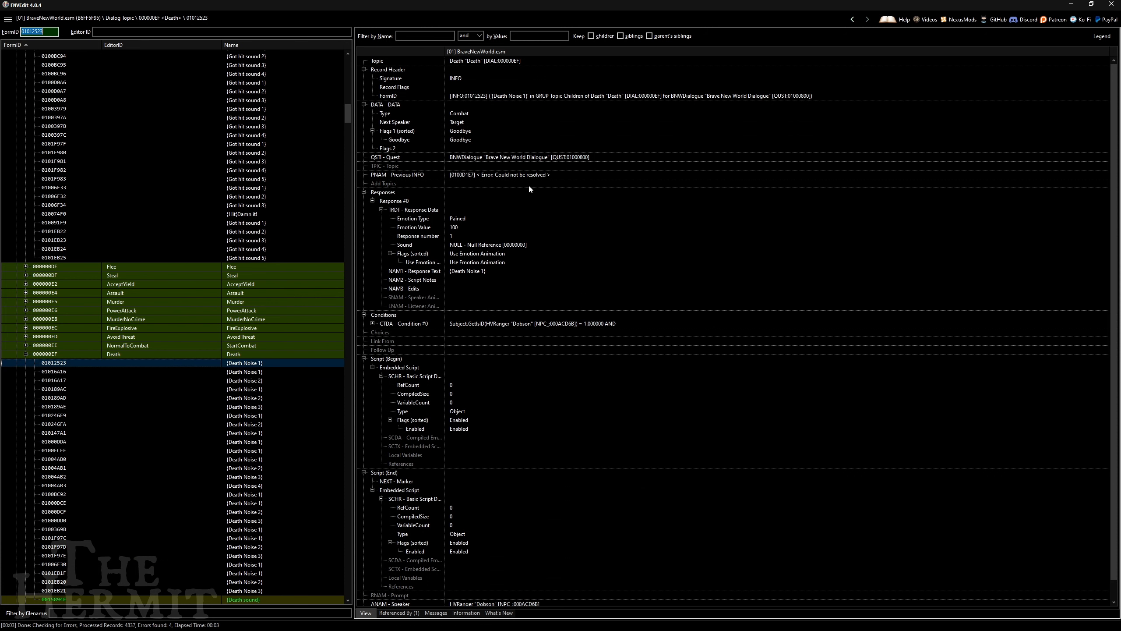
{"action": "right_click", "coordinate": [535, 176]}
{"action": "left_click", "coordinate": [546, 182]}
{"action": "key", "text": "BackSpace"}
{"action": "key", "text": "ctrl+v"}
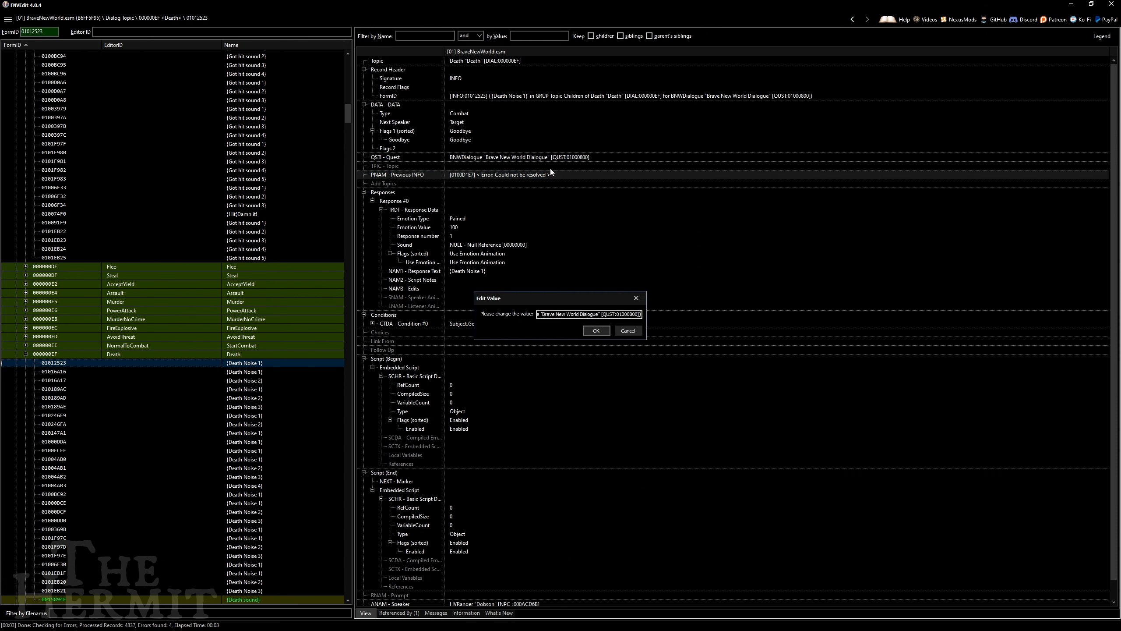
{"action": "key", "text": "Return"}
Step: Find record 01012522 by its FormID and look over the responses in its StartCombatResponse topic
{"action": "left_click", "coordinate": [26, 32]}
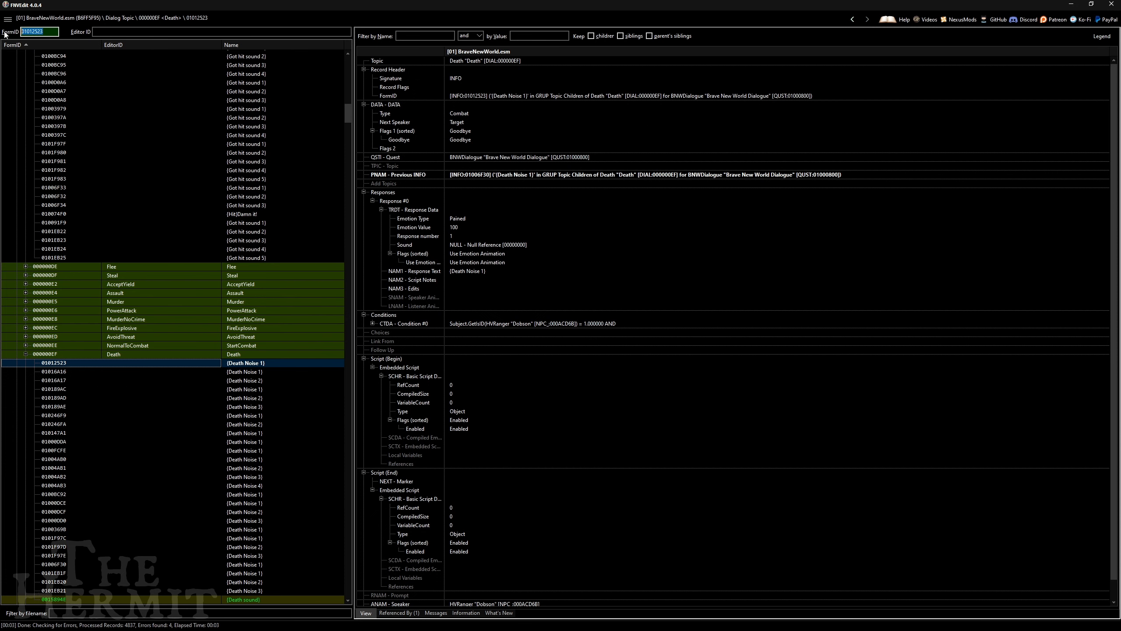
{"action": "left_click", "coordinate": [54, 34]}
{"action": "key", "text": "BackSpace"}
{"action": "type", "text": "2"}
{"action": "key", "text": "Return"}
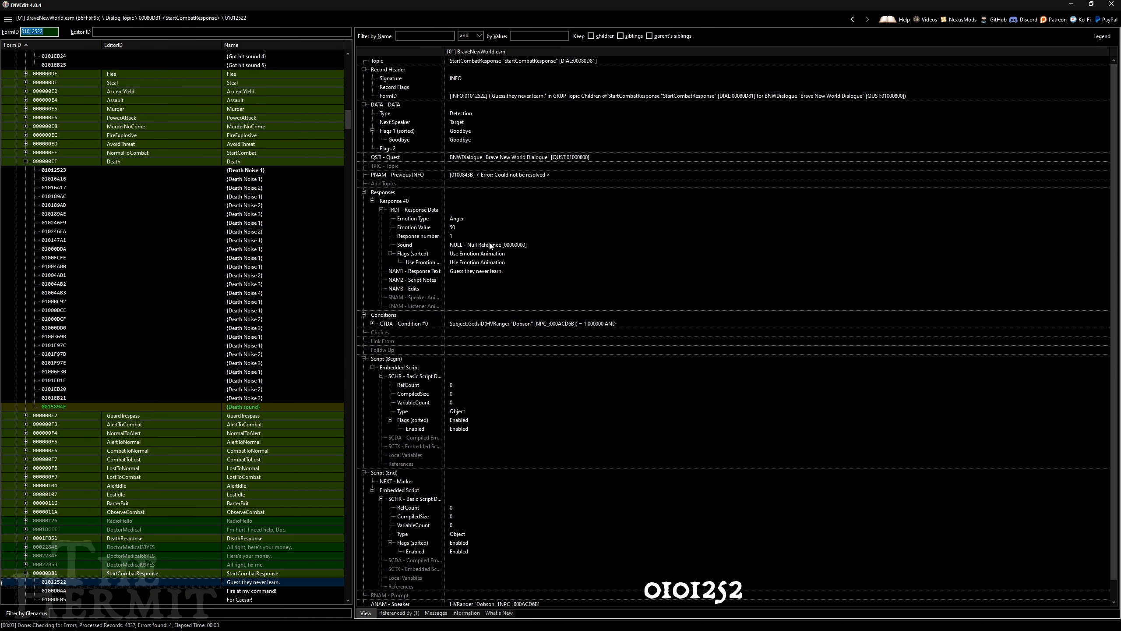
{"action": "scroll", "coordinate": [269, 486], "scroll_direction": "down", "scroll_amount": 1}
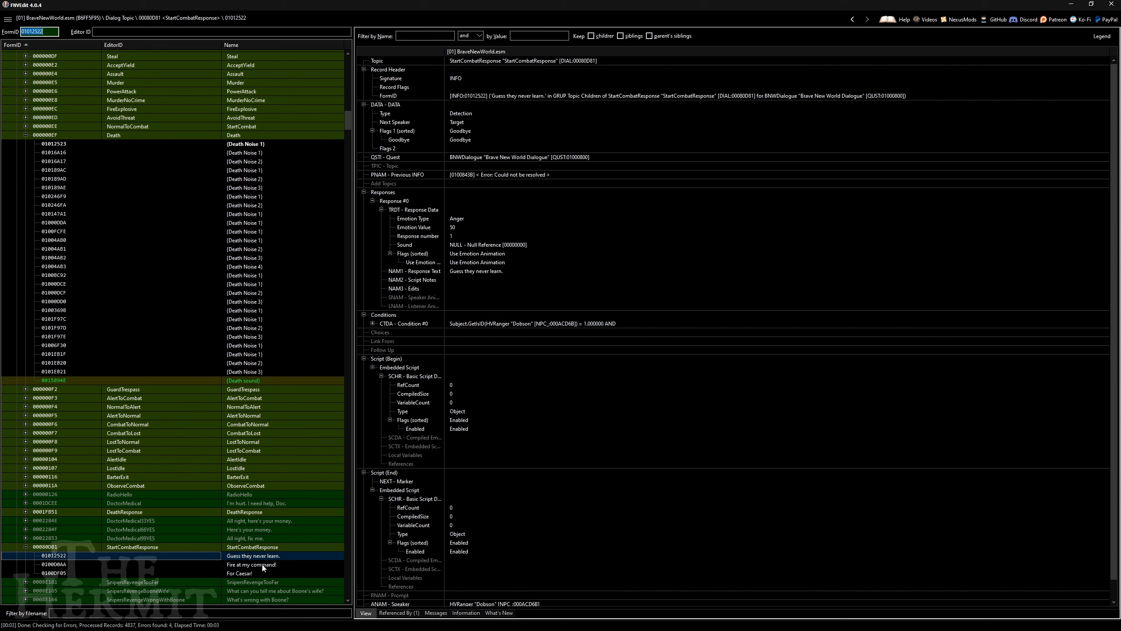
Step: Copy the full FormID reference text of the "For Caesar!" response 0100DF05 from its record header
{"action": "left_click", "coordinate": [250, 573]}
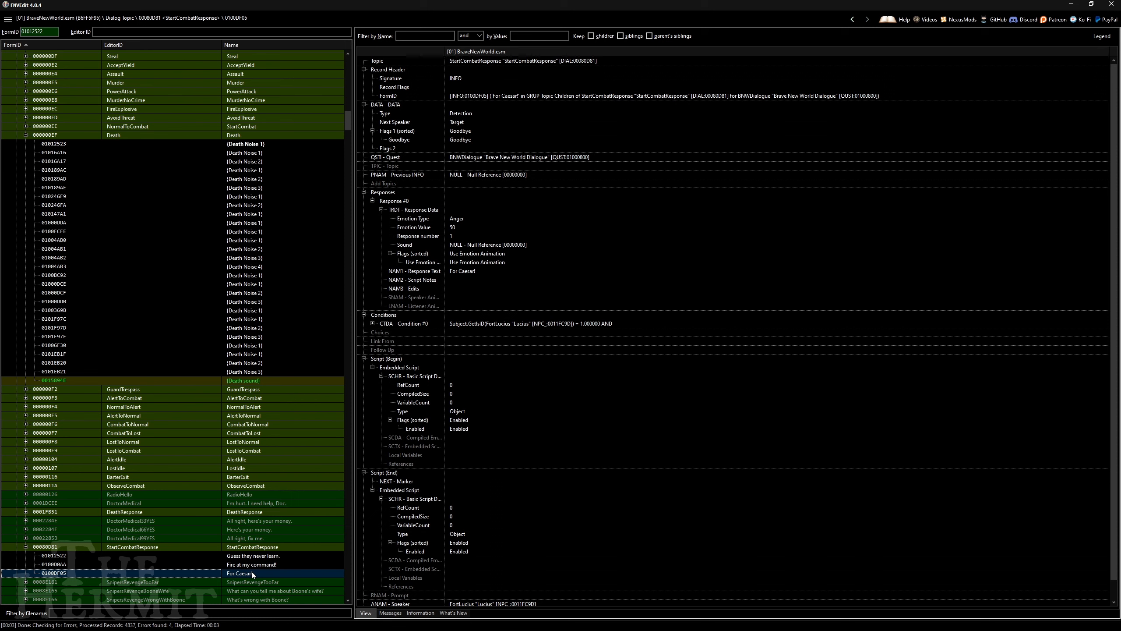
{"action": "double_click", "coordinate": [570, 96]}
{"action": "key", "text": "ctrl+a"}
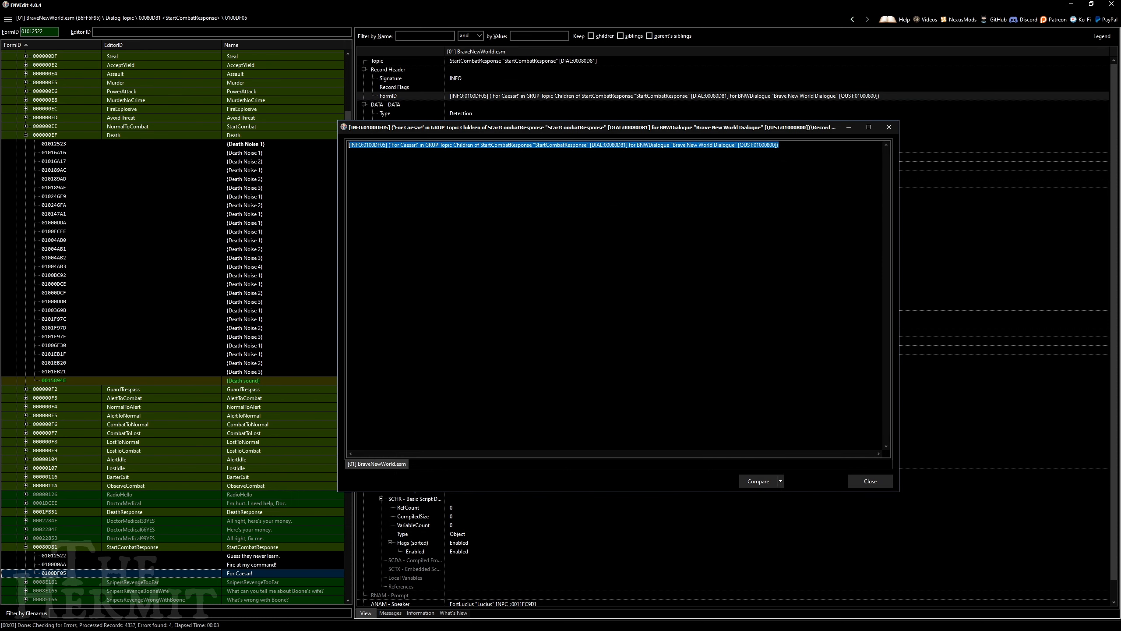
{"action": "left_click", "coordinate": [870, 481]}
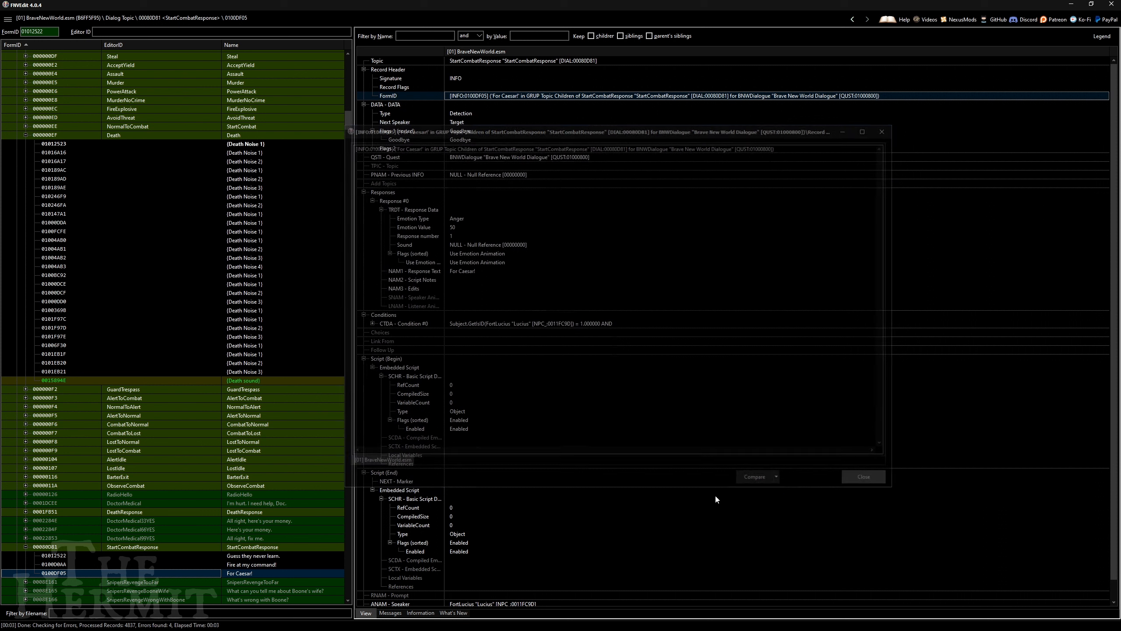
Step: Replace the PNAM - Previous INFO value of the "Guess they never learn." response 01012522 with the copied reference to 0100DF05
{"action": "left_click", "coordinate": [270, 557]}
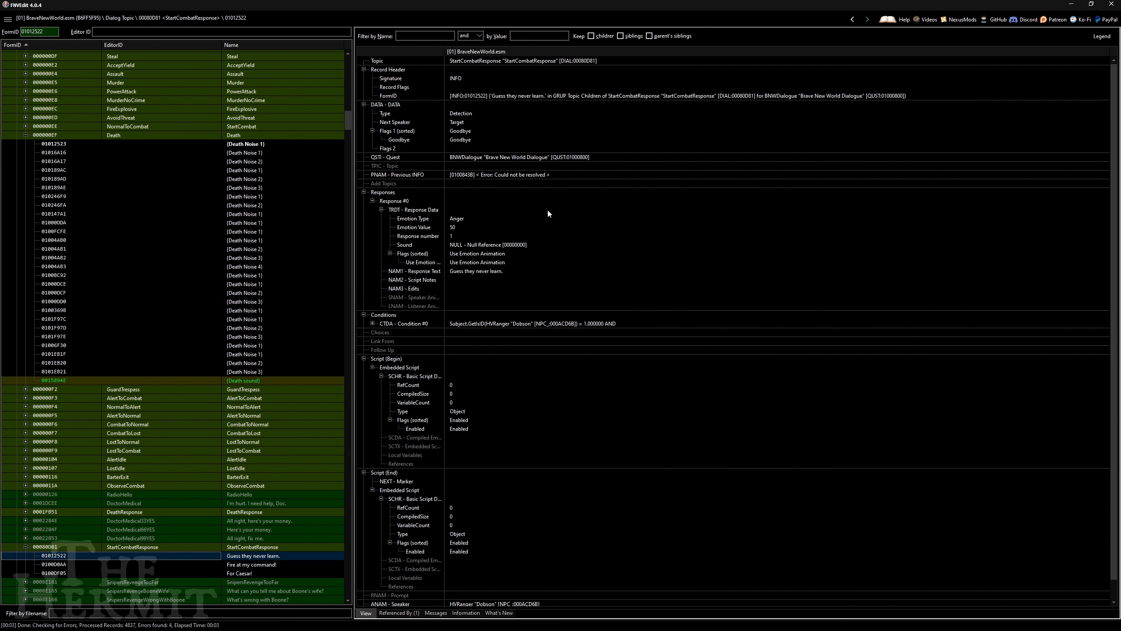
{"action": "right_click", "coordinate": [540, 177]}
{"action": "left_click", "coordinate": [553, 183]}
{"action": "key", "text": "End"}
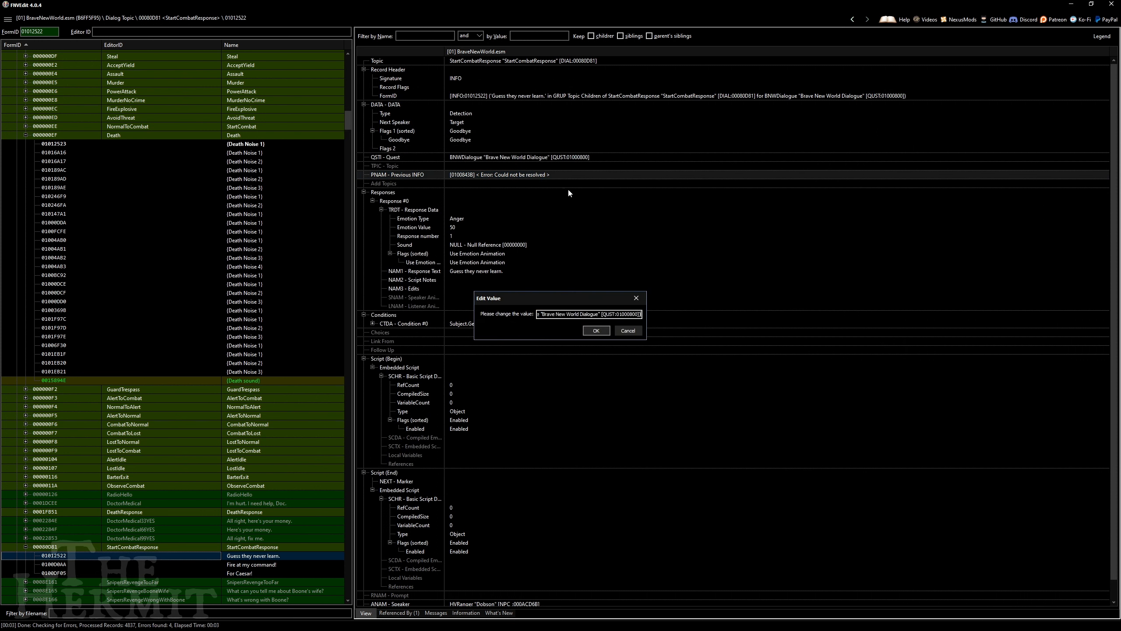
{"action": "left_click", "coordinate": [602, 331]}
Step: Collapse the BraveNewWorld.esm tree, check the plugin for errors again and review the error count in the message log
{"action": "scroll", "coordinate": [283, 509], "scroll_direction": "down", "scroll_amount": 2}
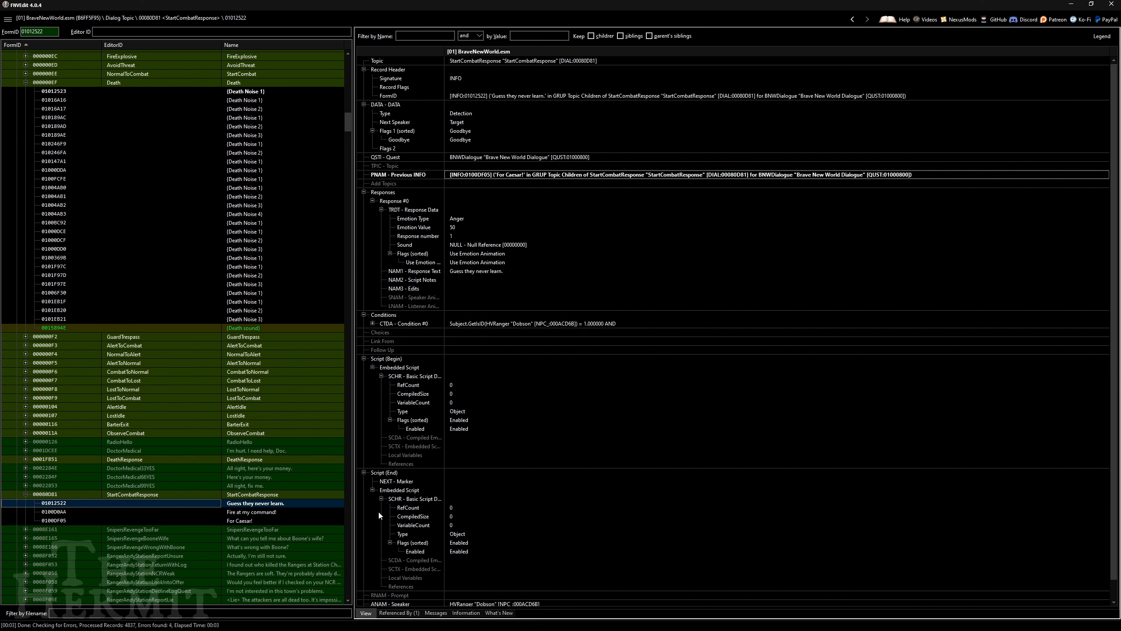
{"action": "scroll", "coordinate": [192, 193], "scroll_direction": "up", "scroll_amount": 20}
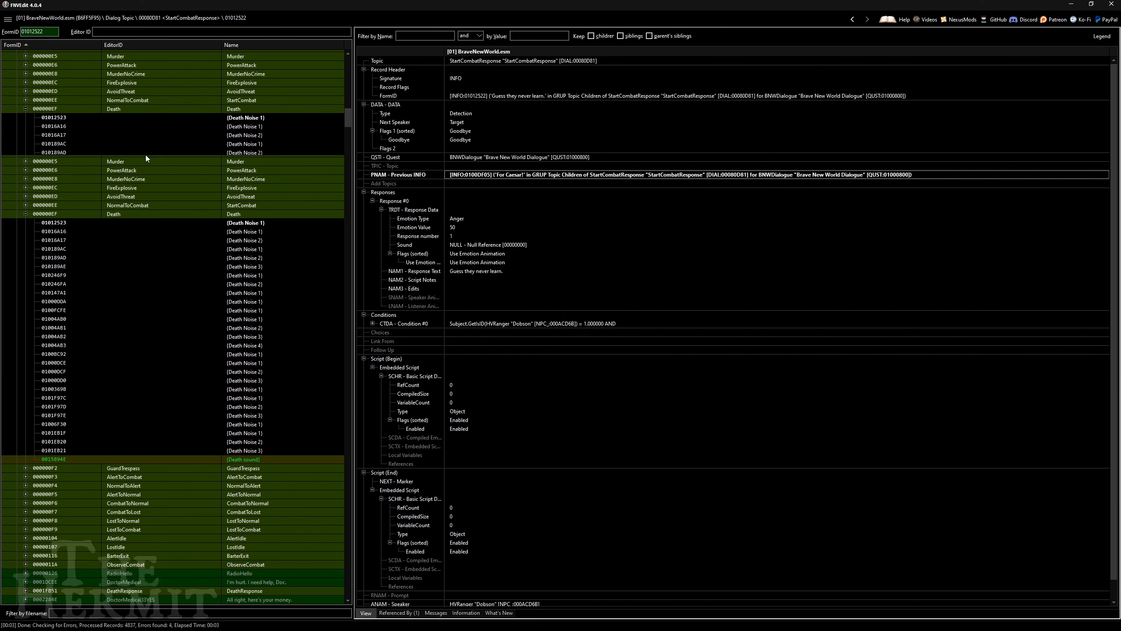
{"action": "scroll", "coordinate": [239, 188], "scroll_direction": "up", "scroll_amount": 18}
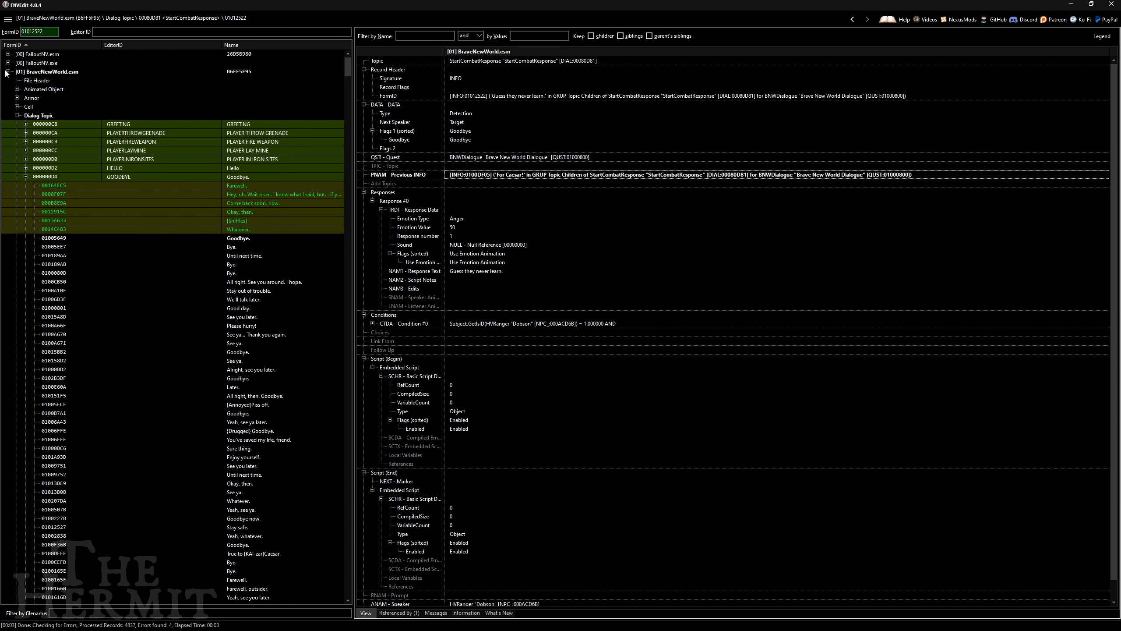
{"action": "left_click", "coordinate": [8, 72]}
{"action": "right_click", "coordinate": [55, 70]}
{"action": "left_click", "coordinate": [120, 168]}
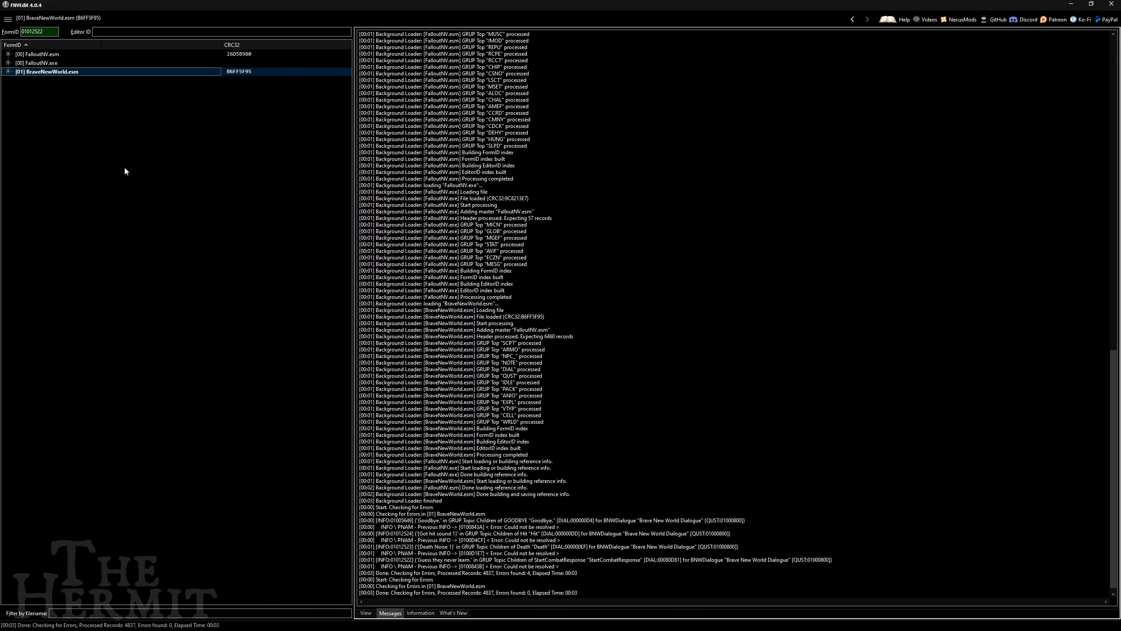
{"action": "left_click_drag", "start_coordinate": [531, 592], "coordinate": [497, 592]}
{"action": "left_click", "coordinate": [547, 421]}
Step: Save the changes to BraveNewWorld.esm with plugin backup enabled and close FNVEdit
{"action": "key", "text": "ctrl+s"}
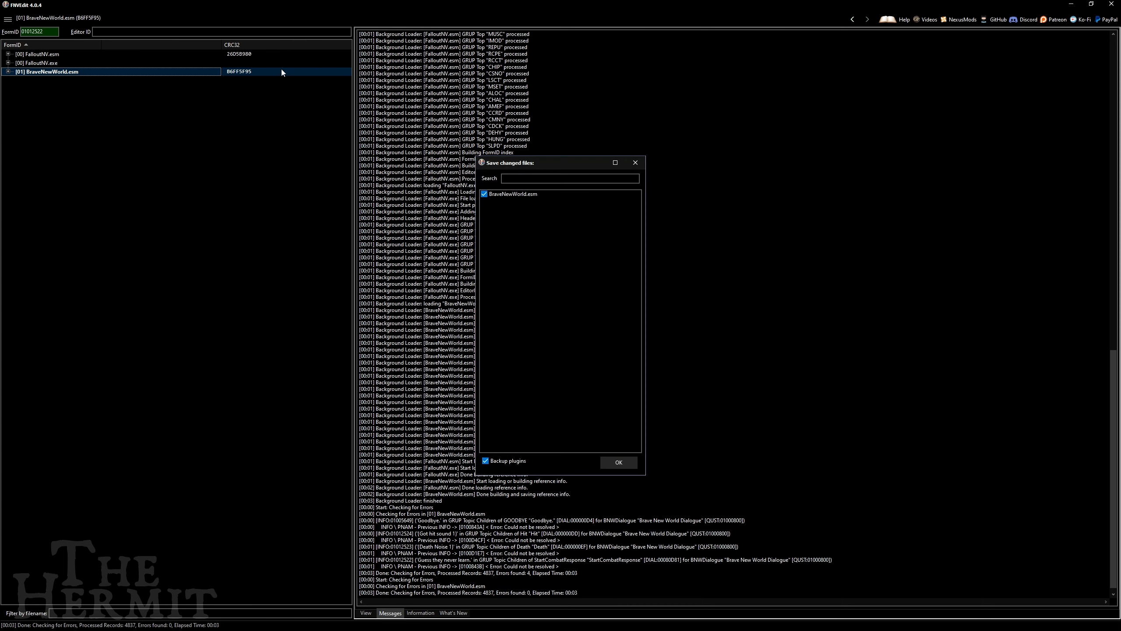
{"action": "left_click", "coordinate": [626, 465]}
{"action": "left_click", "coordinate": [1111, 4]}
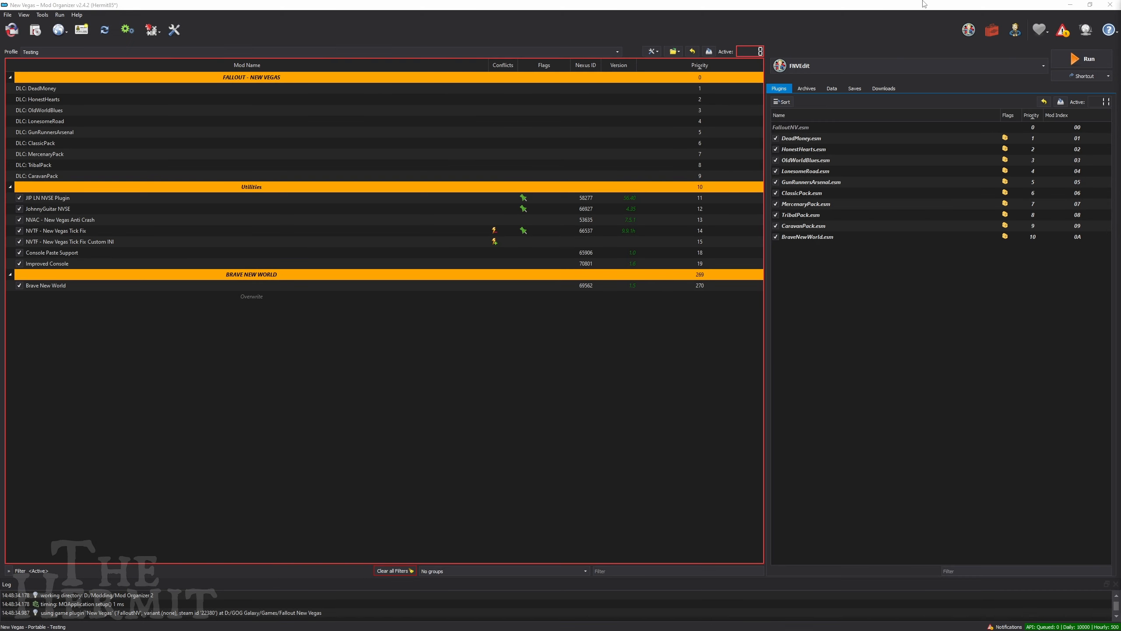
Step: In Mod Organizer, choose New Vegas as the executable and launch the game
{"action": "left_click", "coordinate": [863, 64]}
{"action": "left_click", "coordinate": [807, 172]}
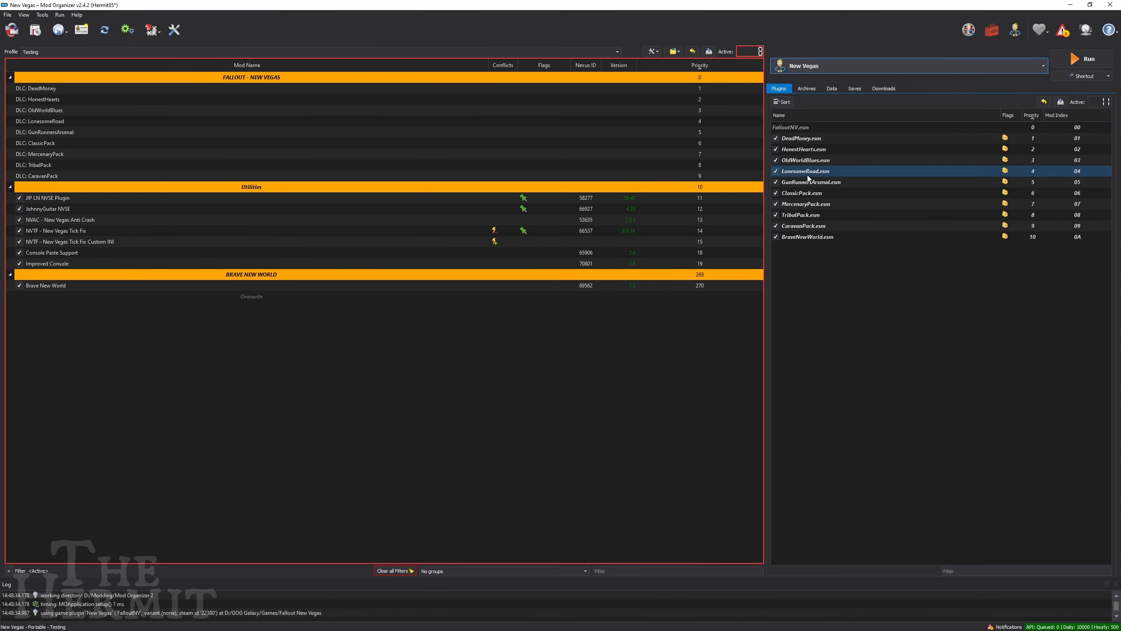
{"action": "left_click", "coordinate": [1073, 65]}
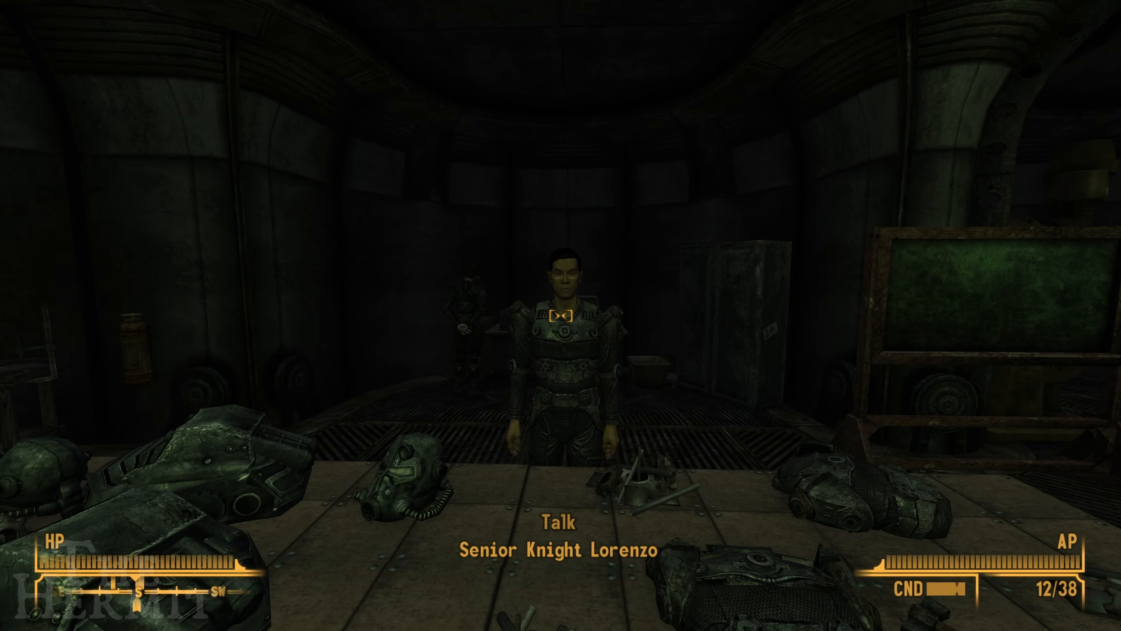
Step: Talk to Senior Knight Lorenzo in game and tell him the Elder wants components retrieved for the air filtration system
{"action": "key", "text": "e"}
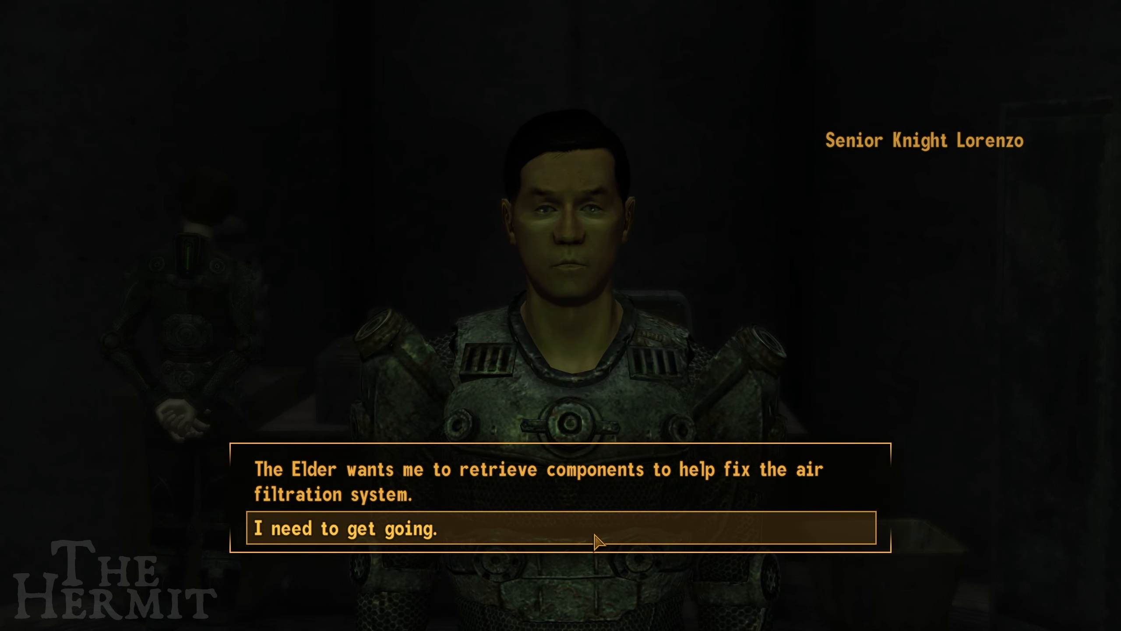
{"action": "left_click", "coordinate": [413, 487]}
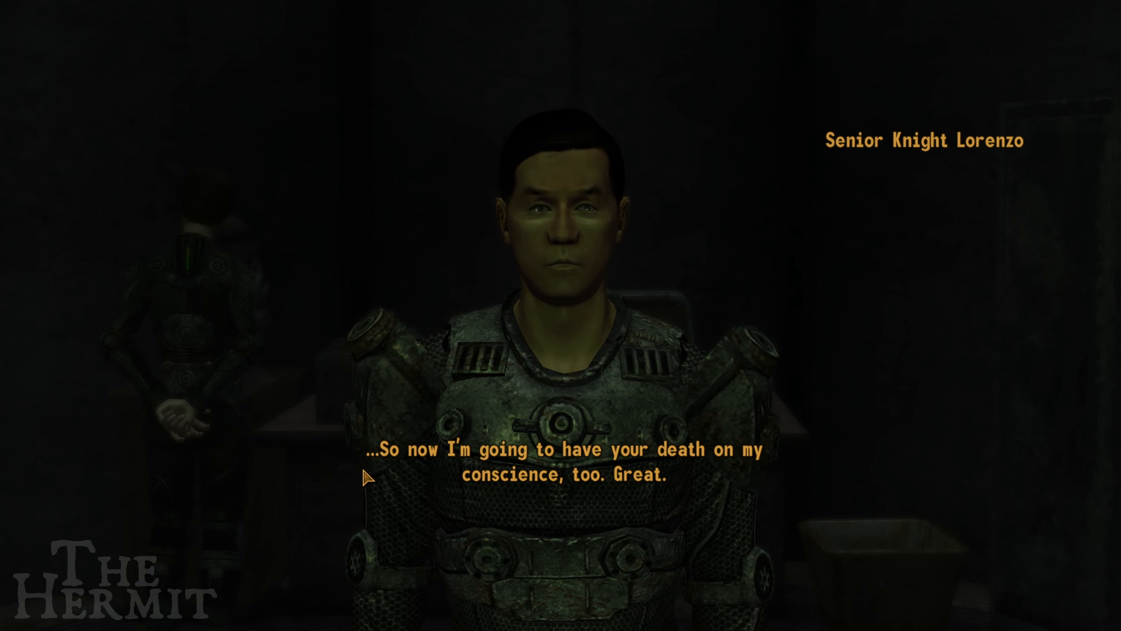
{"action": "left_click", "coordinate": [466, 501]}
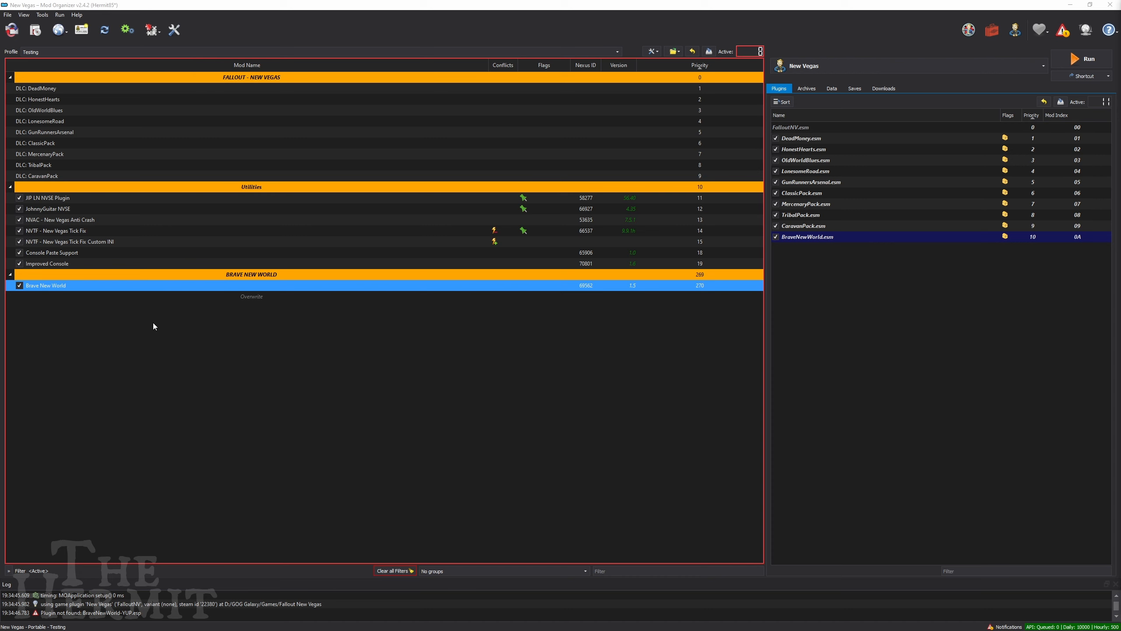
Step: In Mod Organizer, open the Brave New World mod's information and preview the archive BraveNewWorld - Main.bsa
{"action": "left_click", "coordinate": [60, 305]}
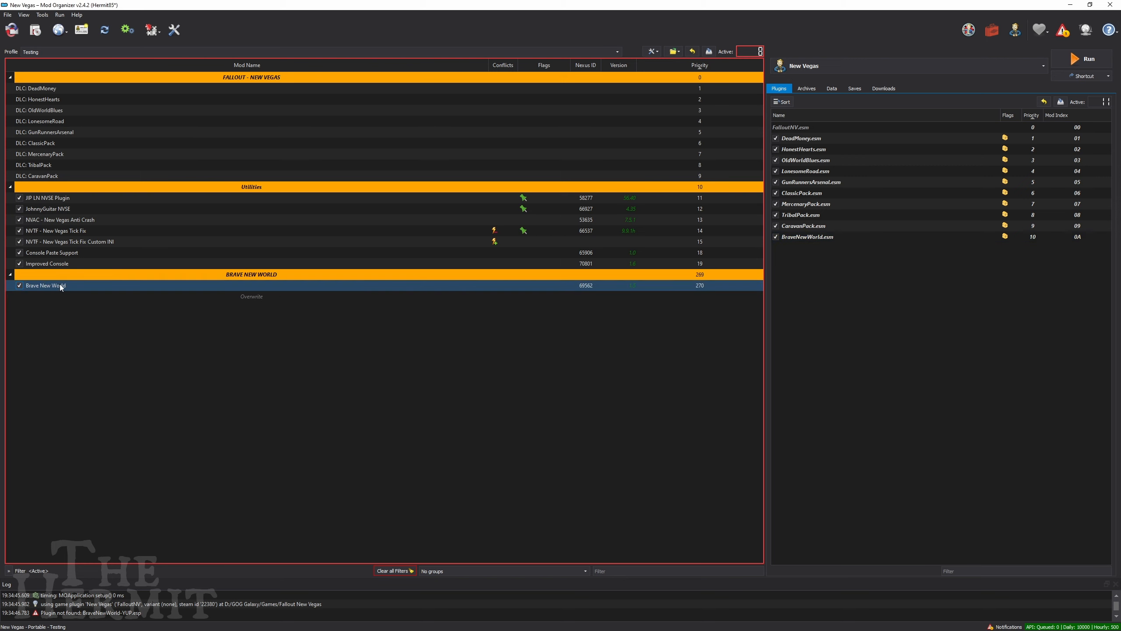
{"action": "left_click", "coordinate": [61, 286]}
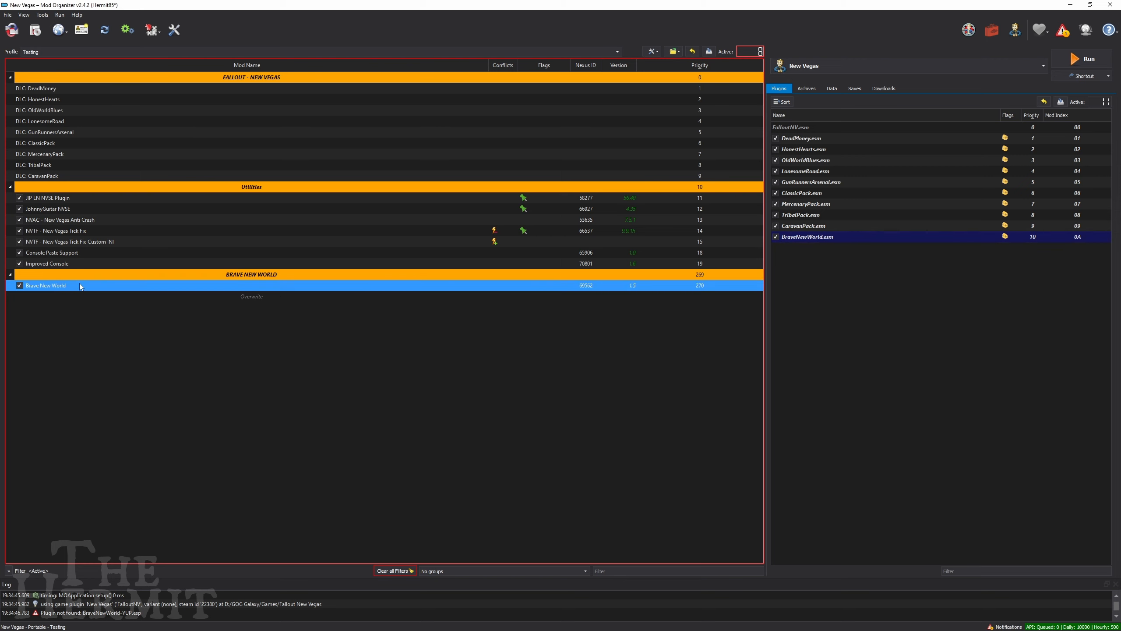
{"action": "right_click", "coordinate": [81, 286]}
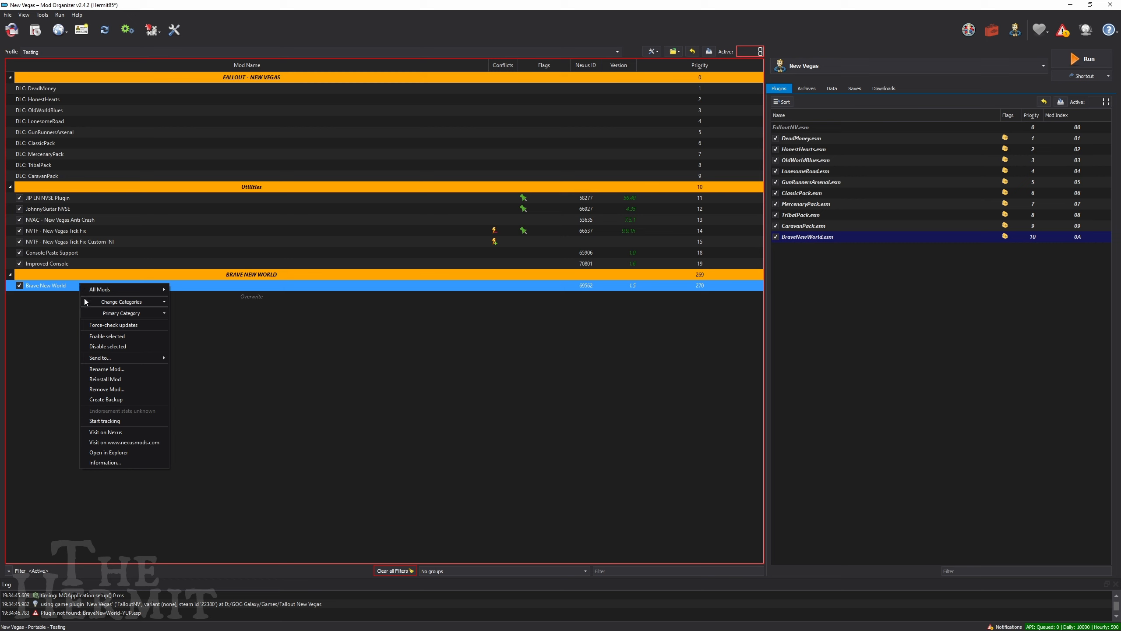
{"action": "left_click", "coordinate": [108, 462]}
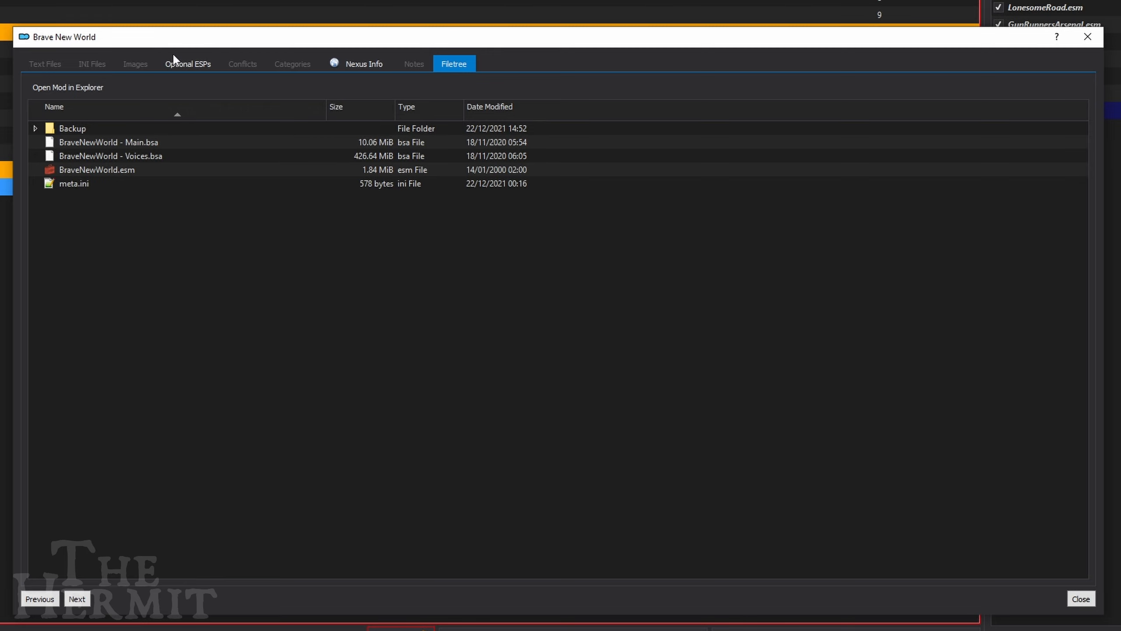
{"action": "left_click", "coordinate": [98, 146]}
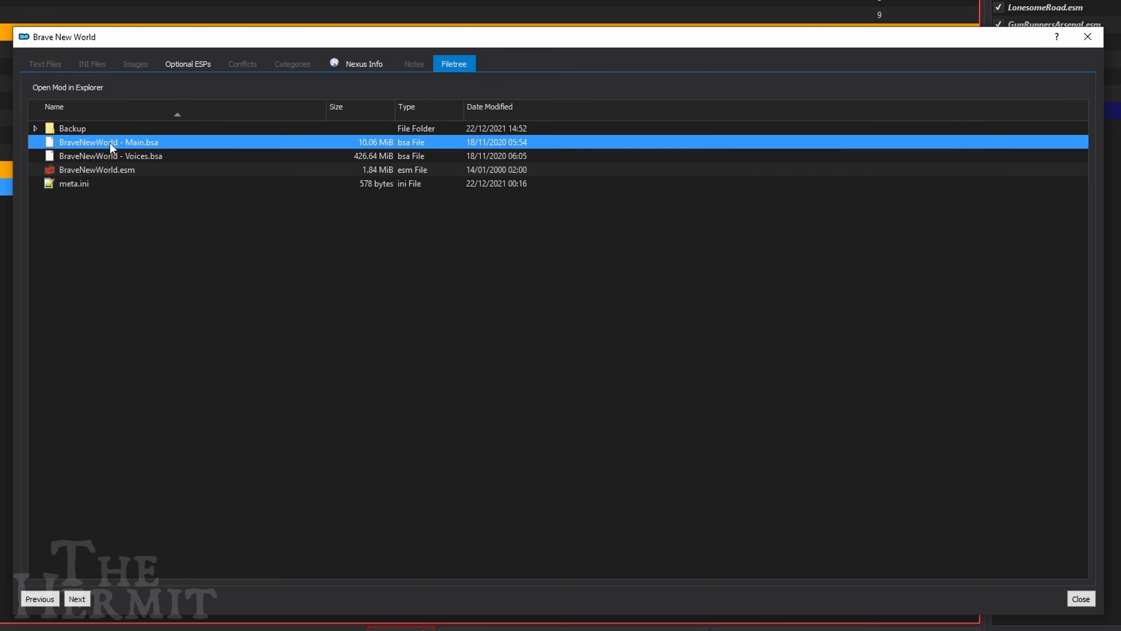
{"action": "right_click", "coordinate": [152, 149]}
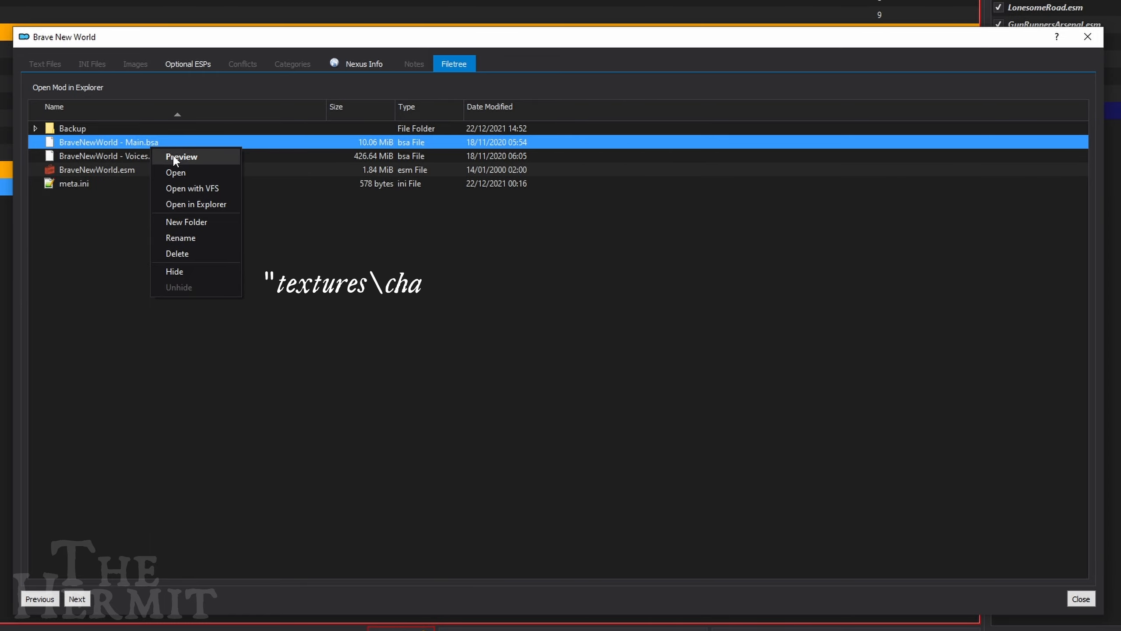
{"action": "left_click", "coordinate": [173, 156]}
Step: Expand the bodymods and facemods folders in textures\characters and examine the body texture files in bodymods\bravenewworld.esm
{"action": "left_click", "coordinate": [167, 67]}
{"action": "left_click", "coordinate": [177, 77]}
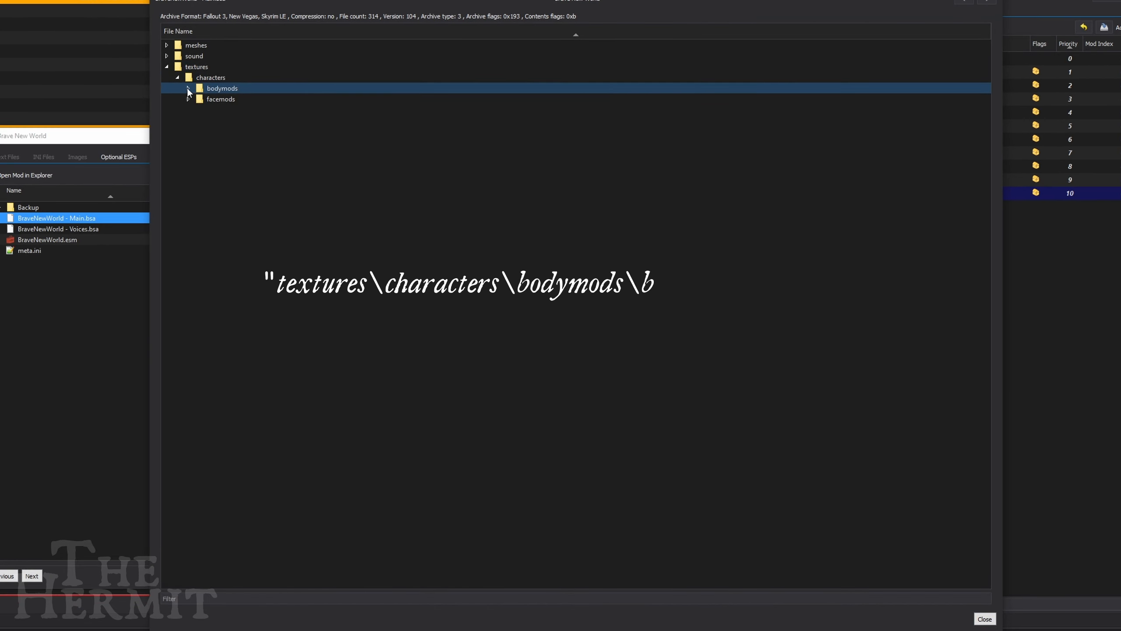
{"action": "left_click", "coordinate": [188, 89]}
{"action": "left_click", "coordinate": [188, 110]}
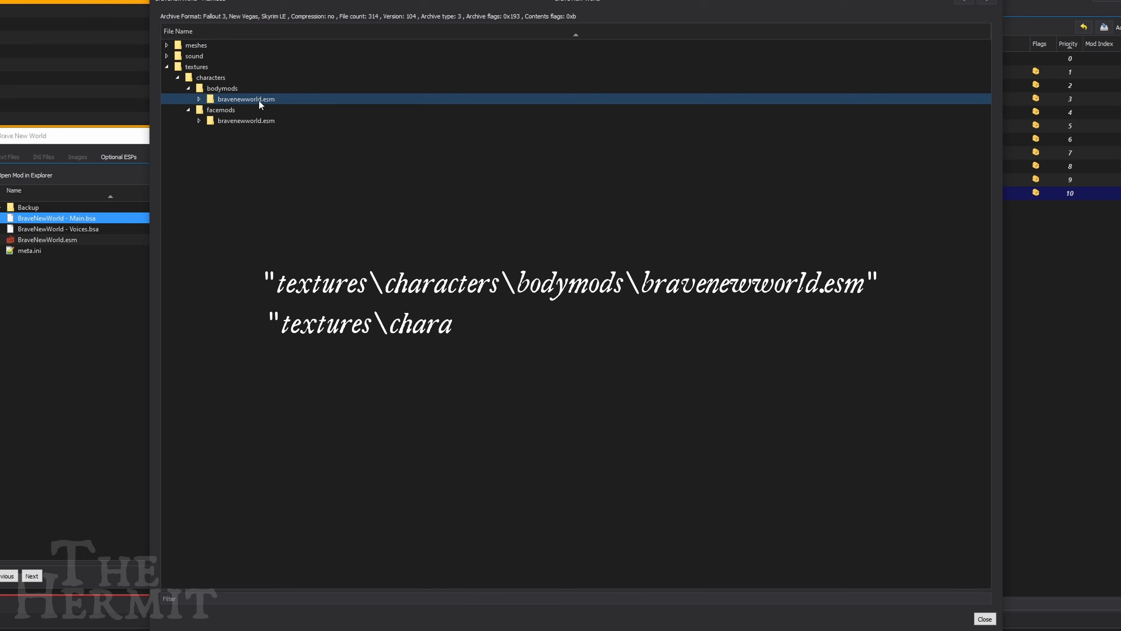
{"action": "left_click", "coordinate": [216, 121]}
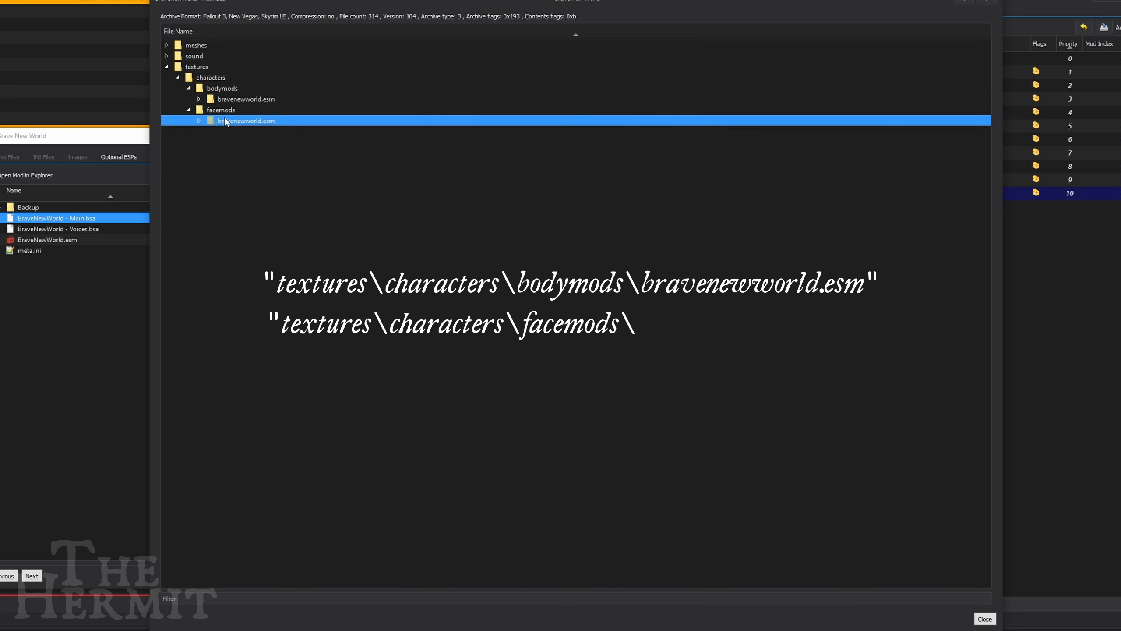
{"action": "left_click", "coordinate": [199, 98]}
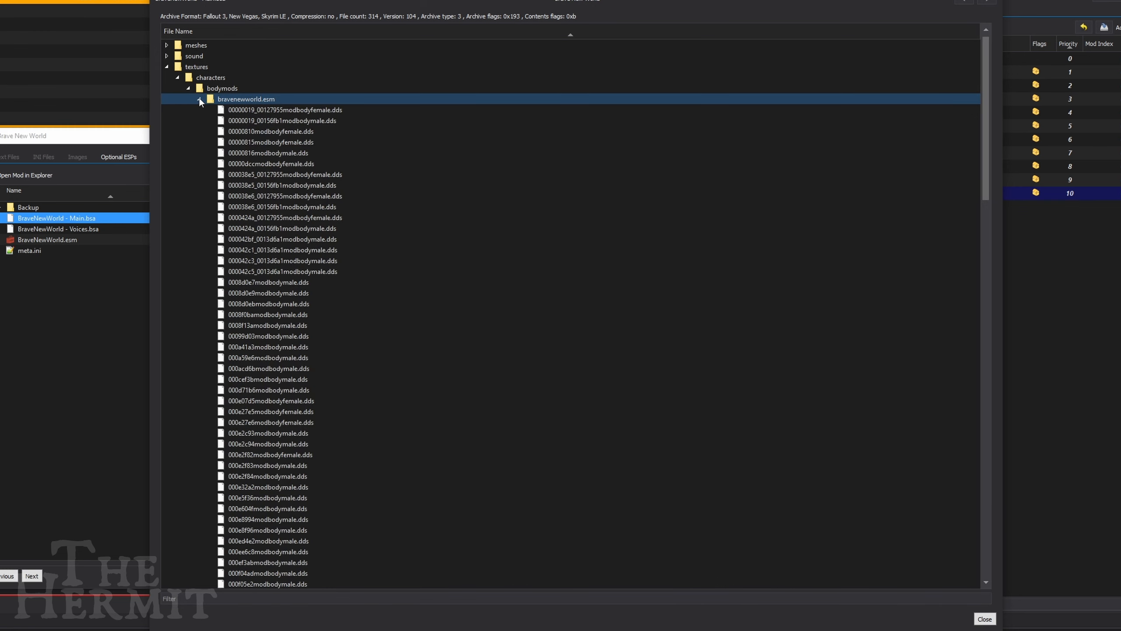
{"action": "left_click", "coordinate": [268, 347]}
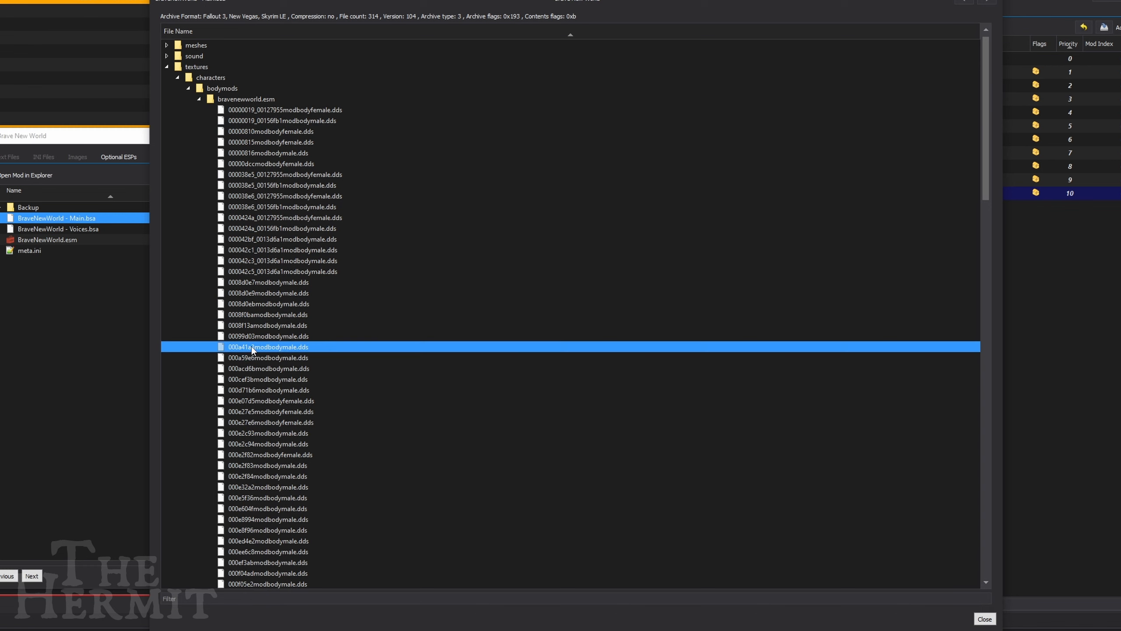
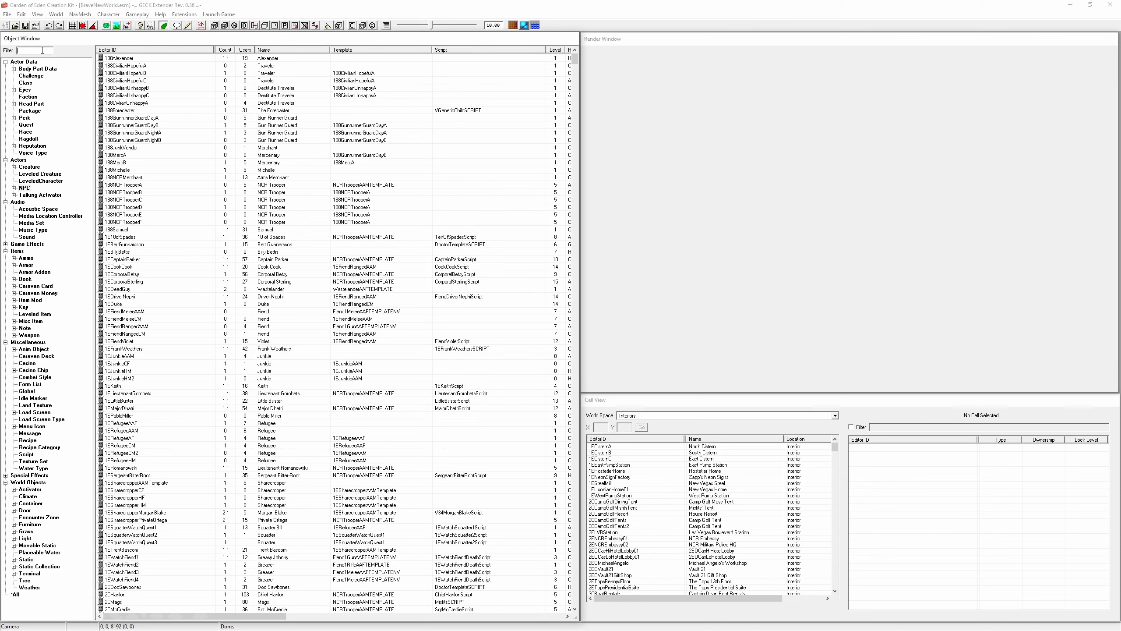
Step: In the GECK, filter the objects by "Nephi", open the NPC 1EDriverNephi and examine his dialogue topics
{"action": "type", "text": "Nephi"}
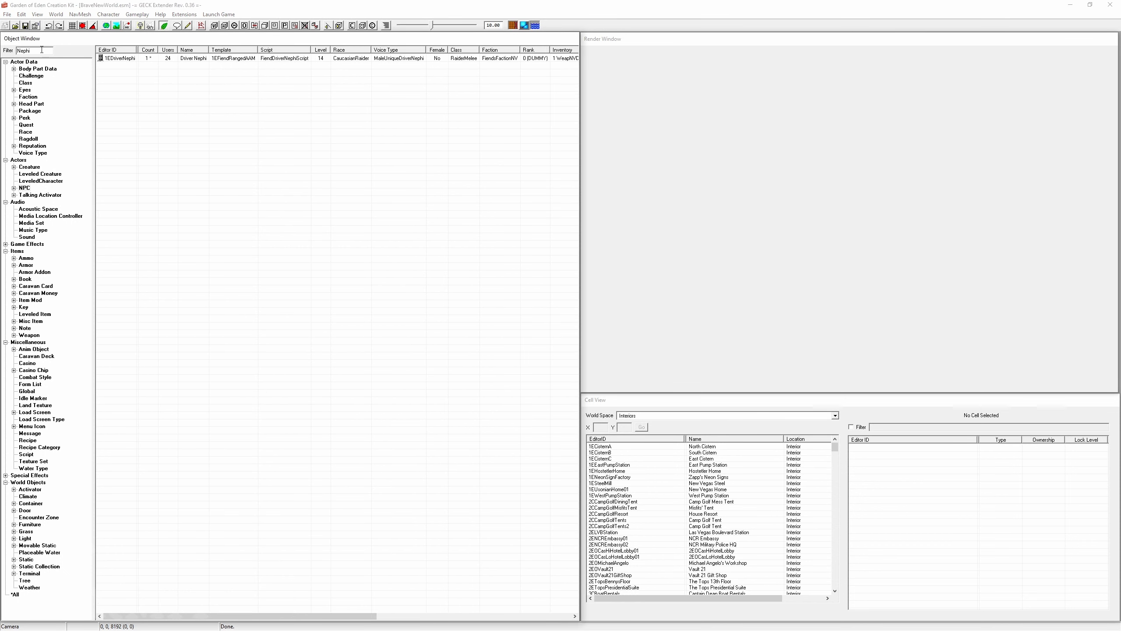
{"action": "right_click", "coordinate": [130, 59]}
{"action": "left_click", "coordinate": [148, 71]}
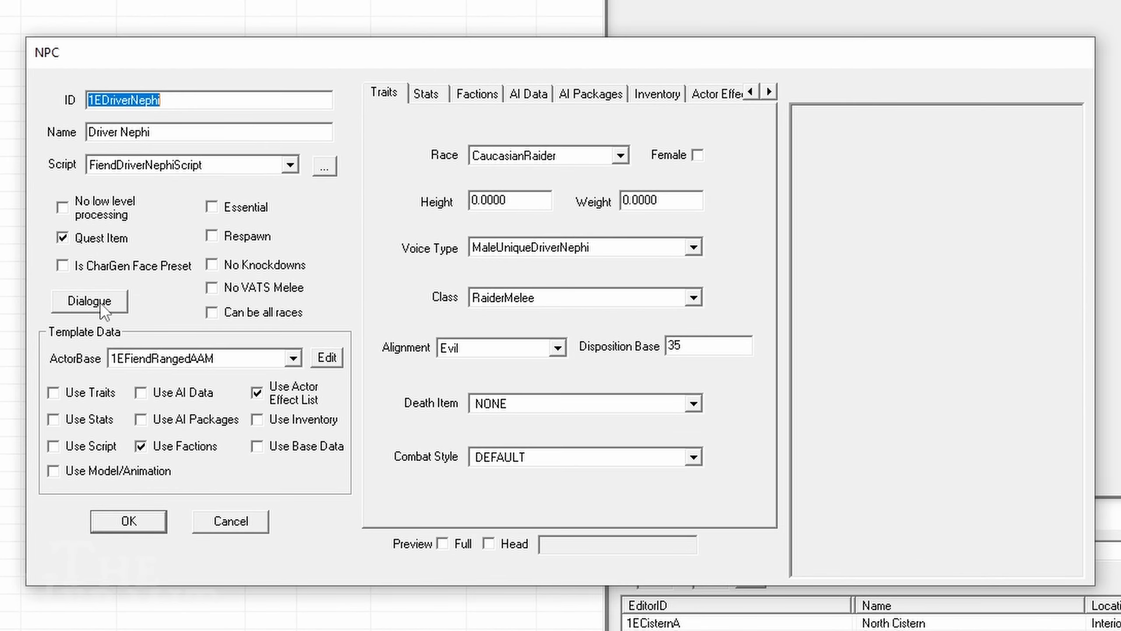
{"action": "left_click", "coordinate": [98, 304]}
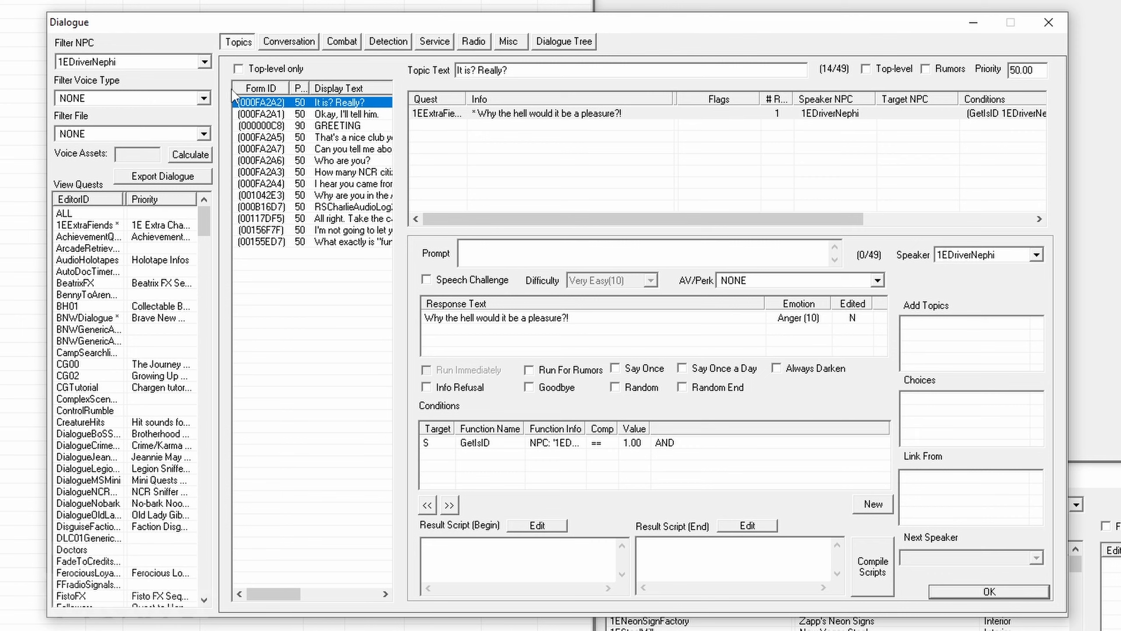
{"action": "double_click", "coordinate": [232, 90]}
{"action": "left_click", "coordinate": [301, 115]}
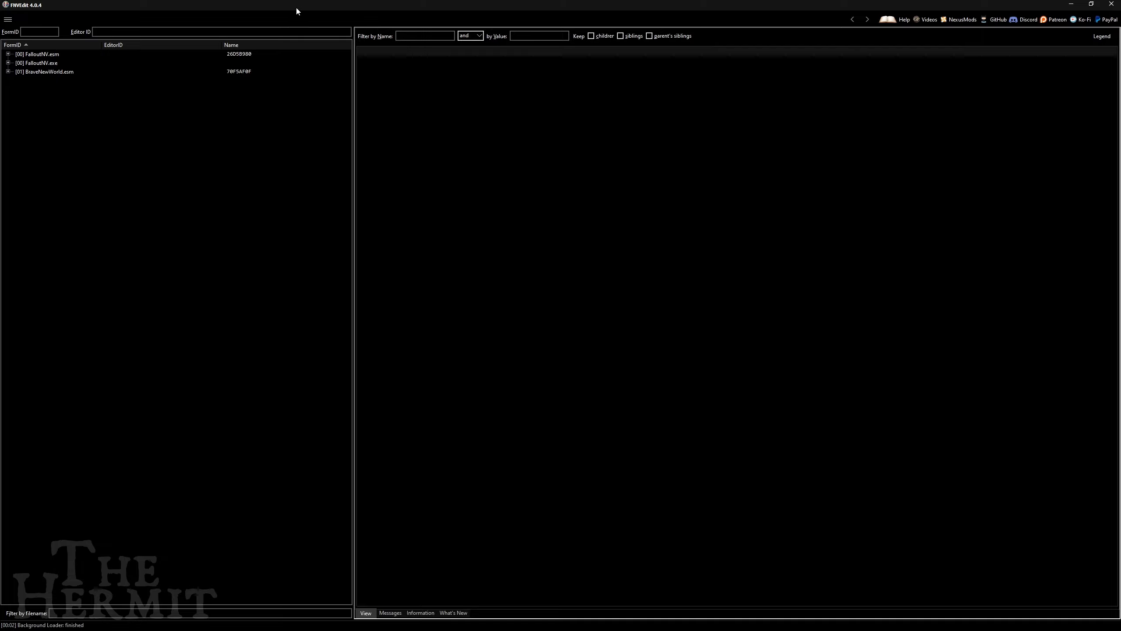
Step: In FNVEdit, compare the NorthVegasMrHostetler and NVNCRAgentKeller NPC records of BraveNewWorld.esm with FalloutNV.esm, then collapse the Non-Player Character group
{"action": "left_click", "coordinate": [8, 72]}
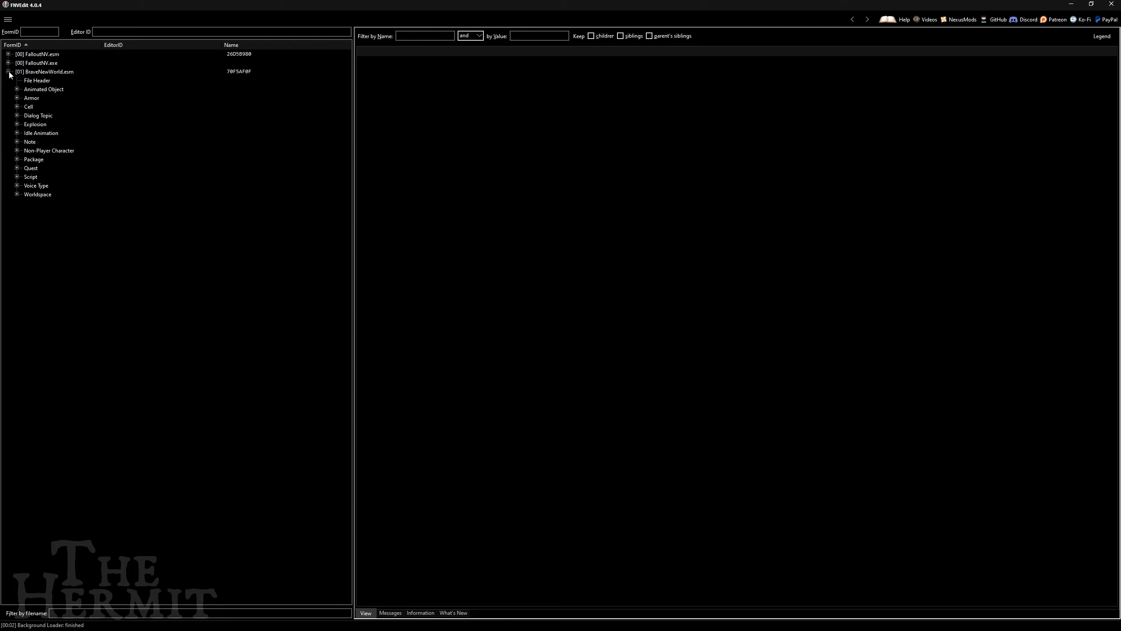
{"action": "left_click", "coordinate": [16, 150]}
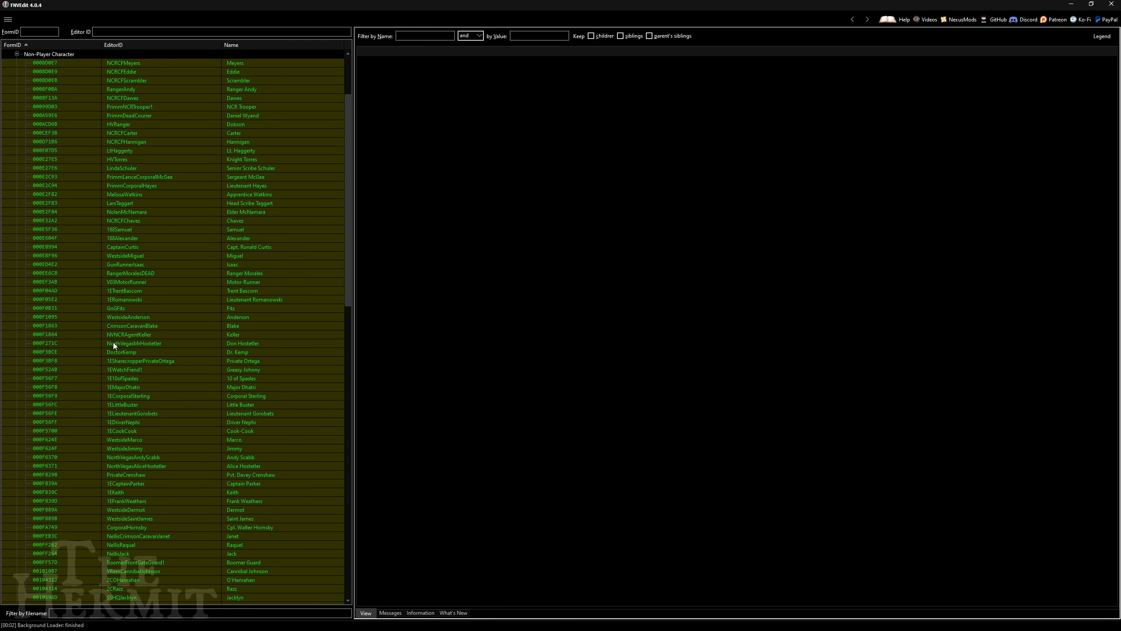
{"action": "left_click", "coordinate": [249, 343]}
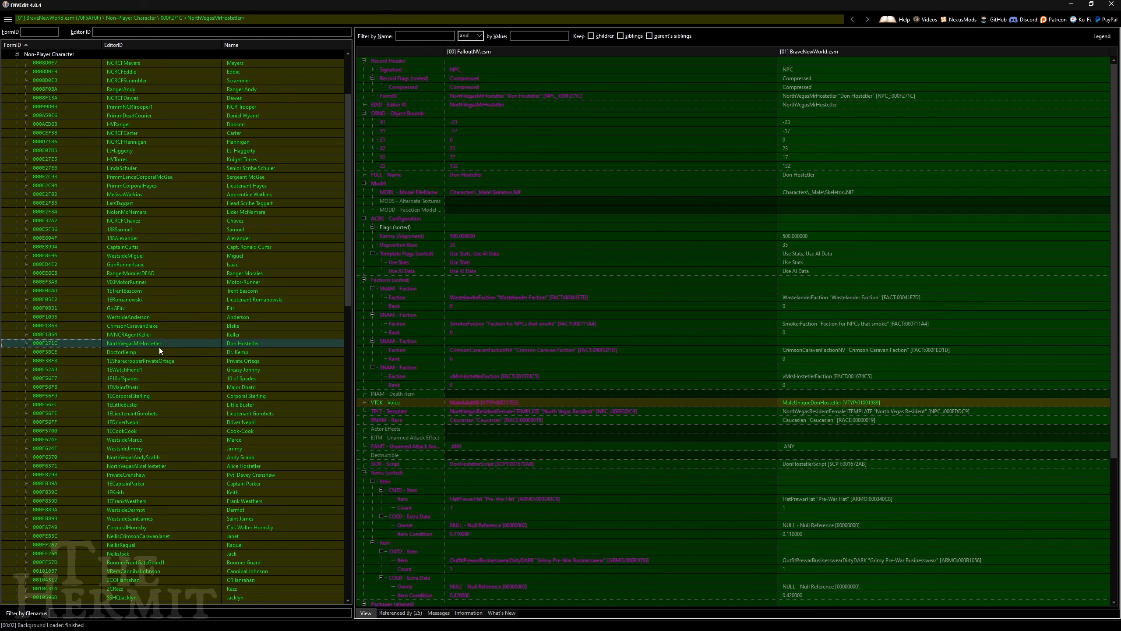
{"action": "left_click", "coordinate": [142, 333]}
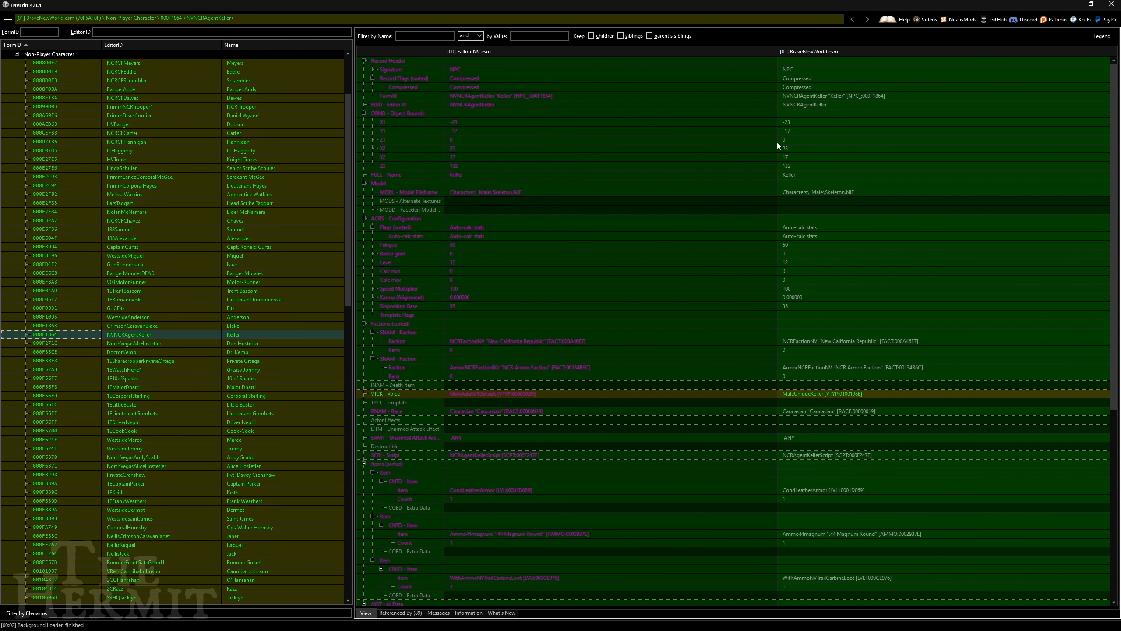
{"action": "scroll", "coordinate": [170, 262], "scroll_direction": "up", "scroll_amount": 4}
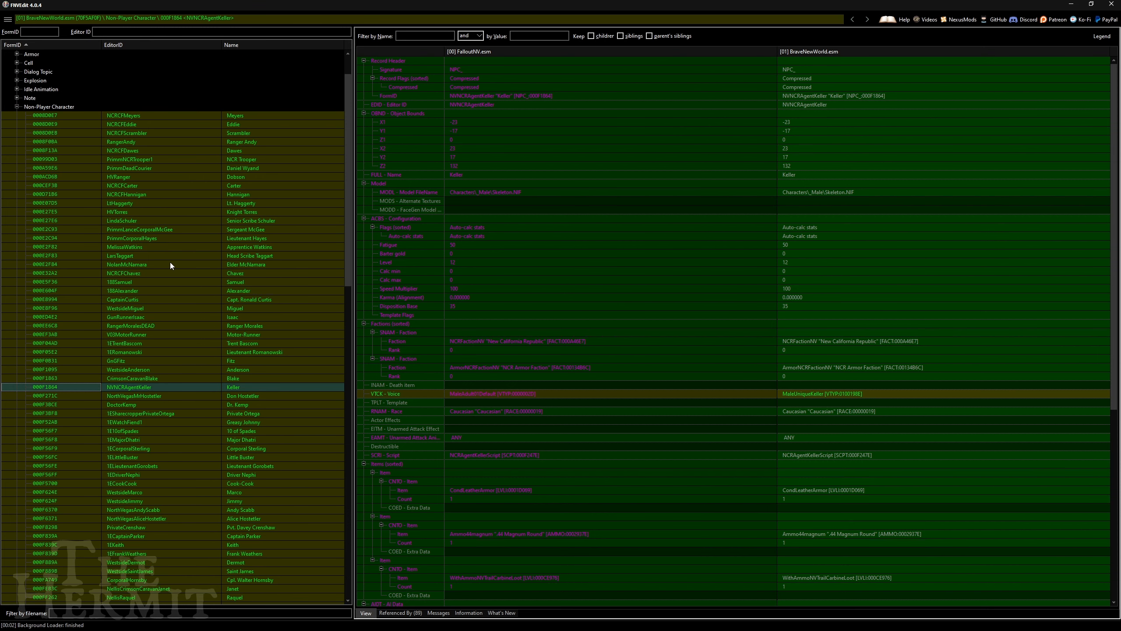
{"action": "left_click", "coordinate": [16, 150]}
Step: Expand the GOODBYE dialog topic and go through its responses from 01005EE7 to 01000801, examining the speaker conditions
{"action": "left_click", "coordinate": [17, 115]}
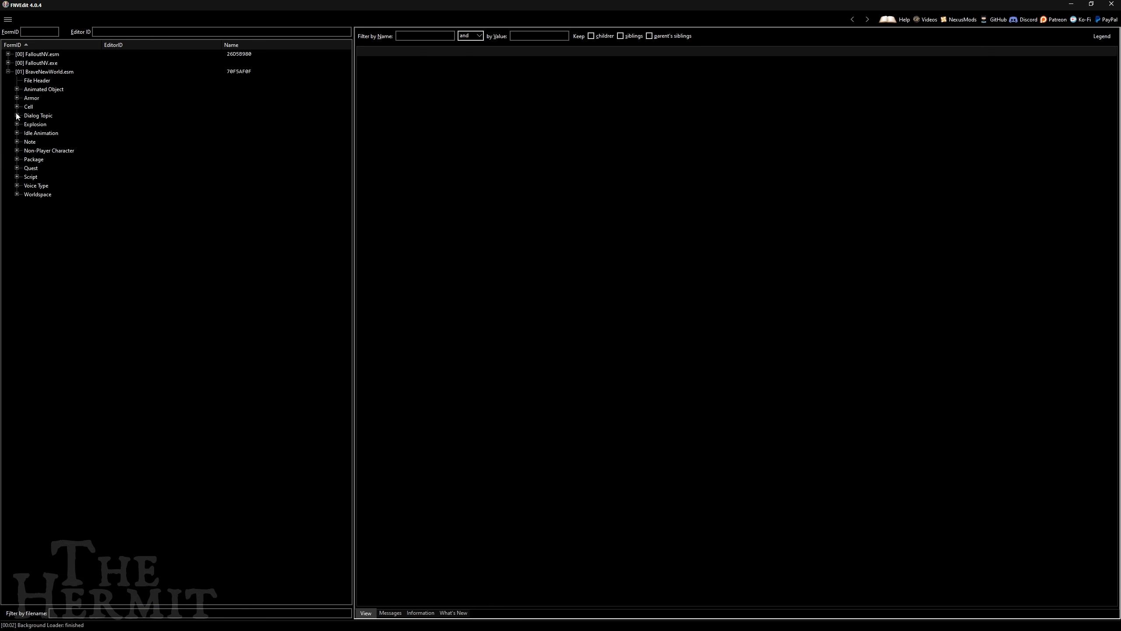
{"action": "left_click", "coordinate": [115, 115]}
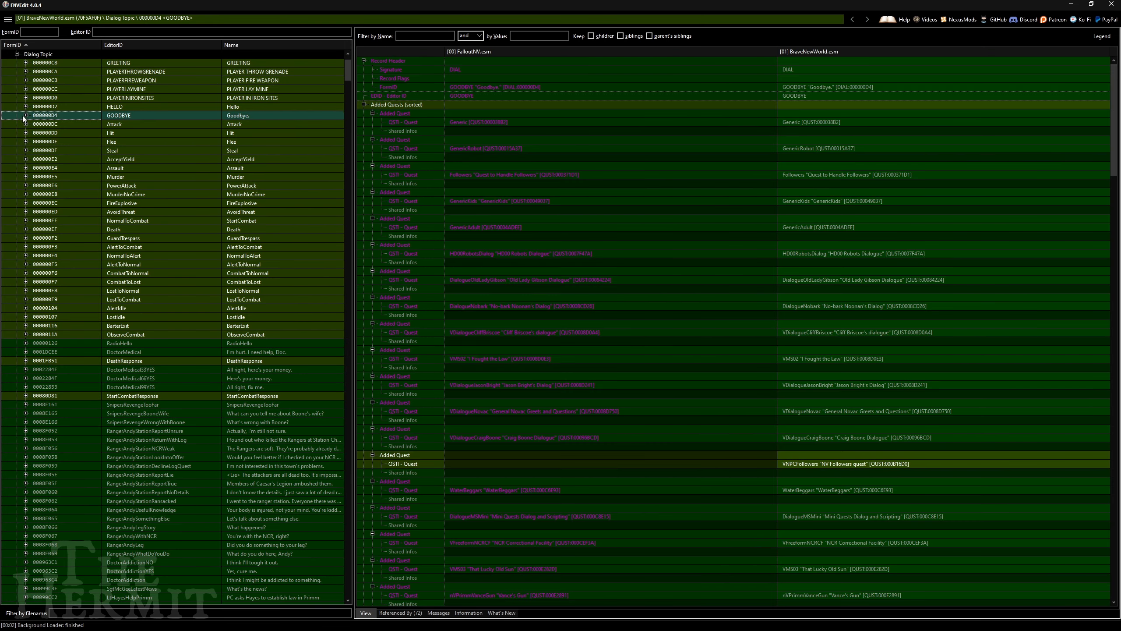
{"action": "left_click", "coordinate": [25, 116]}
{"action": "left_click", "coordinate": [237, 239]}
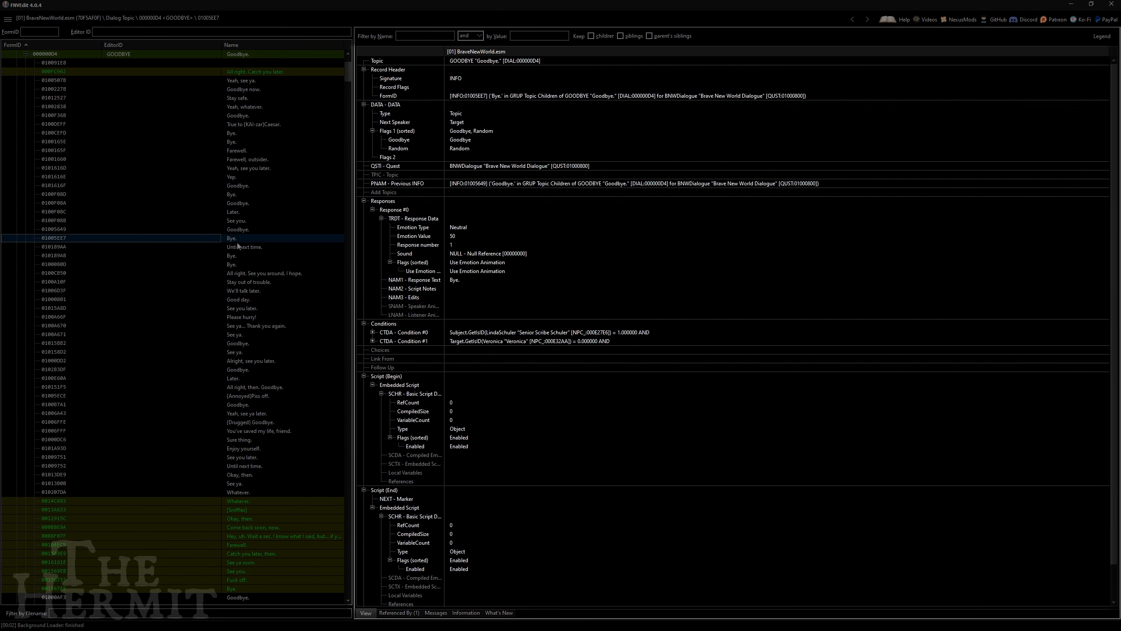
{"action": "key", "text": "Down"}
{"action": "key", "text": "Down"}
{"action": "key", "text": "Down"}
{"action": "key", "text": "Down"}
{"action": "key", "text": "Down"}
{"action": "key", "text": "Down"}
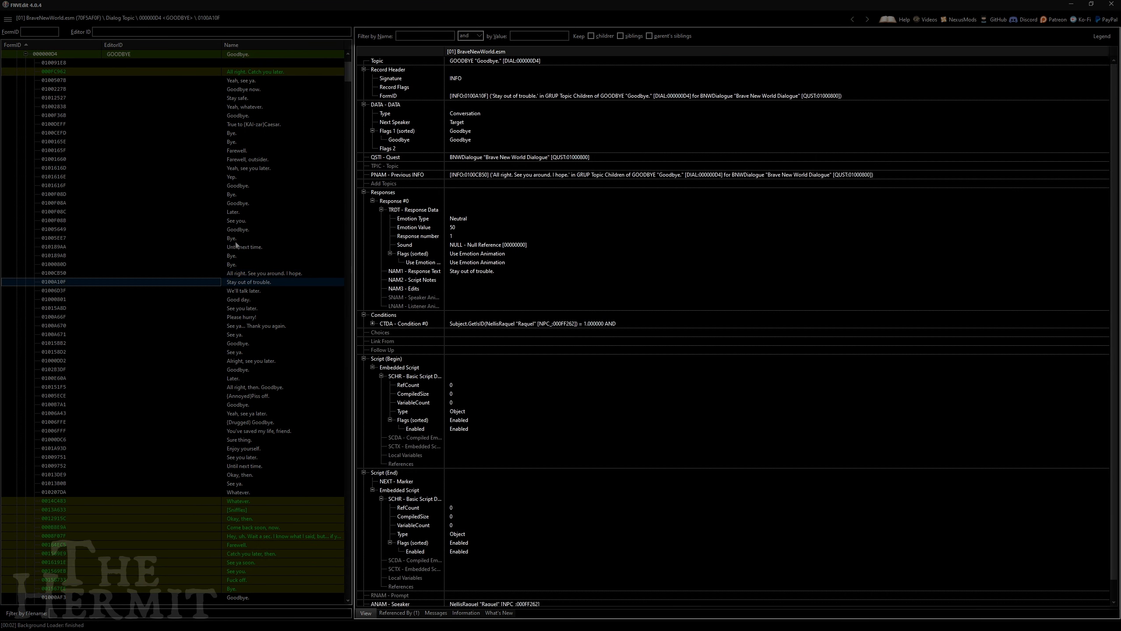
{"action": "key", "text": "Down"}
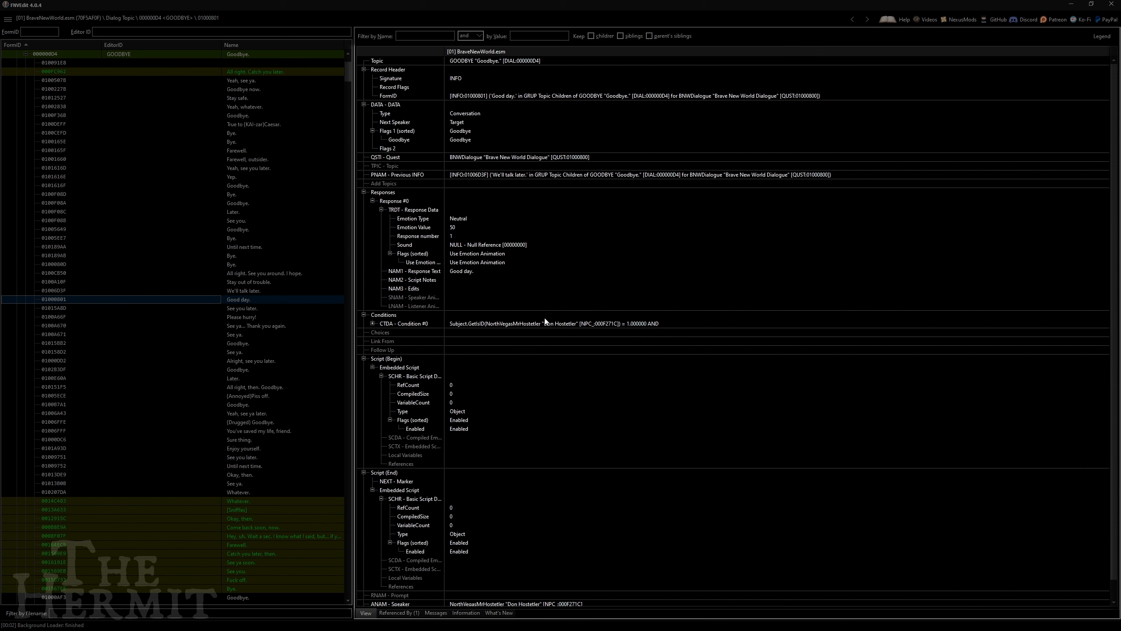
Step: Examine the speaker condition of the "See you later." response 01015A8D, then collapse the Dialog Topic group
{"action": "left_click", "coordinate": [252, 309]}
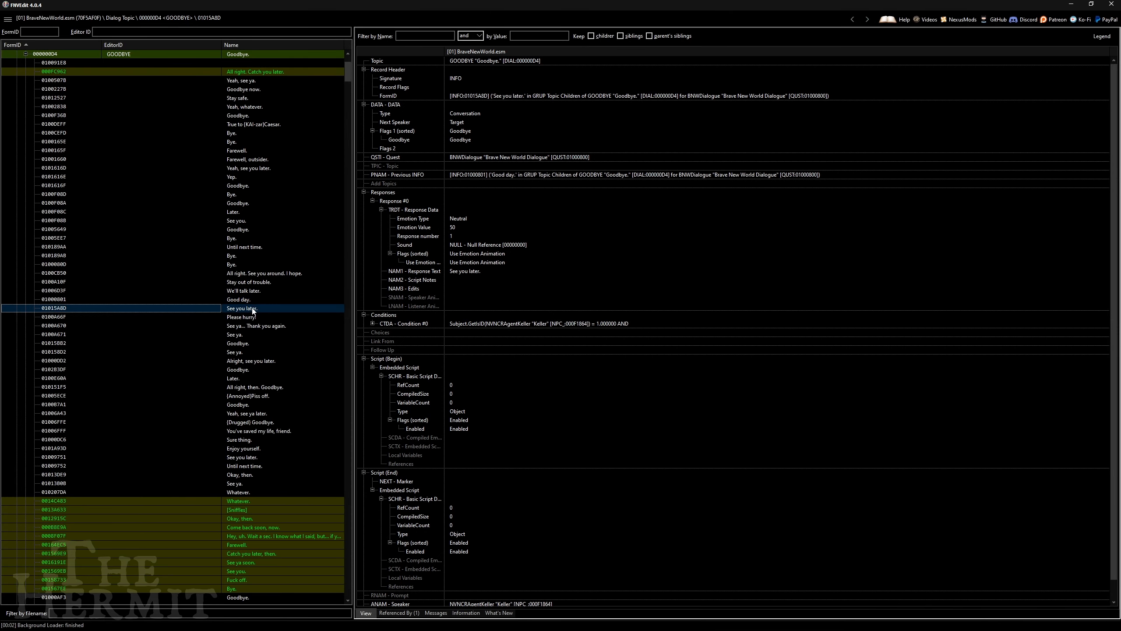
{"action": "scroll", "coordinate": [250, 310], "scroll_direction": "up", "scroll_amount": 5}
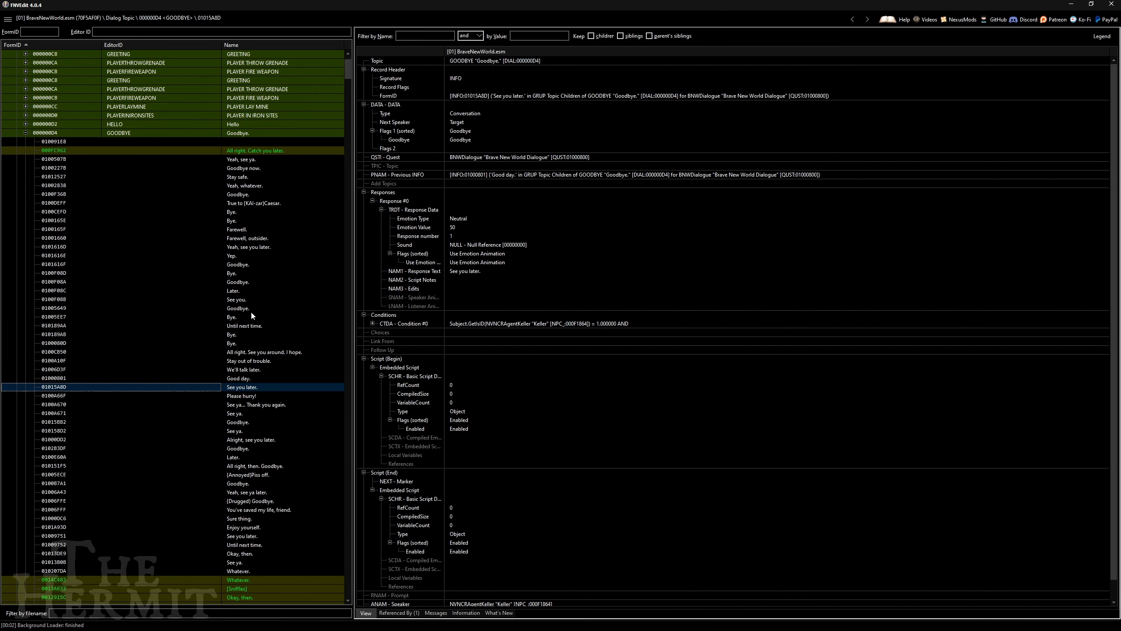
{"action": "left_click", "coordinate": [17, 115]}
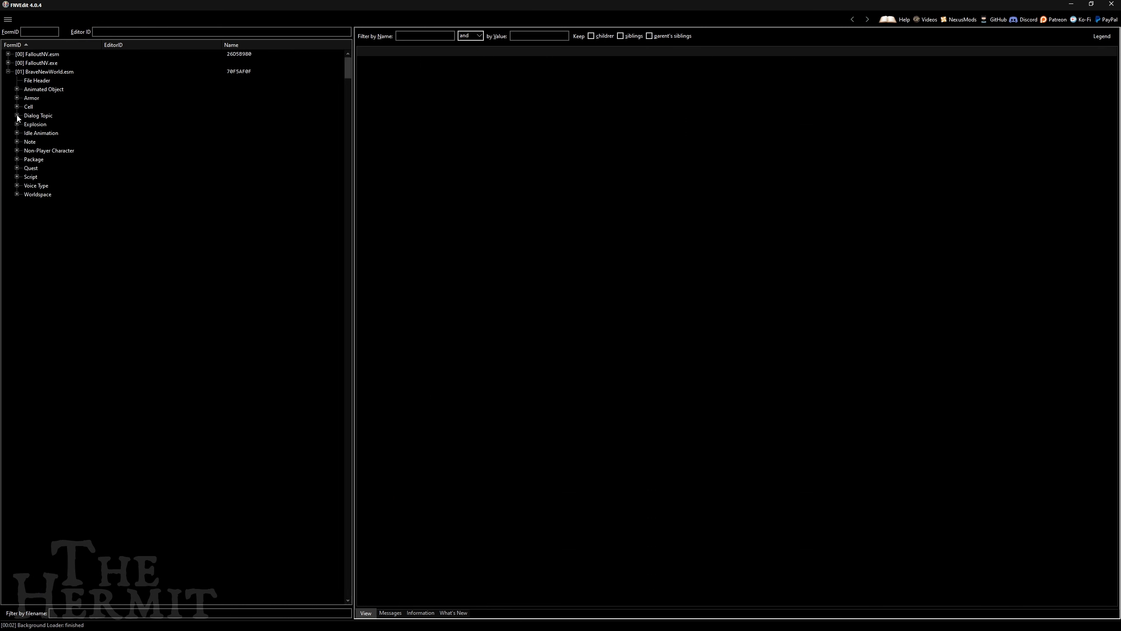
Step: Expand the Death dialog topic and examine several of its Death Noise responses, including 01004AB1
{"action": "left_click", "coordinate": [16, 115]}
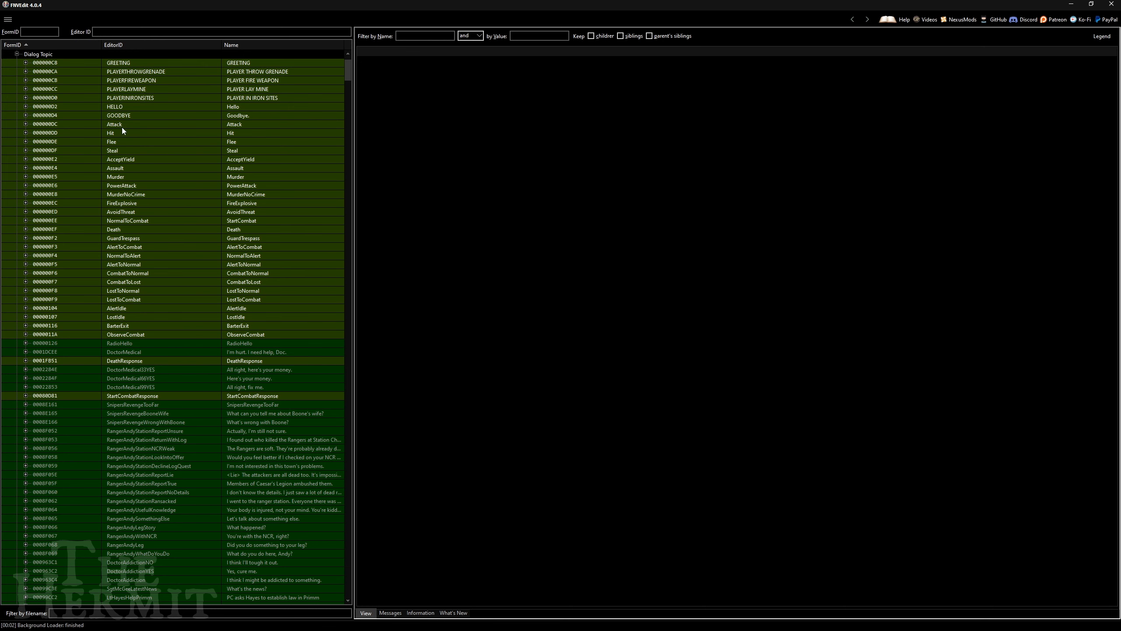
{"action": "left_click", "coordinate": [119, 230]}
{"action": "left_click", "coordinate": [25, 229]}
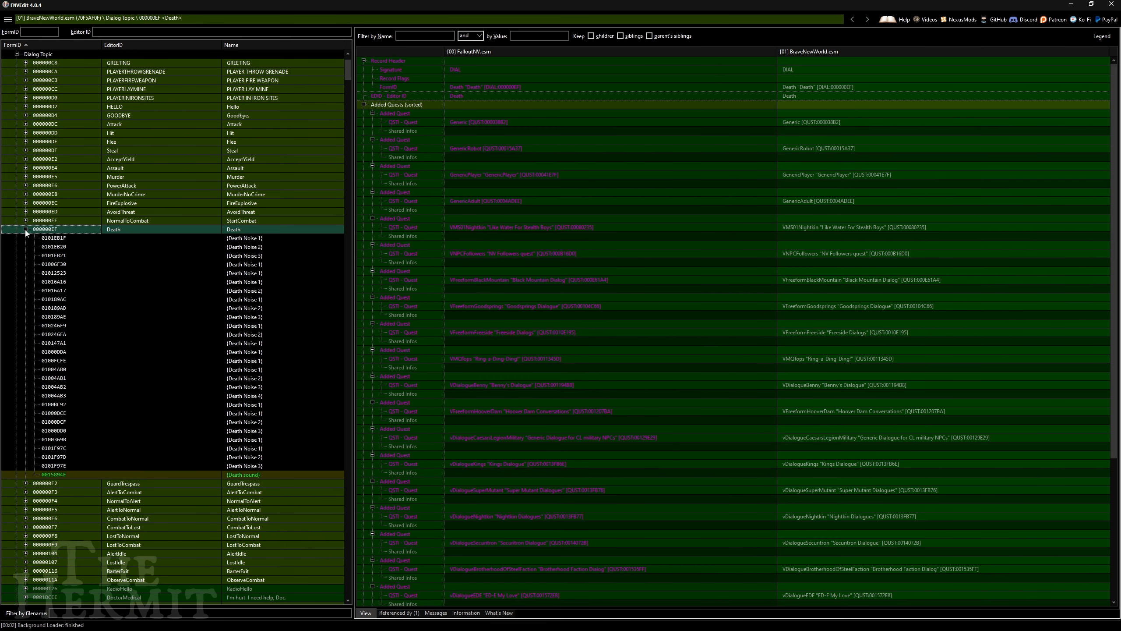
{"action": "left_click", "coordinate": [260, 301]}
{"action": "left_click", "coordinate": [256, 334]}
{"action": "left_click", "coordinate": [242, 378]}
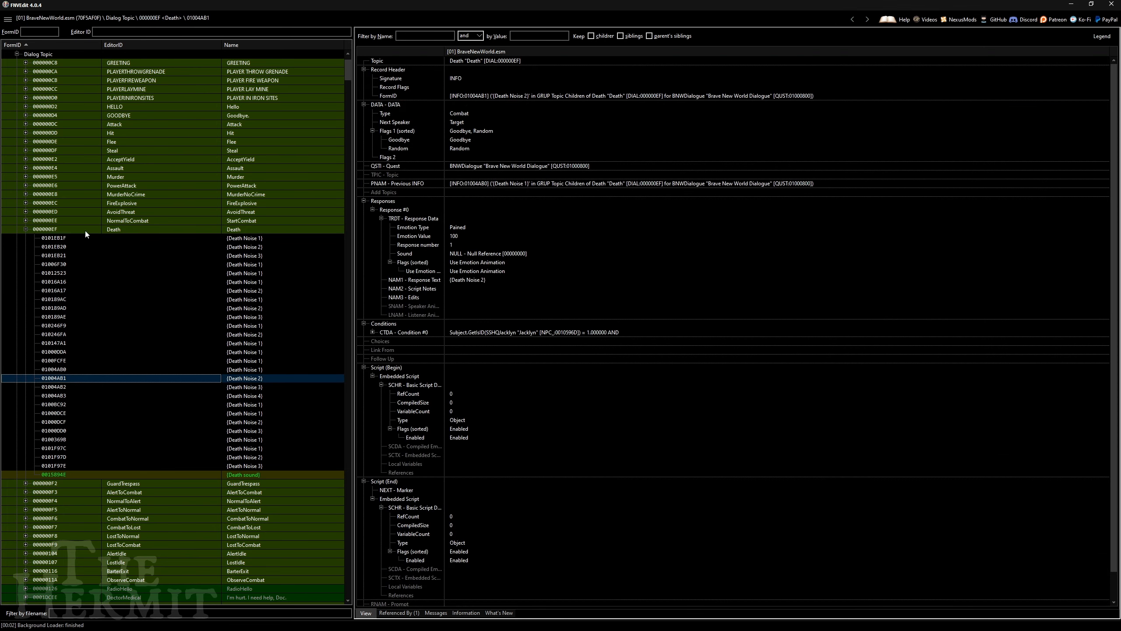
Step: Close the Death topic, compare HELLO responses including 00175391 and 00175395 with FalloutNV.esm, and collapse the Dialog Topic group
{"action": "left_click", "coordinate": [25, 229]}
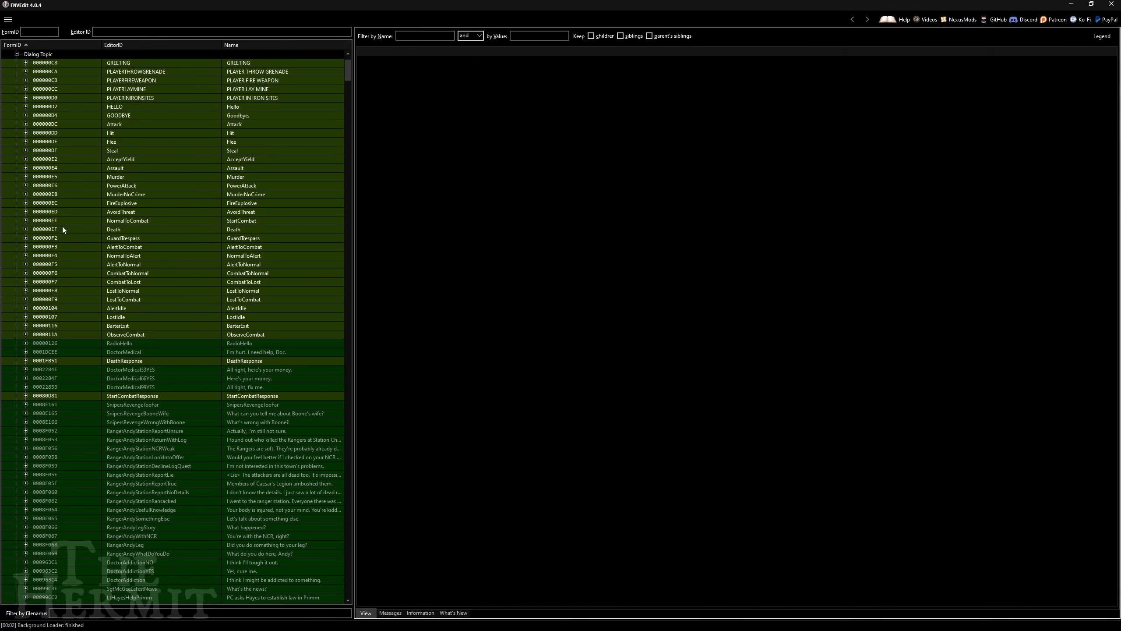
{"action": "scroll", "coordinate": [63, 223], "scroll_direction": "up", "scroll_amount": 1}
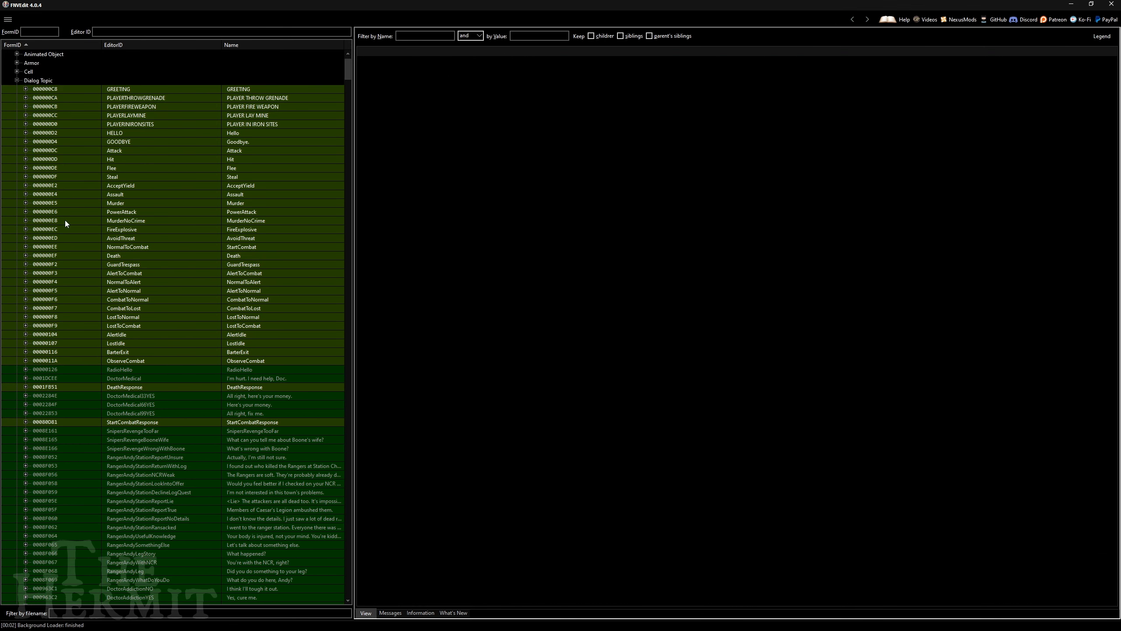
{"action": "left_click", "coordinate": [26, 133]}
{"action": "left_click", "coordinate": [134, 197]}
{"action": "left_click", "coordinate": [170, 335]}
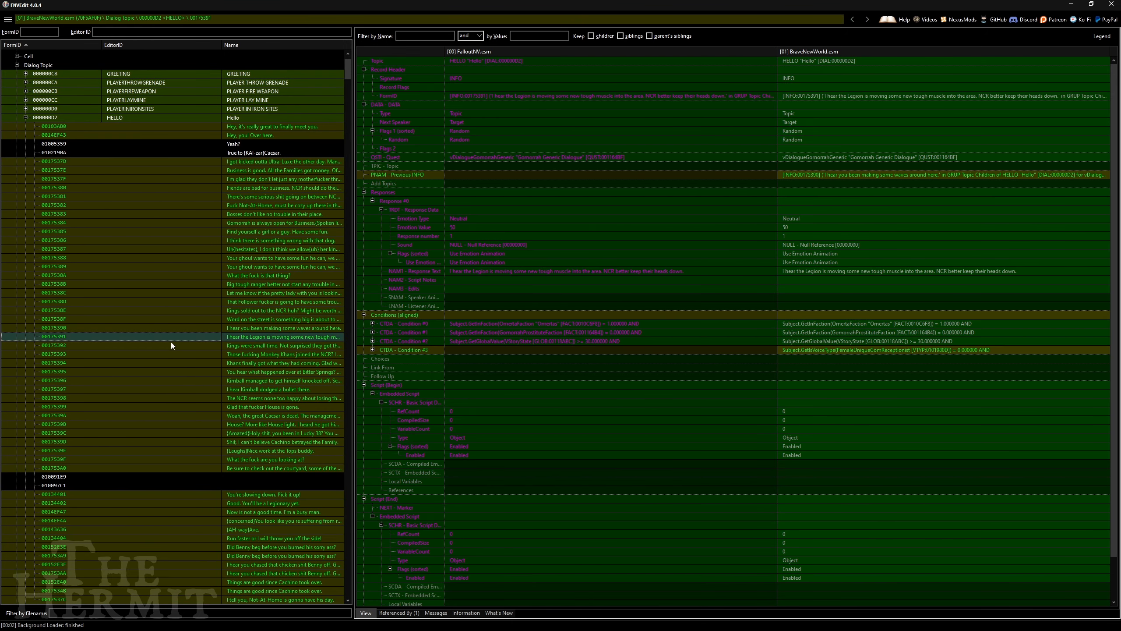
{"action": "left_click", "coordinate": [204, 373]}
{"action": "scroll", "coordinate": [146, 331], "scroll_direction": "up", "scroll_amount": 2}
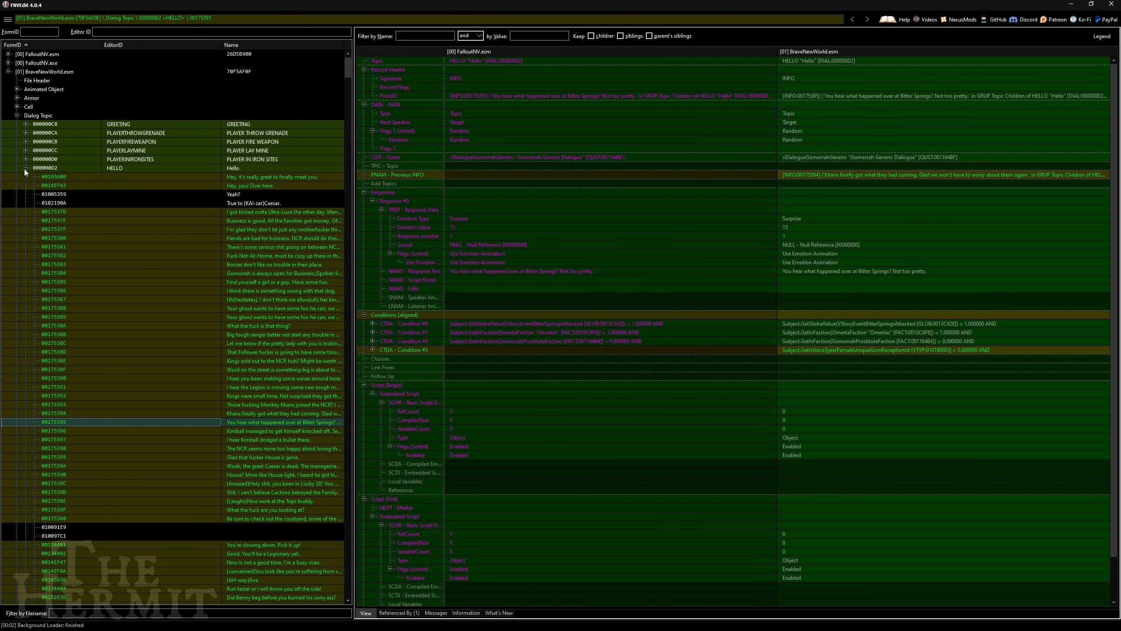
{"action": "left_click", "coordinate": [26, 168]}
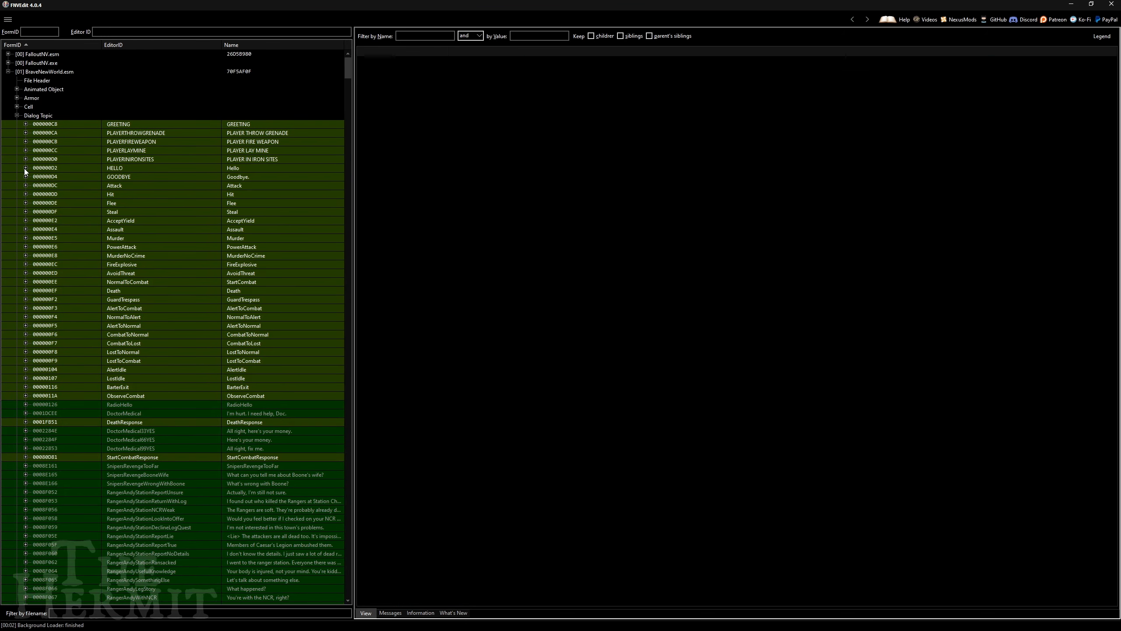
{"action": "left_click", "coordinate": [17, 115]}
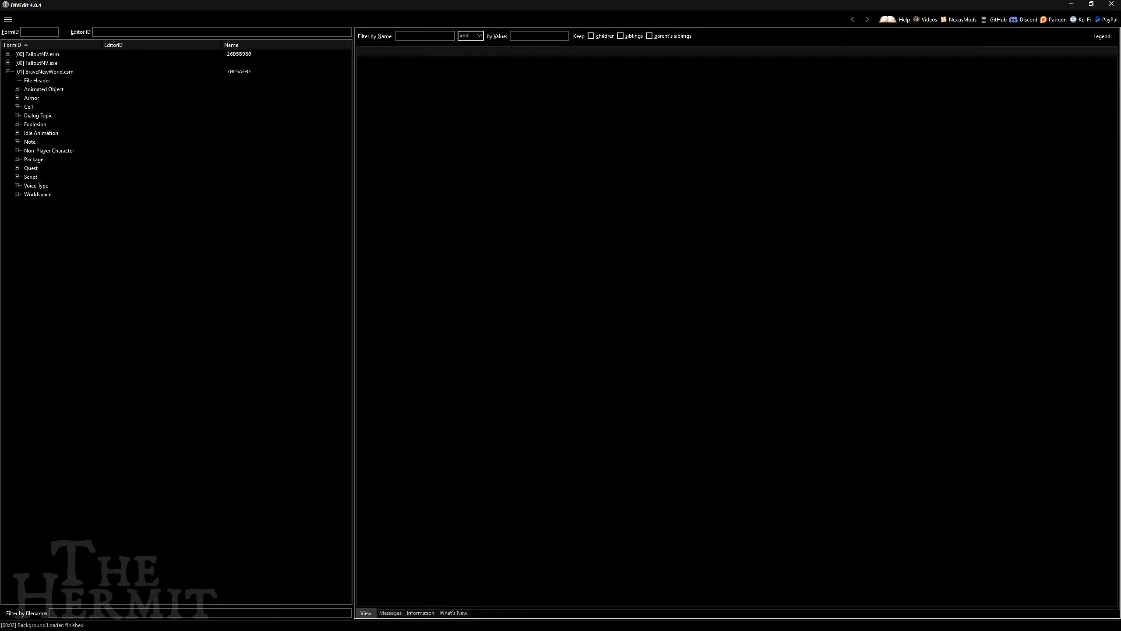
Step: Expand the Quest group of BraveNewWorld.esm and examine the GenericAdult, GenericAdultCombat and BNWDialogue quest records
{"action": "left_click", "coordinate": [17, 169]}
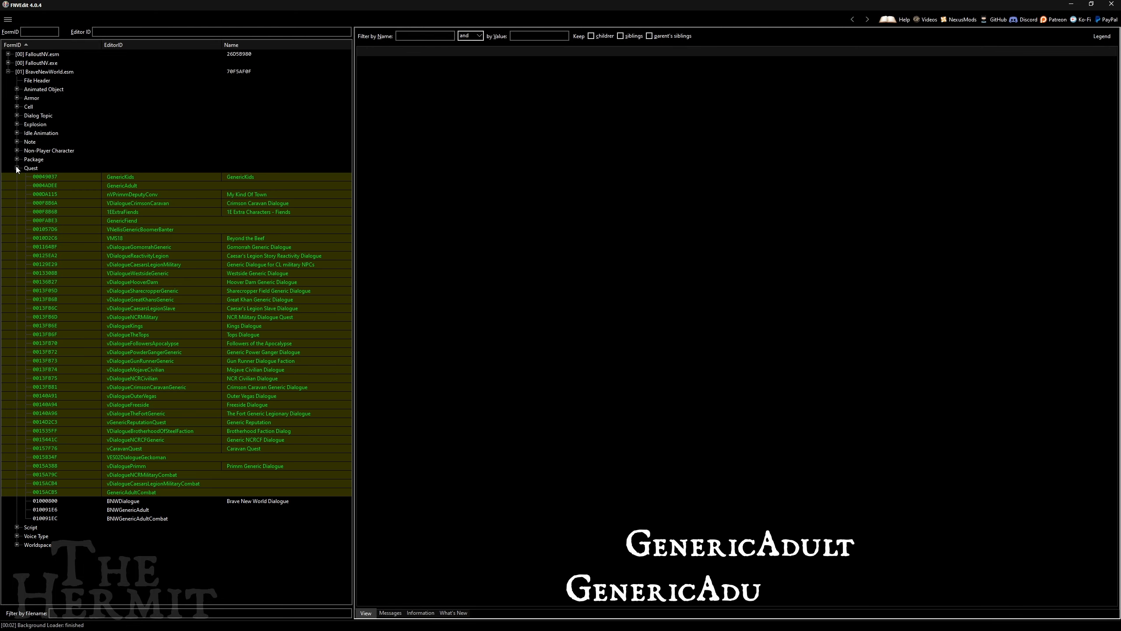
{"action": "left_click", "coordinate": [131, 186]}
{"action": "left_click", "coordinate": [147, 490]}
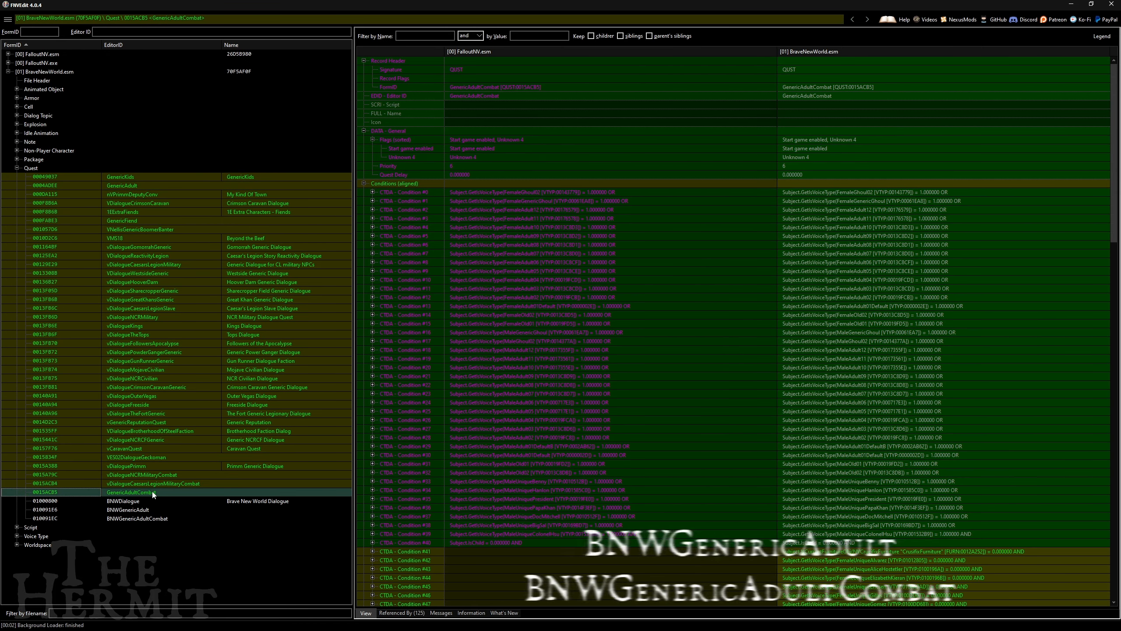
{"action": "left_click", "coordinate": [131, 502]}
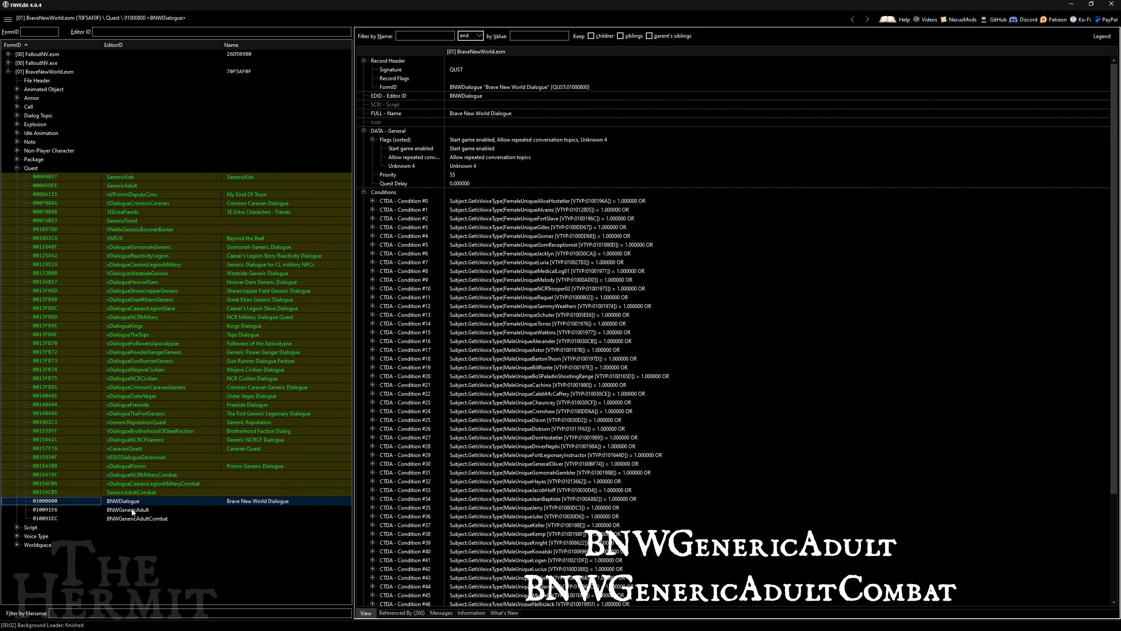
Step: Compare the new BNWGenericAdult and BNWGenericAdultCombat quests by alternating between their records
{"action": "left_click", "coordinate": [132, 510]}
{"action": "left_click", "coordinate": [145, 520]}
{"action": "left_click", "coordinate": [143, 511]}
{"action": "left_click", "coordinate": [145, 520]}
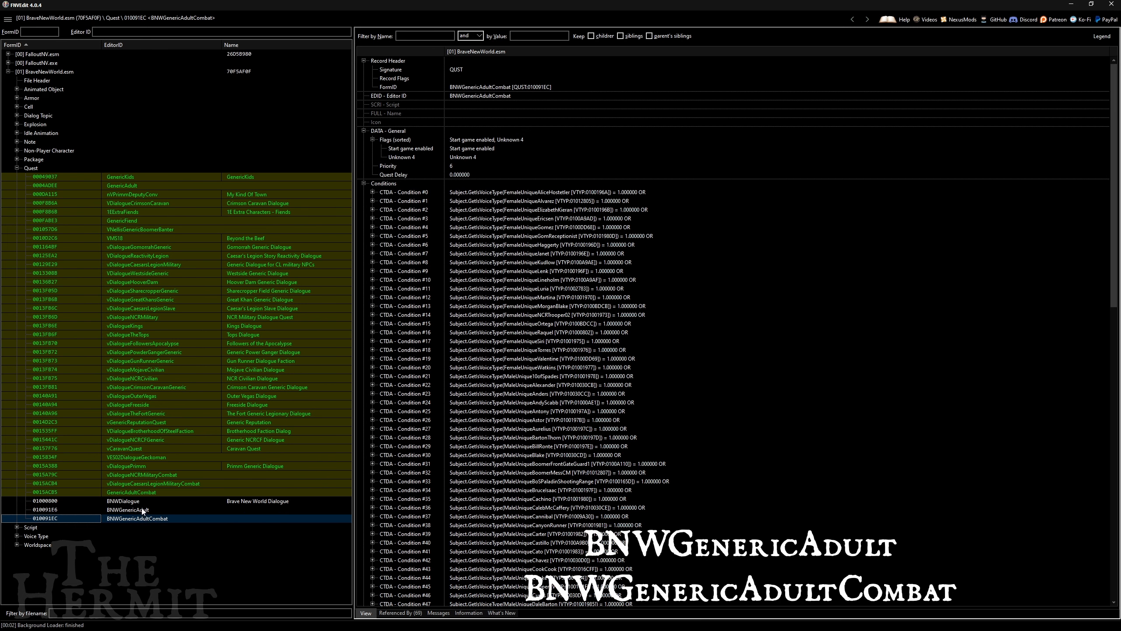
{"action": "left_click", "coordinate": [142, 511]}
{"action": "left_click", "coordinate": [144, 521]}
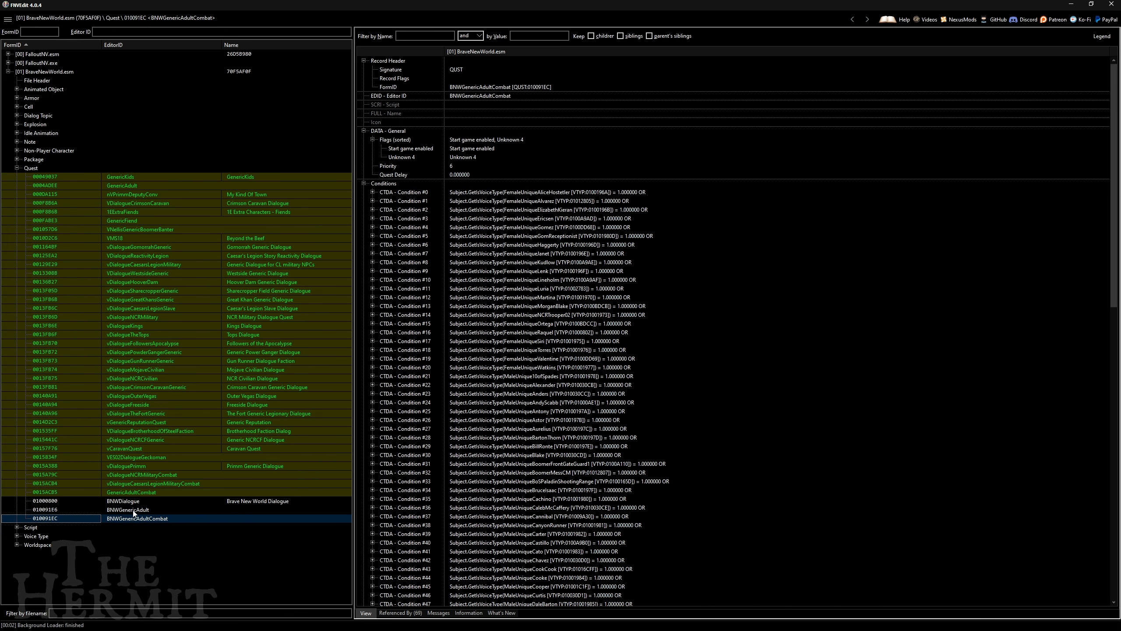
{"action": "left_click", "coordinate": [132, 510]}
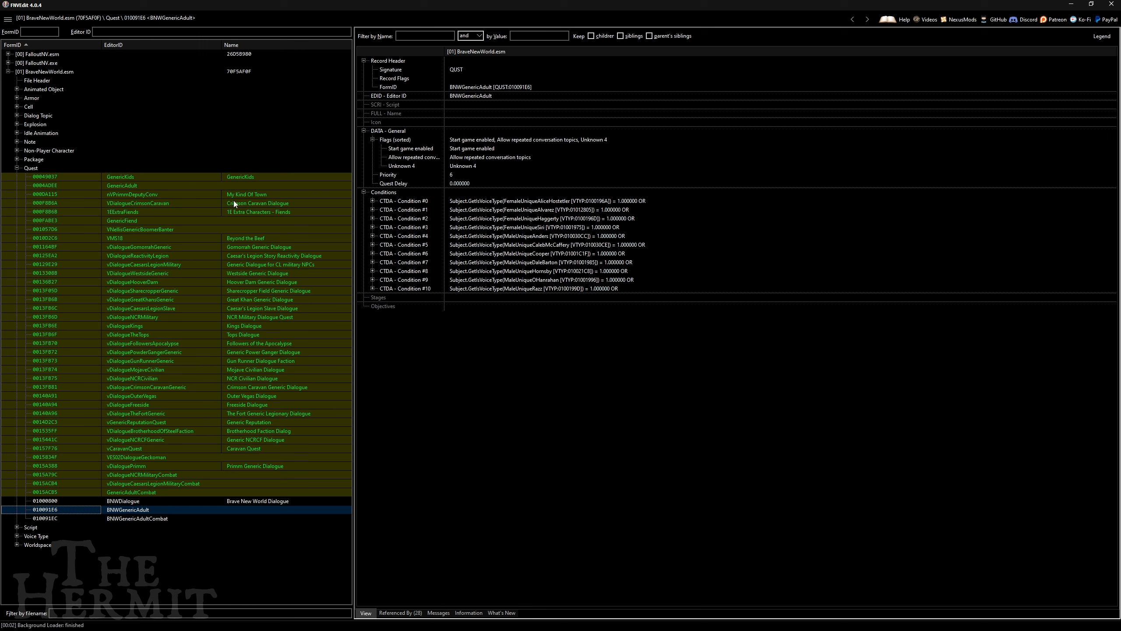
Step: Go through BNWGenericAdult's voice type conditions from Condition #1 onward, then collapse the Quest group
{"action": "left_click", "coordinate": [539, 210]}
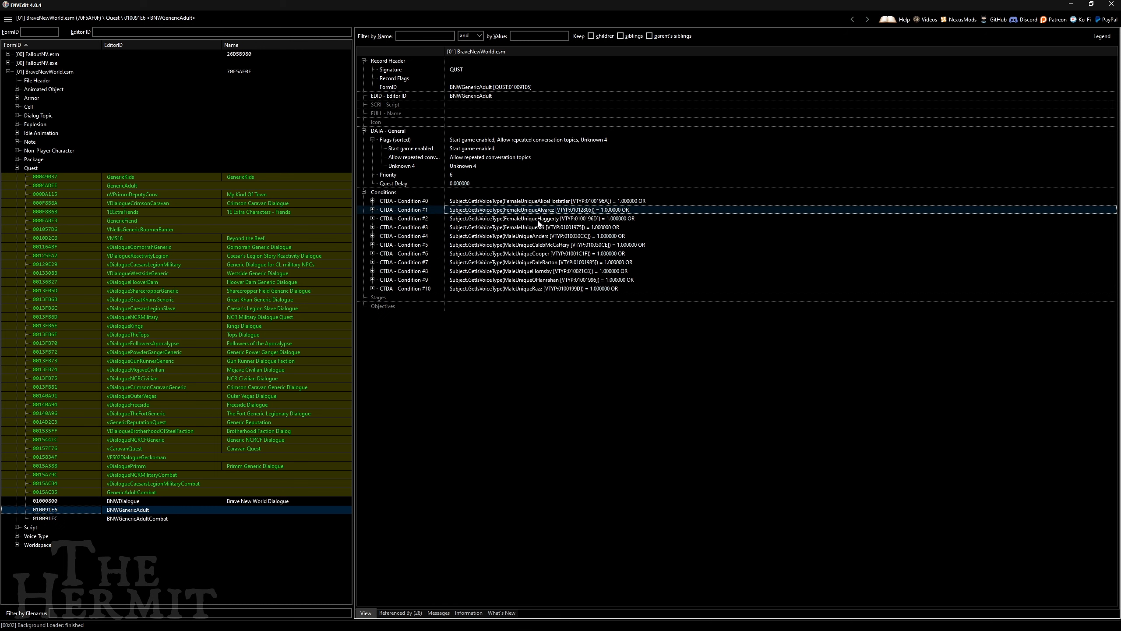
{"action": "key", "text": "Down"}
{"action": "key", "text": "Down"}
{"action": "key", "text": "Down"}
{"action": "key", "text": "Down"}
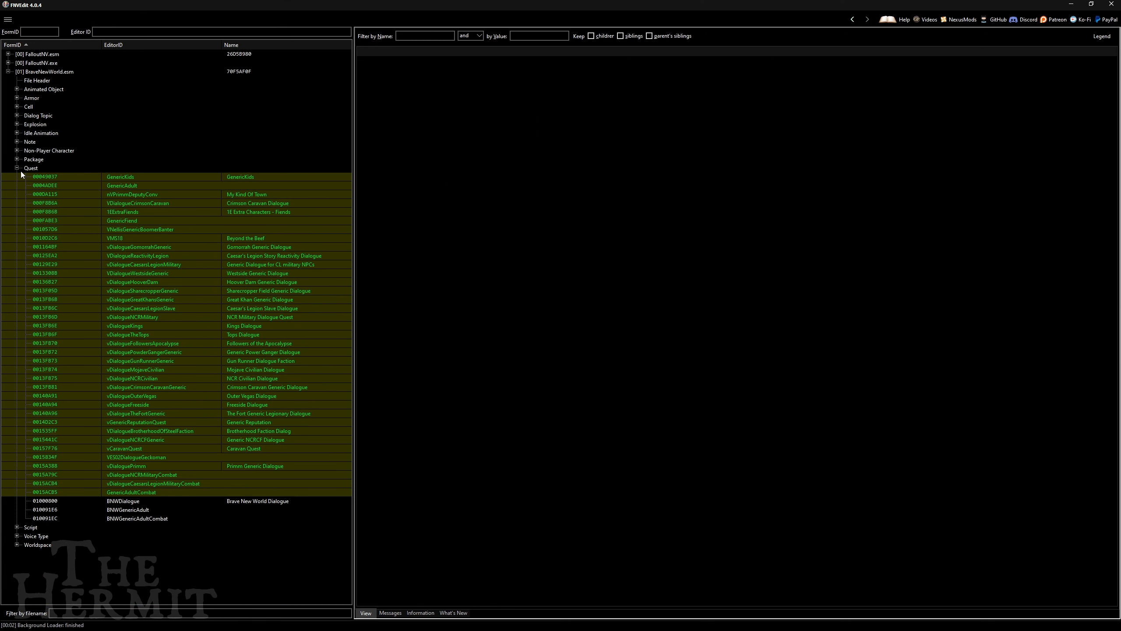
{"action": "left_click", "coordinate": [16, 168]}
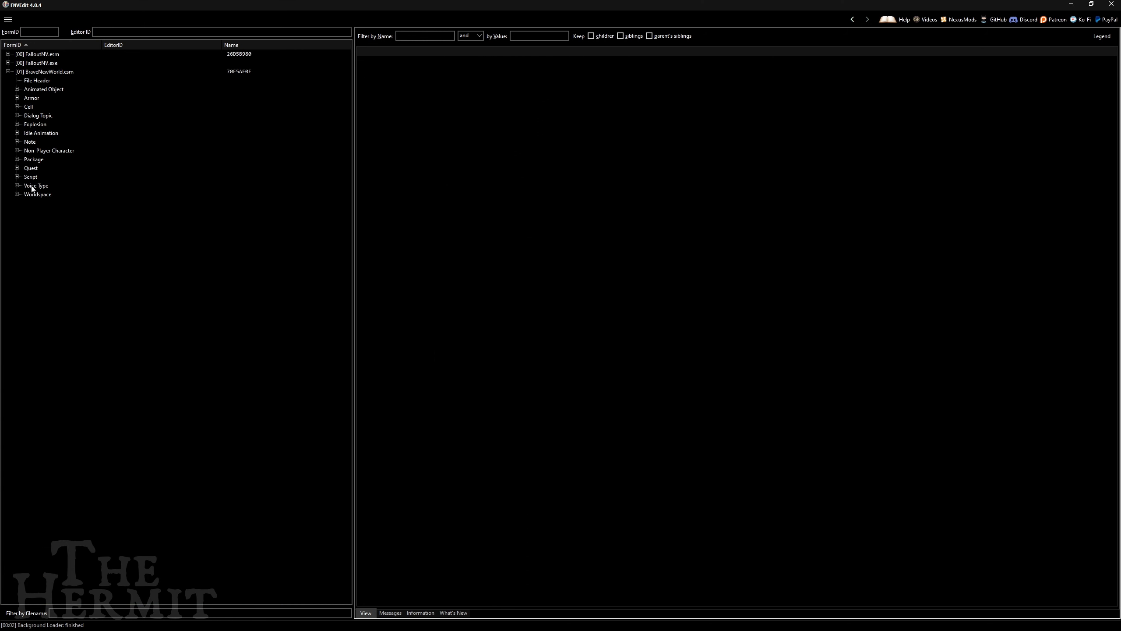
Step: Show the records that reference the Cook-Cook NPC in BraveNewWorld.esm and sort them by file
{"action": "left_click", "coordinate": [17, 151]}
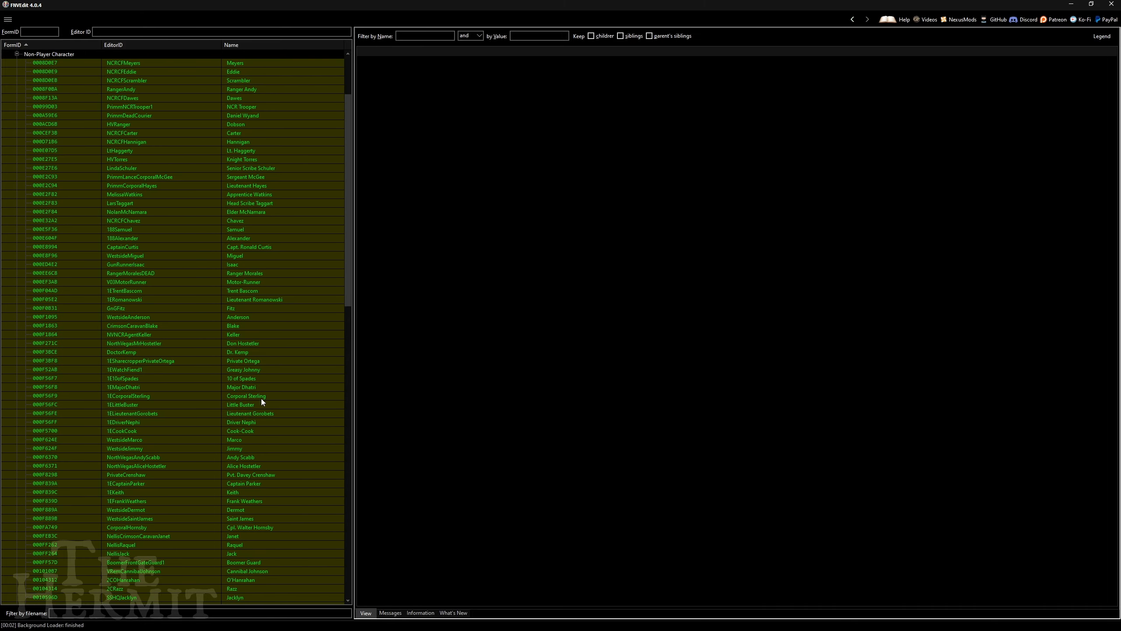
{"action": "left_click", "coordinate": [250, 433]}
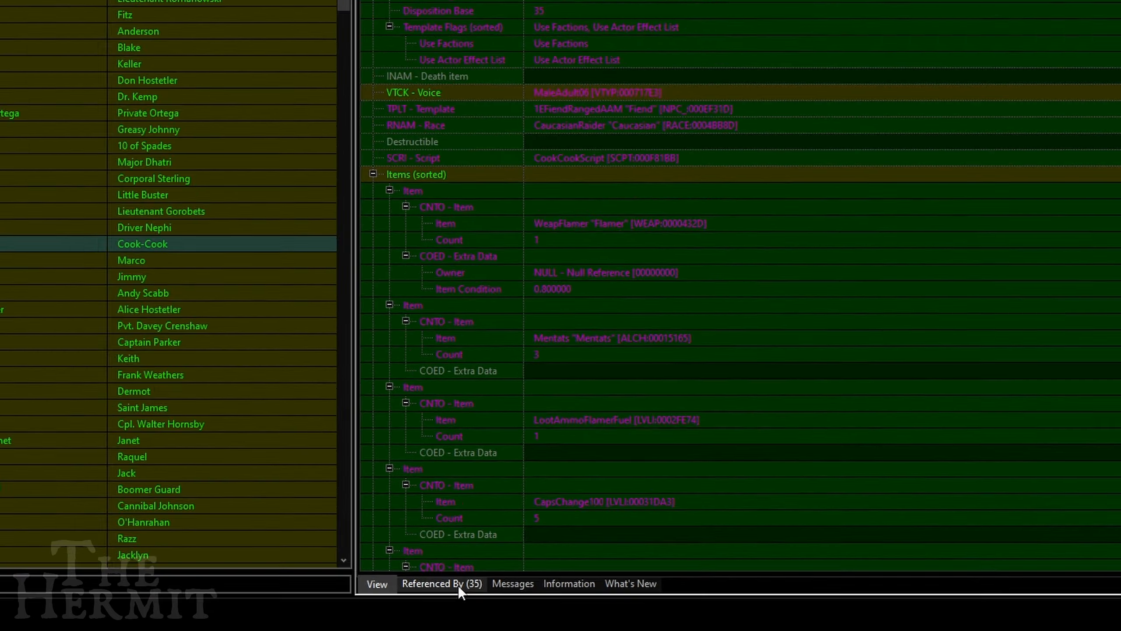
{"action": "left_click", "coordinate": [636, 481]}
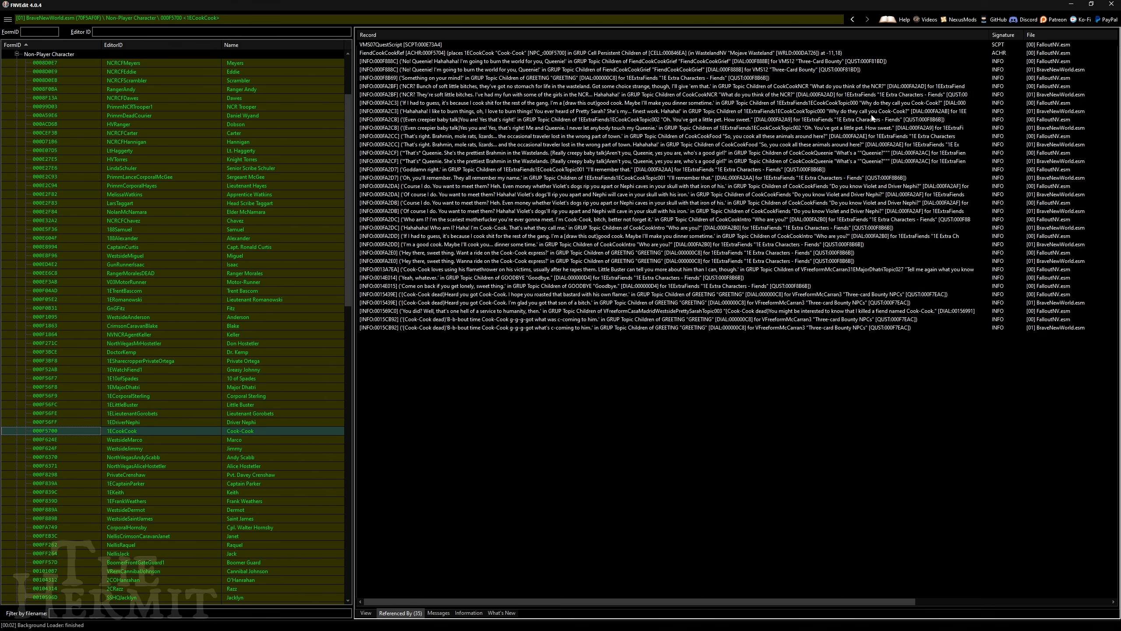
{"action": "left_click", "coordinate": [1039, 35]}
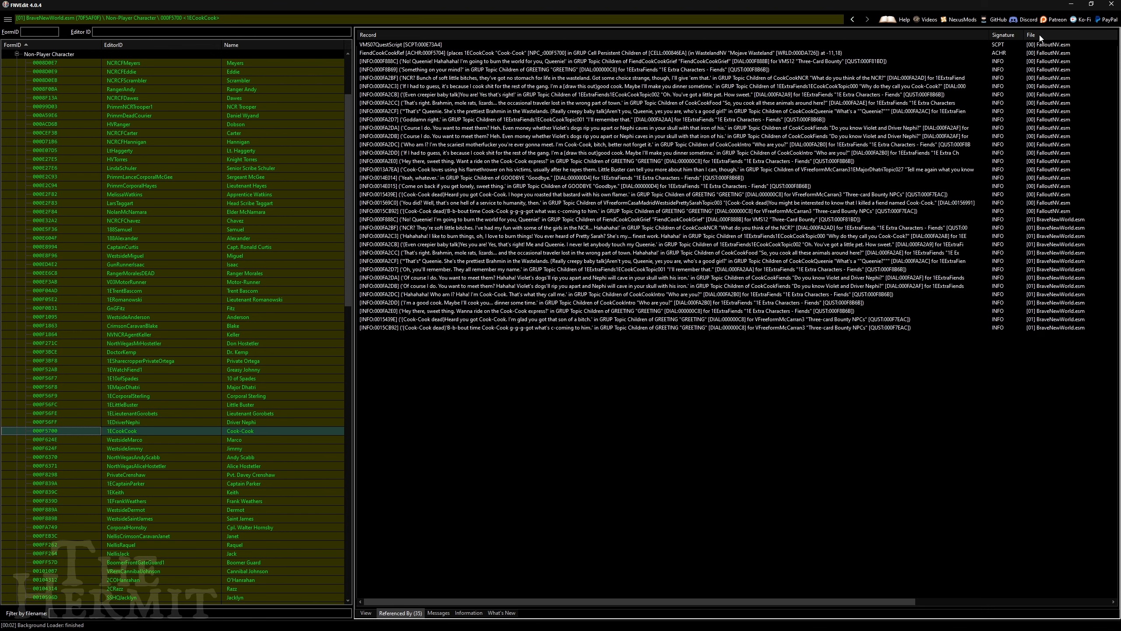
Step: Go through Cook-Cook's BraveNewWorld.esm dialogue references from the Queenie grief line to the "Oh, you'll remember" line
{"action": "left_click", "coordinate": [855, 220]}
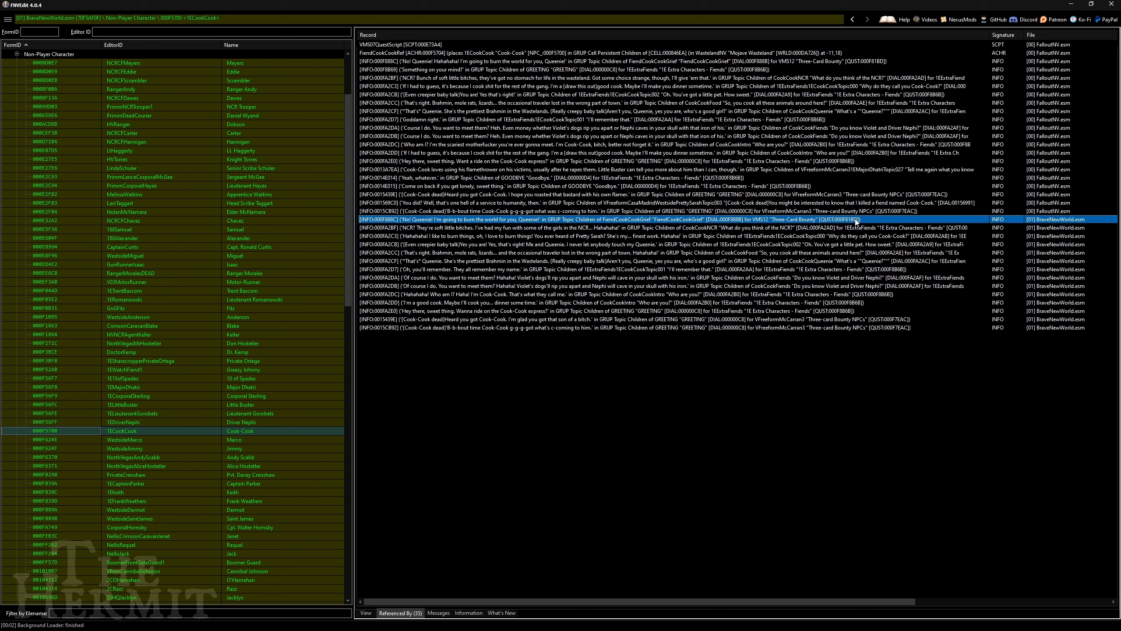
{"action": "left_click", "coordinate": [509, 230]}
{"action": "left_click", "coordinate": [494, 239]}
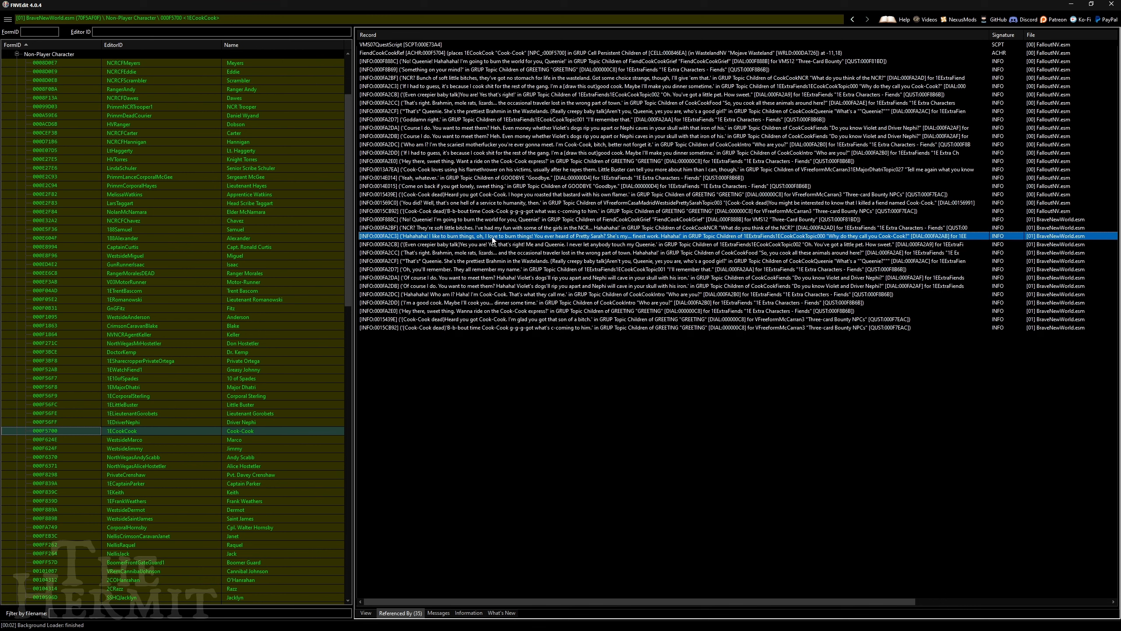
{"action": "left_click", "coordinate": [488, 247]}
{"action": "left_click", "coordinate": [470, 253]}
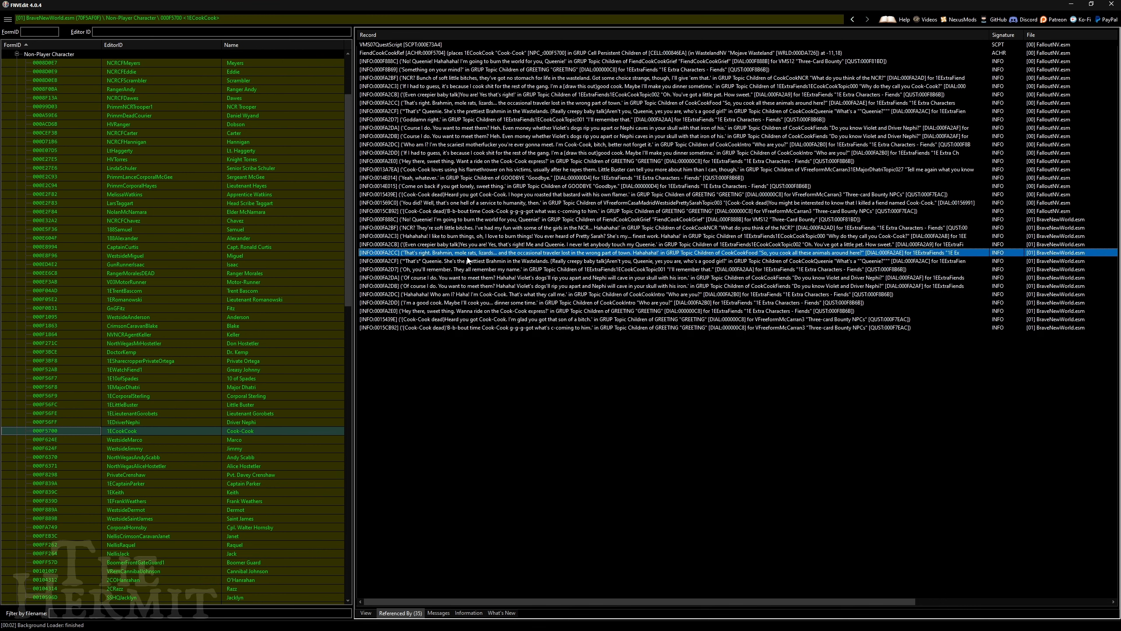
{"action": "left_click", "coordinate": [468, 261]}
{"action": "left_click", "coordinate": [465, 270]}
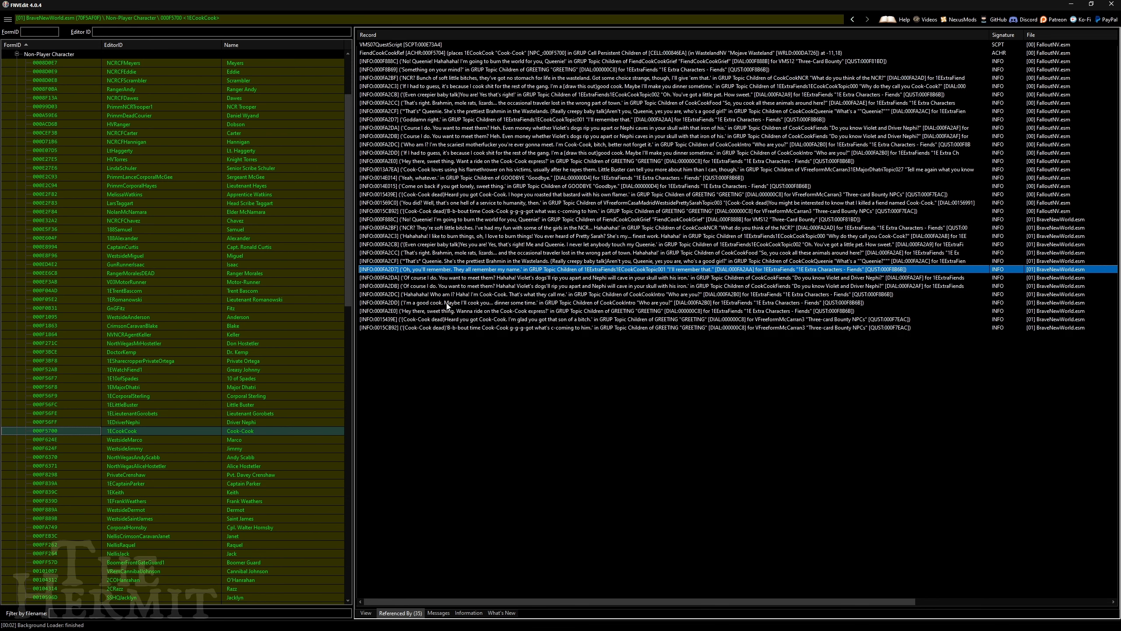
Step: Open the "Heard you got Cook-Cook" greeting response from the references to compare both versions, then collapse Dialog Topic and BraveNewWorld.esm
{"action": "double_click", "coordinate": [466, 318]}
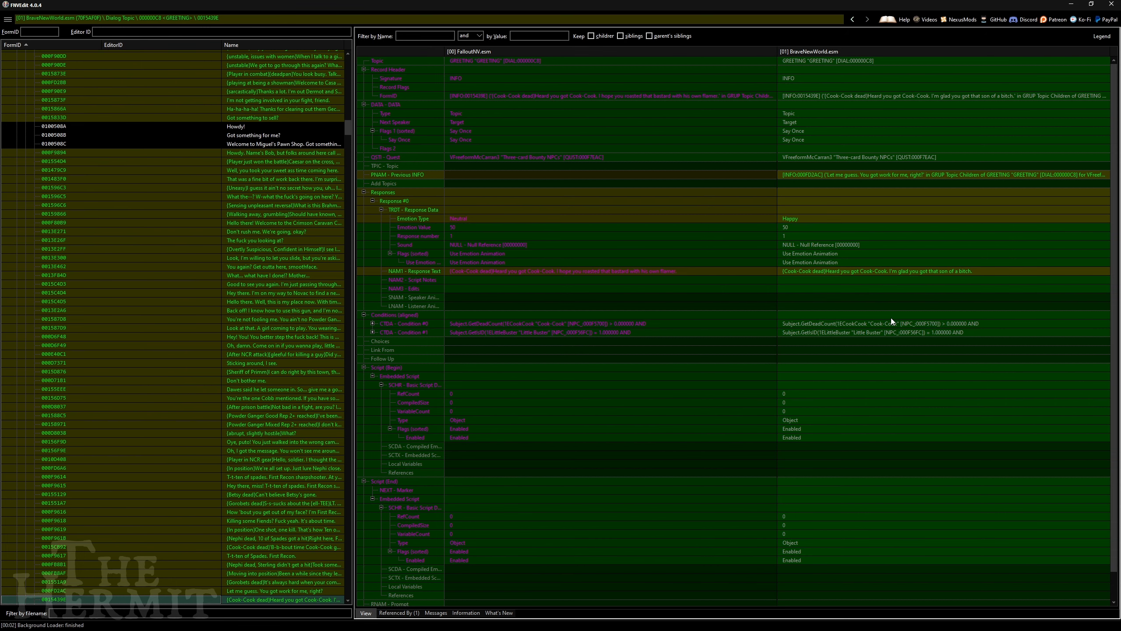
{"action": "scroll", "coordinate": [269, 272], "scroll_direction": "up", "scroll_amount": 20}
{"action": "left_click_drag", "start_coordinate": [349, 105], "coordinate": [351, 56]}
{"action": "left_click", "coordinate": [17, 115]}
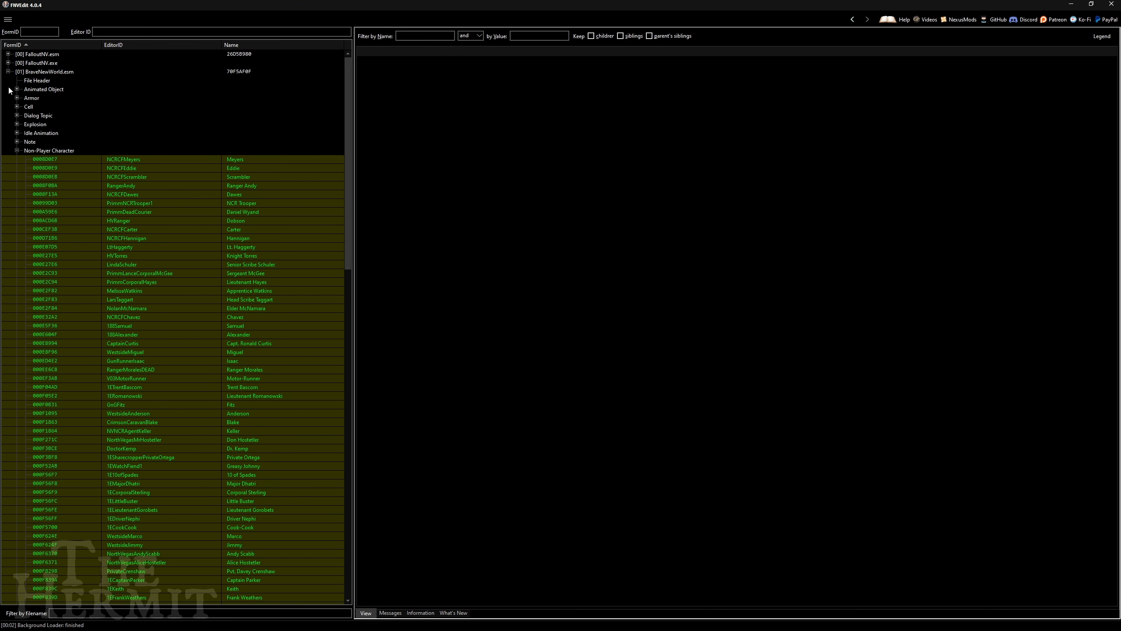
{"action": "left_click", "coordinate": [7, 71]}
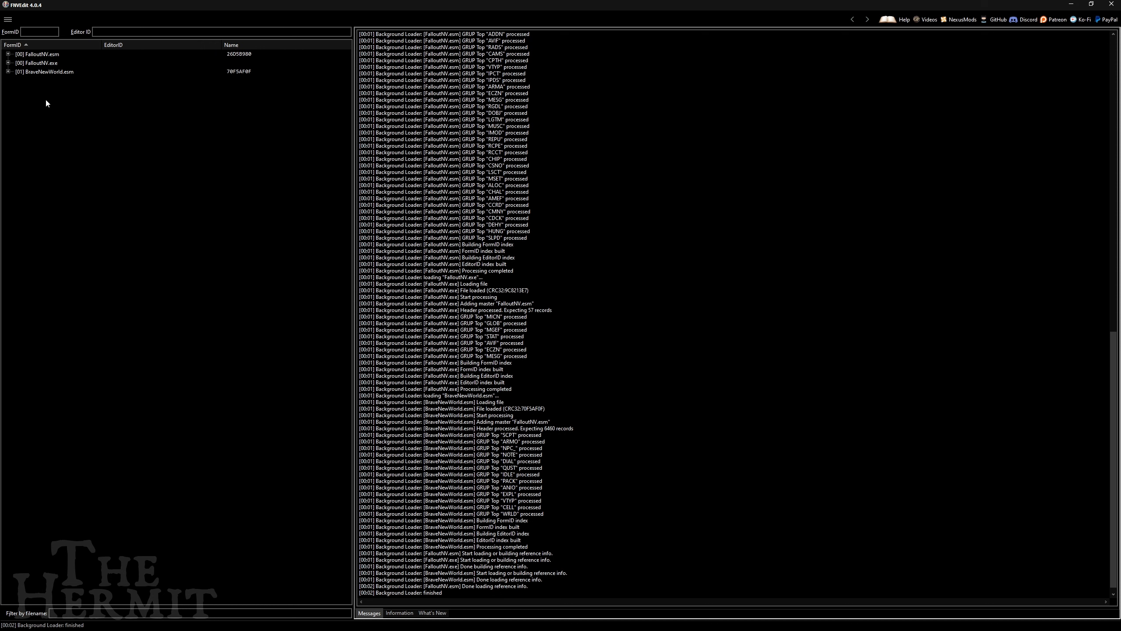
Step: Show the records that reference the Driver Nephi NPC in BraveNewWorld.esm and sort them by file
{"action": "left_click", "coordinate": [8, 72]}
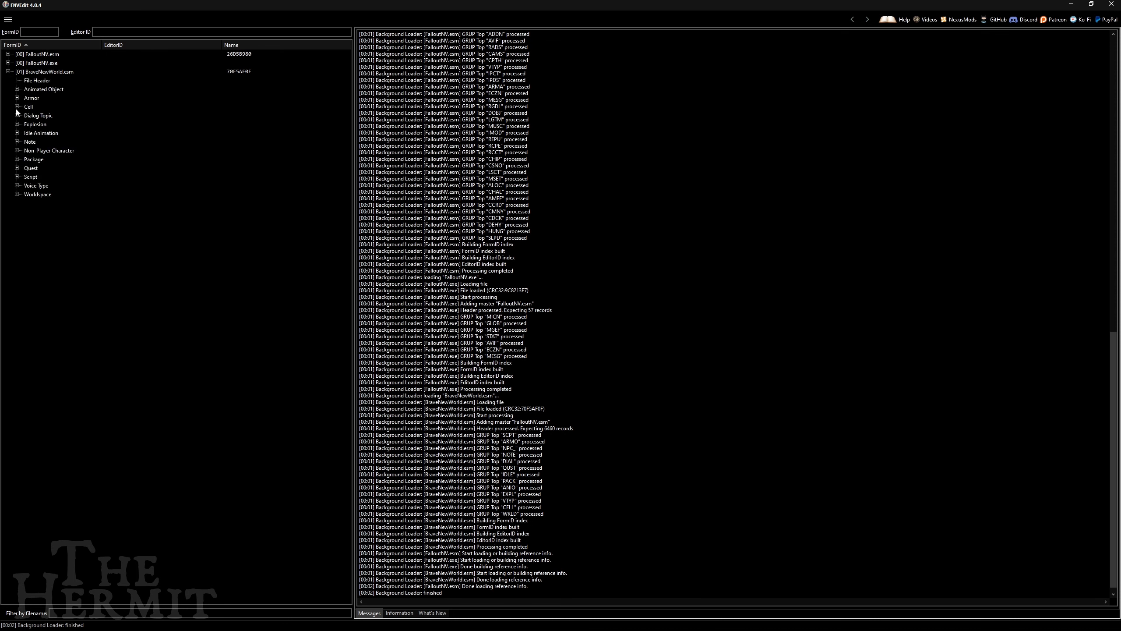
{"action": "left_click", "coordinate": [15, 151]}
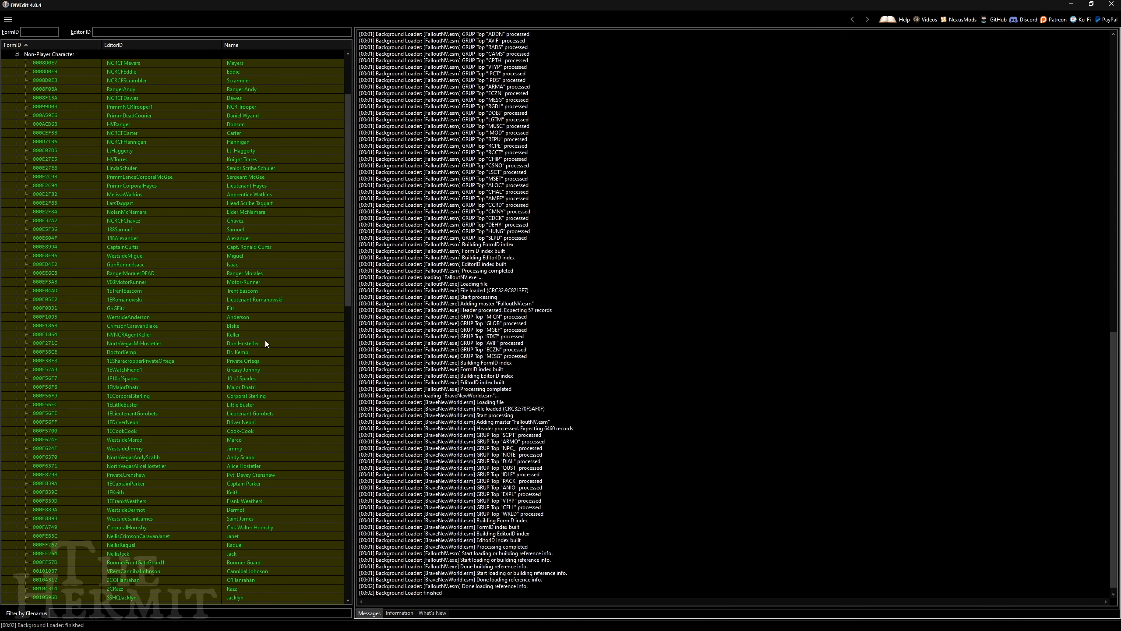
{"action": "left_click", "coordinate": [243, 424]}
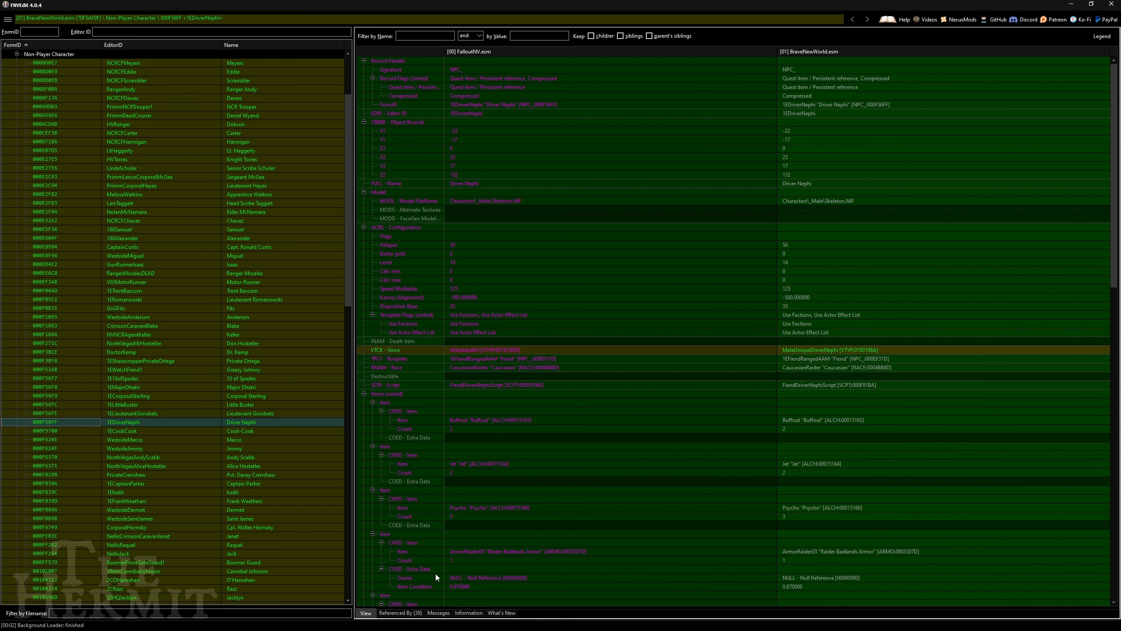
{"action": "left_click", "coordinate": [400, 614]}
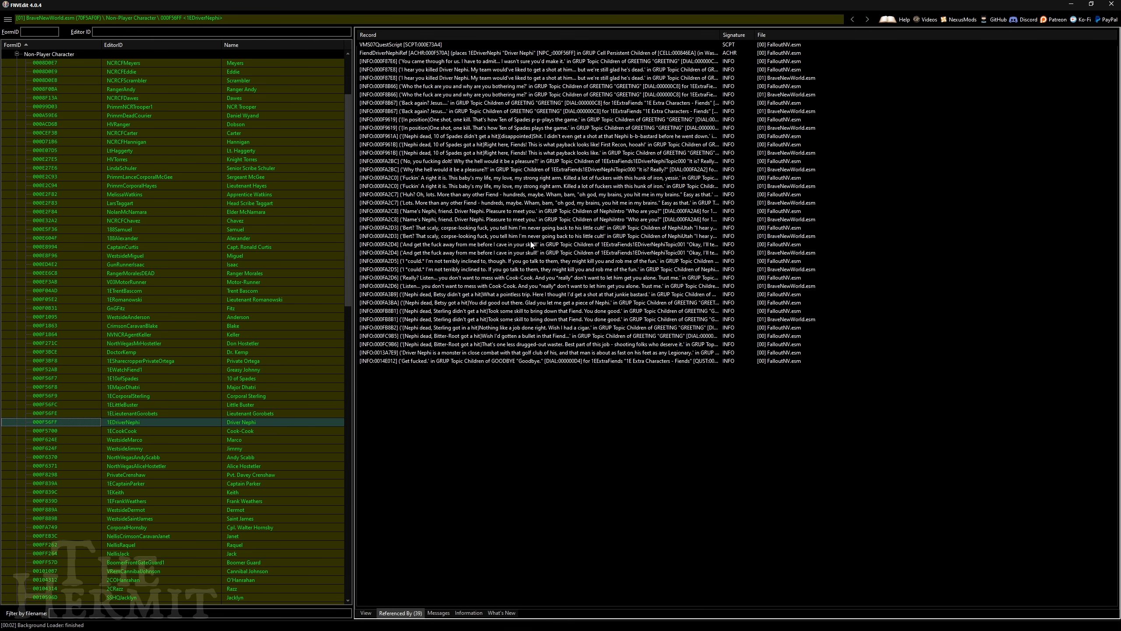
{"action": "left_click", "coordinate": [793, 35]}
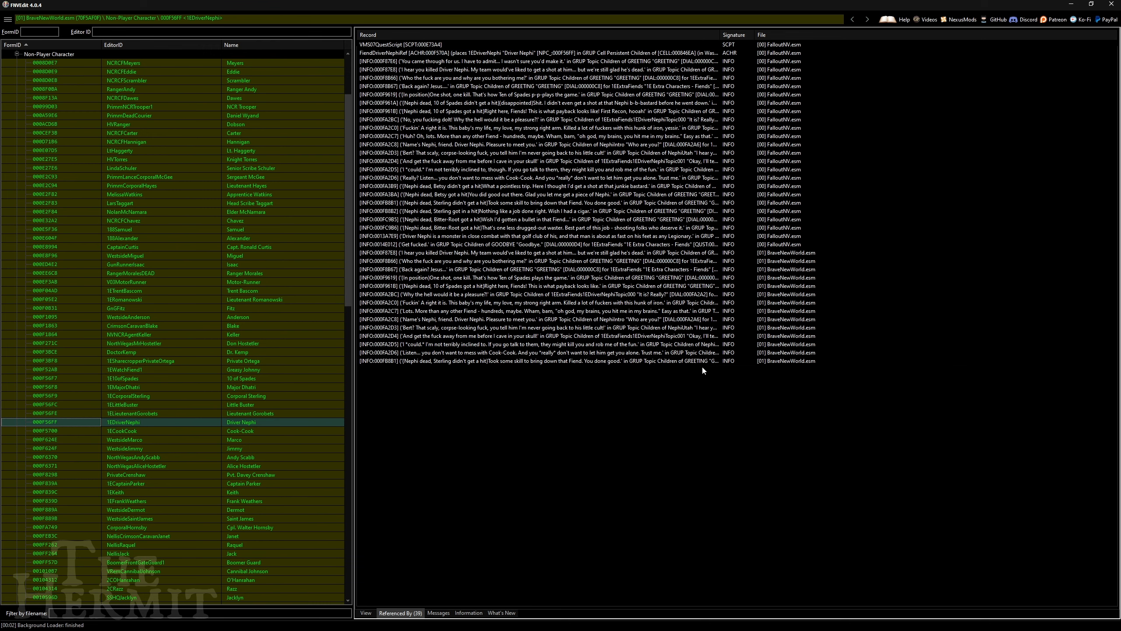
Step: Select all of Driver Nephi's BraveNewWorld.esm references, then read their FormIDs one by one starting from 000F87E8
{"action": "left_click", "coordinate": [739, 253]}
{"action": "left_click", "coordinate": [663, 361], "text": "shift"}
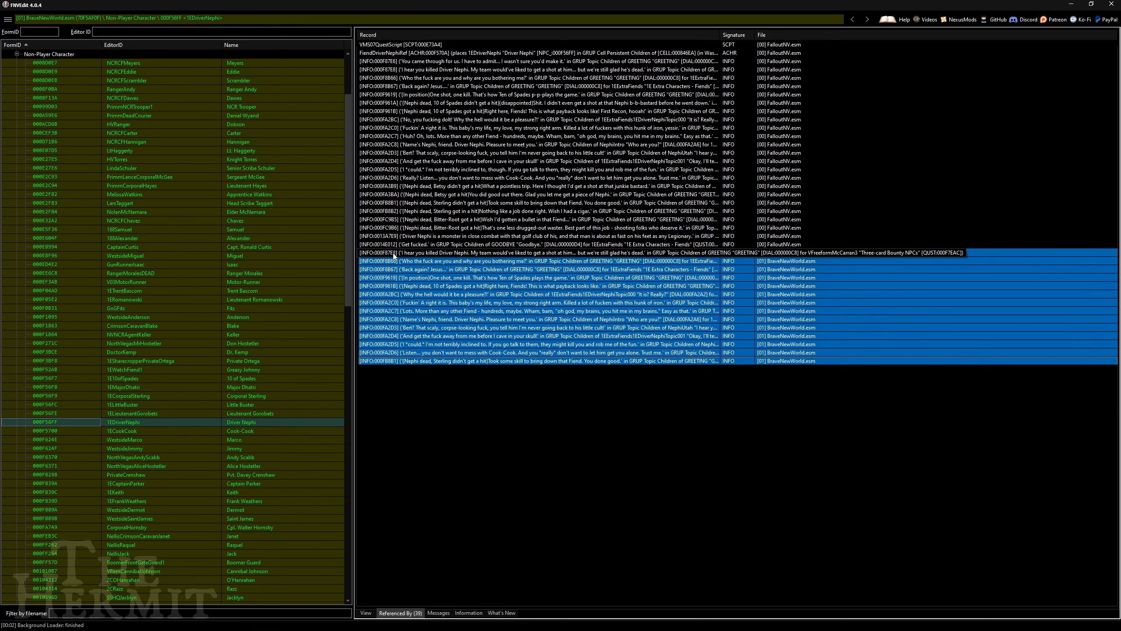
{"action": "left_click", "coordinate": [379, 256]}
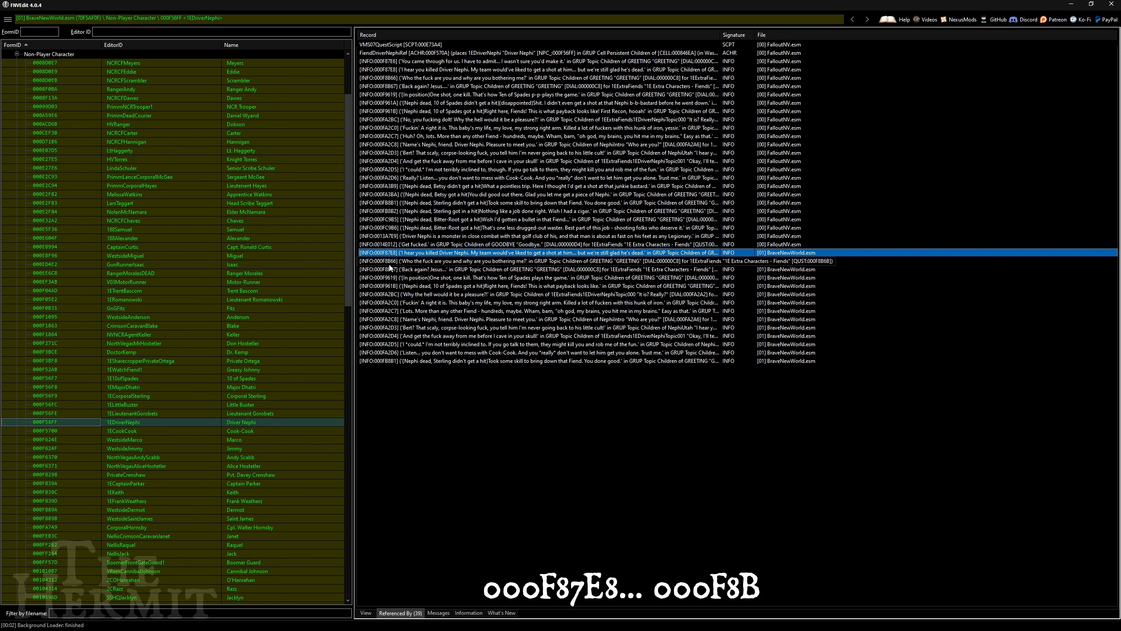
{"action": "left_click", "coordinate": [394, 271]}
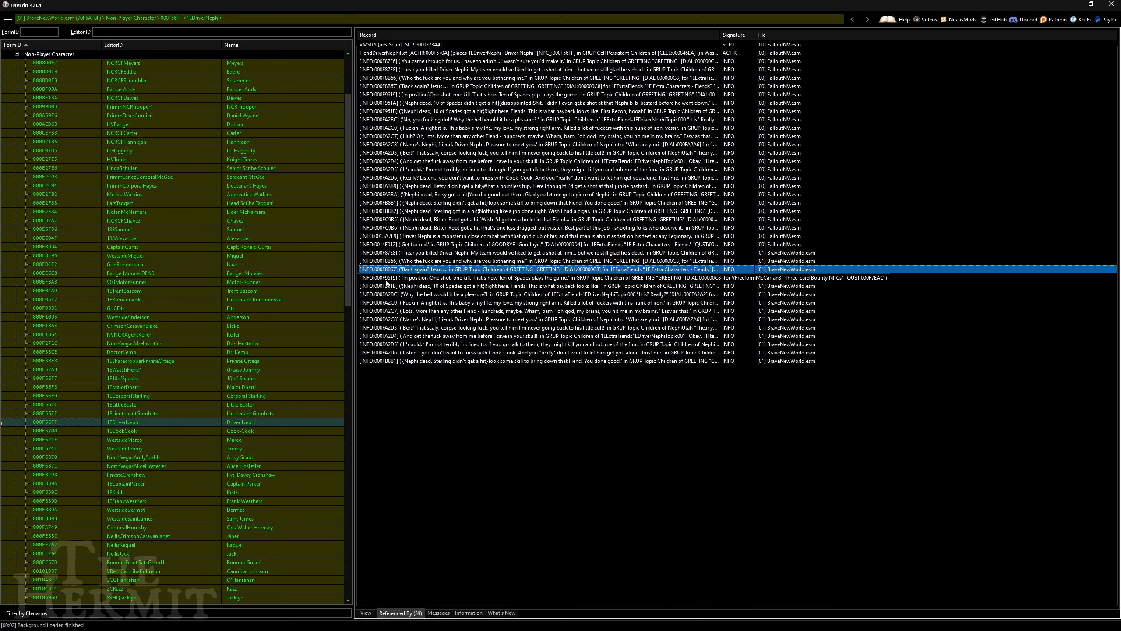
Step: Review the remaining BraveNewWorld.esm dialogue records that reference the Driver Nephi NPC, and collapse the Non-Player Character group
{"action": "left_click", "coordinate": [393, 278]}
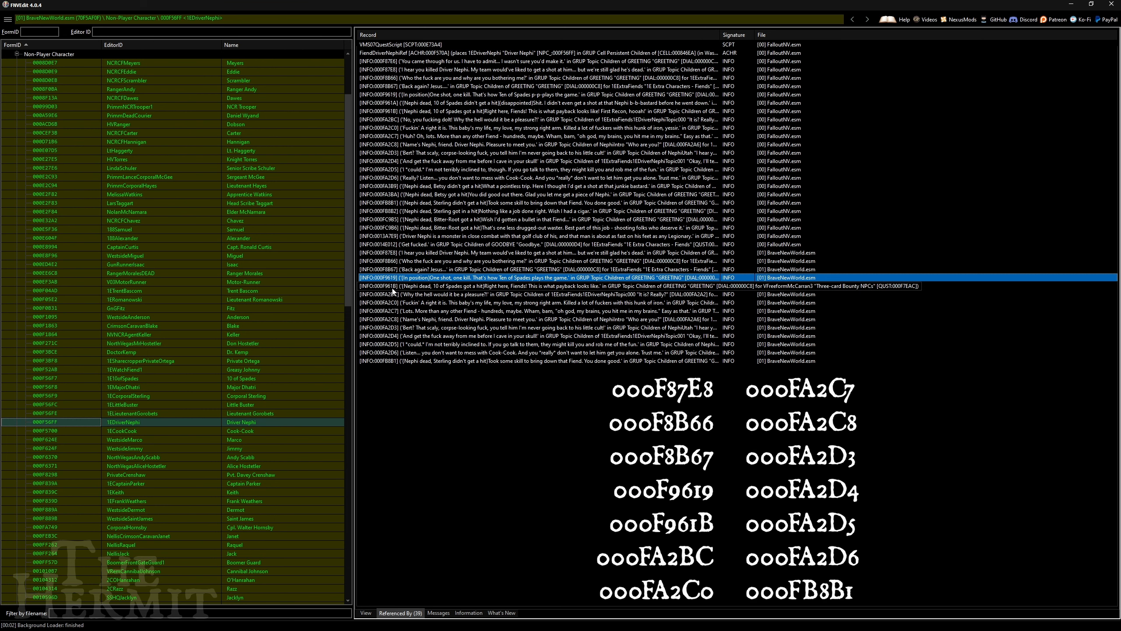
{"action": "left_click", "coordinate": [393, 287]}
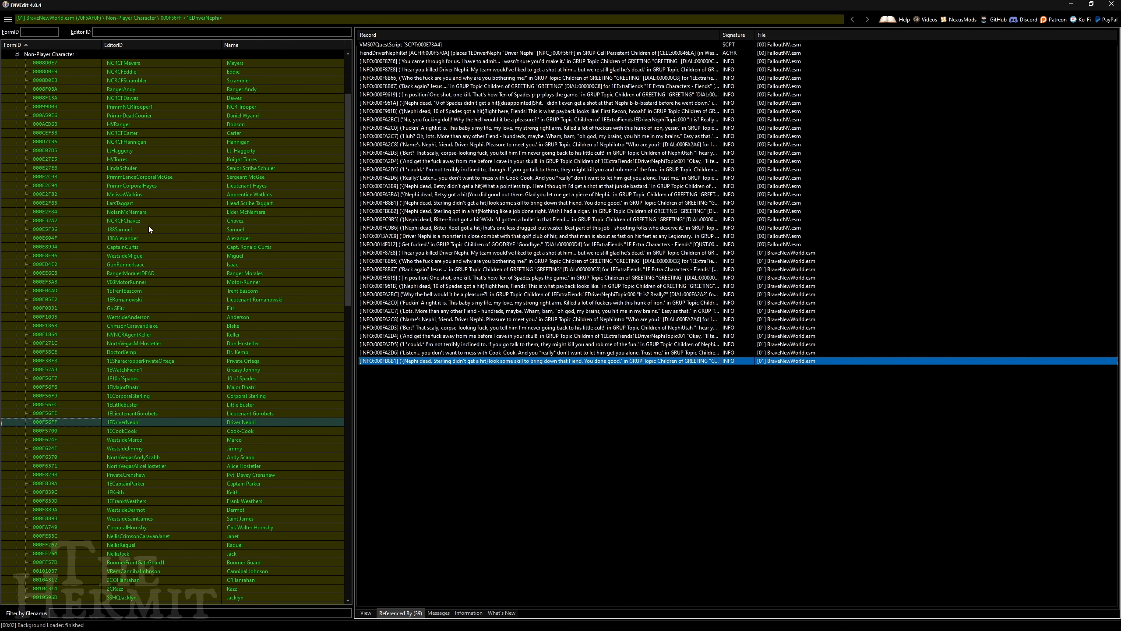
{"action": "scroll", "coordinate": [80, 209], "scroll_direction": "up", "scroll_amount": 4}
{"action": "left_click", "coordinate": [18, 150]}
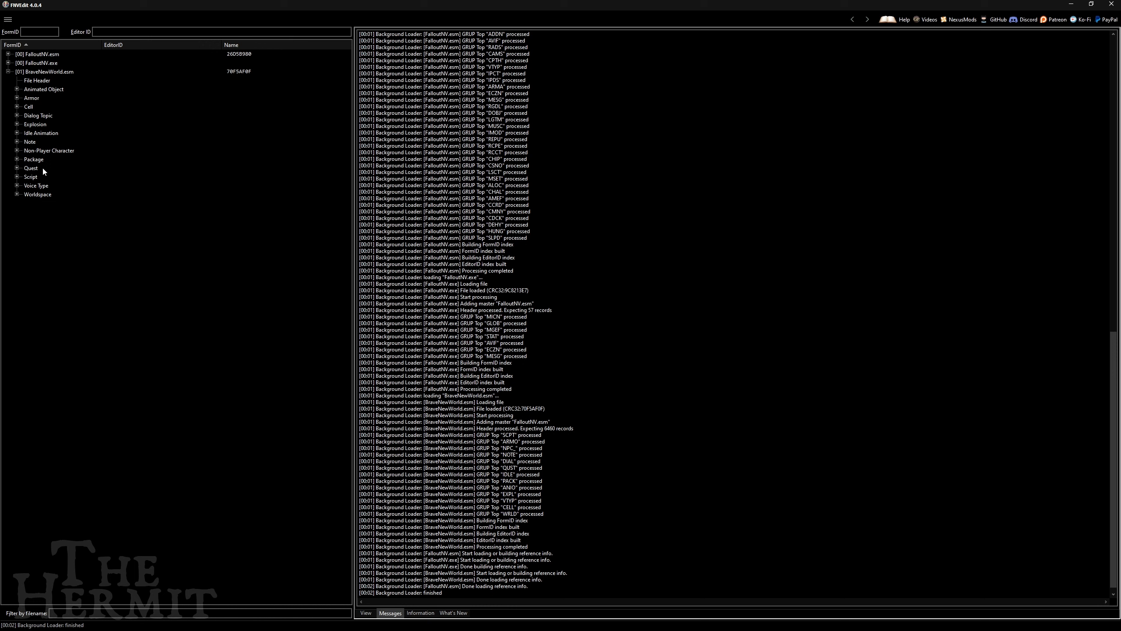
Step: Sort BraveNewWorld.esm's Voice Type records by EditorID and delete MaleUniqueDriverNephi, leaving the group collapsed
{"action": "left_click", "coordinate": [16, 186]}
{"action": "left_click", "coordinate": [158, 43]}
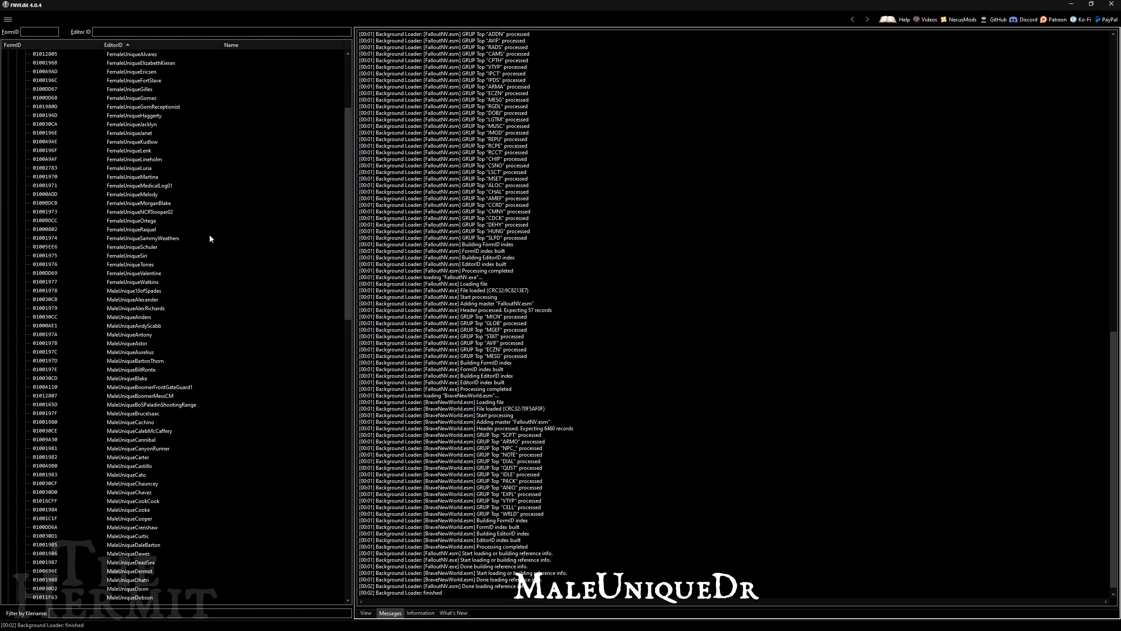
{"action": "scroll", "coordinate": [208, 233], "scroll_direction": "down", "scroll_amount": 15}
{"action": "scroll", "coordinate": [232, 313], "scroll_direction": "up", "scroll_amount": 3}
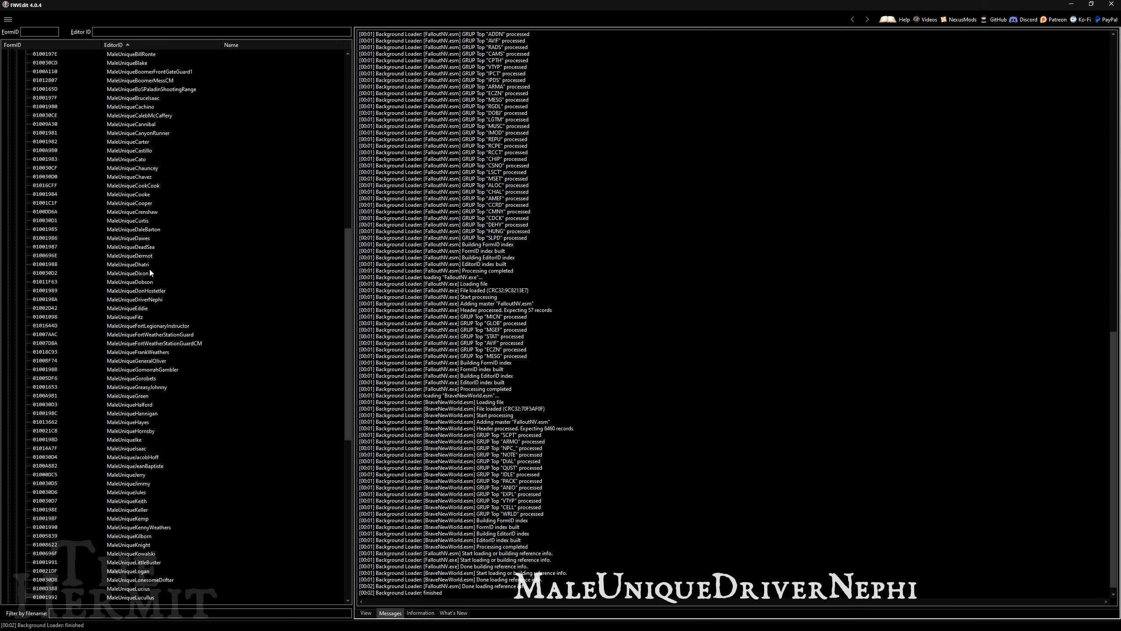
{"action": "left_click", "coordinate": [148, 299]}
{"action": "scroll", "coordinate": [170, 209], "scroll_direction": "up", "scroll_amount": 17}
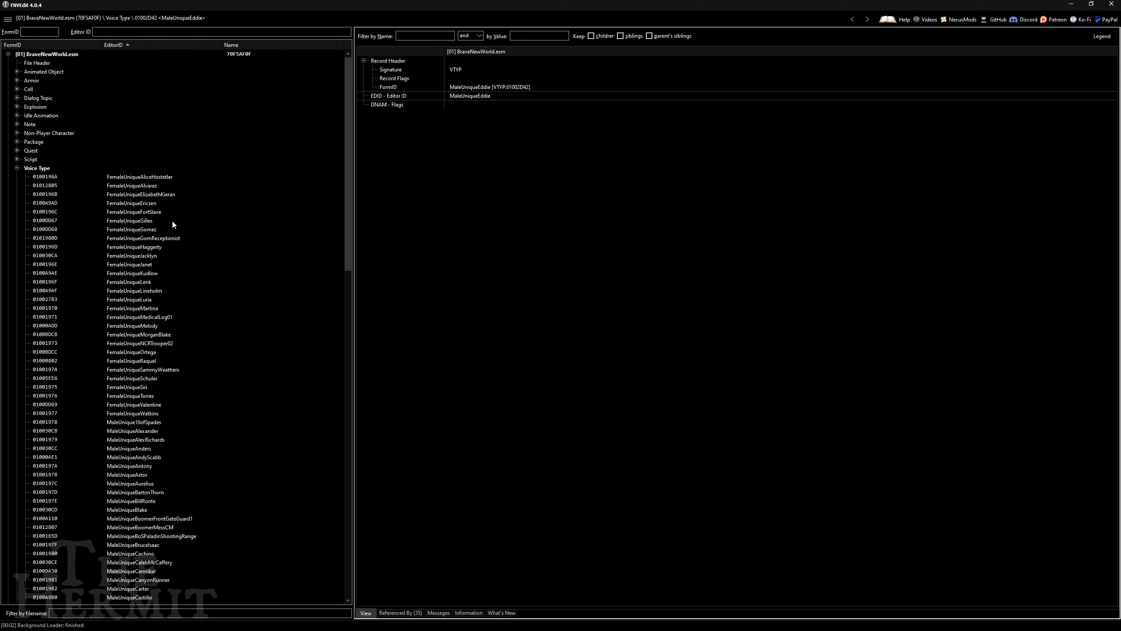
{"action": "left_click", "coordinate": [16, 168]}
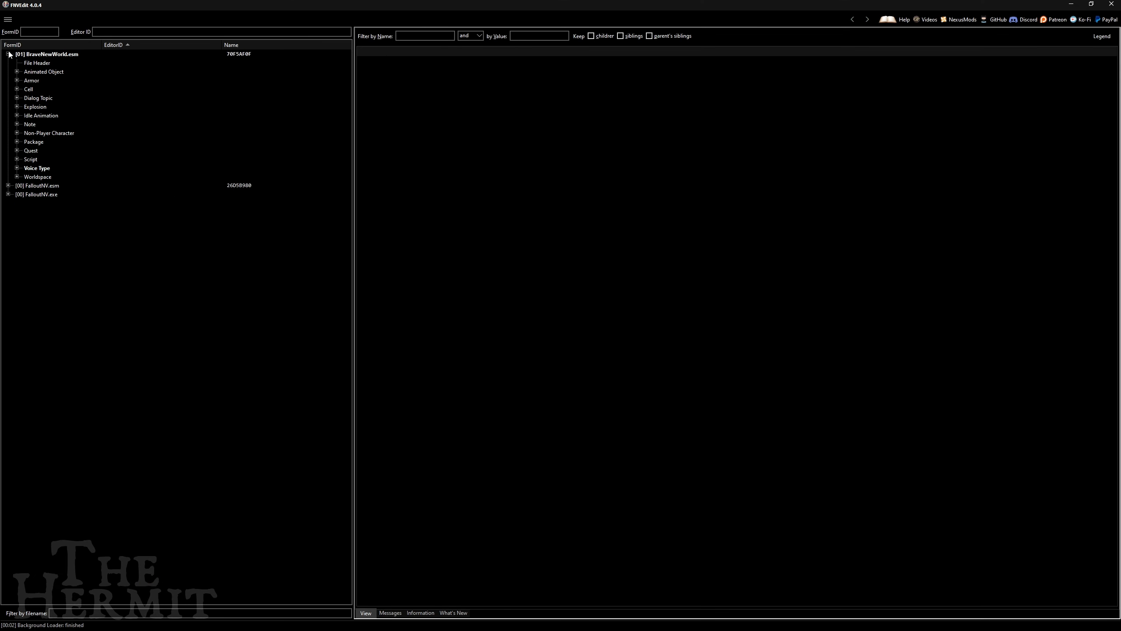
Step: Restore the FormID sorting and check BraveNewWorld.esm for errors
{"action": "left_click", "coordinate": [24, 46]}
{"action": "left_click", "coordinate": [62, 72]}
{"action": "right_click", "coordinate": [63, 72]}
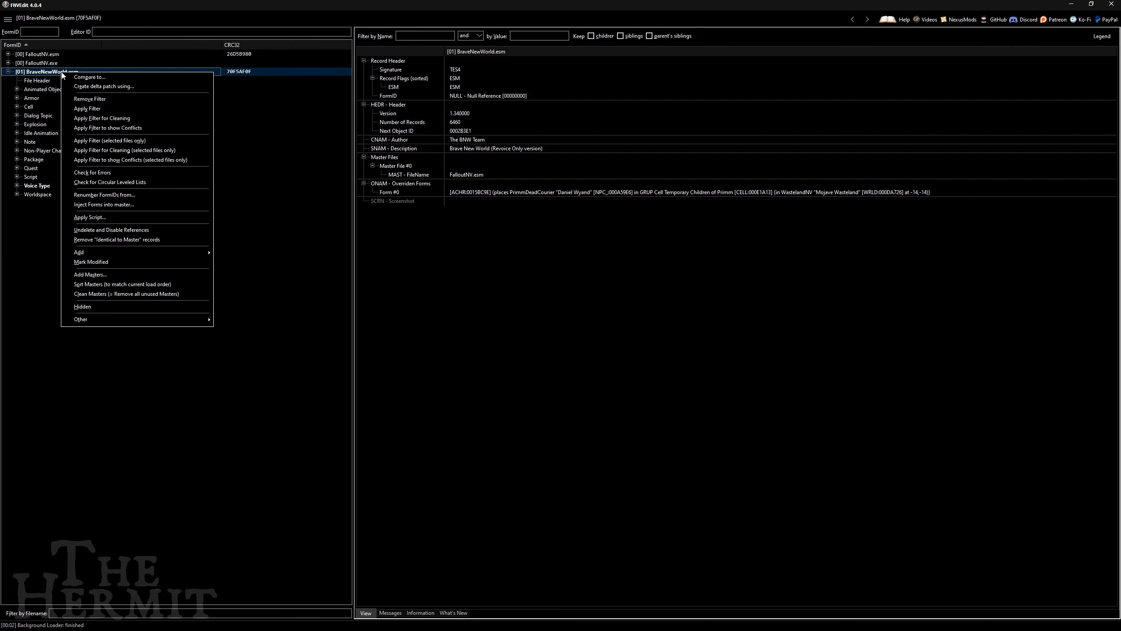
{"action": "left_click", "coordinate": [106, 172]}
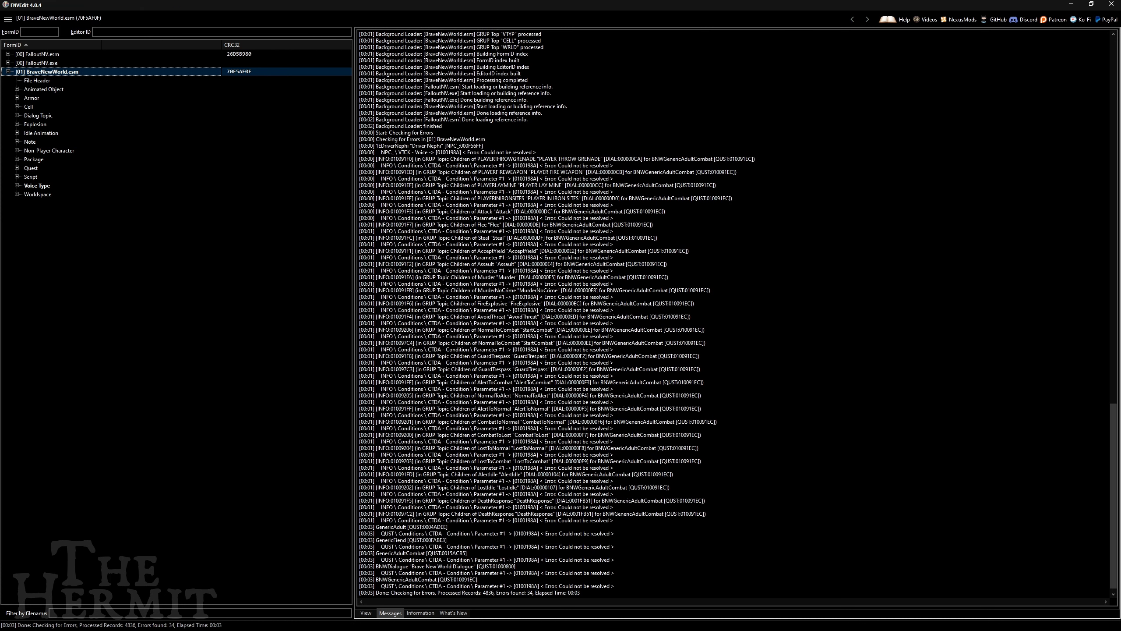
{"action": "left_click_drag", "start_coordinate": [534, 592], "coordinate": [499, 593]}
{"action": "left_click", "coordinate": [499, 586]}
{"action": "type", "text": "."}
Step: Permanently remove the 1EDriverNephi record (000F56FF) from BraveNewWorld.esm's Non-Player Character group
{"action": "left_click", "coordinate": [17, 151]}
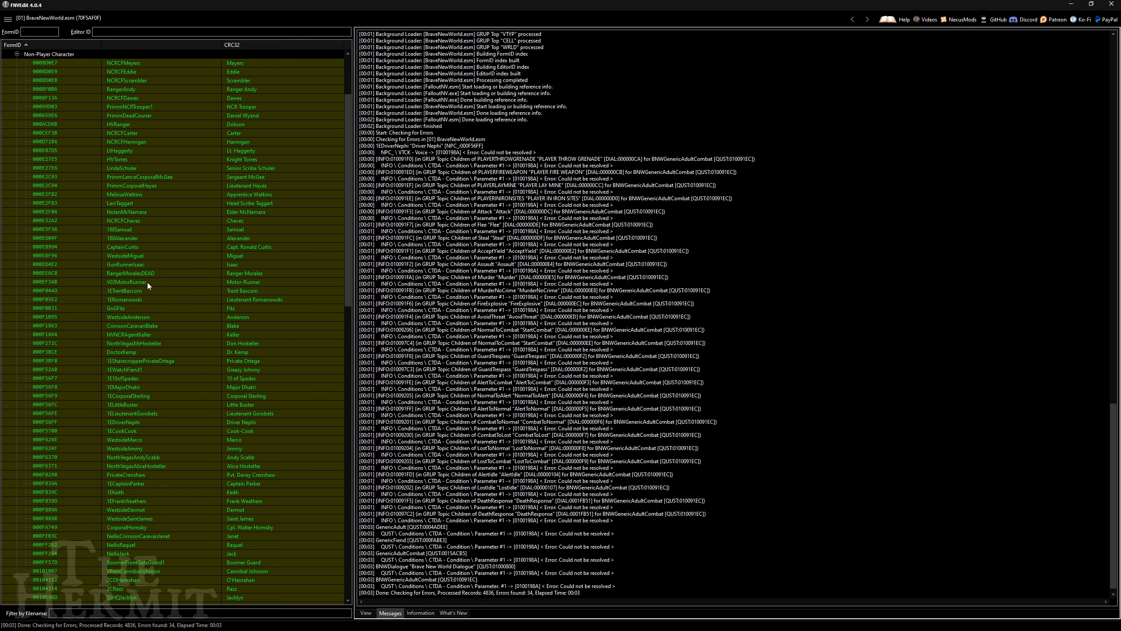
{"action": "scroll", "coordinate": [150, 290], "scroll_direction": "down", "scroll_amount": 3}
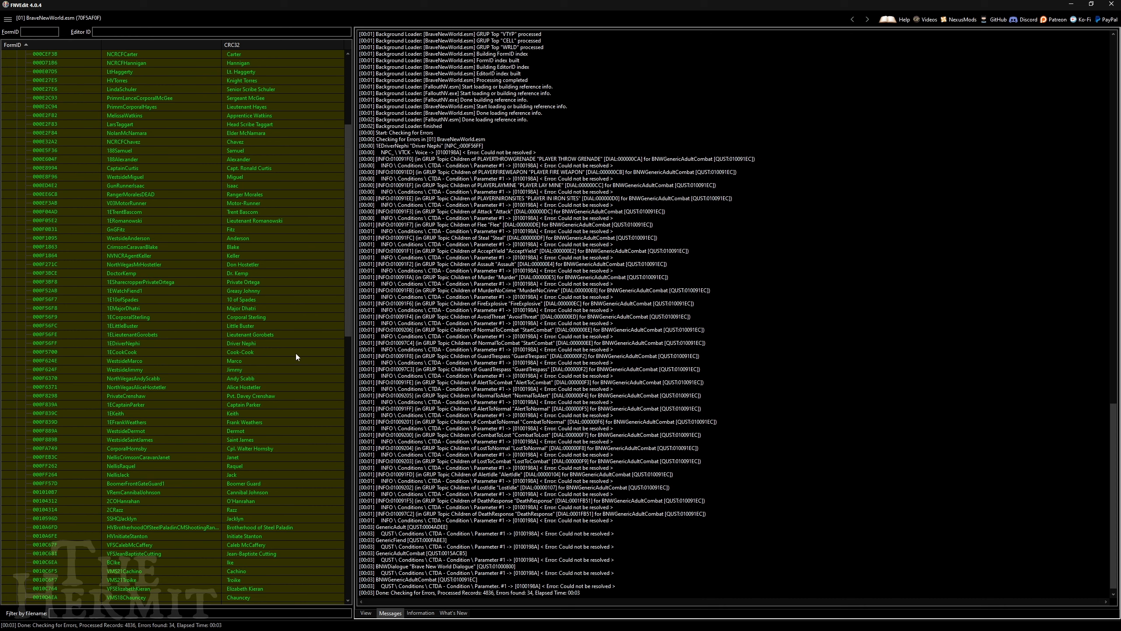
{"action": "left_click", "coordinate": [253, 345]}
{"action": "key", "text": "Delete"}
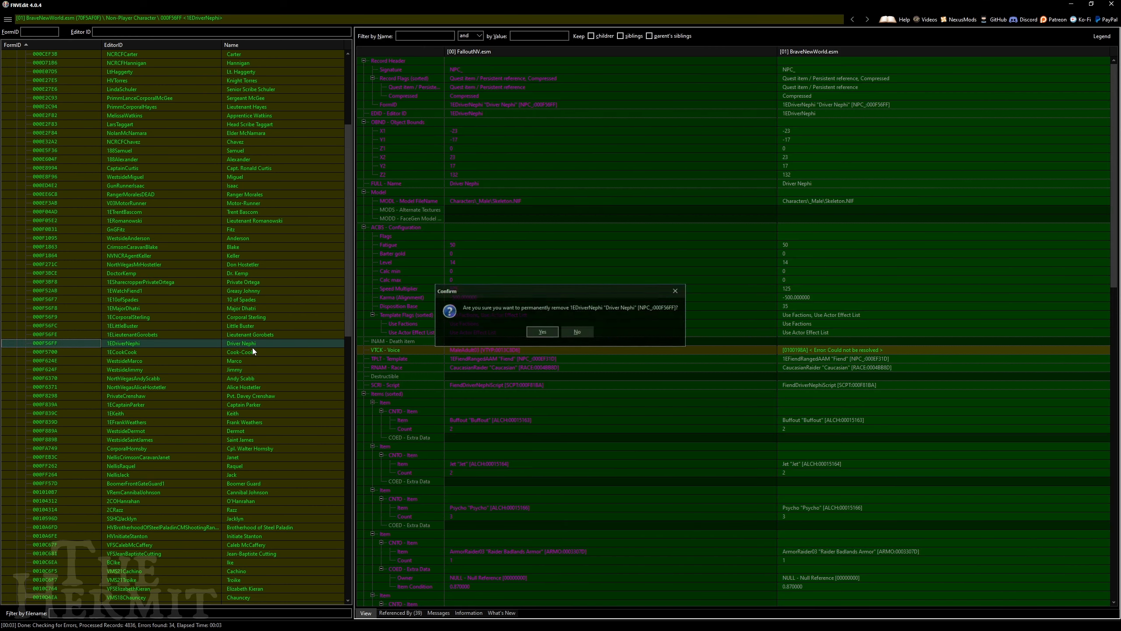
{"action": "key", "text": "Return"}
{"action": "scroll", "coordinate": [251, 354], "scroll_direction": "up", "scroll_amount": 7}
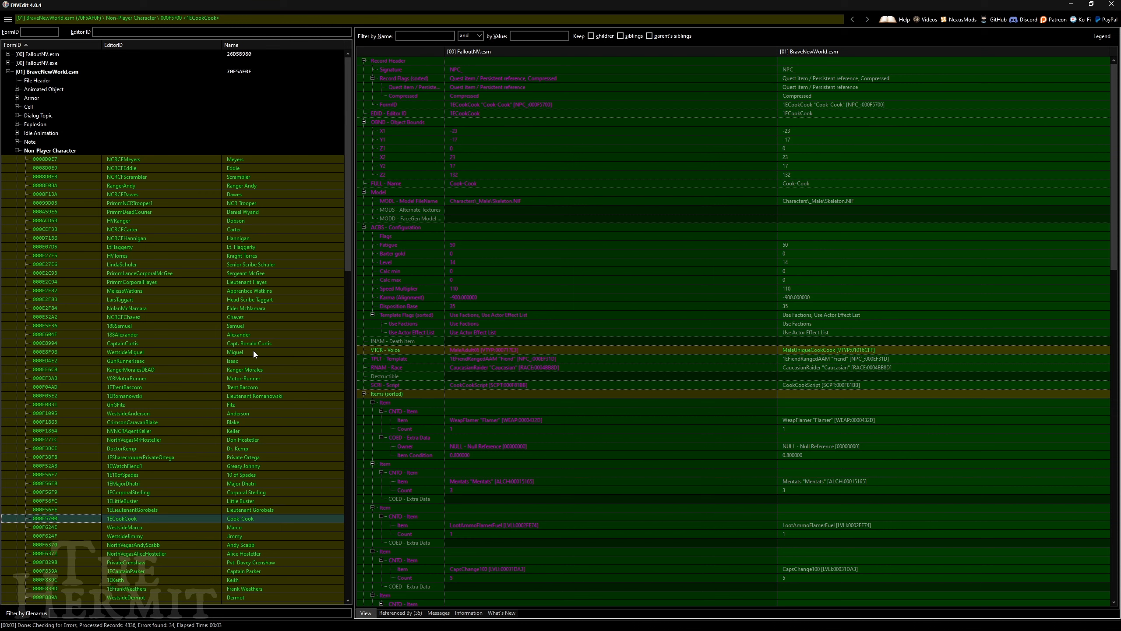
Step: Look up FormID 010091F0 and delete its GetIsVoiceType condition that references the unresolved voice type 0100198A
{"action": "left_click", "coordinate": [43, 32]}
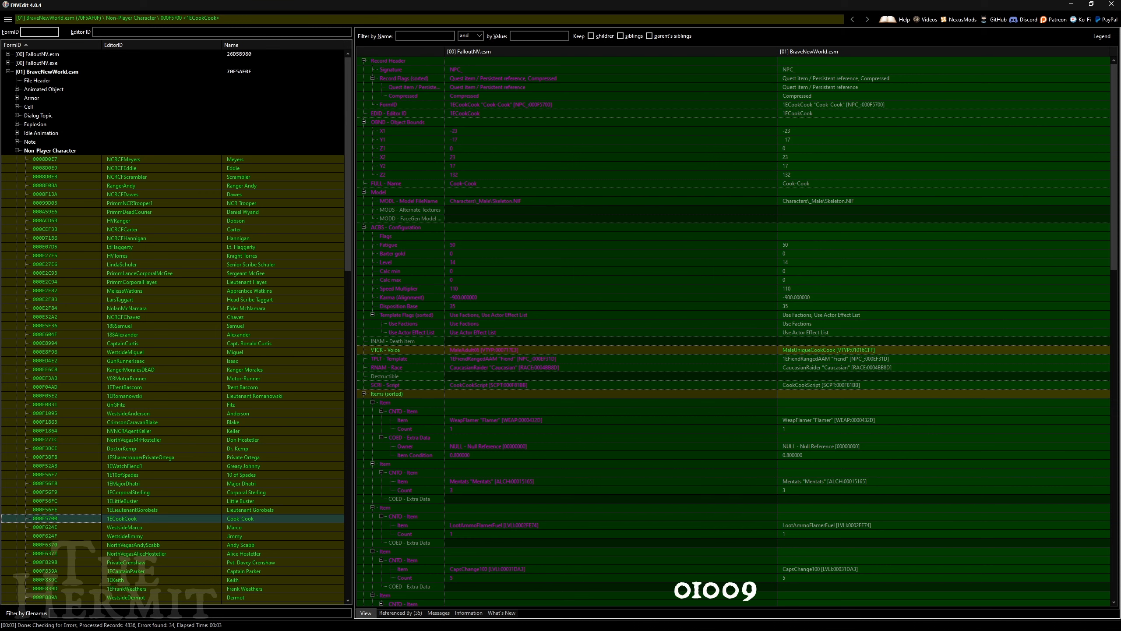
{"action": "type", "text": "010091F0"}
{"action": "key", "text": "Return"}
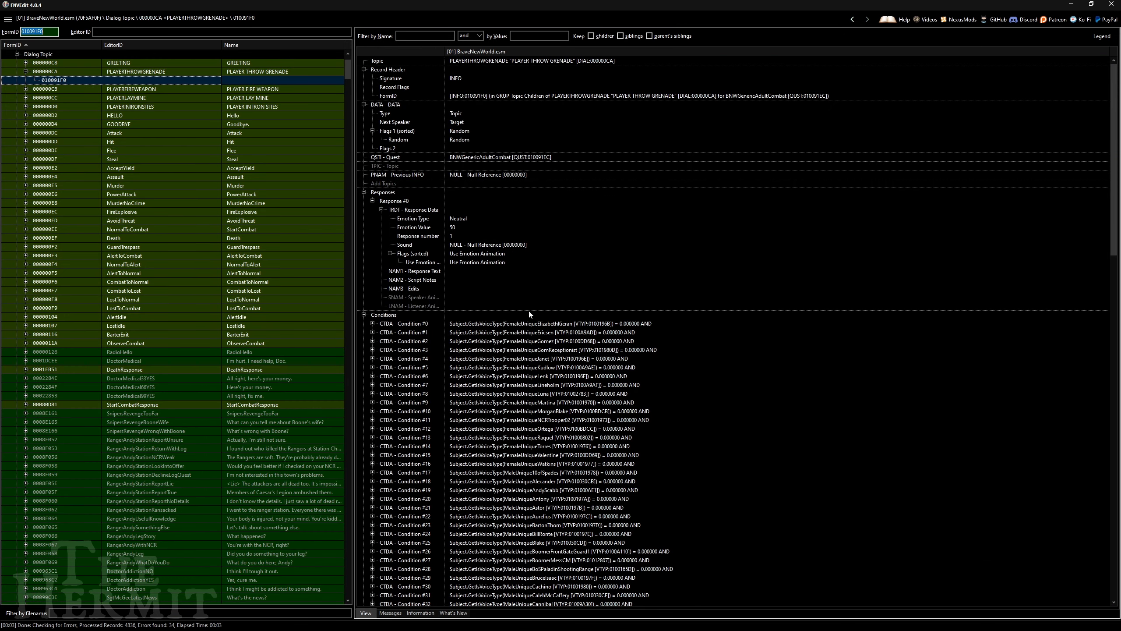
{"action": "scroll", "coordinate": [528, 308], "scroll_direction": "down", "scroll_amount": 7}
{"action": "scroll", "coordinate": [527, 307], "scroll_direction": "up", "scroll_amount": 8}
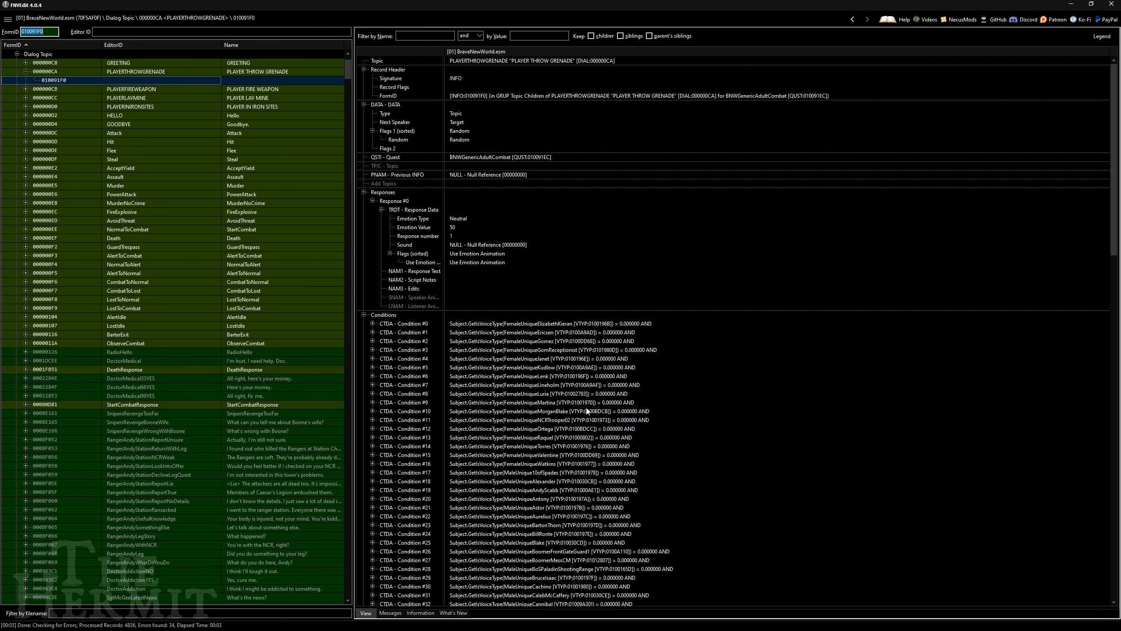
{"action": "scroll", "coordinate": [586, 412], "scroll_direction": "down", "scroll_amount": 10}
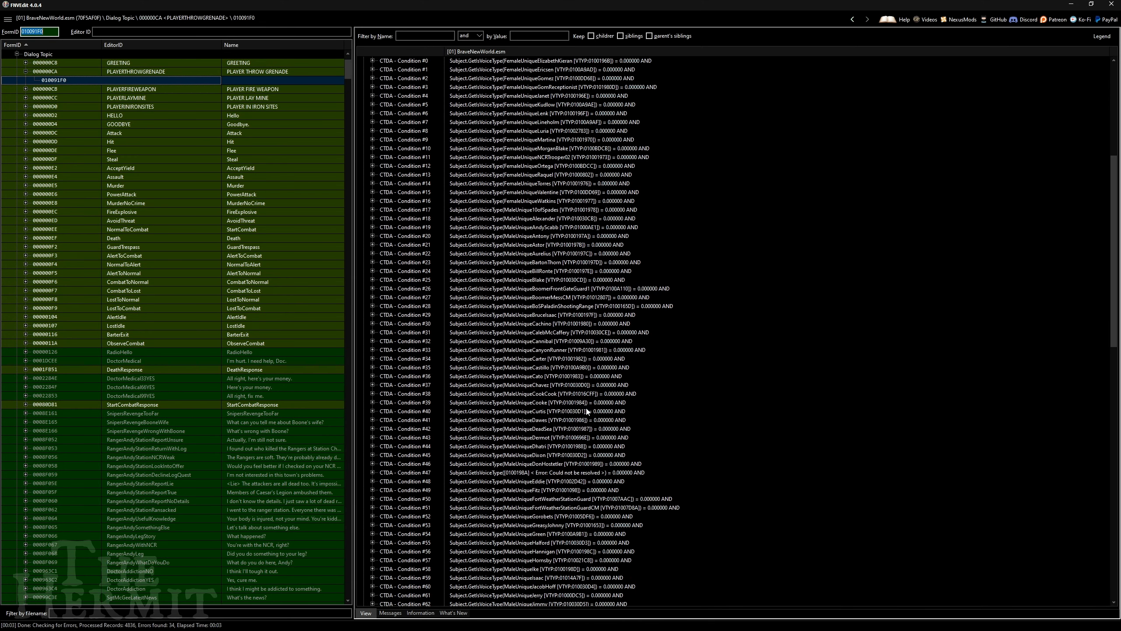
{"action": "scroll", "coordinate": [587, 412], "scroll_direction": "down", "scroll_amount": 3}
{"action": "left_click", "coordinate": [563, 394]}
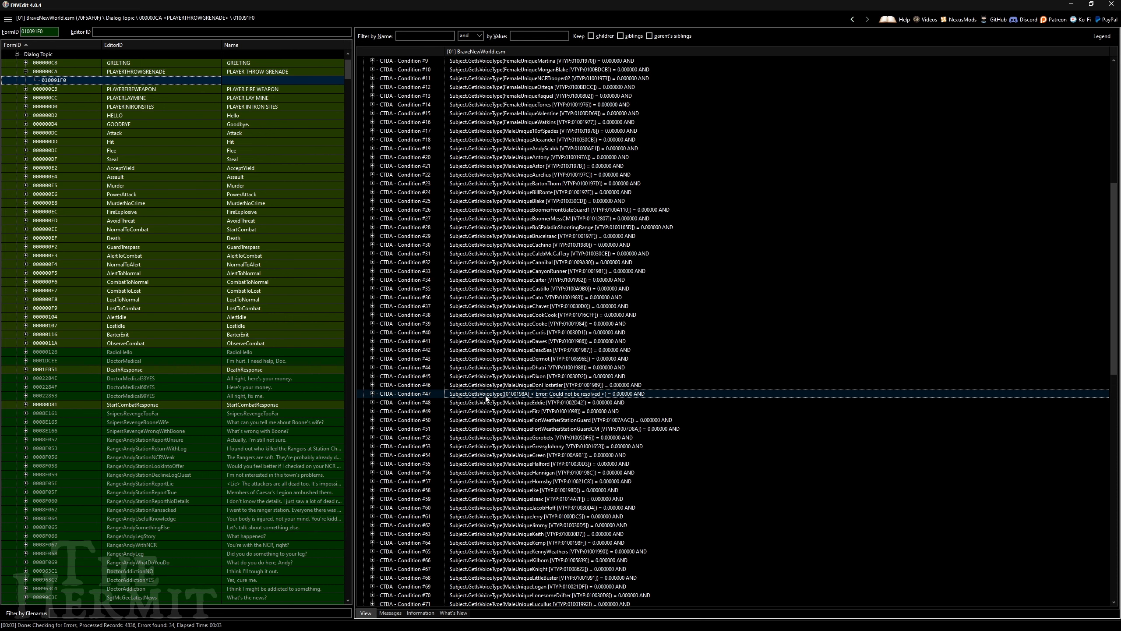
{"action": "key", "text": "Delete"}
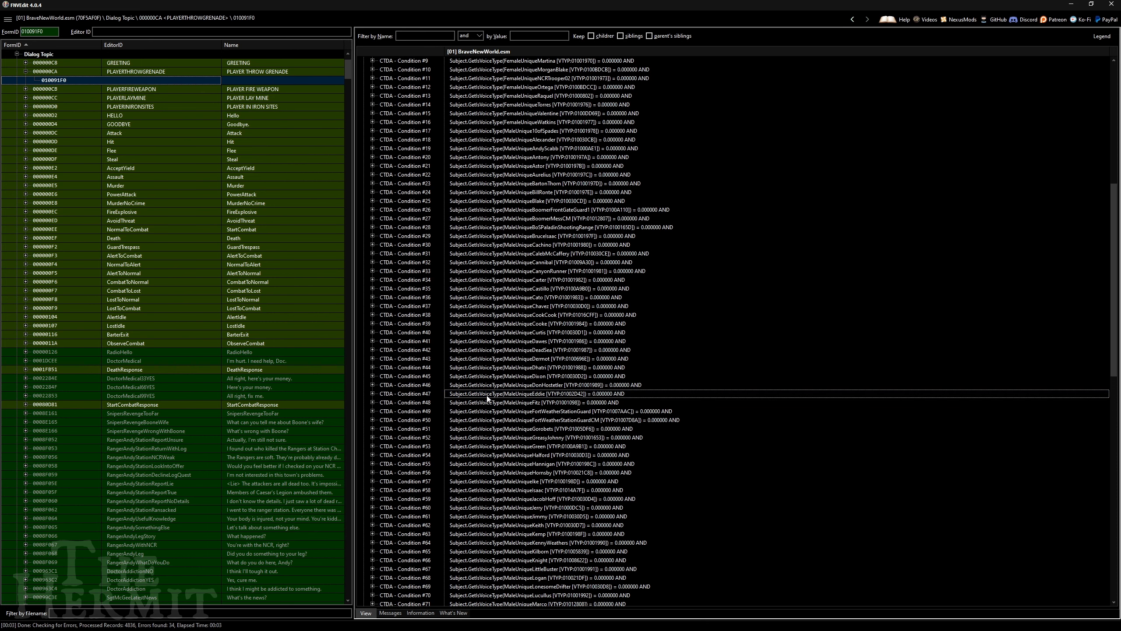
Step: Look up FormID 010091ED and delete its condition referencing the unresolved voice type 0100198A
{"action": "left_click_drag", "start_coordinate": [50, 32], "coordinate": [15, 32]}
{"action": "type", "text": "010091ED"}
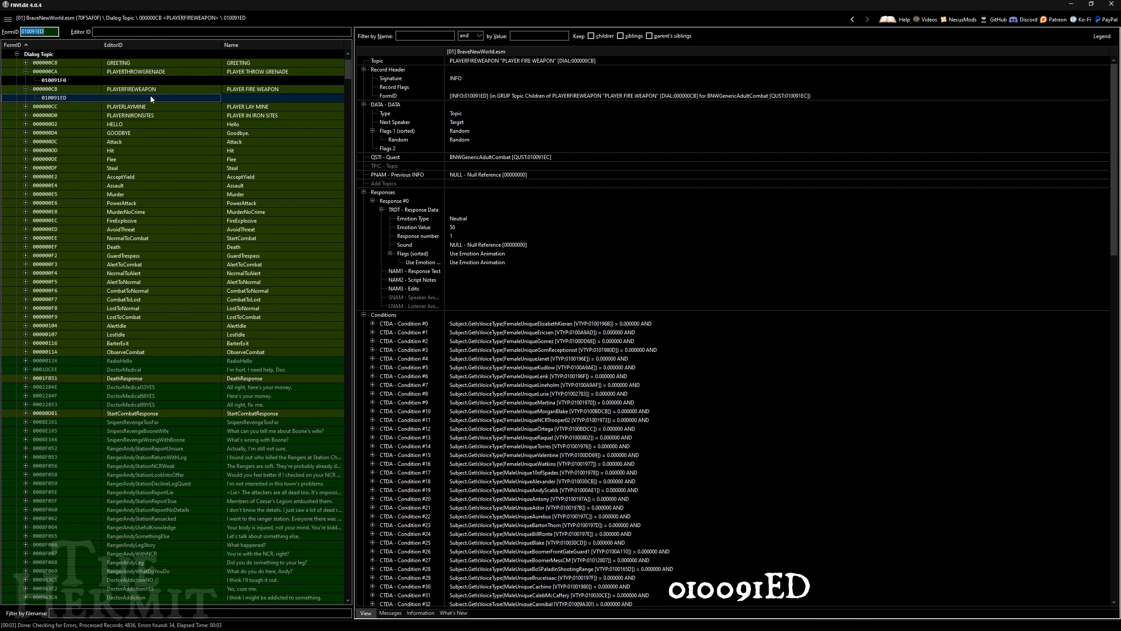
{"action": "scroll", "coordinate": [564, 380], "scroll_direction": "down", "scroll_amount": 11}
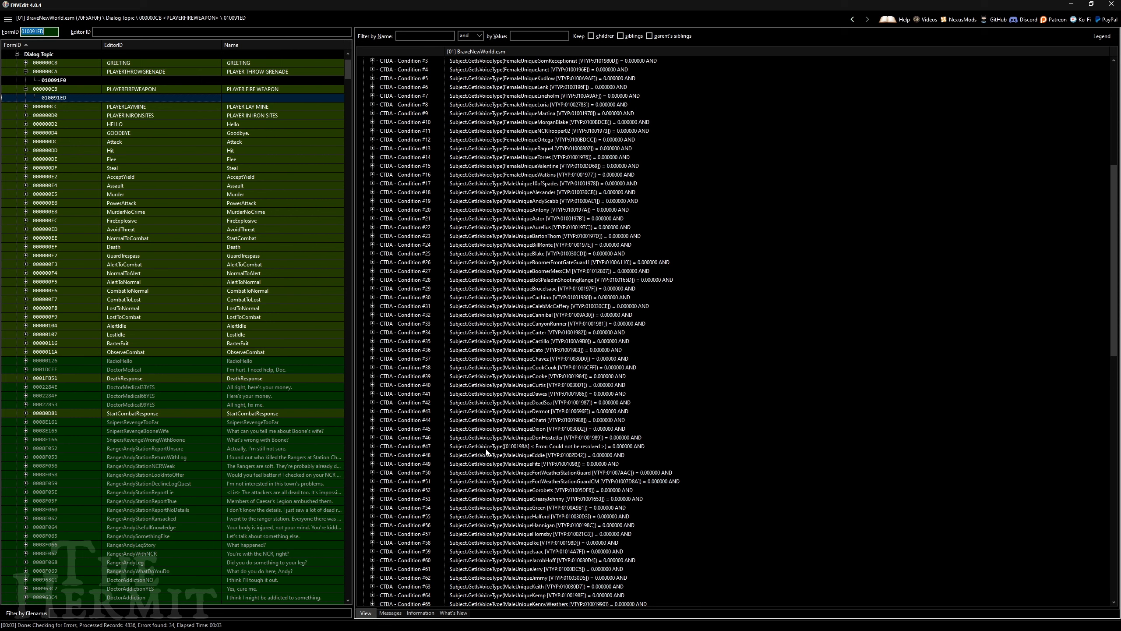
{"action": "left_click", "coordinate": [490, 447]}
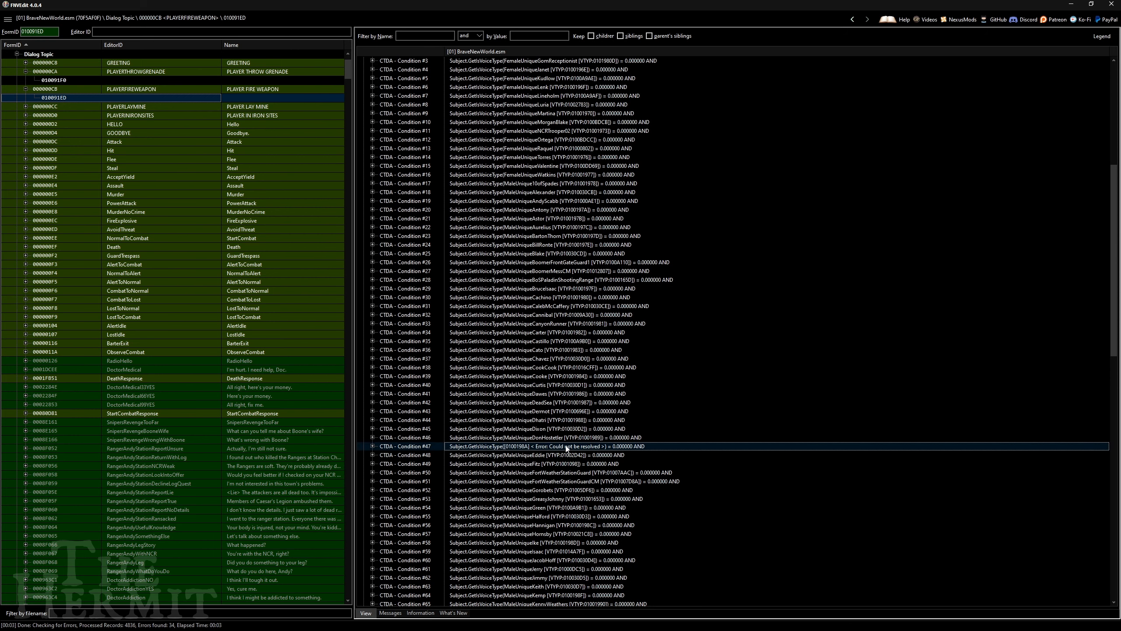
{"action": "key", "text": "Delete"}
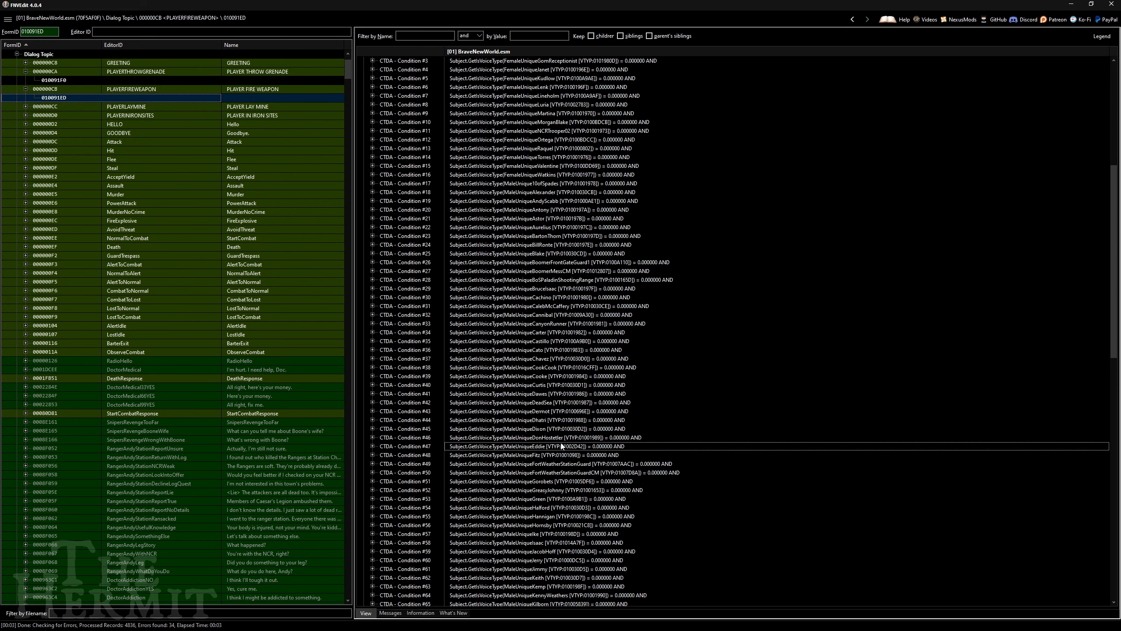
Step: Look up FormID 010091EF and delete its condition referencing the unresolved voice type 0100198A
{"action": "double_click", "coordinate": [40, 32]}
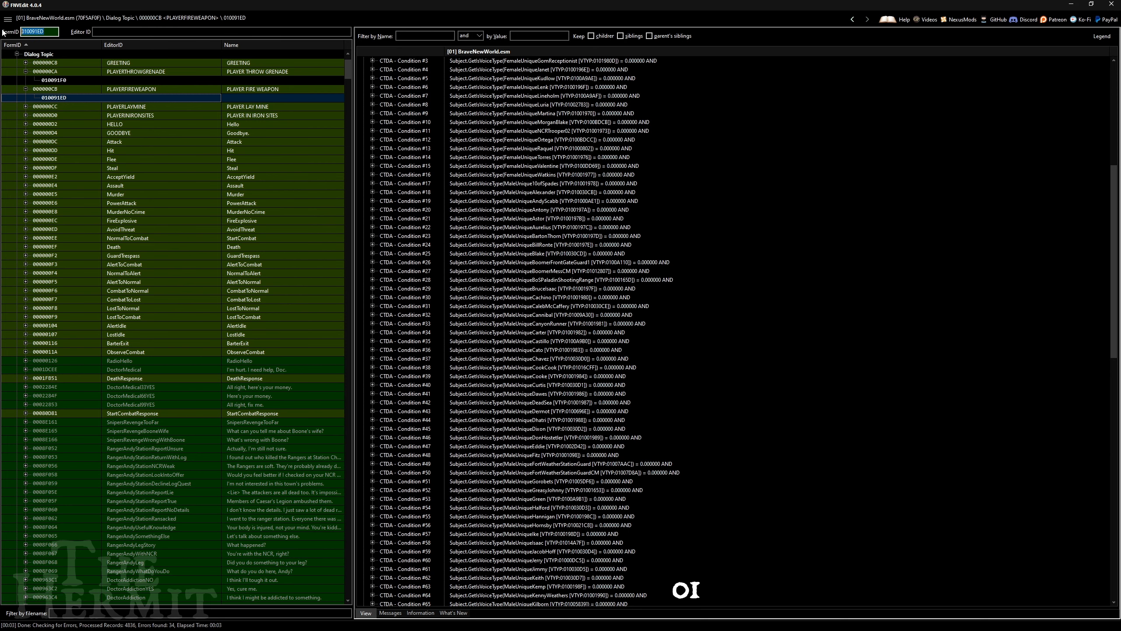
{"action": "type", "text": "010091"}
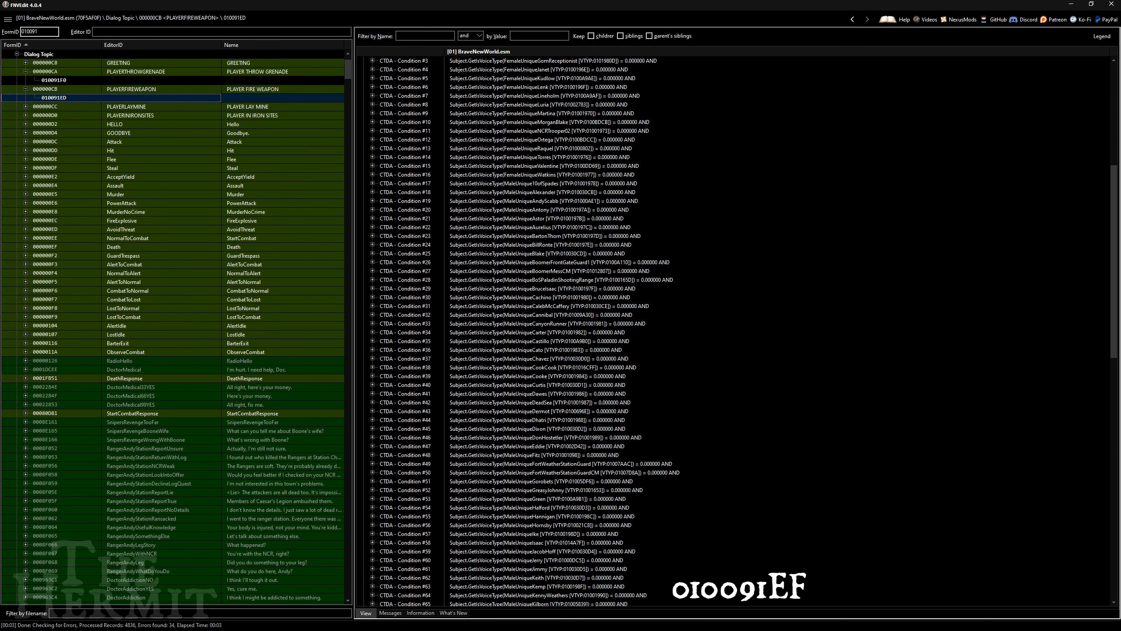
{"action": "type", "text": "EF"}
{"action": "key", "text": "Return"}
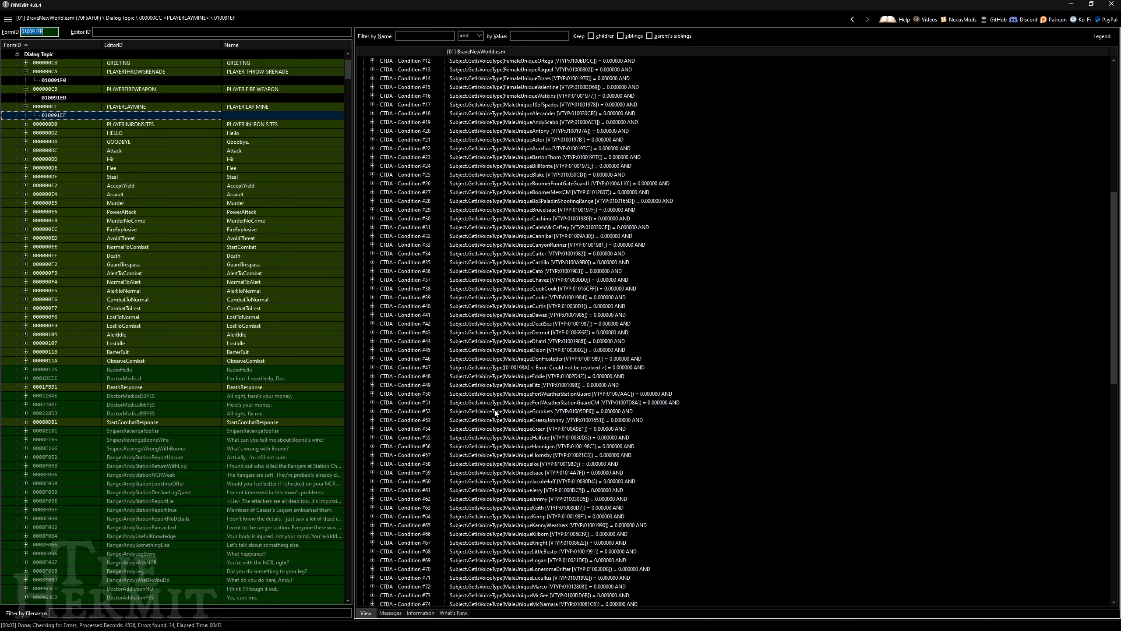
{"action": "left_click", "coordinate": [562, 369]}
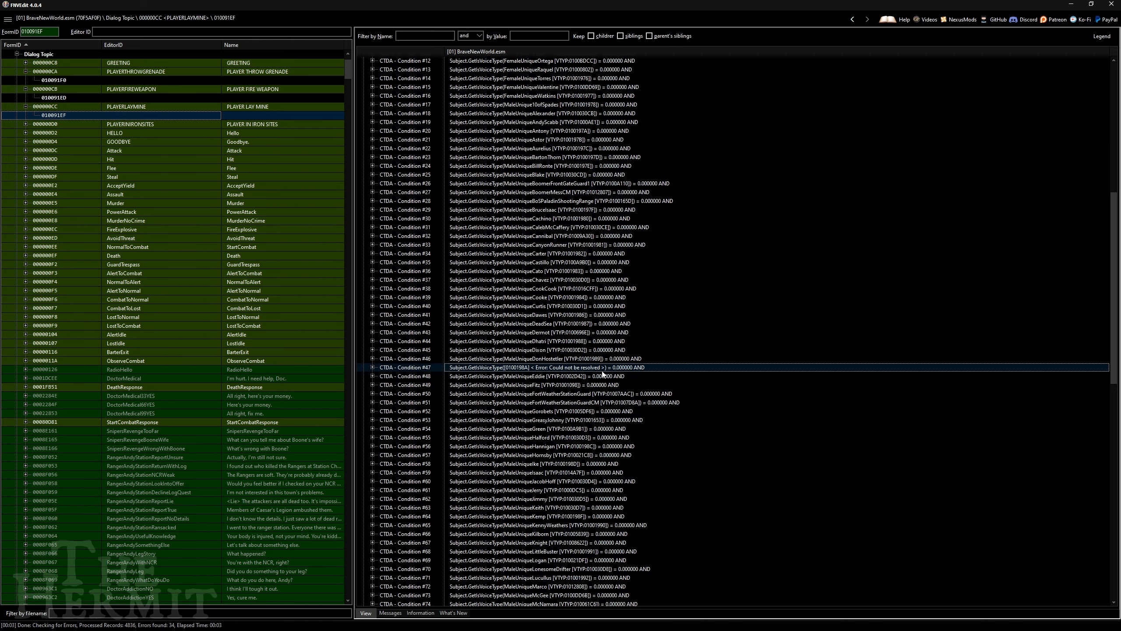
{"action": "key", "text": "Delete"}
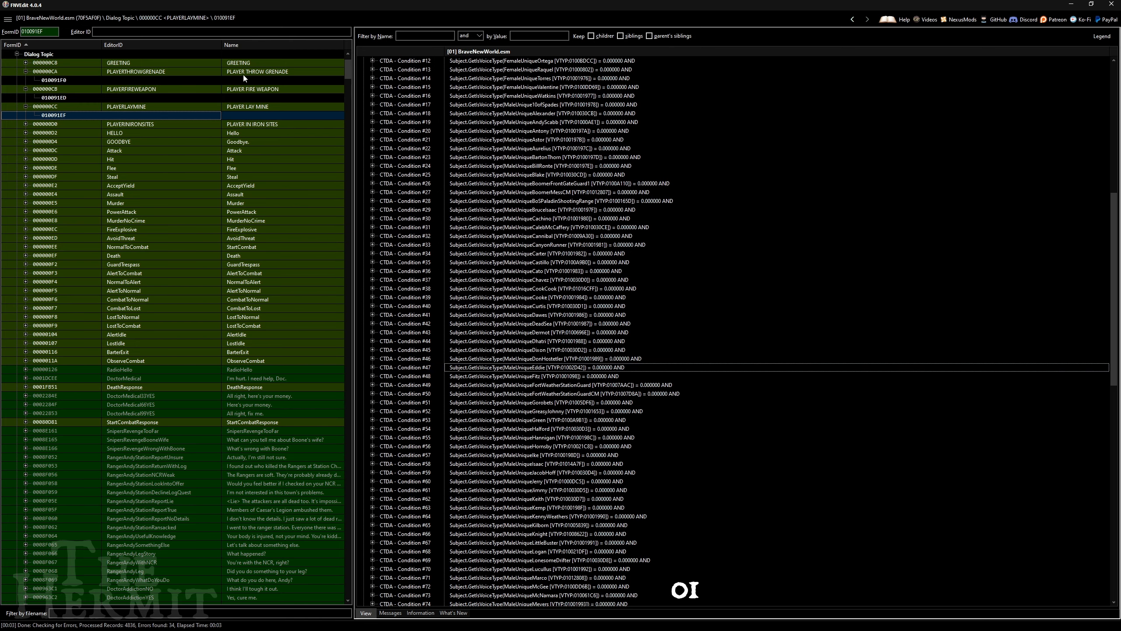
Step: Look up FormID 010091EE and delete its condition referencing the unresolved voice type 0100198A
{"action": "left_click_drag", "start_coordinate": [50, 32], "coordinate": [2, 34]}
{"action": "type", "text": "010"}
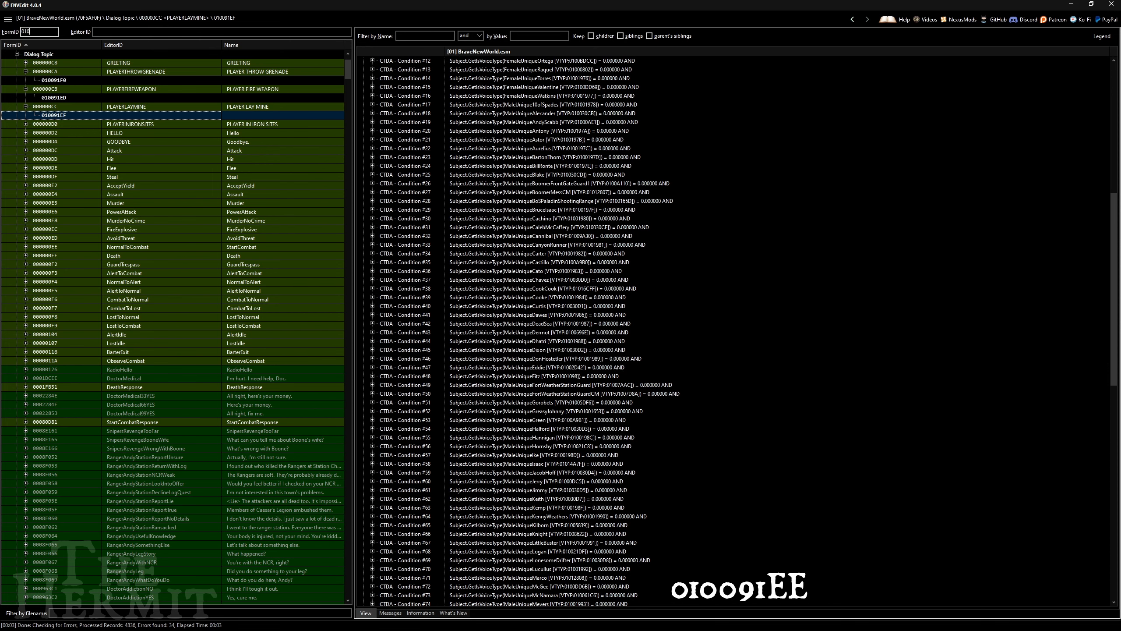
{"action": "type", "text": "091EE"}
{"action": "key", "text": "Return"}
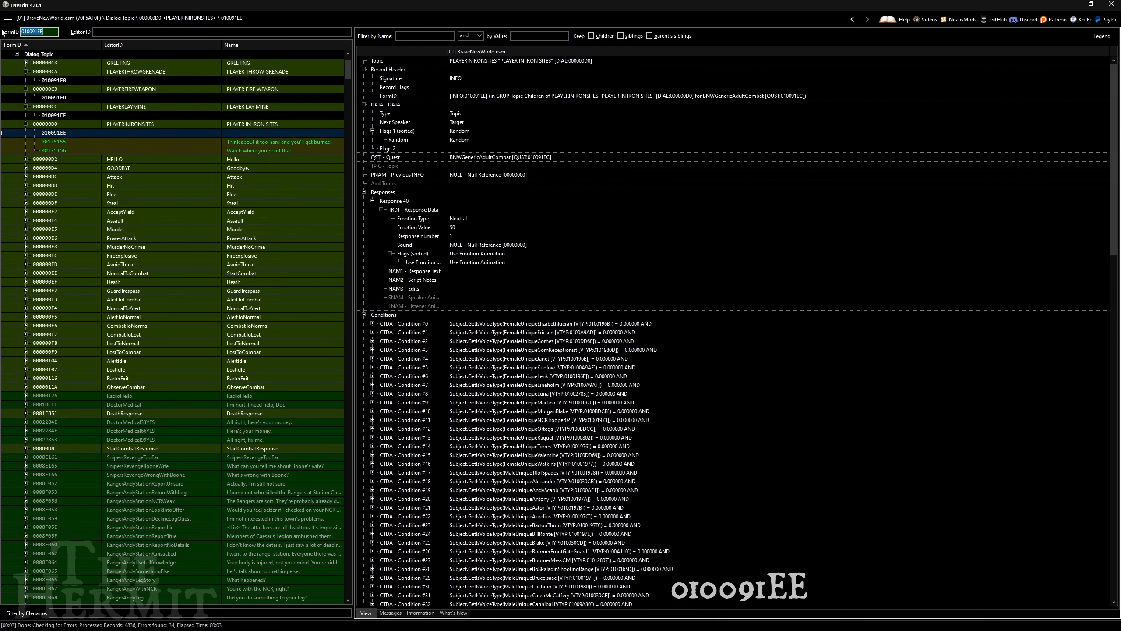
{"action": "scroll", "coordinate": [641, 286], "scroll_direction": "down", "scroll_amount": 10}
{"action": "scroll", "coordinate": [575, 380], "scroll_direction": "down", "scroll_amount": 6}
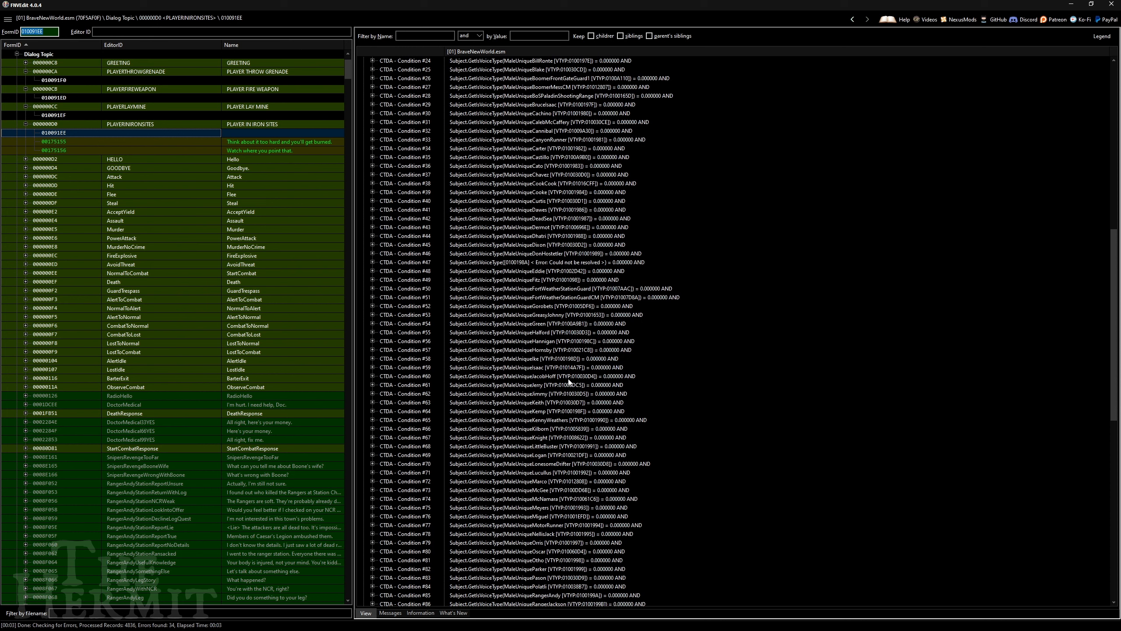
{"action": "left_click", "coordinate": [633, 264]}
{"action": "key", "text": "Delete"}
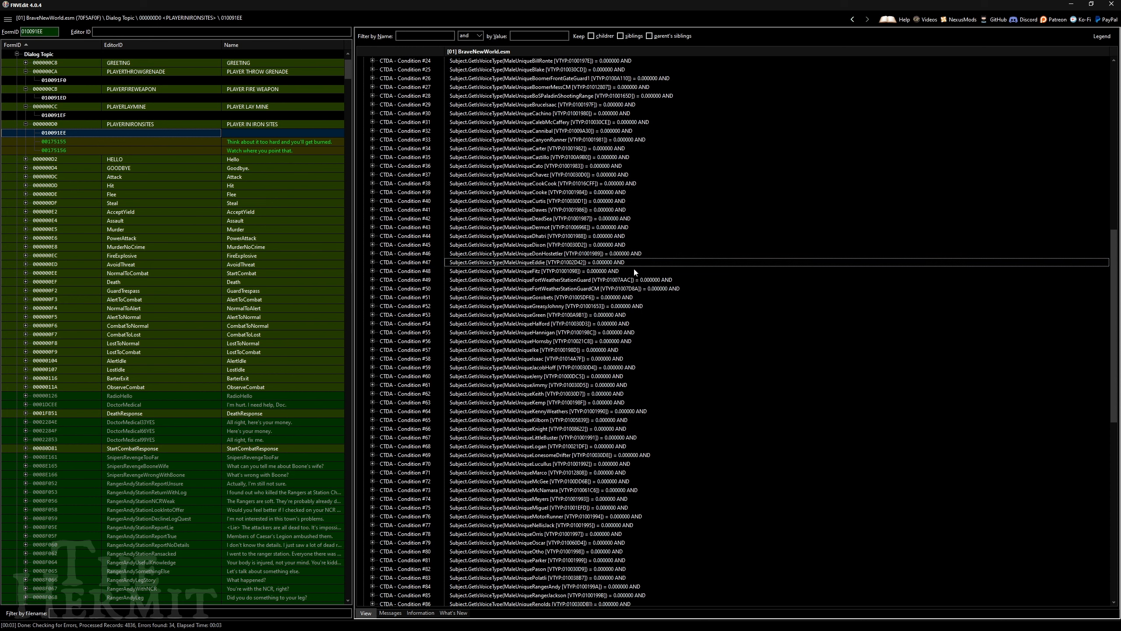
{"action": "key", "text": "Right"}
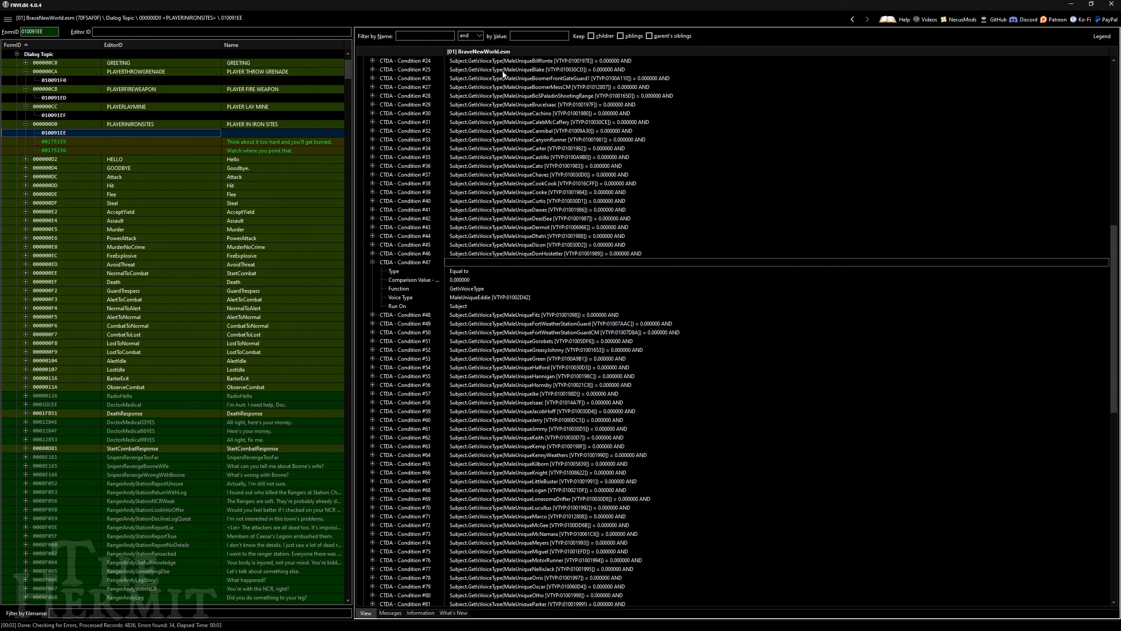
Step: Look up FormID 010091F3 under the Attack topic and delete its condition referencing the unresolved voice type 0100198A
{"action": "type", "text": "010091"}
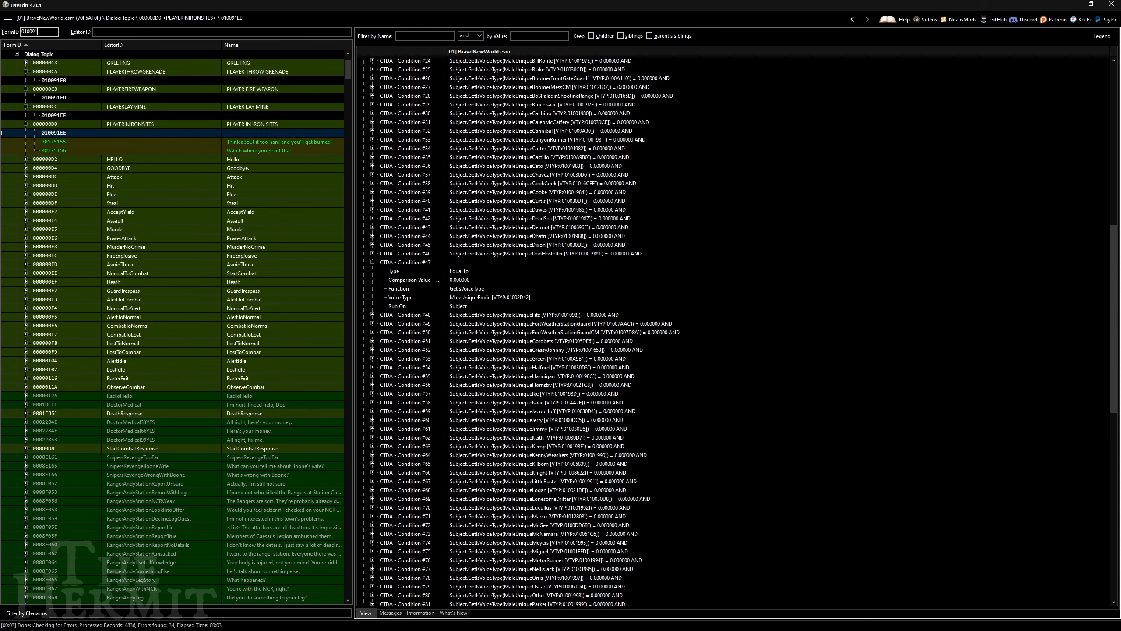
{"action": "type", "text": "F3"}
{"action": "scroll", "coordinate": [604, 282], "scroll_direction": "down", "scroll_amount": 10}
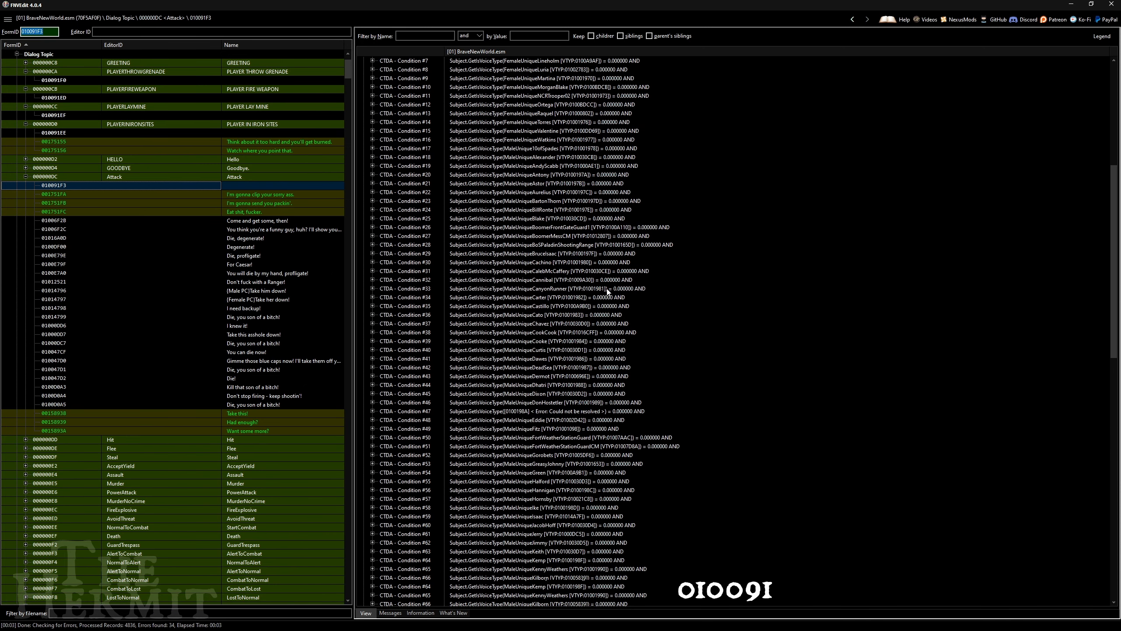
{"action": "scroll", "coordinate": [608, 292], "scroll_direction": "down", "scroll_amount": 5}
{"action": "left_click", "coordinate": [583, 282]}
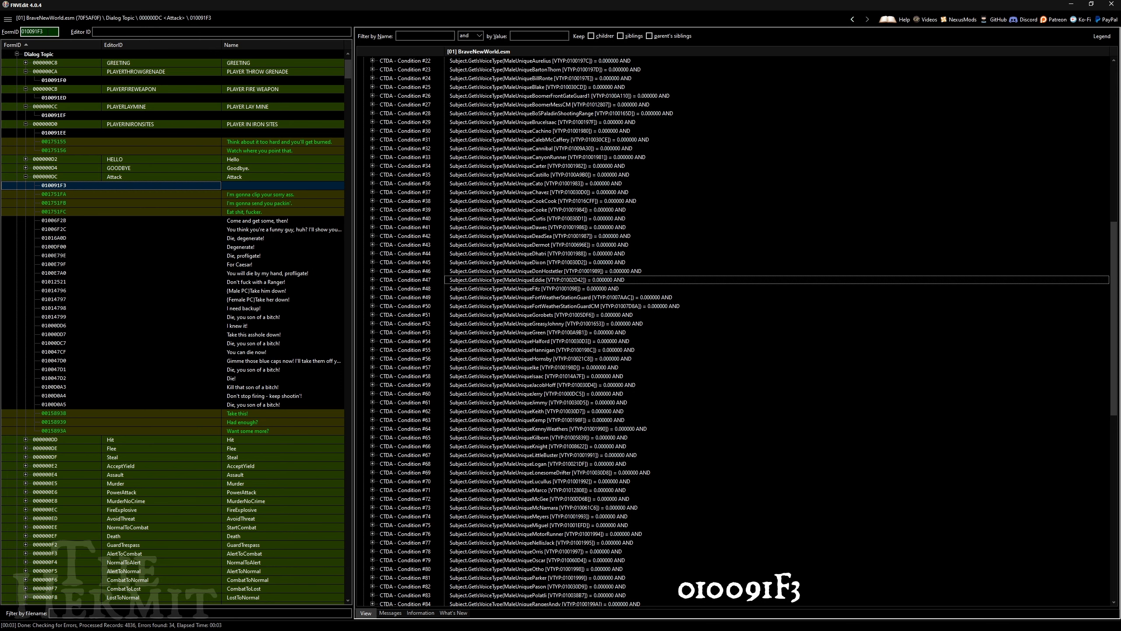
Step: Look up FormID 010091F7 under the Flee topic and delete its condition referencing the unresolved voice type 0100198A
{"action": "left_click", "coordinate": [50, 32]}
{"action": "key", "text": "BackSpace"}
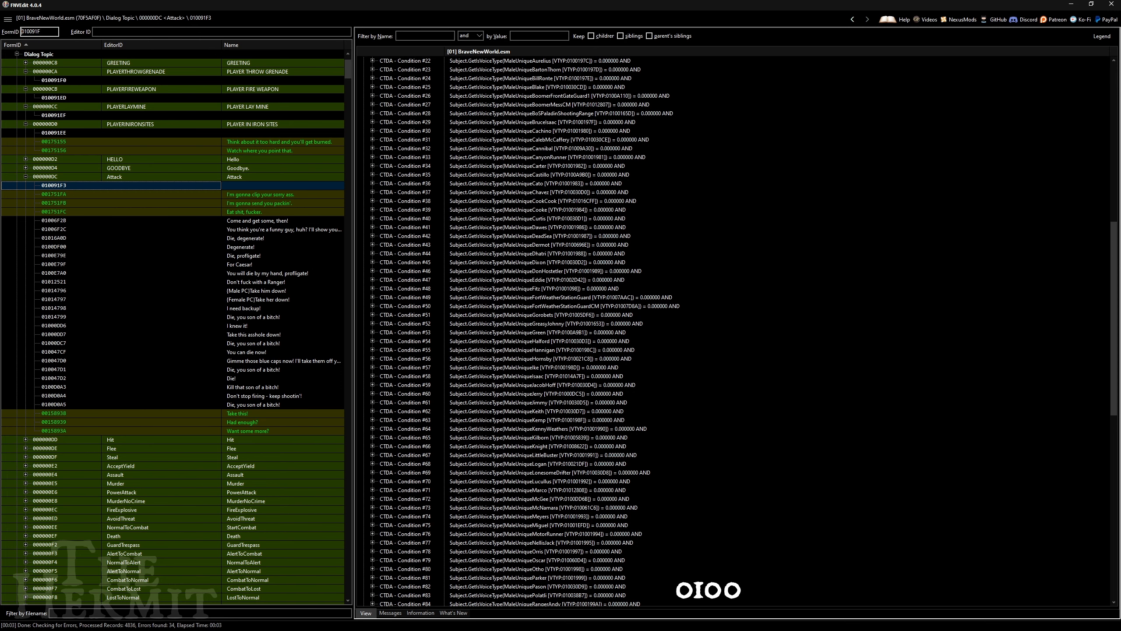
{"action": "type", "text": "7"}
{"action": "key", "text": "Return"}
{"action": "scroll", "coordinate": [498, 305], "scroll_direction": "down", "scroll_amount": 17}
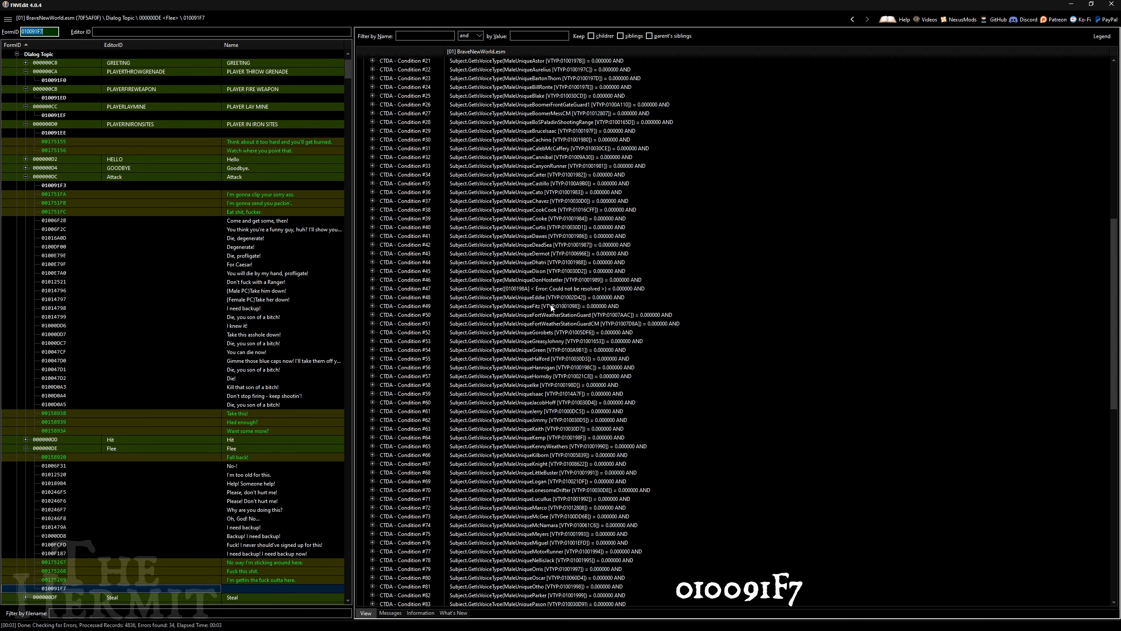
{"action": "left_click", "coordinate": [560, 288]}
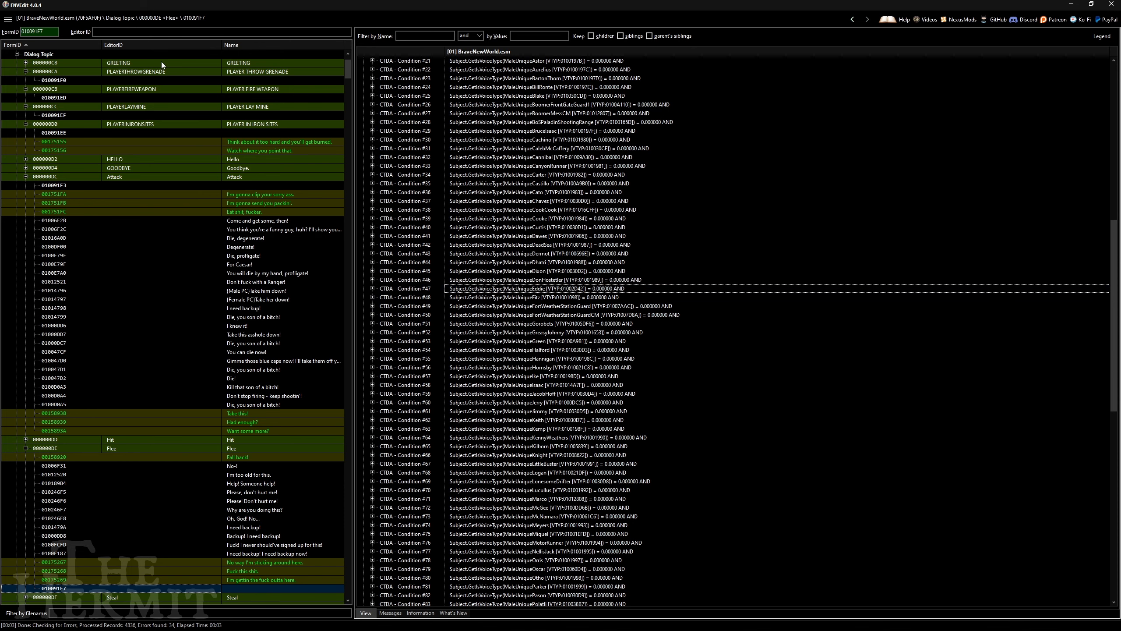
Step: Look up FormID 010091FC under the Steal topic and delete its condition referencing the unresolved voice type 0100198A
{"action": "left_click", "coordinate": [51, 32]}
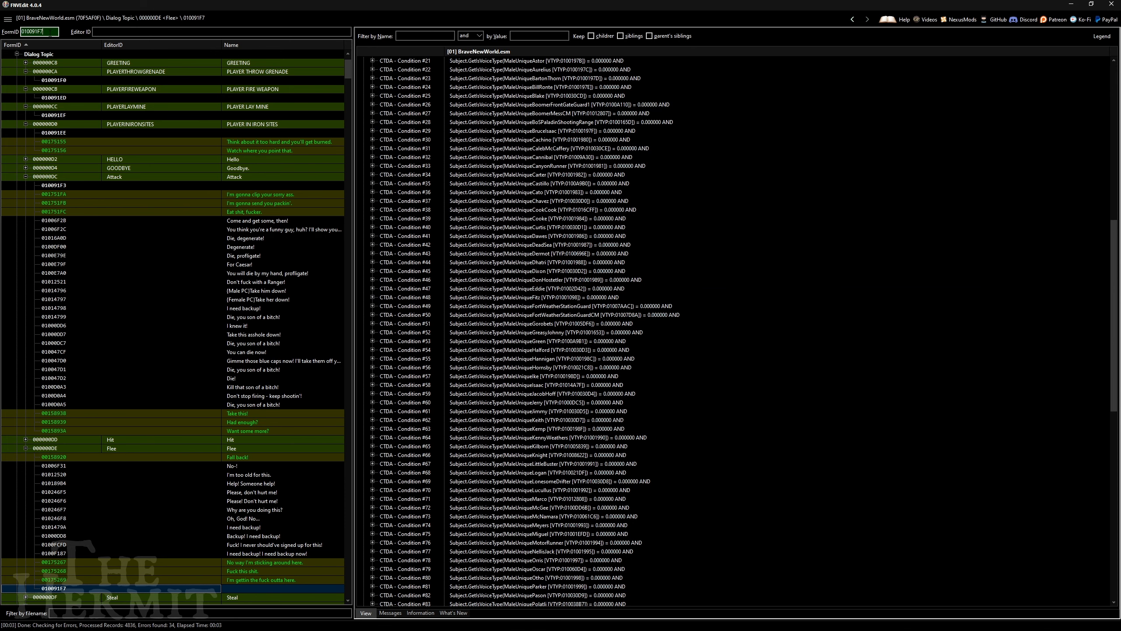
{"action": "type", "text": "C"}
{"action": "key", "text": "Return"}
{"action": "scroll", "coordinate": [562, 396], "scroll_direction": "down", "scroll_amount": 18}
{"action": "left_click", "coordinate": [562, 393]}
{"action": "key", "text": "Delete"}
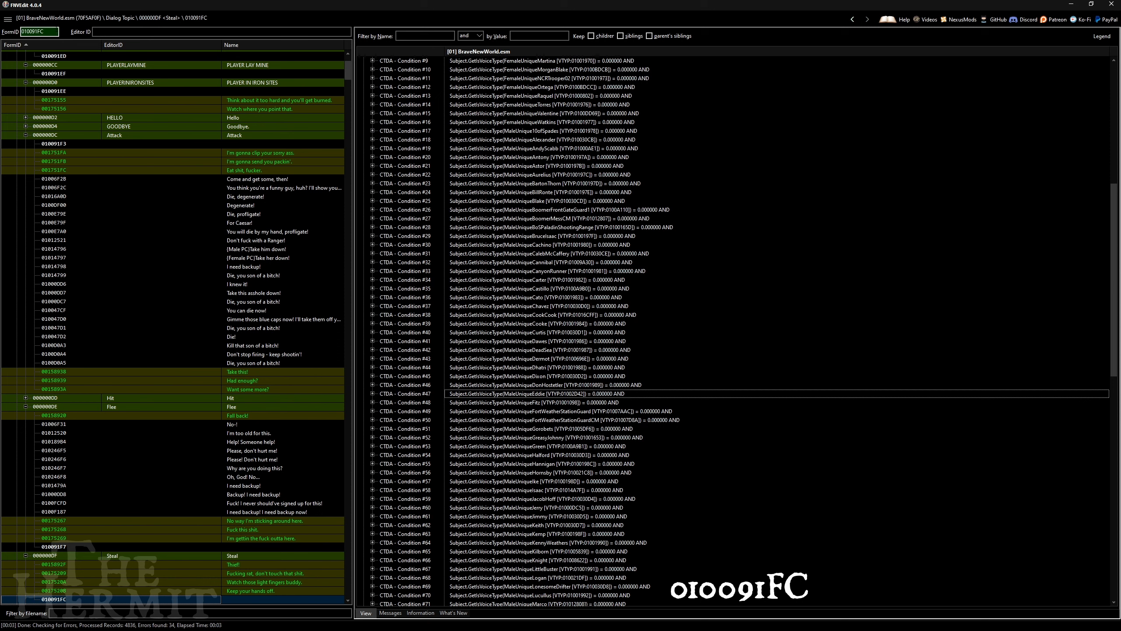
Step: Look up FormID 010091F1 under the AcceptYield topic and delete its condition referencing the unresolved voice type 0100198A
{"action": "left_click", "coordinate": [55, 32]}
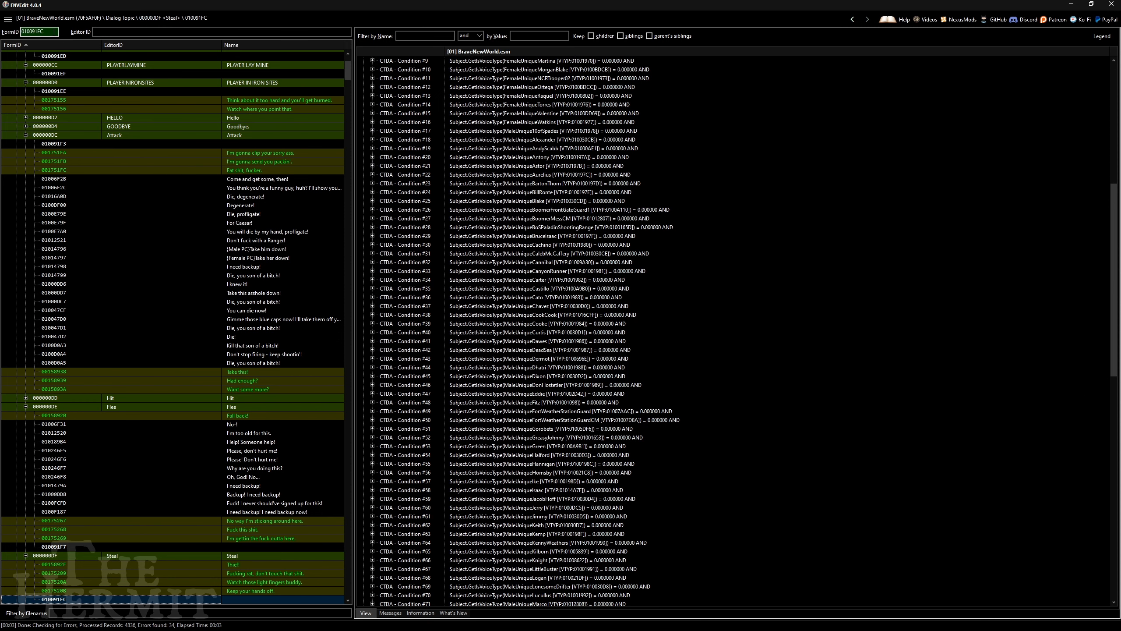
{"action": "type", "text": "1"}
{"action": "key", "text": "Return"}
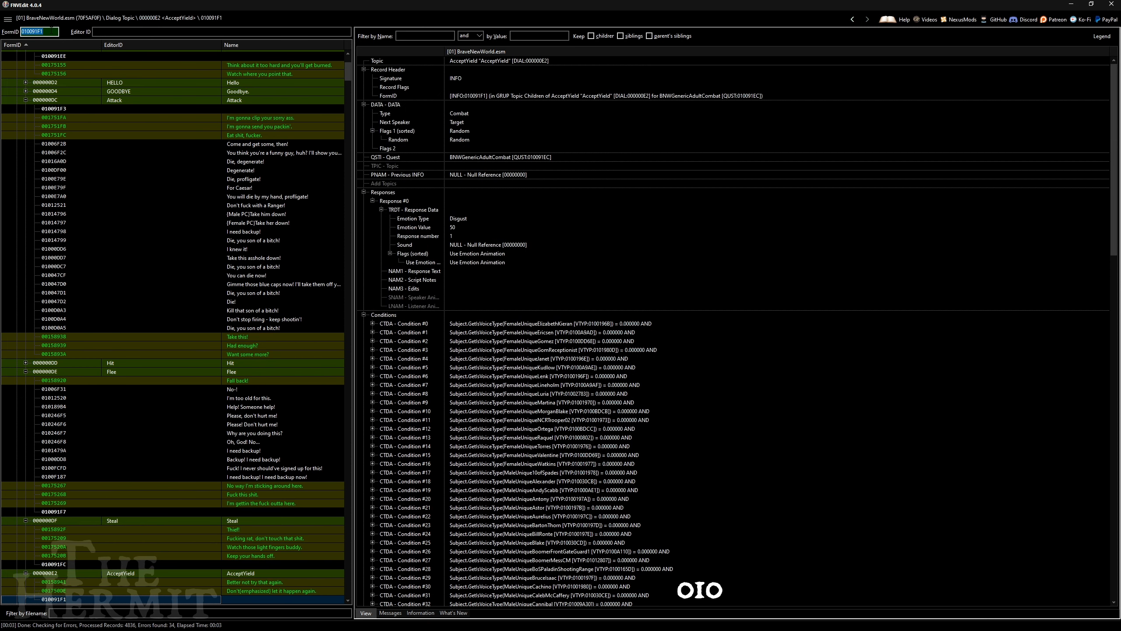
{"action": "left_click", "coordinate": [551, 394]}
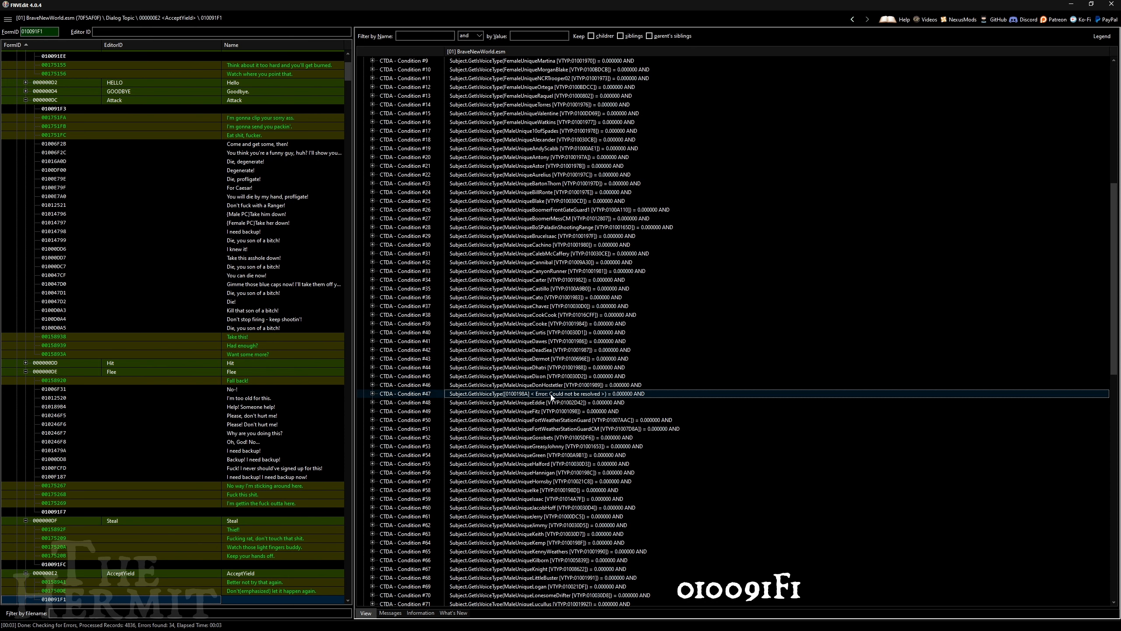
{"action": "key", "text": "Delete"}
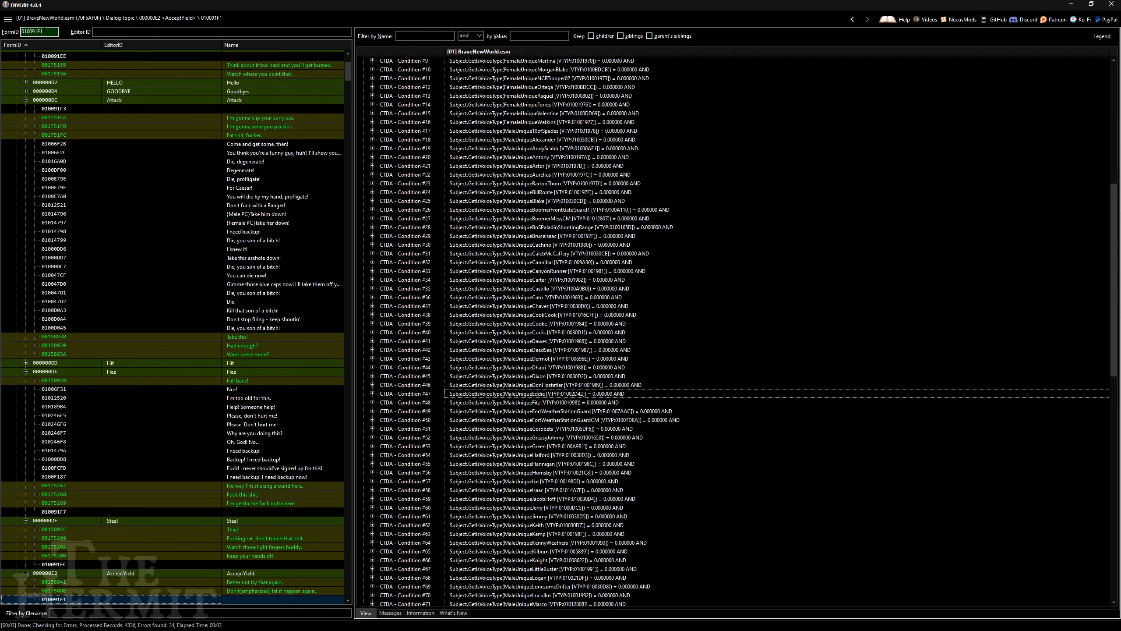
Step: Look up FormID 010091F2 under the Assault topic and delete its condition referencing the unresolved voice type 0100198A
{"action": "left_click", "coordinate": [43, 31]}
{"action": "type", "text": "010091F2"}
{"action": "key", "text": "Return"}
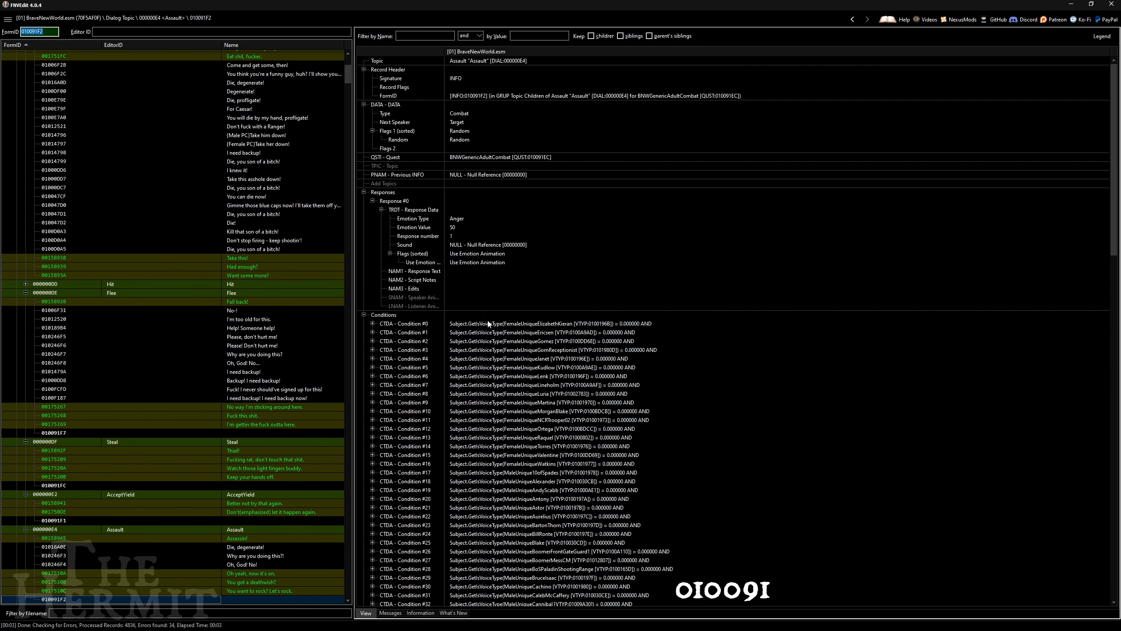
{"action": "scroll", "coordinate": [489, 324], "scroll_direction": "down", "scroll_amount": 12}
{"action": "left_click", "coordinate": [563, 422]}
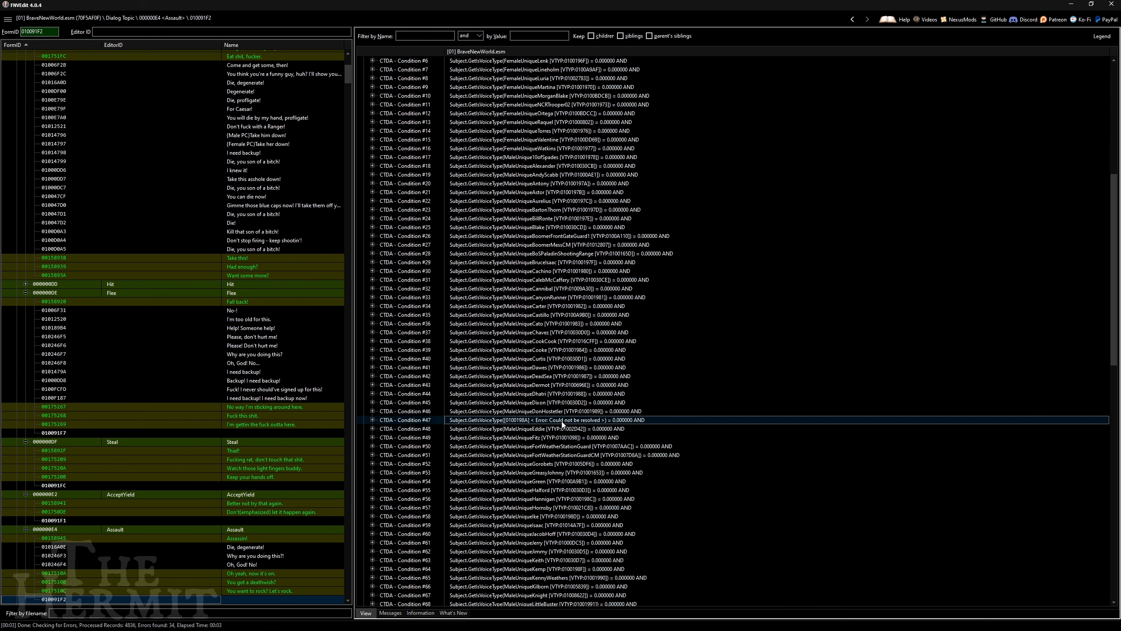
{"action": "key", "text": "Delete"}
Step: Look up FormID 010091FA under the Murder topic and delete its condition referencing the unresolved voice type 0100198A
{"action": "left_click", "coordinate": [48, 32]}
{"action": "key", "text": "BackSpace"}
{"action": "type", "text": "A"}
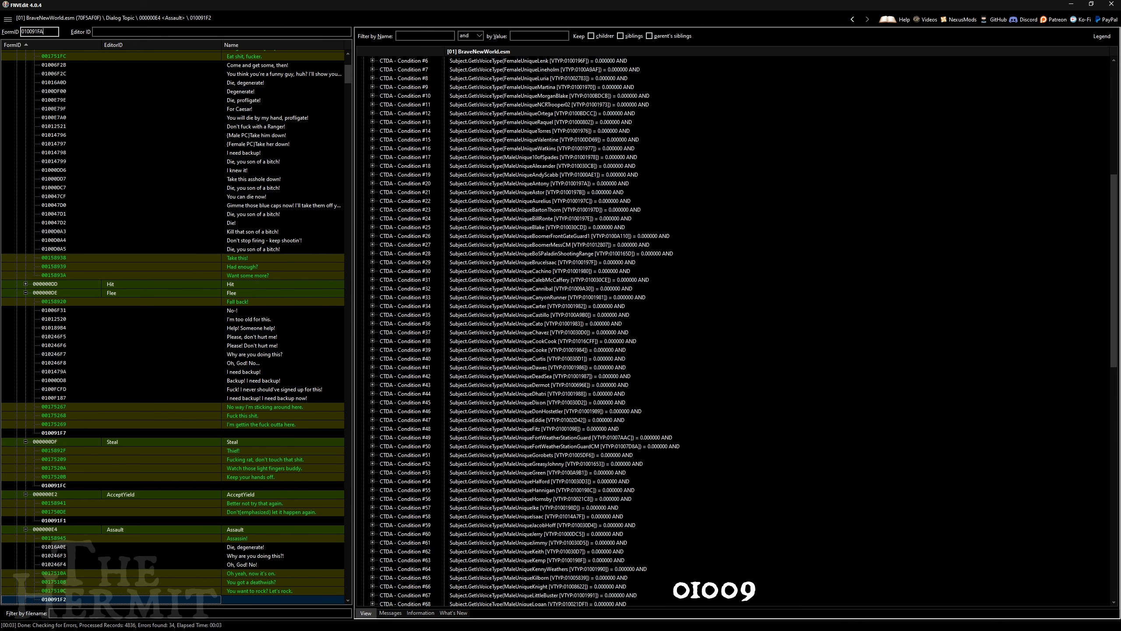
{"action": "key", "text": "Return"}
{"action": "scroll", "coordinate": [648, 386], "scroll_direction": "down", "scroll_amount": 10}
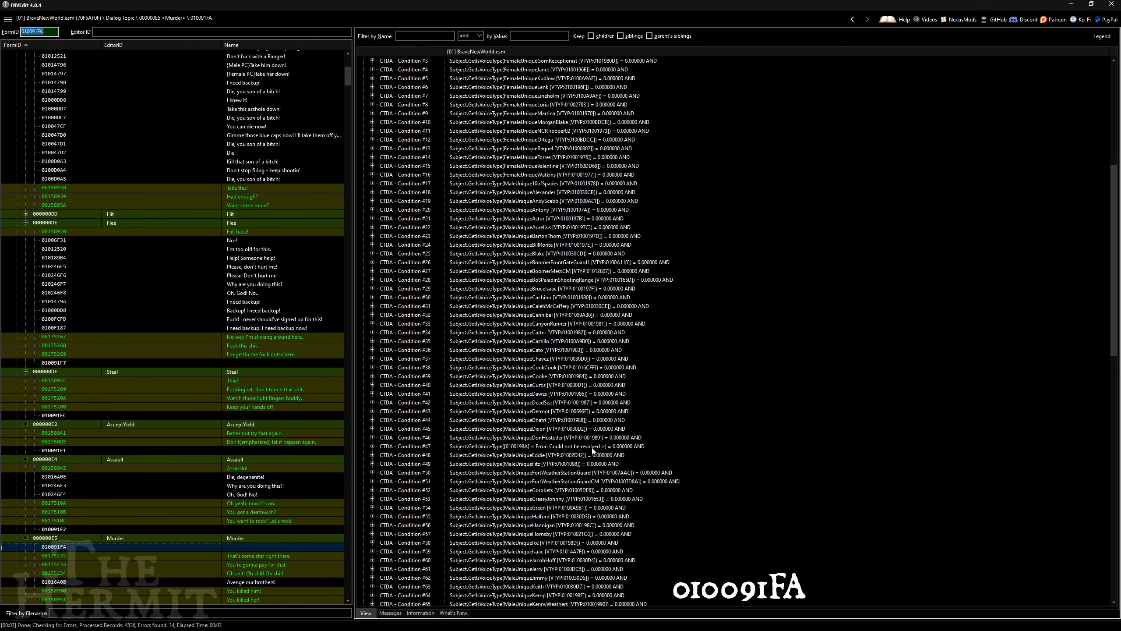
{"action": "left_click", "coordinate": [593, 447]}
{"action": "key", "text": "Delete"}
Step: Look up FormID 010091FB under the MurderNoCrime topic and delete its condition referencing the unresolved voice type 0100198A
{"action": "left_click", "coordinate": [52, 32]}
{"action": "key", "text": "BackSpace"}
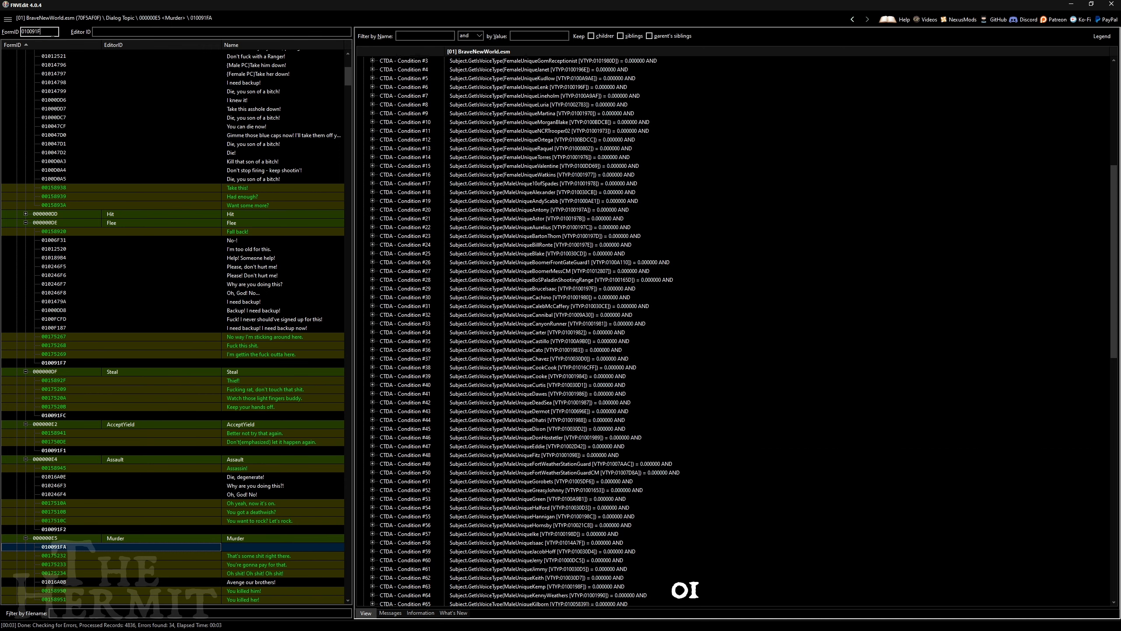
{"action": "type", "text": "B"}
{"action": "key", "text": "Return"}
{"action": "scroll", "coordinate": [629, 302], "scroll_direction": "down", "scroll_amount": 12}
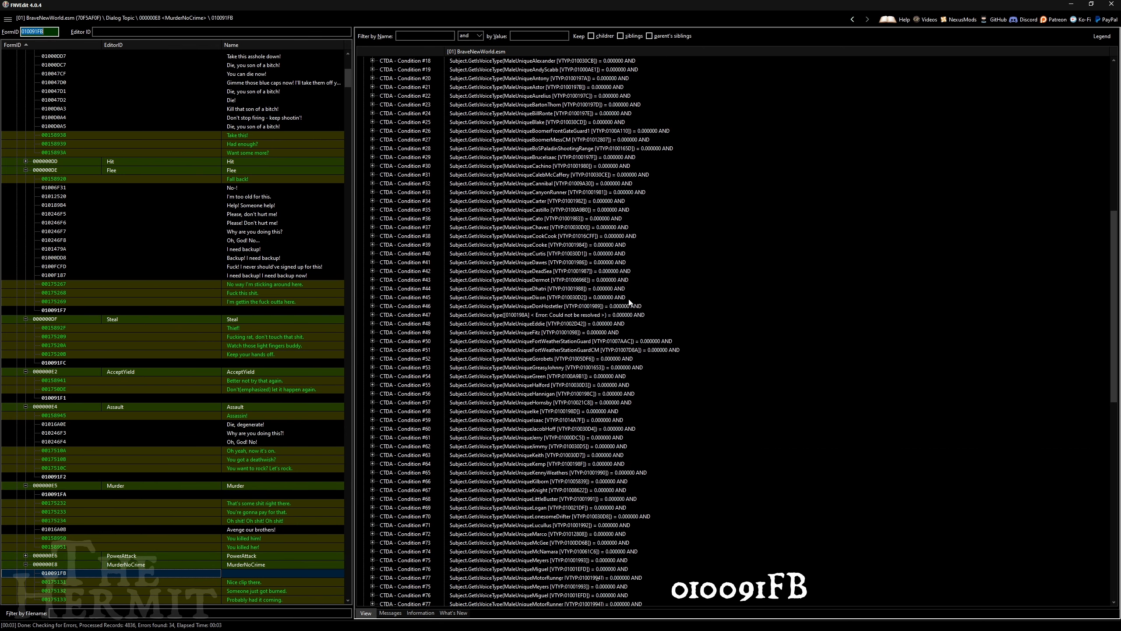
{"action": "left_click", "coordinate": [541, 315]}
{"action": "key", "text": "Delete"}
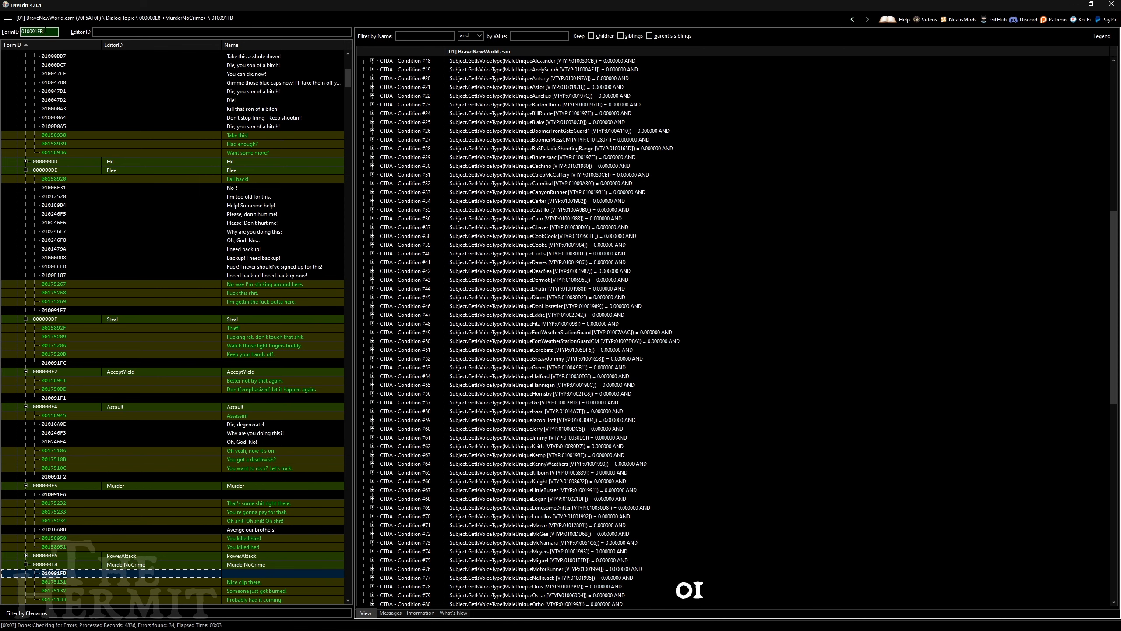
Step: Look up FormID 010091F6 under the FireExplosive topic and delete its condition referencing the unresolved voice type 0100198A
{"action": "key", "text": "BackSpace"}
{"action": "type", "text": "6"}
{"action": "key", "text": "Return"}
{"action": "scroll", "coordinate": [531, 420], "scroll_direction": "down", "scroll_amount": 15}
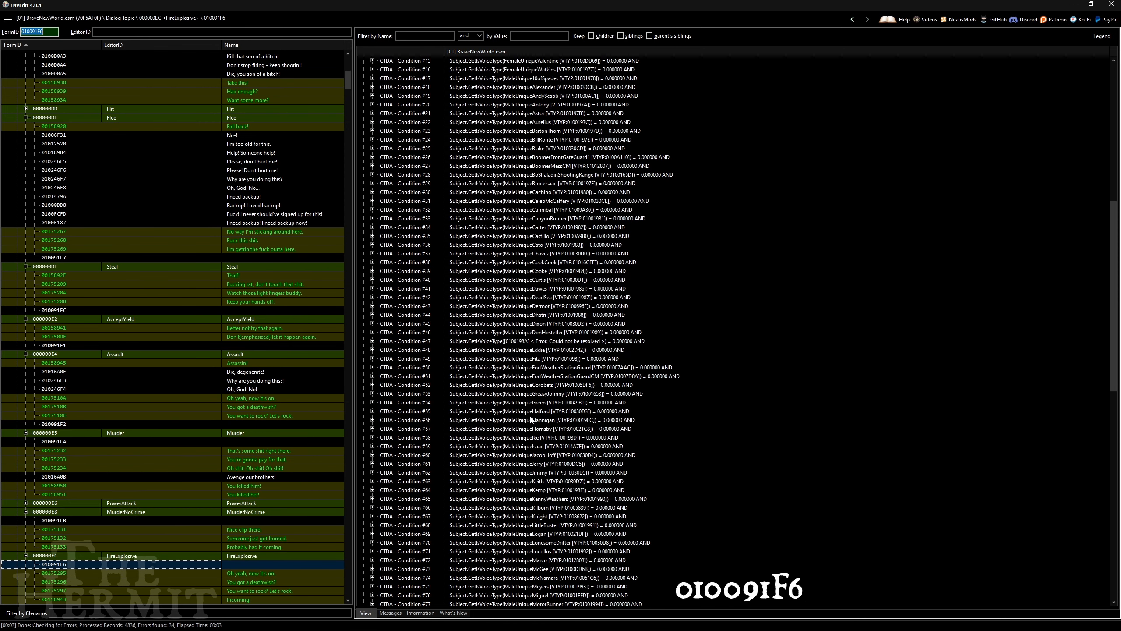
{"action": "left_click", "coordinate": [551, 342]}
{"action": "key", "text": "Delete"}
Step: Look up FormID 010091F4 under the AvoidThreat topic and delete its condition referencing the unresolved voice type 0100198A
{"action": "left_click", "coordinate": [49, 32]}
{"action": "key", "text": "BackSpace"}
{"action": "type", "text": "4"}
{"action": "key", "text": "Return"}
{"action": "scroll", "coordinate": [541, 416], "scroll_direction": "down", "scroll_amount": 13}
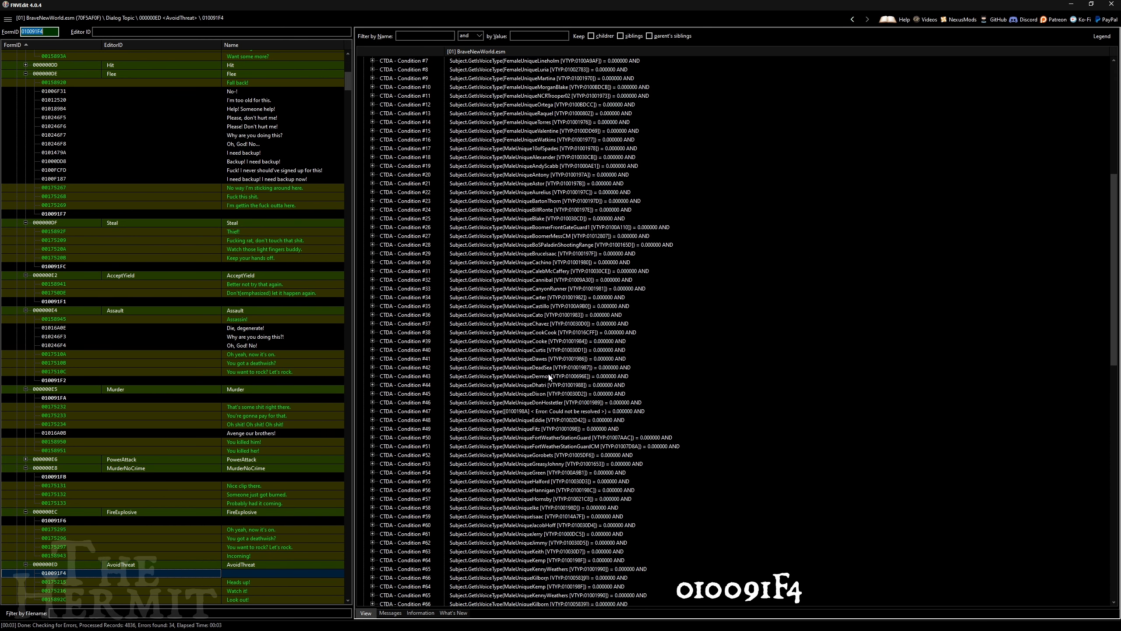
{"action": "left_click", "coordinate": [541, 415]}
{"action": "key", "text": "Delete"}
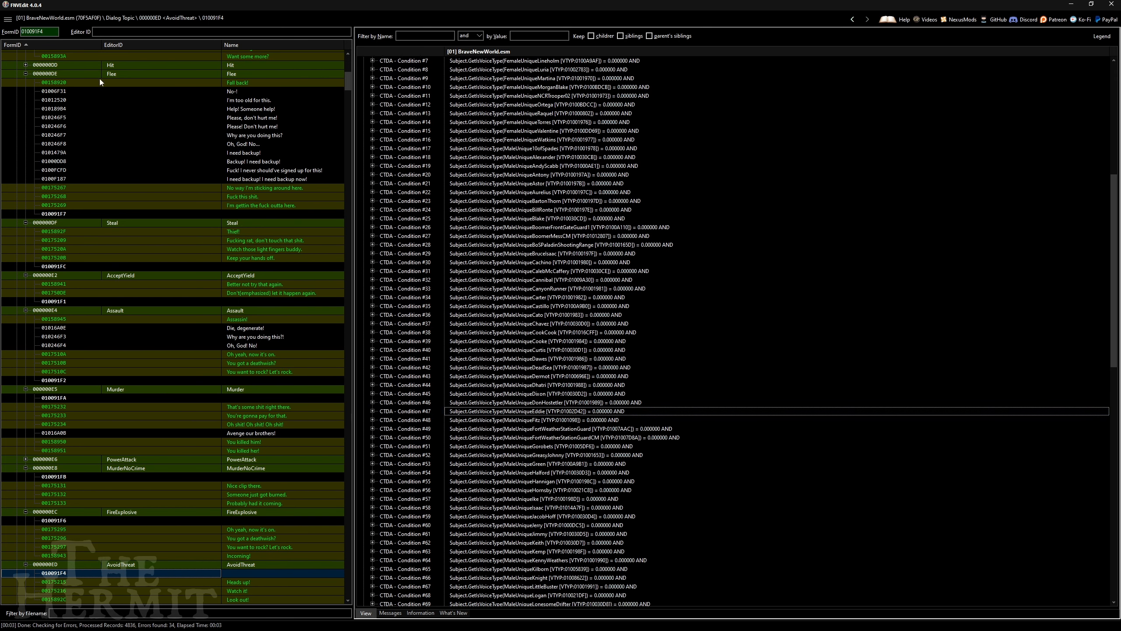
Step: Look up FormID 01009206 under the NormalToCombat topic and delete its condition referencing the unresolved voice type 0100198A
{"action": "left_click", "coordinate": [40, 32]}
{"action": "type", "text": "01009206"}
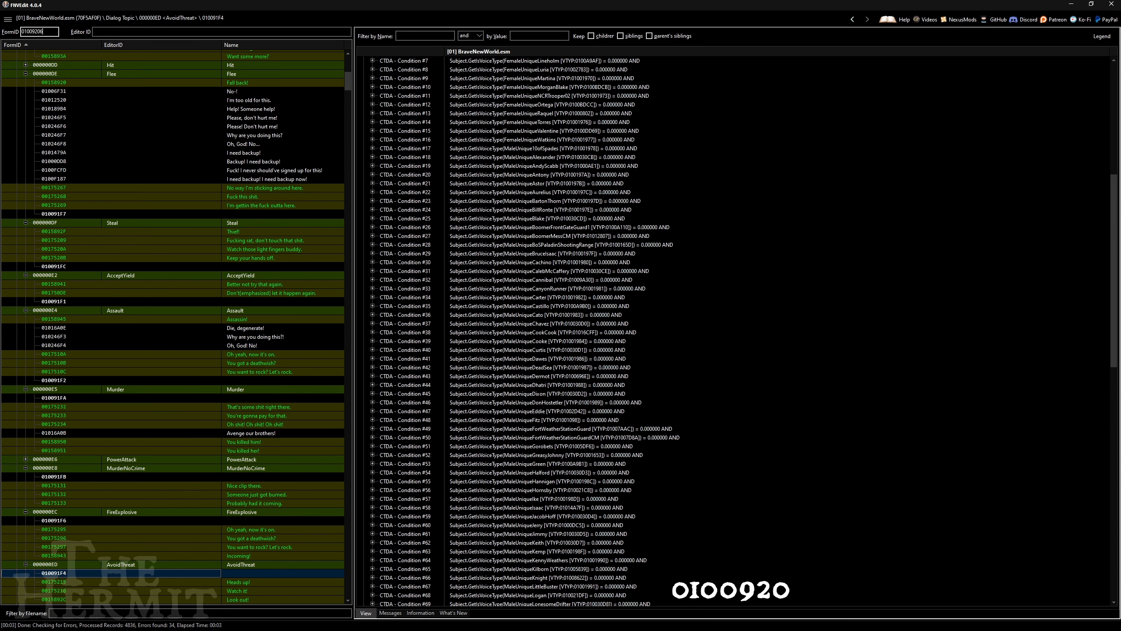
{"action": "key", "text": "Return"}
{"action": "scroll", "coordinate": [637, 368], "scroll_direction": "down", "scroll_amount": 15}
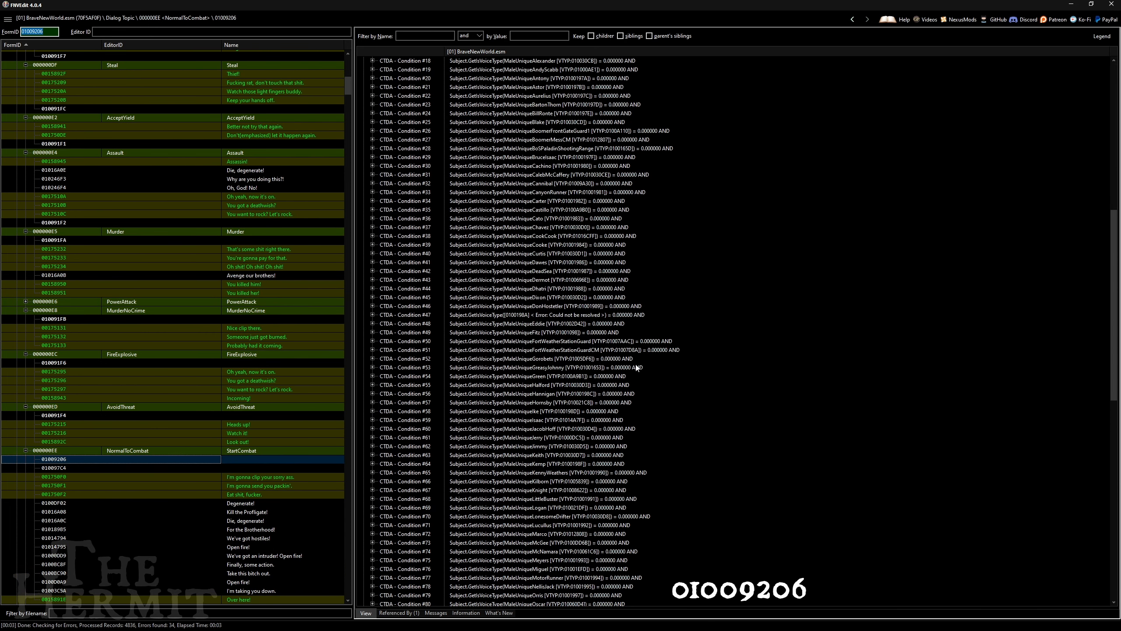
{"action": "left_click", "coordinate": [559, 317]}
{"action": "key", "text": "Delete"}
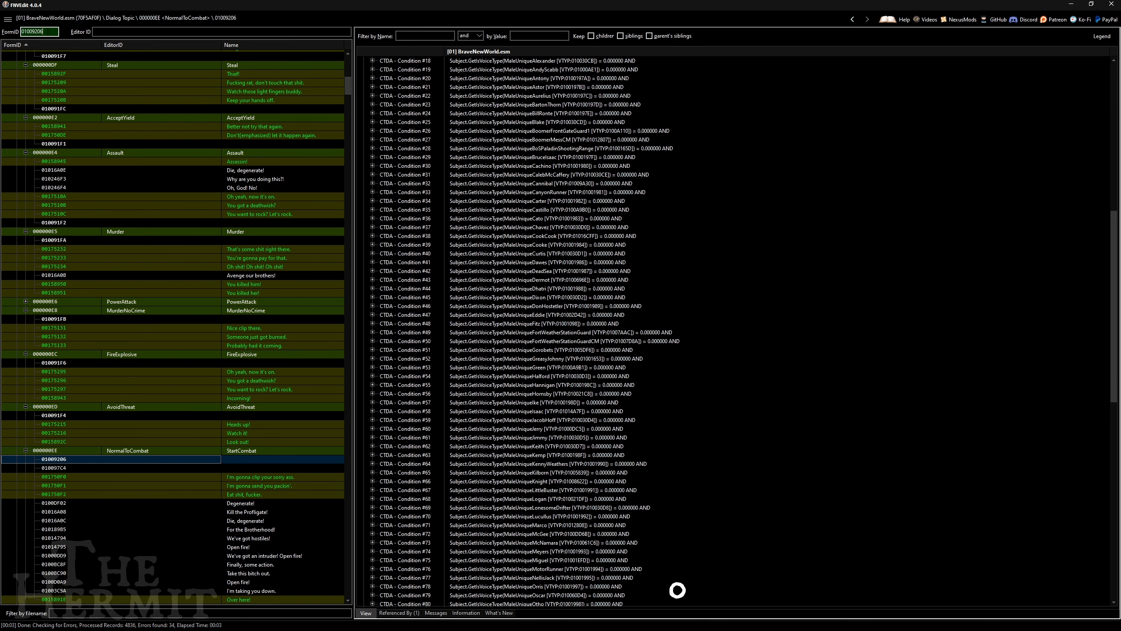
Step: Look up FormID 010097C4 under the NormalToCombat topic and delete its condition referencing the unresolved voice type 0100198A
{"action": "type", "text": "01009"}
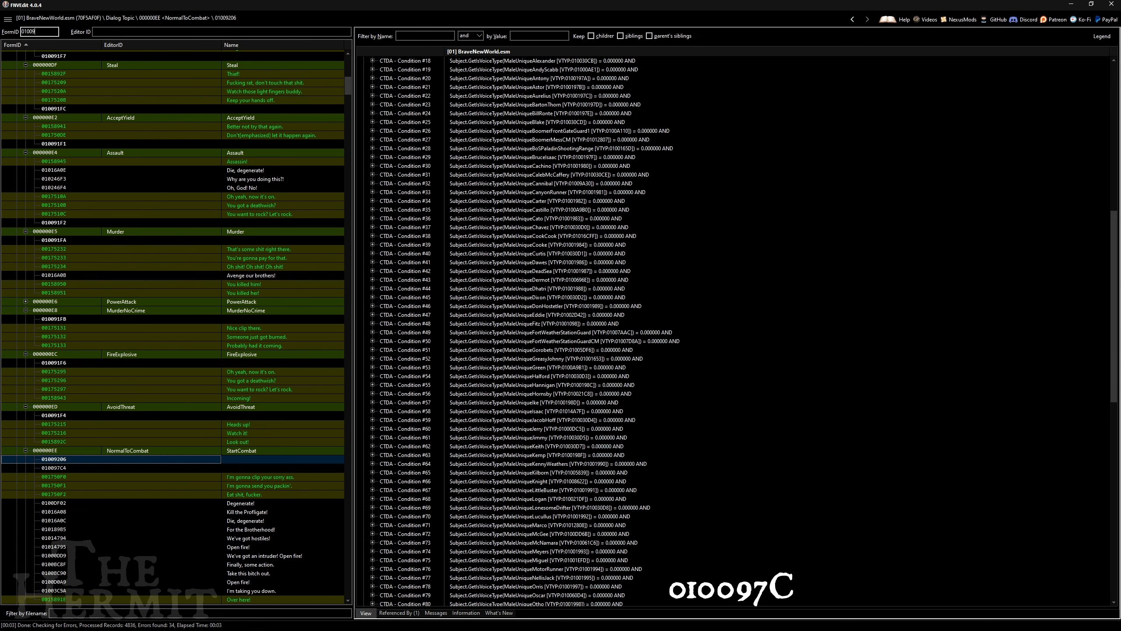
{"action": "type", "text": "7C4"}
{"action": "key", "text": "Return"}
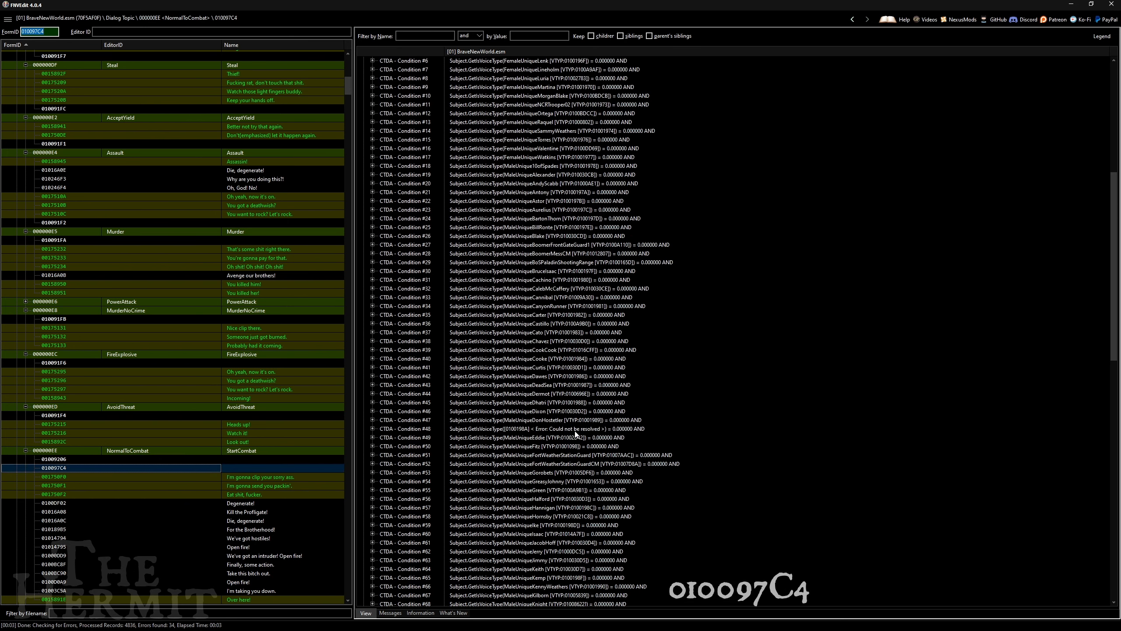
{"action": "left_click", "coordinate": [575, 430]}
{"action": "key", "text": "Delete"}
Step: Look up FormID 010091F8 under the GuardTrespass topic and delete its condition referencing the unresolved voice type 0100198A
{"action": "left_click", "coordinate": [54, 32]}
{"action": "key", "text": "BackSpace"}
{"action": "key", "text": "BackSpace"}
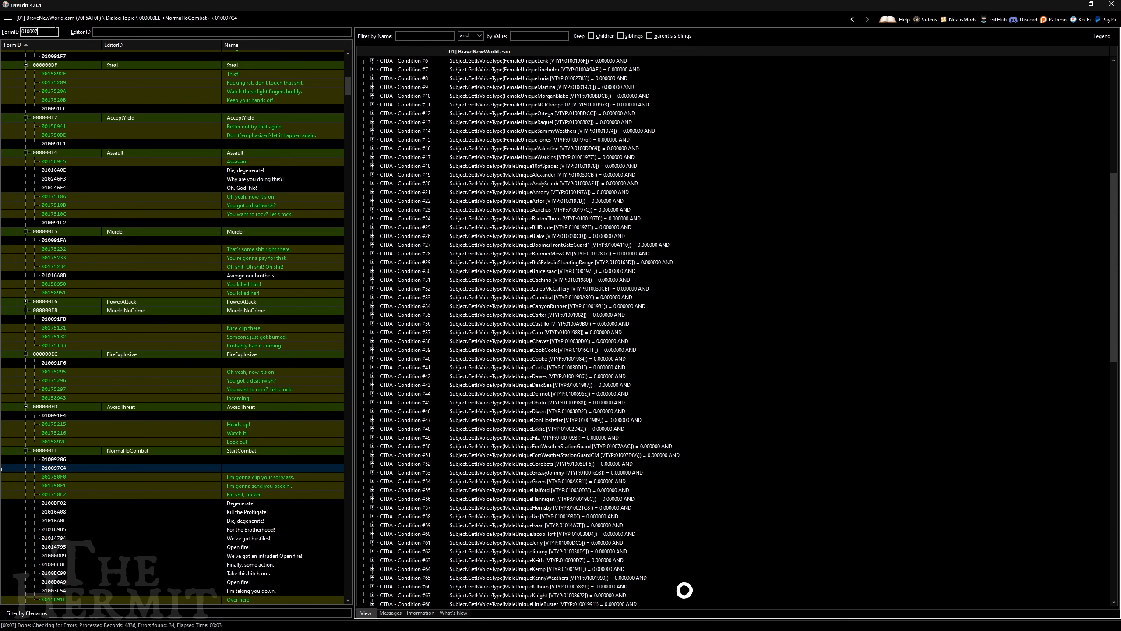
{"action": "type", "text": "1F8"}
{"action": "key", "text": "Return"}
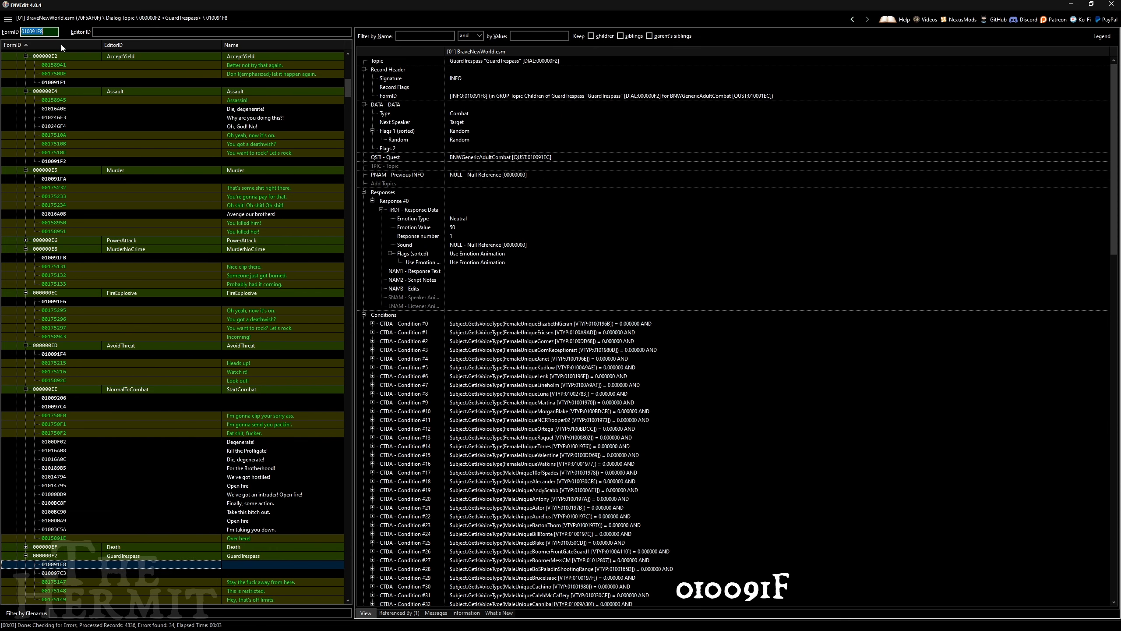
{"action": "left_click", "coordinate": [565, 448]}
{"action": "key", "text": "Delete"}
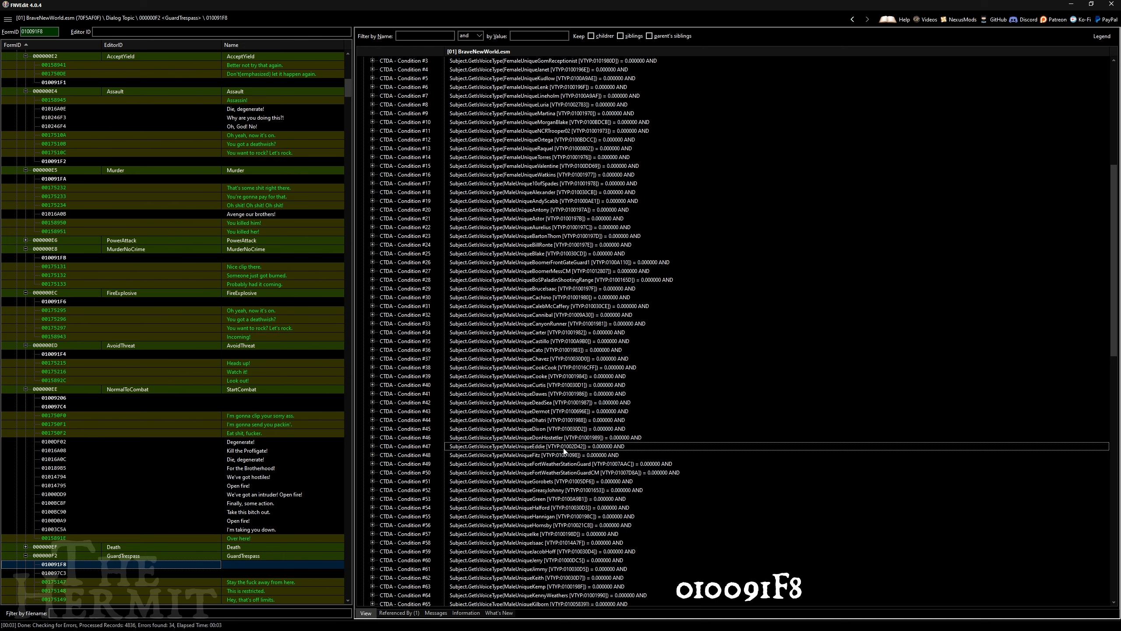
Step: Look up FormID 010097C3 under the GuardTrespass topic and delete its condition referencing the unresolved voice type 0100198A
{"action": "left_click", "coordinate": [54, 31]}
{"action": "key", "text": "BackSpace"}
{"action": "key", "text": "BackSpace"}
{"action": "key", "text": "BackSpace"}
{"action": "type", "text": "7C"}
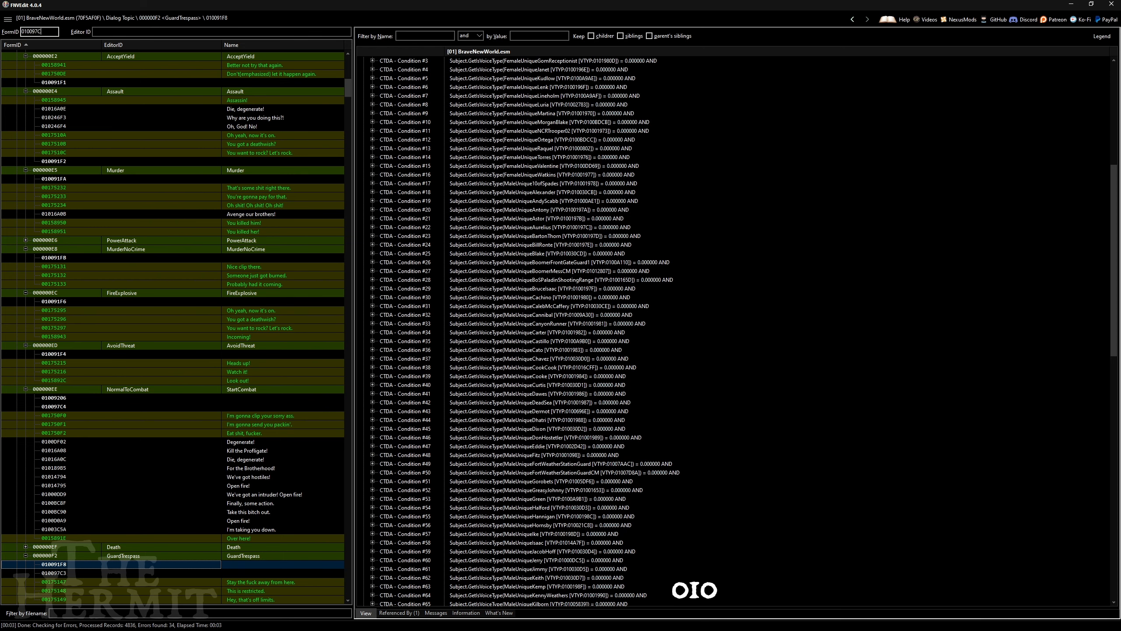
{"action": "type", "text": "3"}
{"action": "key", "text": "Return"}
{"action": "scroll", "coordinate": [620, 325], "scroll_direction": "down", "scroll_amount": 13}
{"action": "left_click", "coordinate": [590, 393]}
{"action": "key", "text": "Delete"}
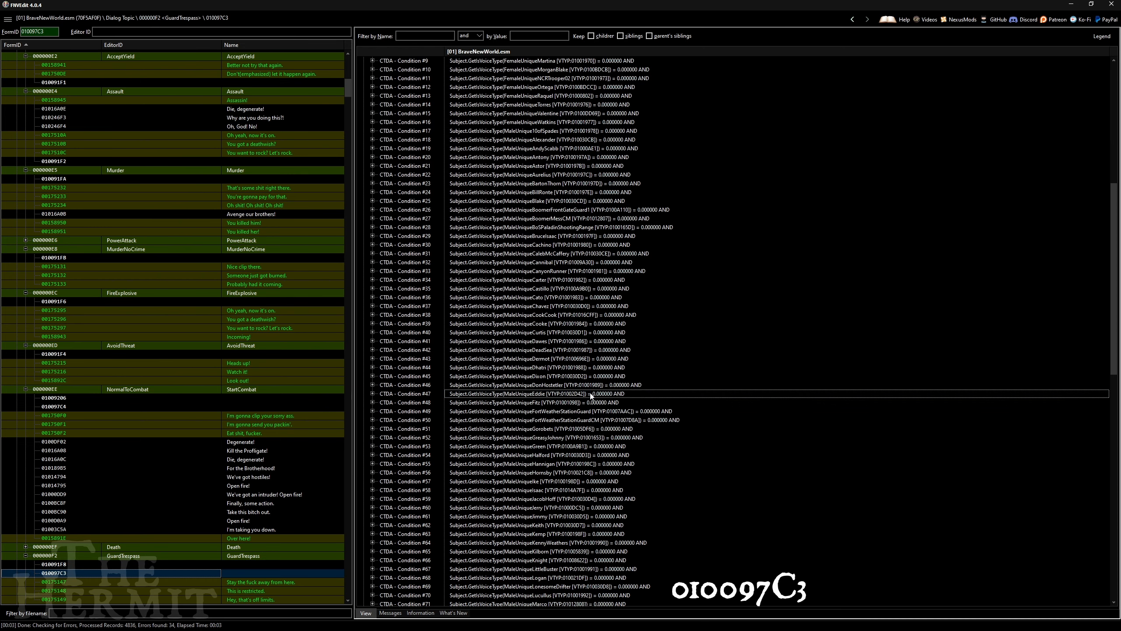
Step: Look up FormID 010091FE under the AlertToCombat topic and delete its condition referencing the unresolved voice type 0100198A
{"action": "left_click", "coordinate": [55, 32]}
{"action": "key", "text": "BackSpace"}
{"action": "key", "text": "BackSpace"}
{"action": "key", "text": "BackSpace"}
{"action": "type", "text": "1FE"}
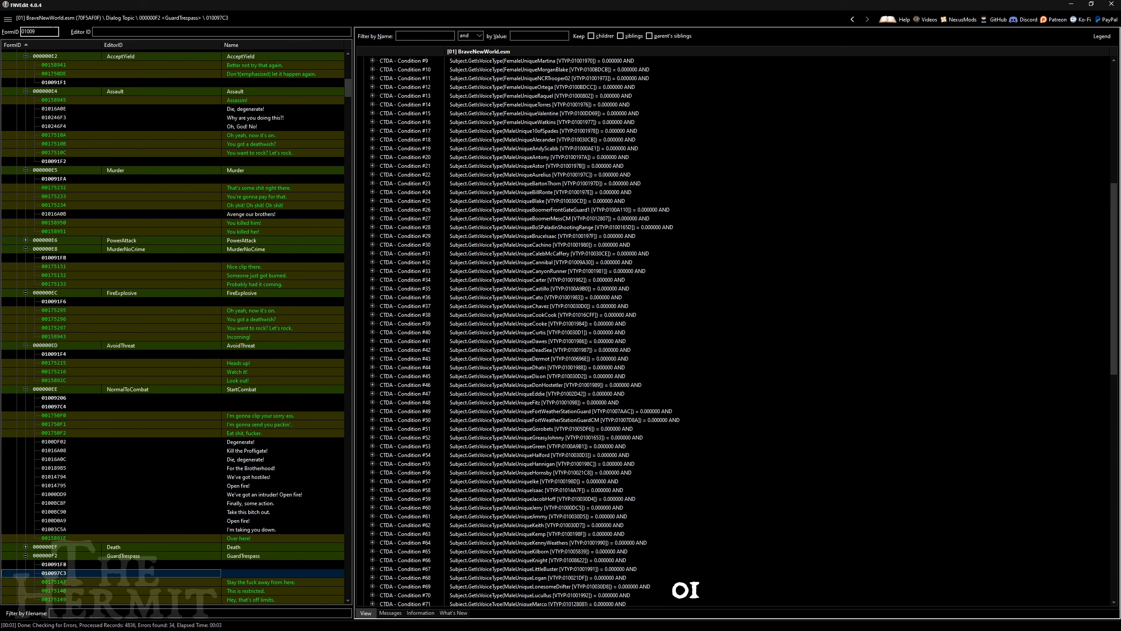
{"action": "key", "text": "Return"}
{"action": "scroll", "coordinate": [553, 344], "scroll_direction": "down", "scroll_amount": 2}
{"action": "left_click", "coordinate": [553, 342]}
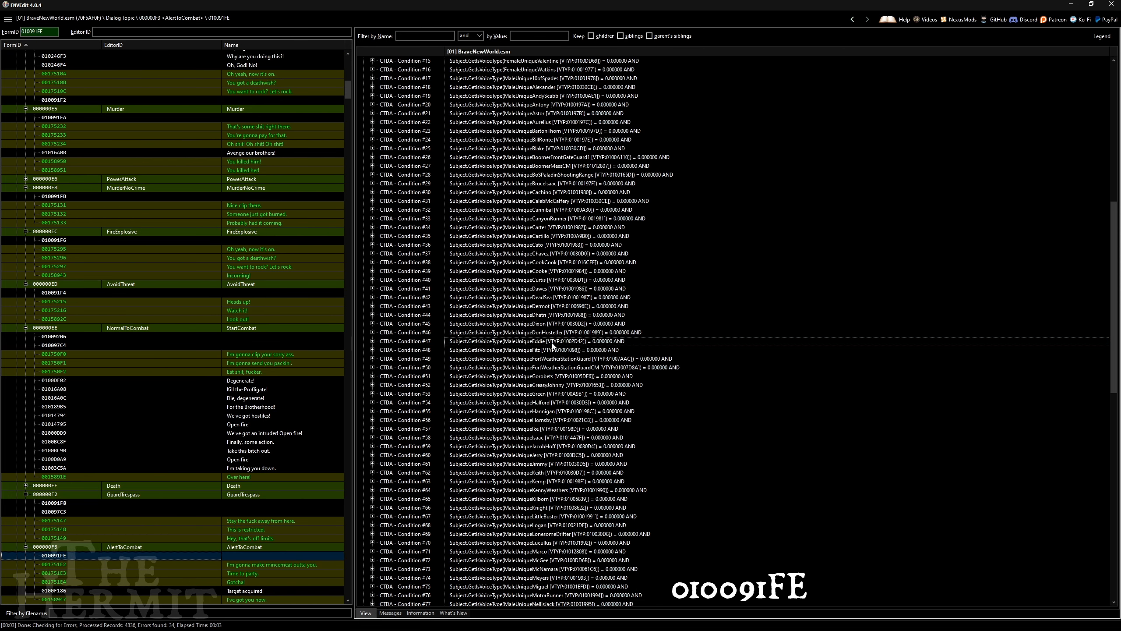
Step: Look up FormID 01009205 under the NormalToAlert topic and delete its condition referencing the unresolved voice type 0100198A
{"action": "left_click", "coordinate": [54, 31]}
{"action": "key", "text": "BackSpace"}
{"action": "key", "text": "BackSpace"}
{"action": "key", "text": "BackSpace"}
{"action": "type", "text": "205"}
{"action": "key", "text": "Return"}
{"action": "scroll", "coordinate": [671, 366], "scroll_direction": "down", "scroll_amount": 9}
{"action": "scroll", "coordinate": [671, 369], "scroll_direction": "down", "scroll_amount": 7}
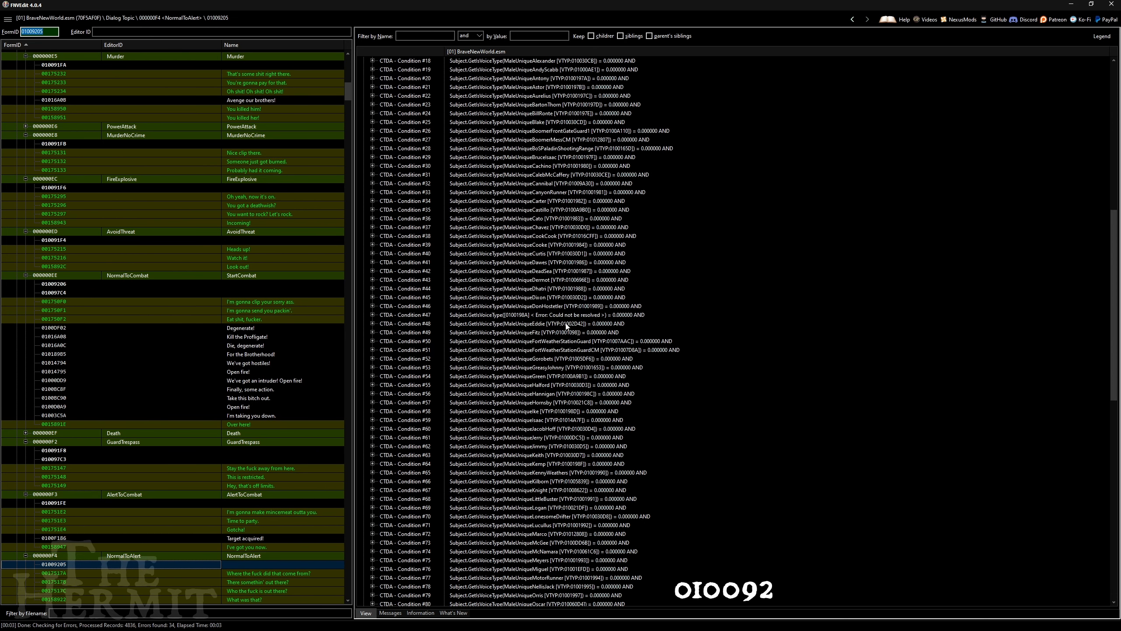
{"action": "left_click", "coordinate": [573, 316]}
Step: Look up FormID 010091FF under the AlertToNormal topic and delete its condition referencing the unresolved voice type 0100198A
{"action": "left_click", "coordinate": [47, 32]}
{"action": "key", "text": "BackSpace"}
{"action": "key", "text": "BackSpace"}
{"action": "key", "text": "BackSpace"}
{"action": "type", "text": "1FF"}
{"action": "key", "text": "Return"}
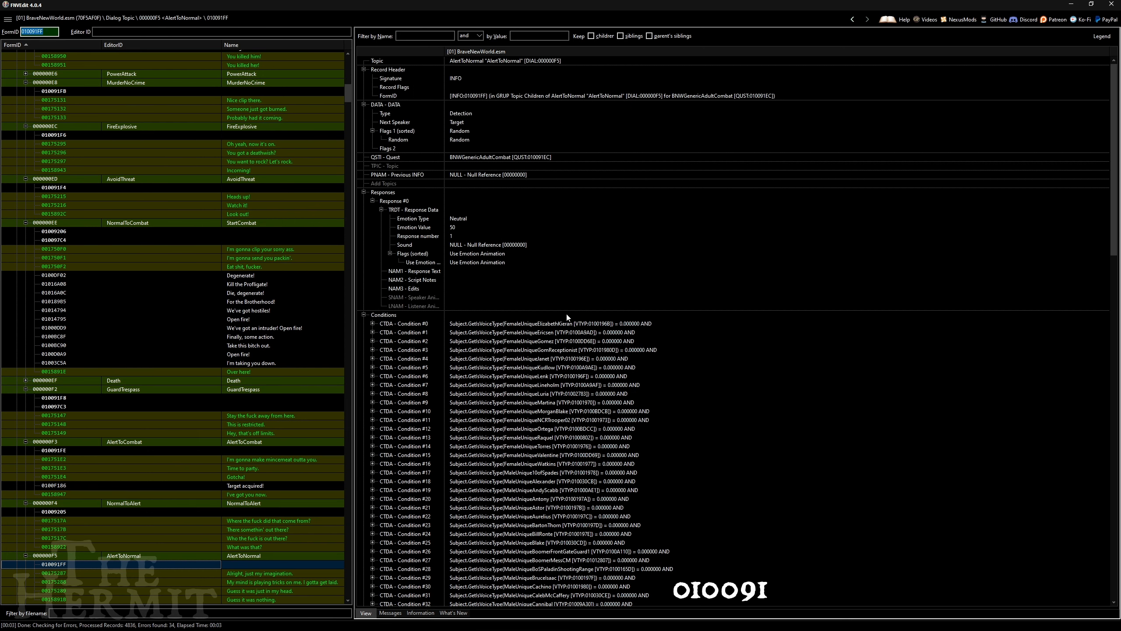
Step: Look up FormID 01009201 under the CombatToNormal topic and delete its condition referencing the unresolved voice type 0100198A
{"action": "left_click", "coordinate": [47, 32]}
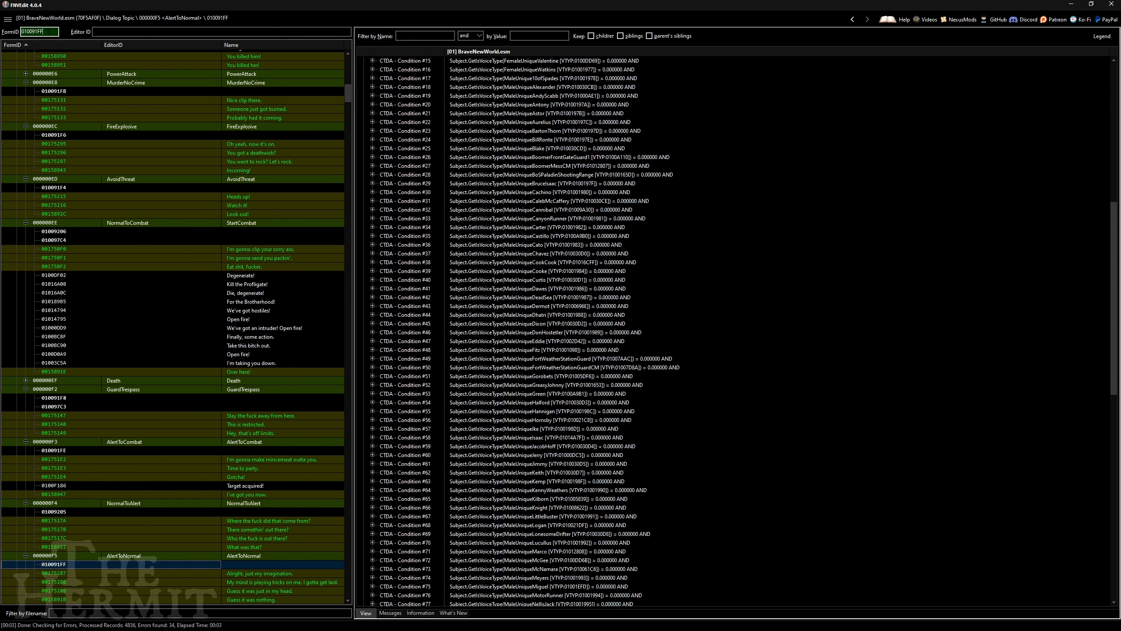
{"action": "key", "text": "BackSpace"}
{"action": "key", "text": "BackSpace"}
{"action": "key", "text": "BackSpace"}
{"action": "type", "text": "201"}
{"action": "key", "text": "Return"}
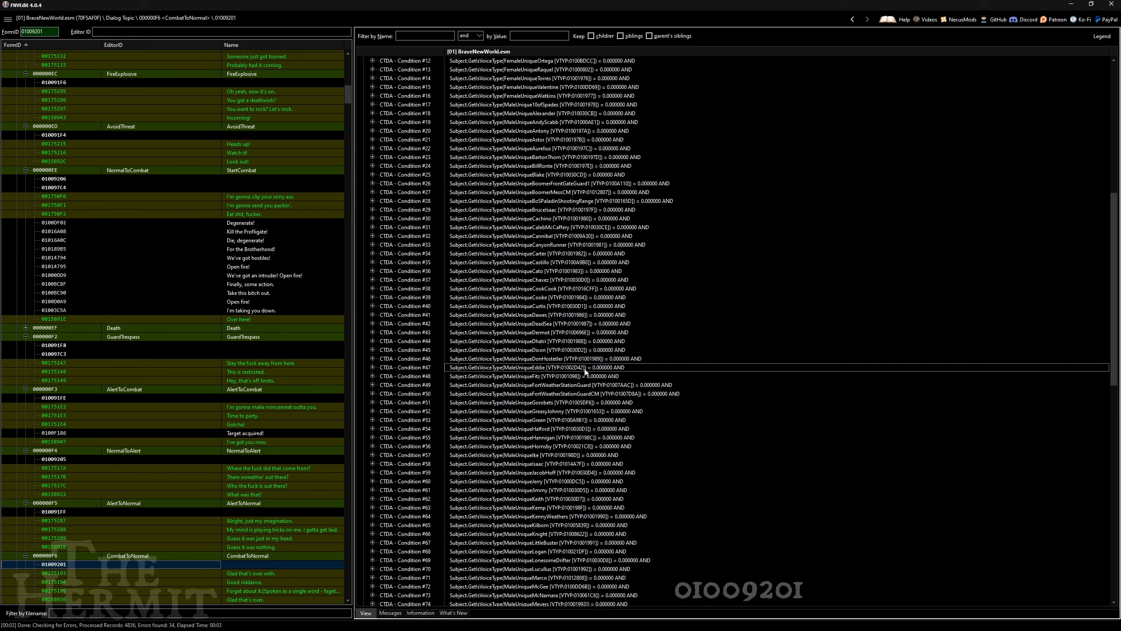
Step: Look up FormID 01009200 under the CombatToLost topic and delete its condition referencing the unresolved voice type 0100198A
{"action": "left_click", "coordinate": [44, 32]}
{"action": "key", "text": "BackSpace"}
{"action": "type", "text": "0"}
{"action": "key", "text": "Return"}
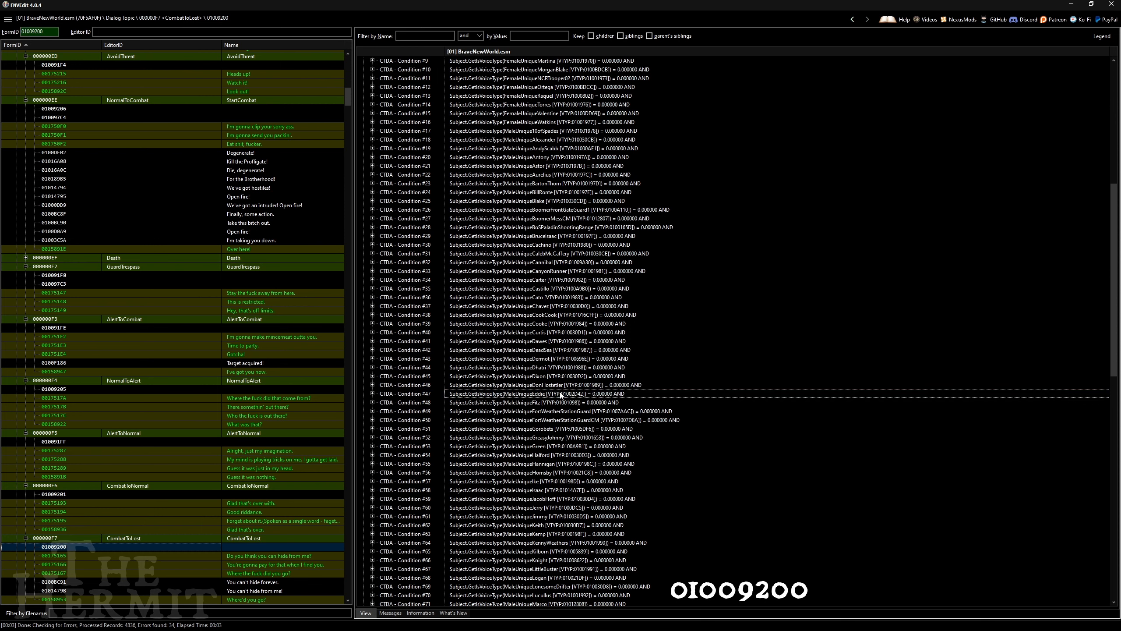
Step: Look up FormID 01009204 under the LostToNormal topic and delete its condition referencing the unresolved voice type 0100198A
{"action": "key", "text": "BackSpace"}
{"action": "type", "text": "4"}
{"action": "key", "text": "Return"}
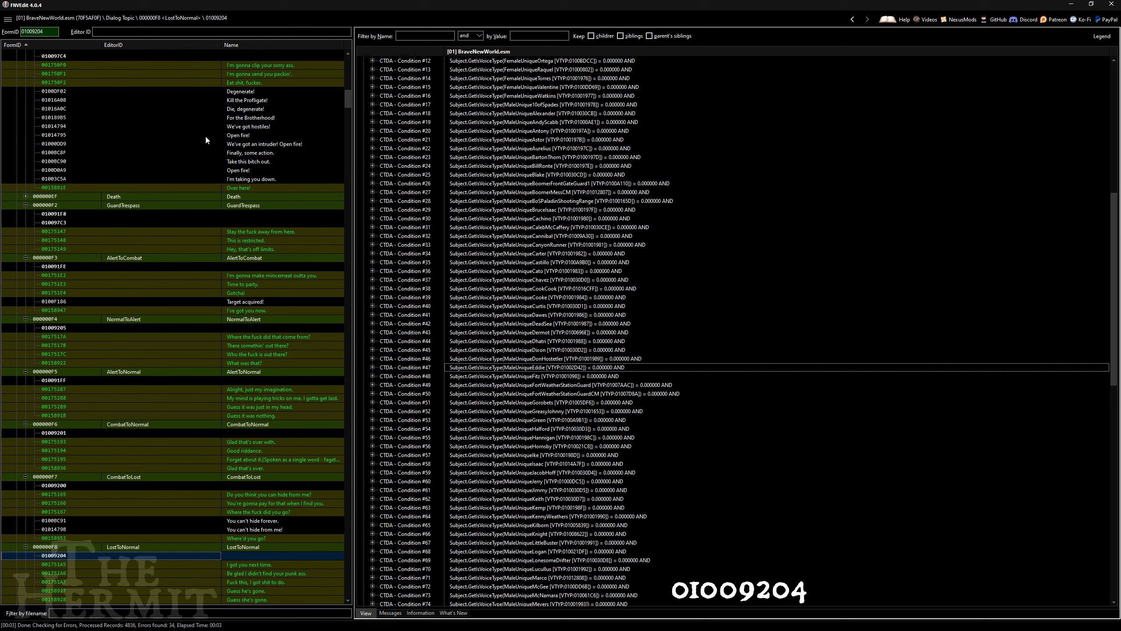
Step: Look up FormID 01009203 under the LostToCombat topic and delete its condition referencing the unresolved voice type 0100198A
{"action": "key", "text": "BackSpace"}
{"action": "key", "text": "Return"}
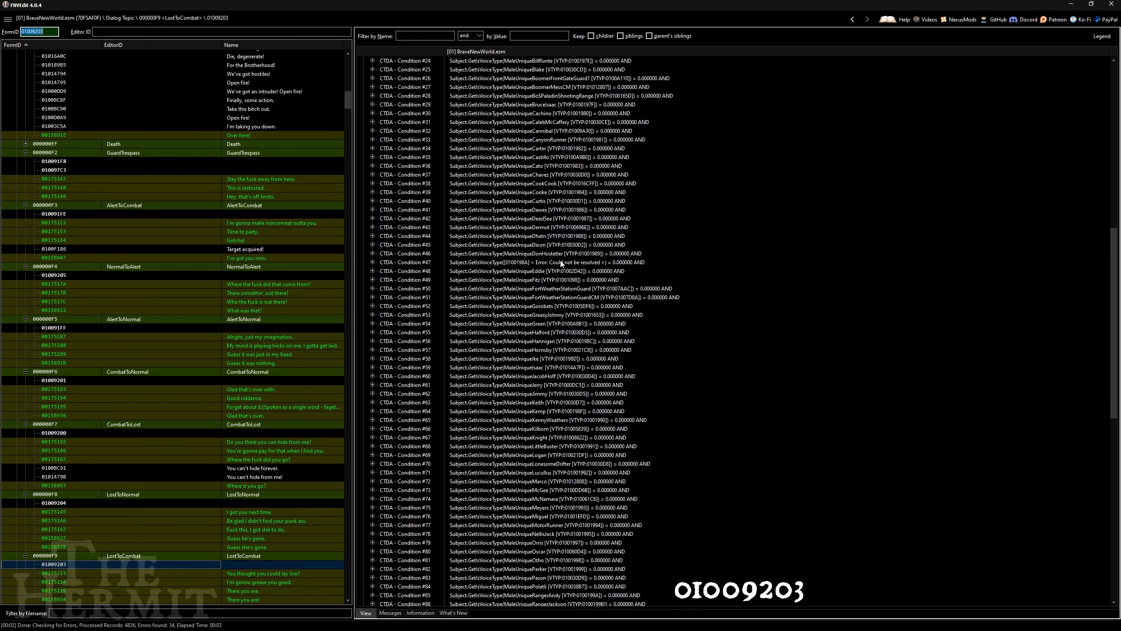
{"action": "left_click", "coordinate": [562, 263]}
{"action": "key", "text": "Delete"}
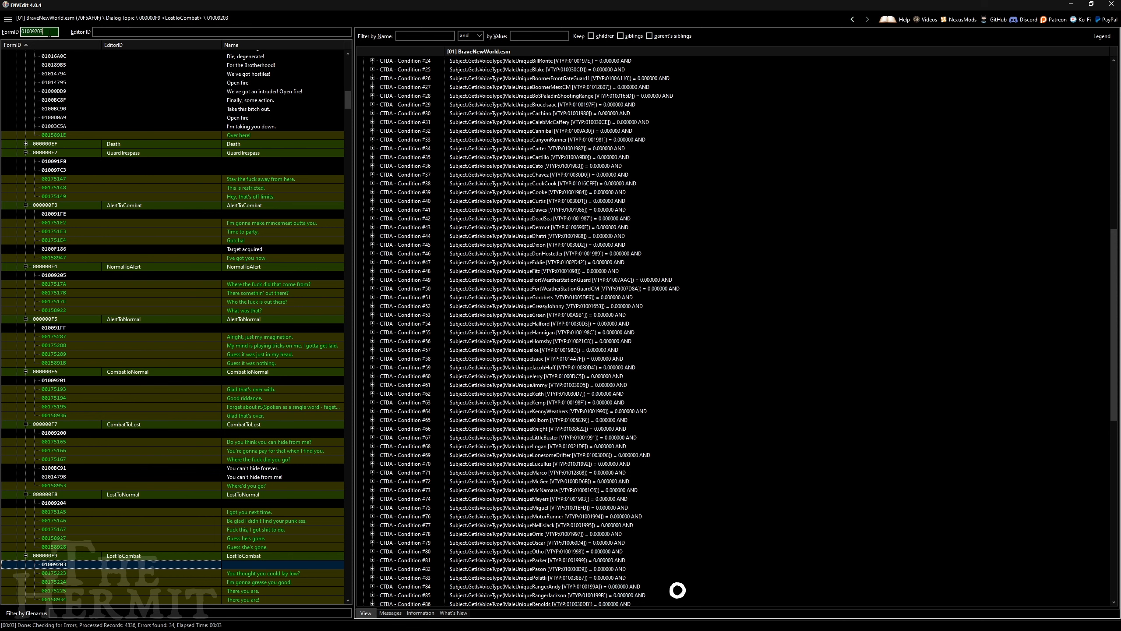
Step: Look up FormID 010091FD under the AlertIdle topic and delete its condition referencing the unresolved voice type 0100198A
{"action": "type", "text": "010091FD"}
{"action": "key", "text": "Return"}
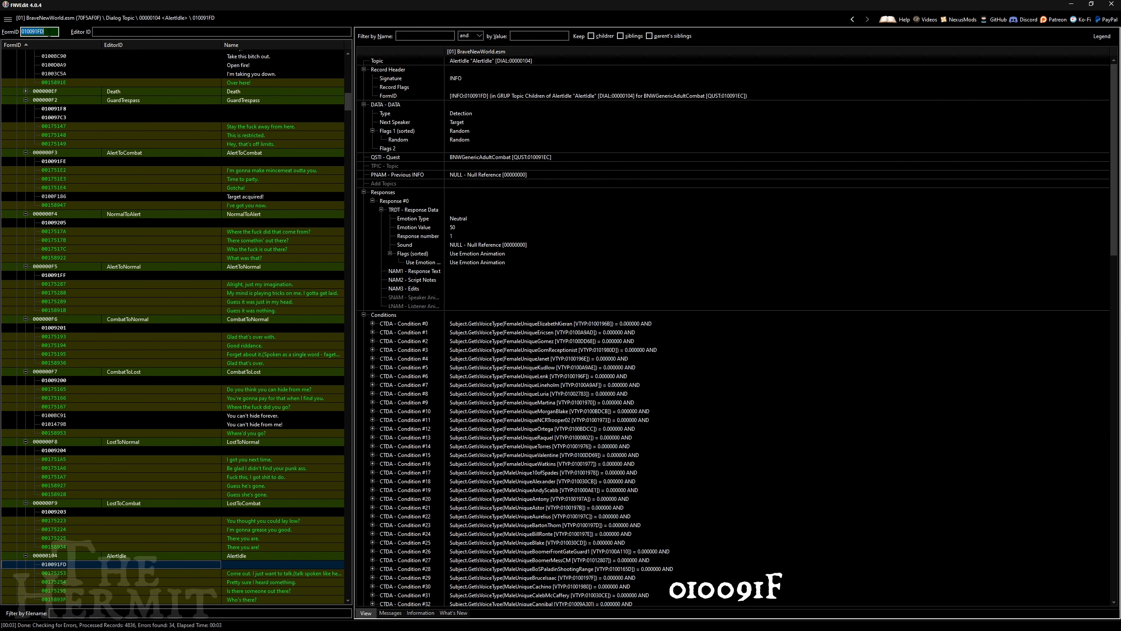
{"action": "scroll", "coordinate": [662, 345], "scroll_direction": "down", "scroll_amount": 15}
{"action": "left_click", "coordinate": [538, 341]}
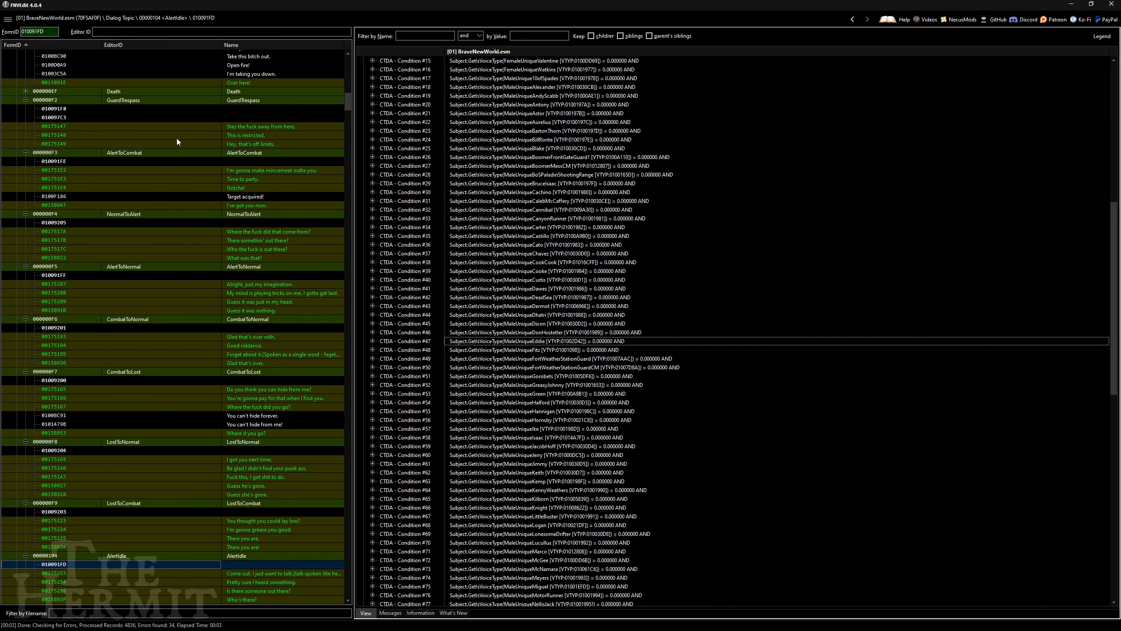
Step: Look up FormID 01009202 under the LostIdle topic and delete its condition referencing the unresolved voice type 0100198A
{"action": "type", "text": "01009202"}
{"action": "key", "text": "Return"}
{"action": "left_click", "coordinate": [576, 339]}
Step: Look up FormID 010091F5 under the DeathResponse topic and delete its condition referencing the unresolved voice type 0100198A
{"action": "double_click", "coordinate": [40, 32]}
{"action": "type", "text": "010091F5"}
{"action": "key", "text": "Return"}
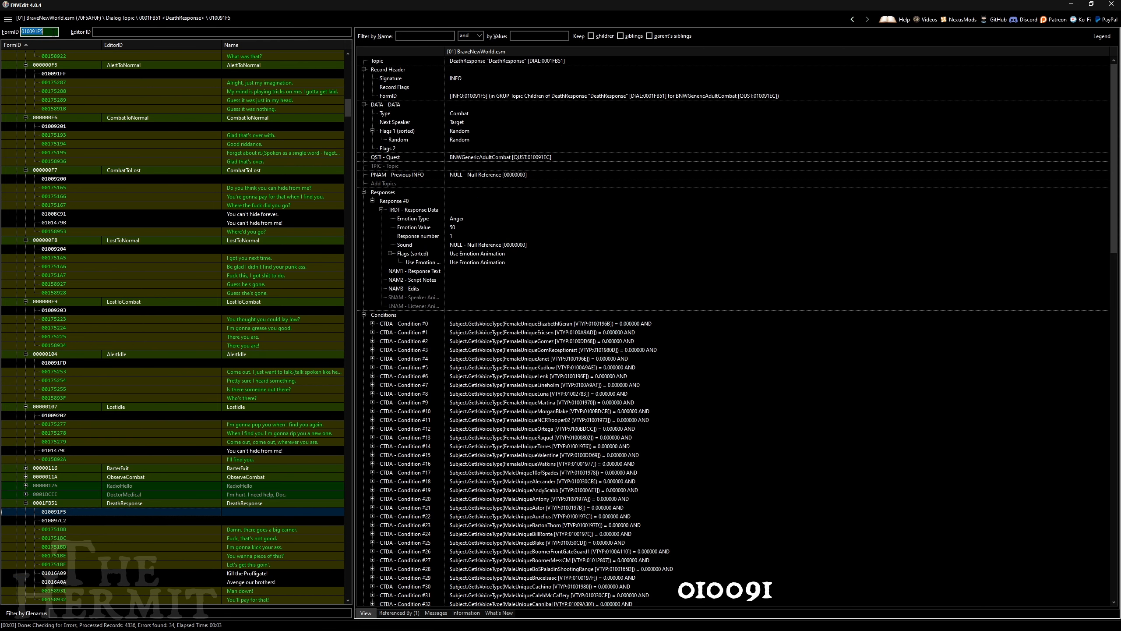
{"action": "scroll", "coordinate": [576, 370], "scroll_direction": "down", "scroll_amount": 15}
{"action": "left_click", "coordinate": [576, 367]}
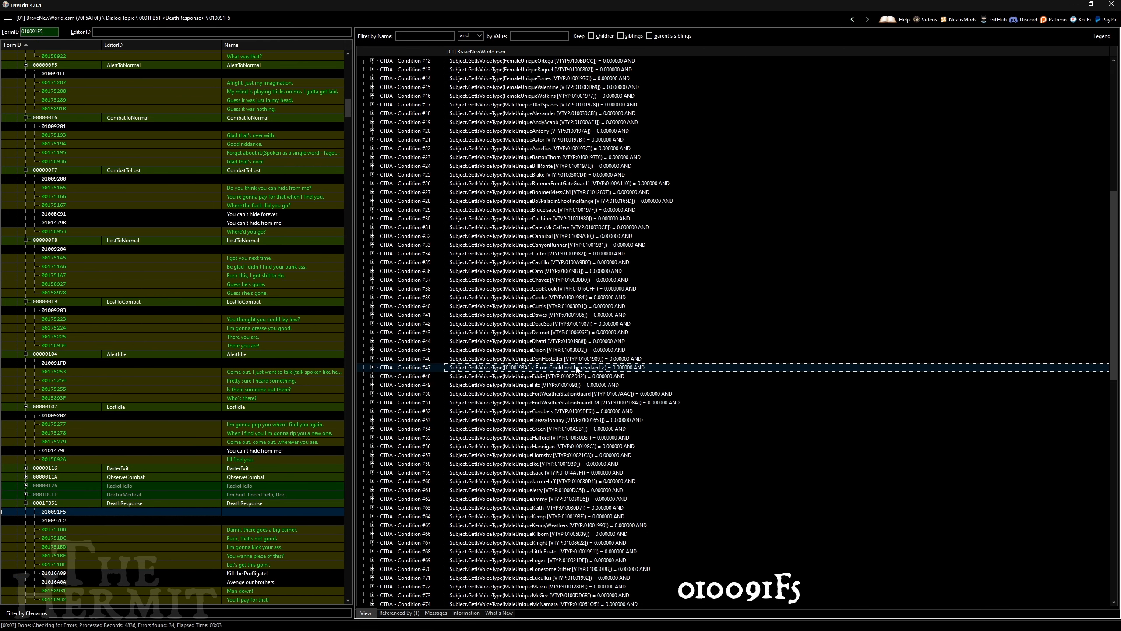
{"action": "key", "text": "Delete"}
Step: Look up FormID 010097C2 under the DeathResponse topic and delete its condition referencing the unresolved voice type 0100198A
{"action": "double_click", "coordinate": [40, 32]}
{"action": "type", "text": "010097"}
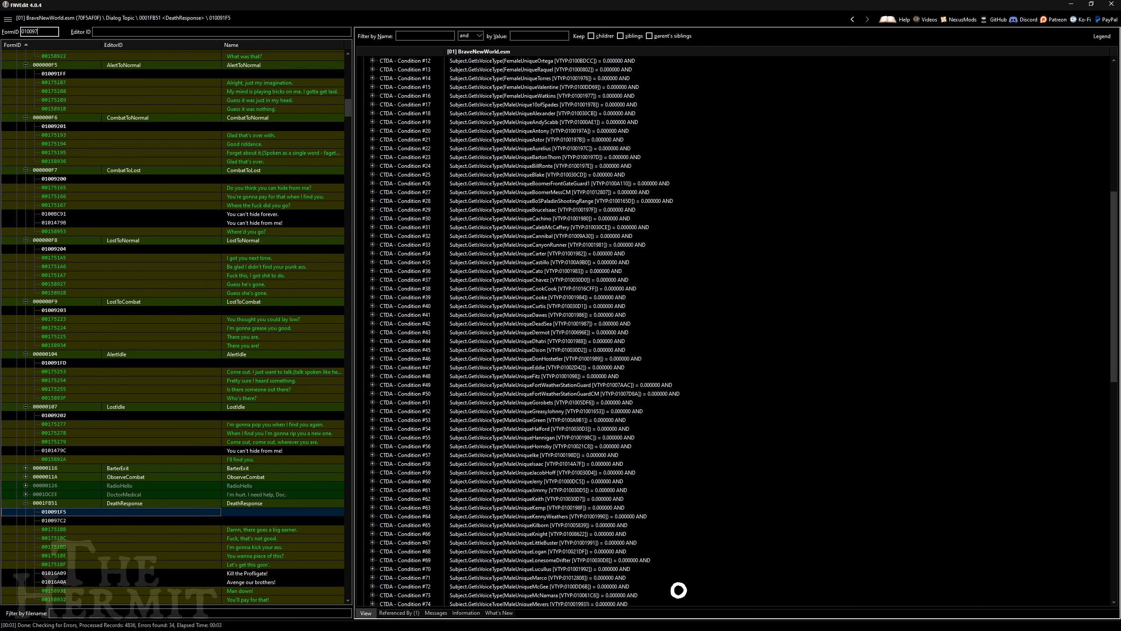
{"action": "type", "text": "C2"}
{"action": "key", "text": "Return"}
{"action": "scroll", "coordinate": [574, 309], "scroll_direction": "down", "scroll_amount": 15}
{"action": "left_click", "coordinate": [581, 394]}
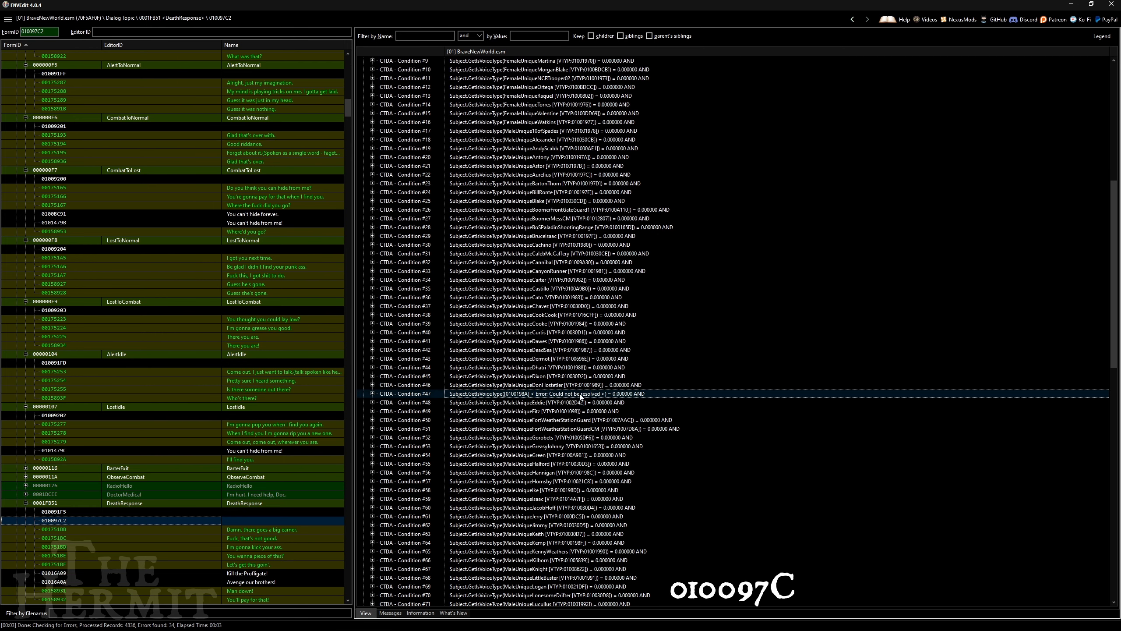
{"action": "scroll", "coordinate": [620, 383], "scroll_direction": "down", "scroll_amount": 2}
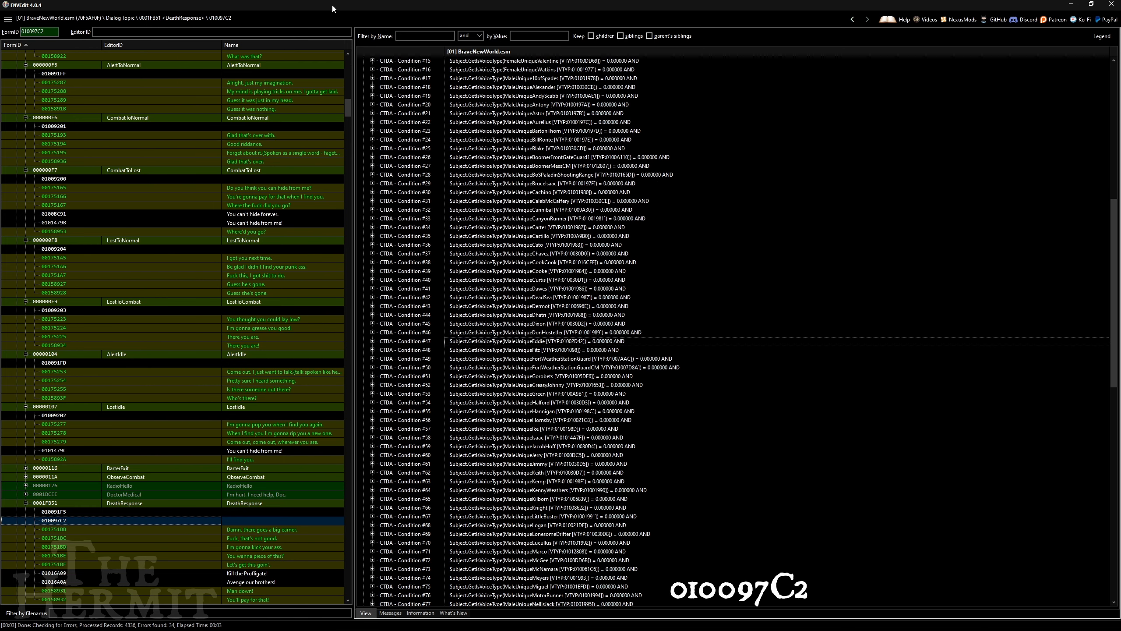
Step: Look up the GenericAdult quest, FormID 0004ADEE, and delete the BraveNewWorld.esm condition referencing the unresolved voice type 0100198A
{"action": "double_click", "coordinate": [40, 31]}
{"action": "type", "text": "0"}
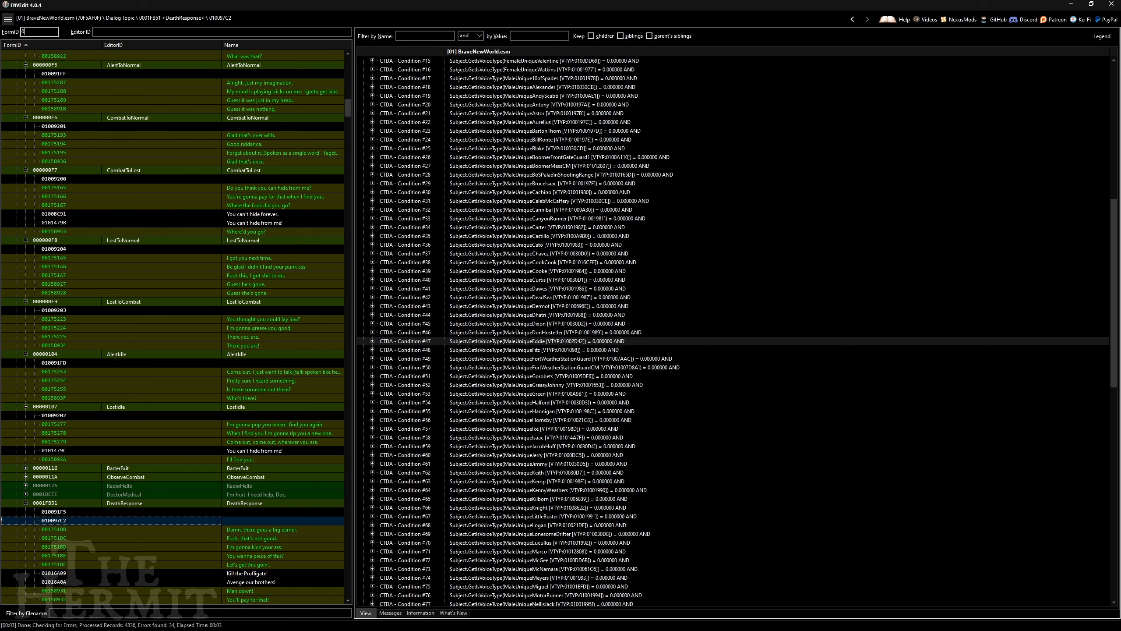
{"action": "type", "text": "00"}
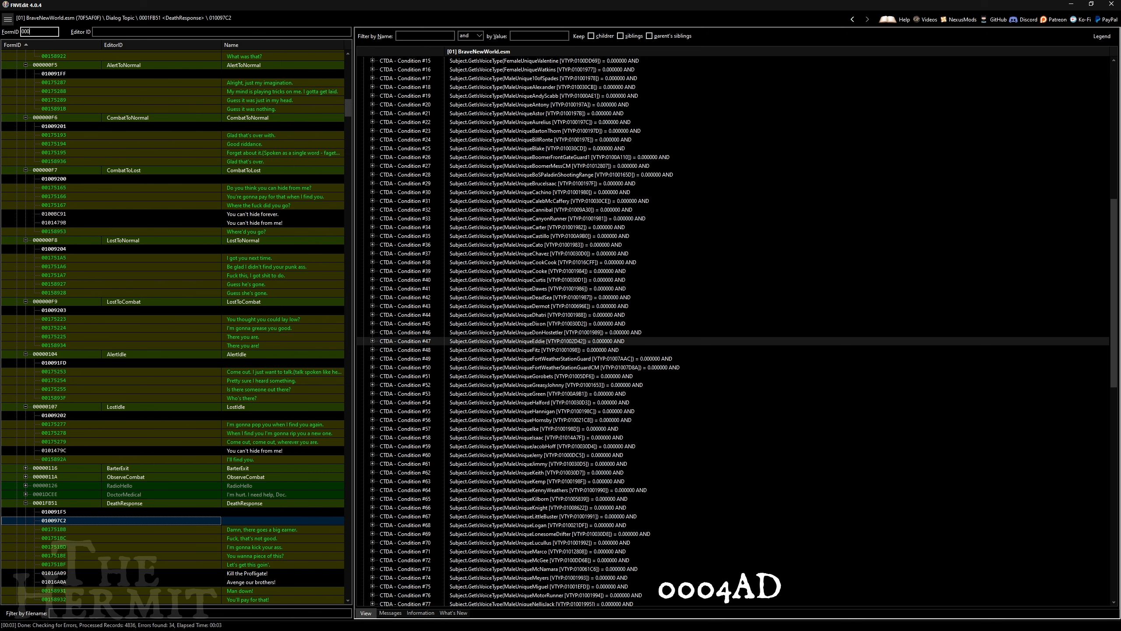
{"action": "type", "text": "4ADEE"}
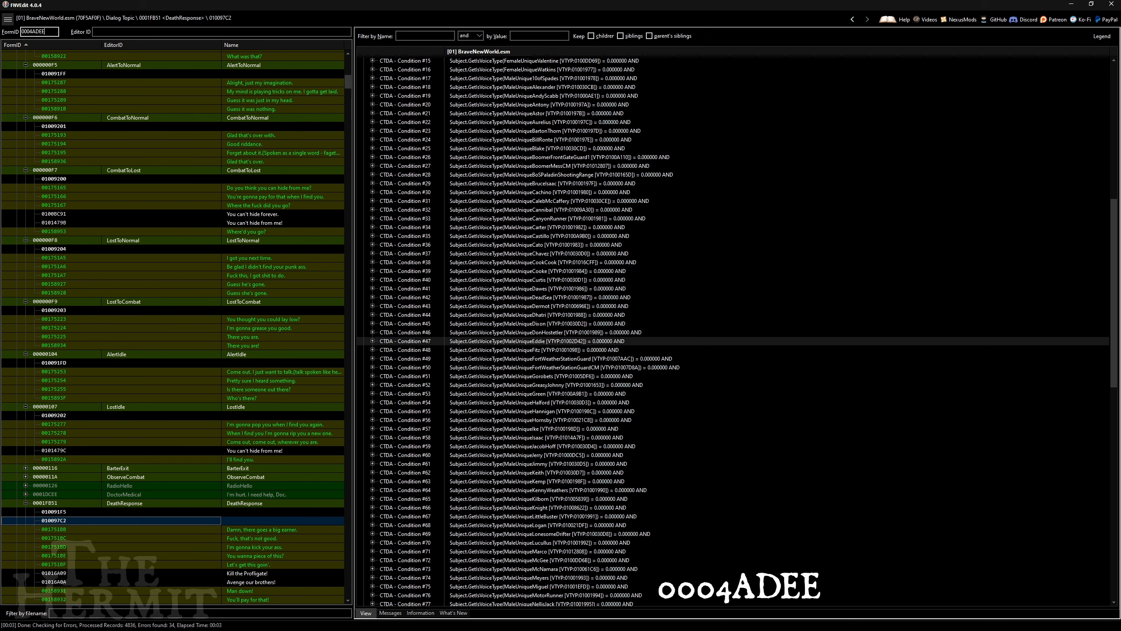
{"action": "key", "text": "Return"}
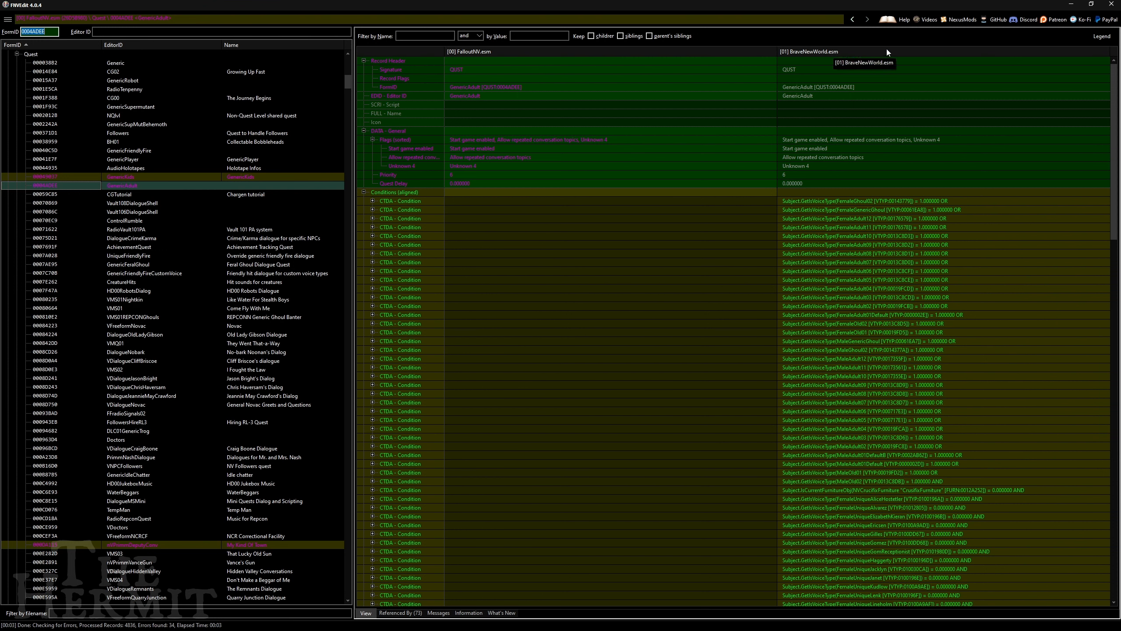
{"action": "scroll", "coordinate": [885, 250], "scroll_direction": "down", "scroll_amount": 6}
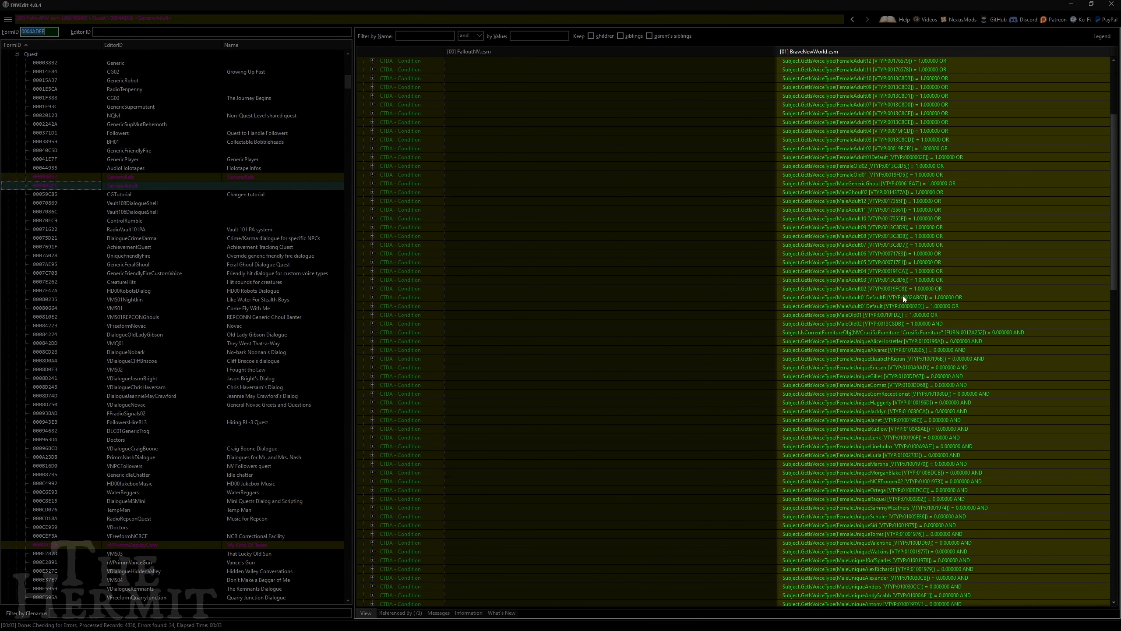
{"action": "scroll", "coordinate": [902, 295], "scroll_direction": "down", "scroll_amount": 19}
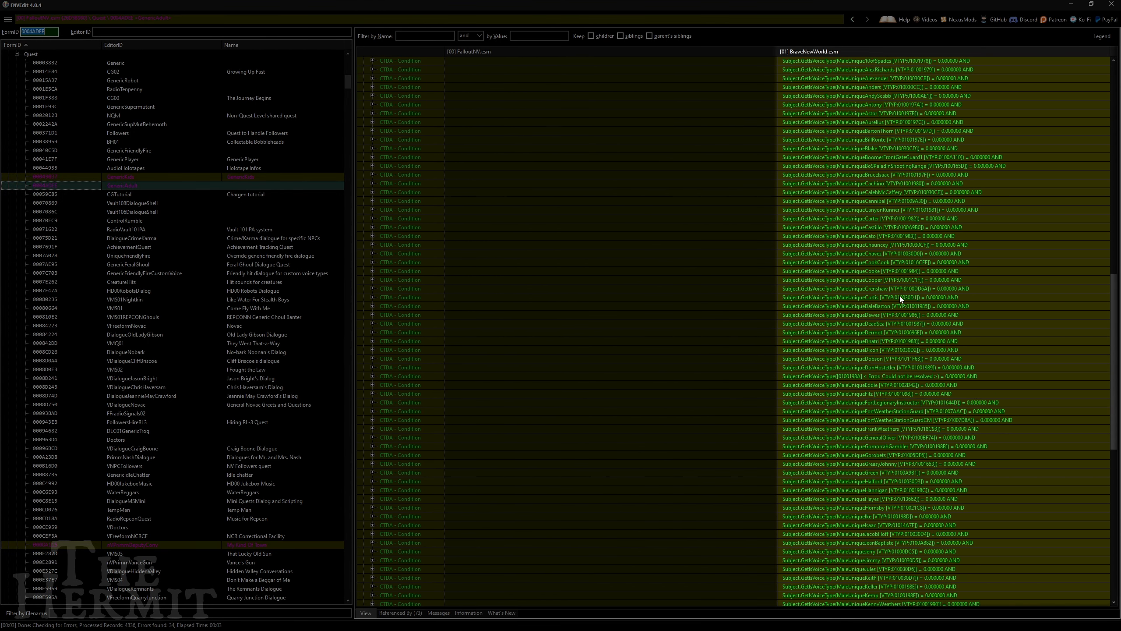
{"action": "left_click", "coordinate": [893, 374]}
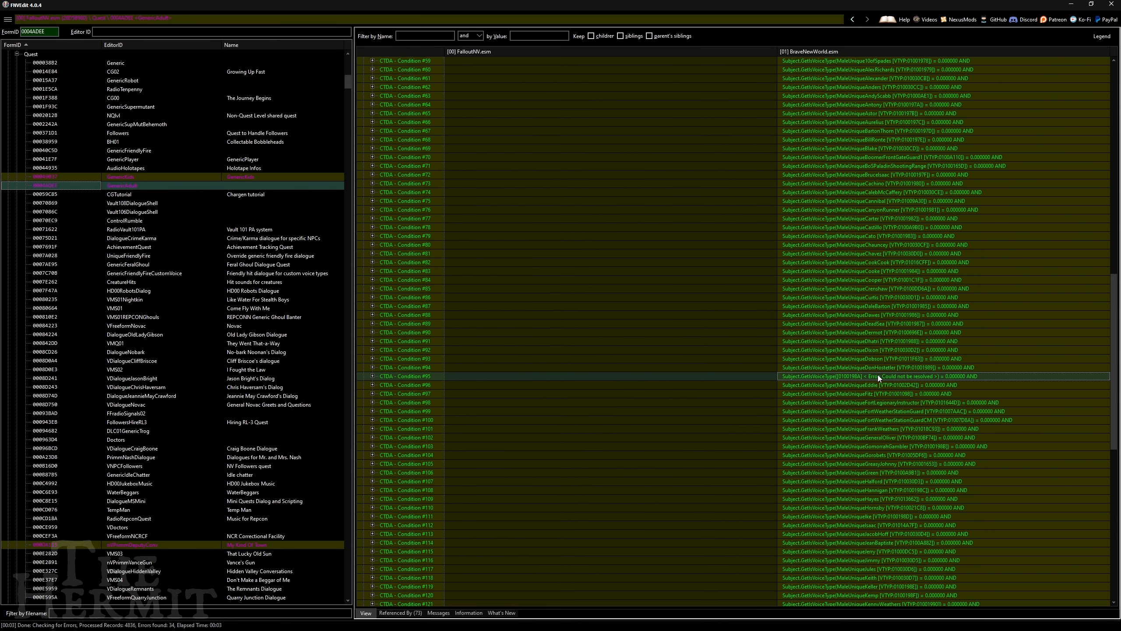
{"action": "key", "text": "Delete"}
Step: Look up the GenericFiend quest, FormID 000FABE3, and delete the BraveNewWorld.esm condition referencing the unresolved voice type 0100198A
{"action": "double_click", "coordinate": [39, 32]}
{"action": "type", "text": "00"}
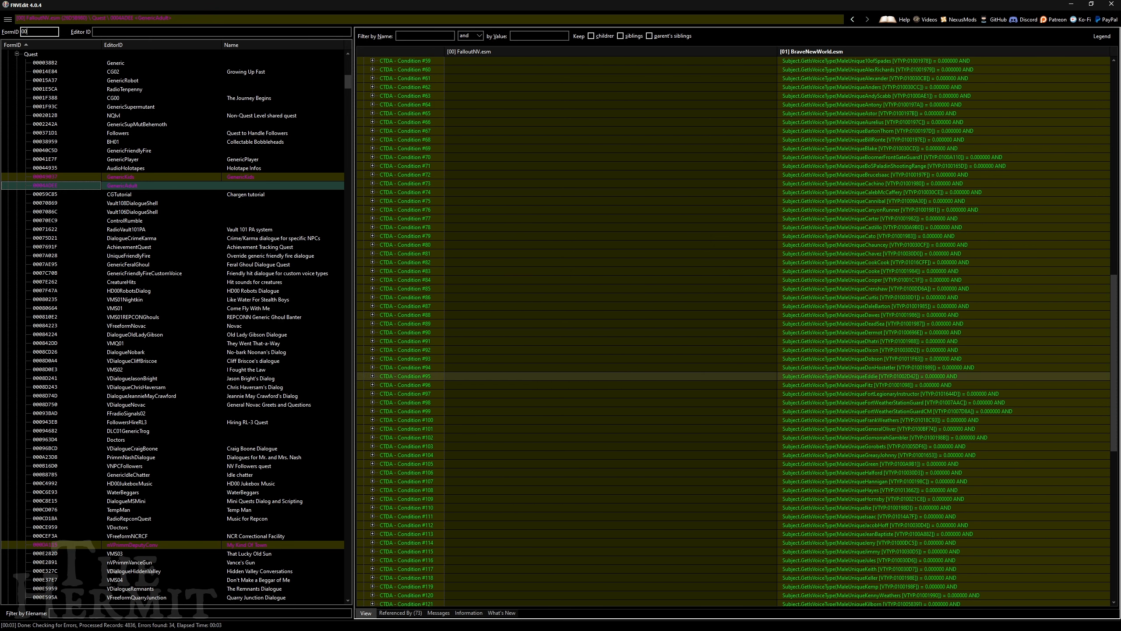
{"action": "type", "text": "0FAB"}
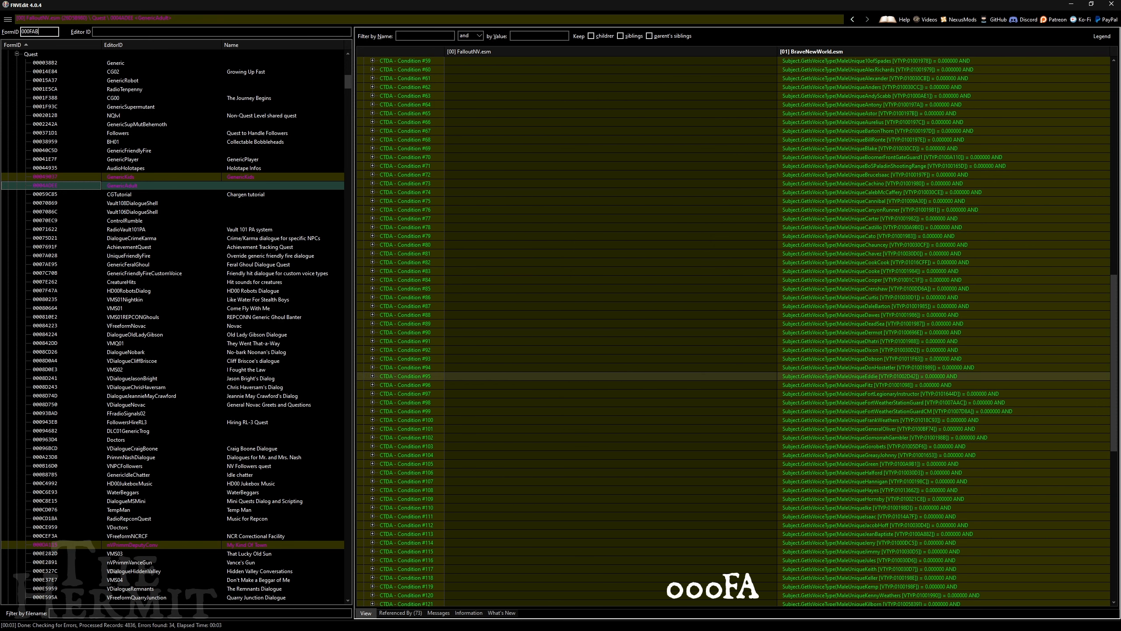
{"action": "type", "text": "E3"}
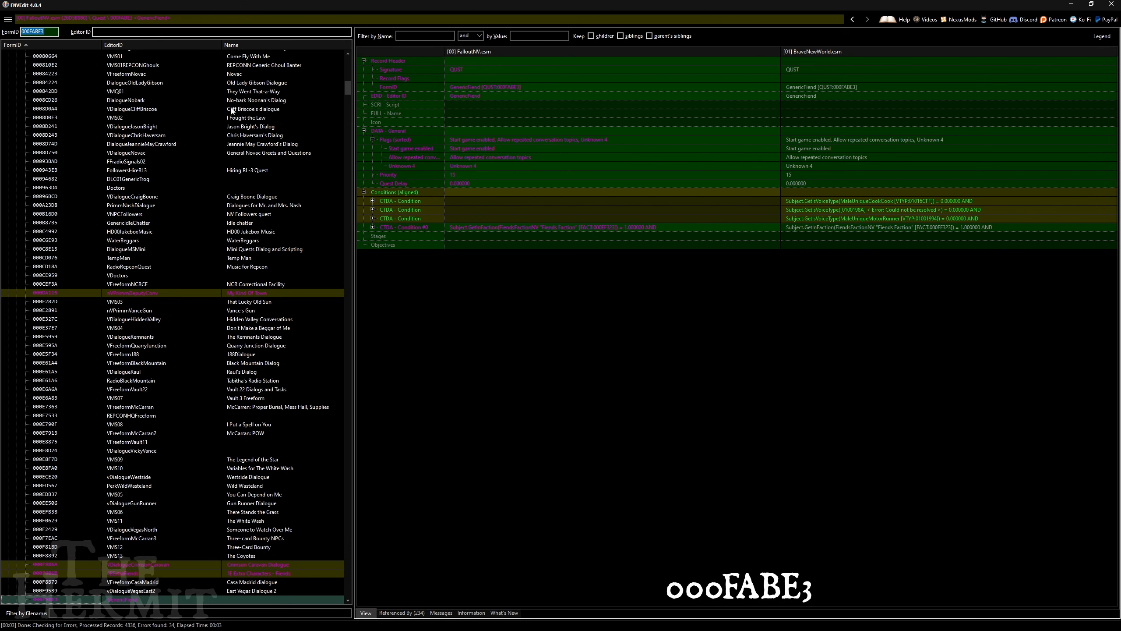
{"action": "left_click", "coordinate": [888, 210]}
{"action": "key", "text": "Delete"}
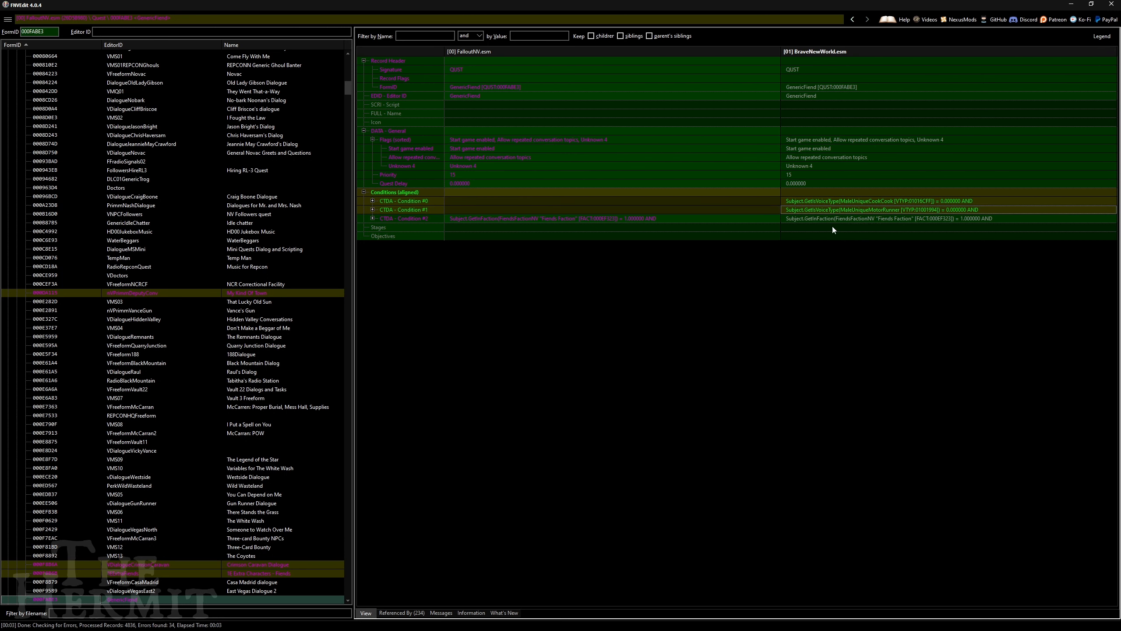
Step: Look up the GenericAdultCombat quest, FormID 0015ACB5, and delete the BraveNewWorld.esm condition referencing the unresolved voice type 0100198A
{"action": "left_click", "coordinate": [33, 30]}
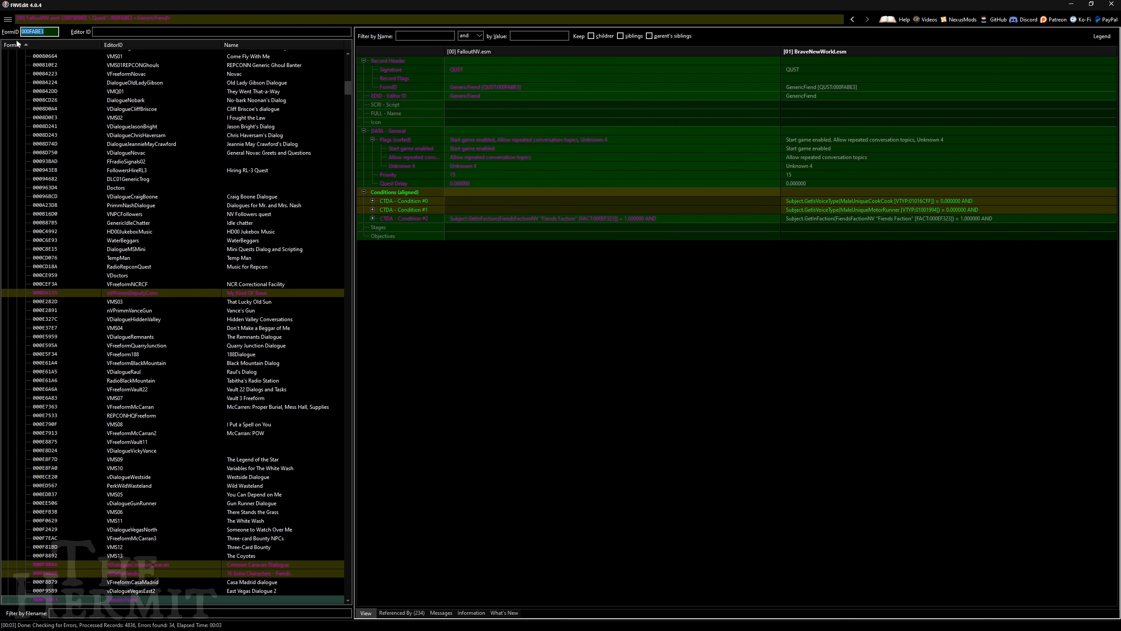
{"action": "type", "text": "00015ACB"}
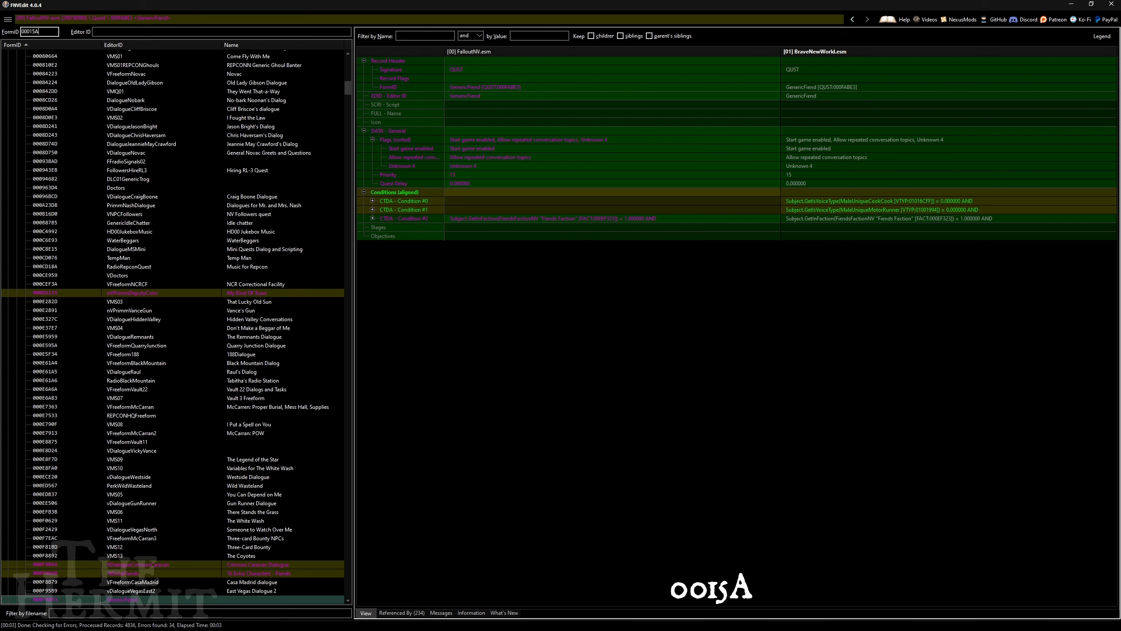
{"action": "key", "text": "BackSpace"}
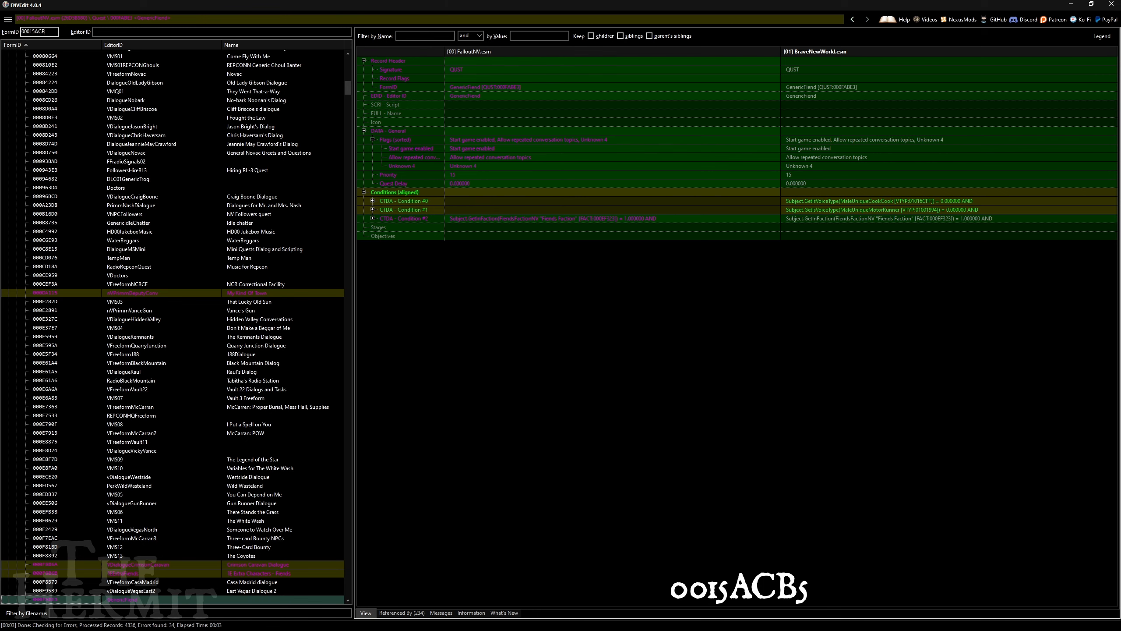
{"action": "type", "text": "B5"}
{"action": "key", "text": "Return"}
{"action": "scroll", "coordinate": [876, 343], "scroll_direction": "down", "scroll_amount": 10}
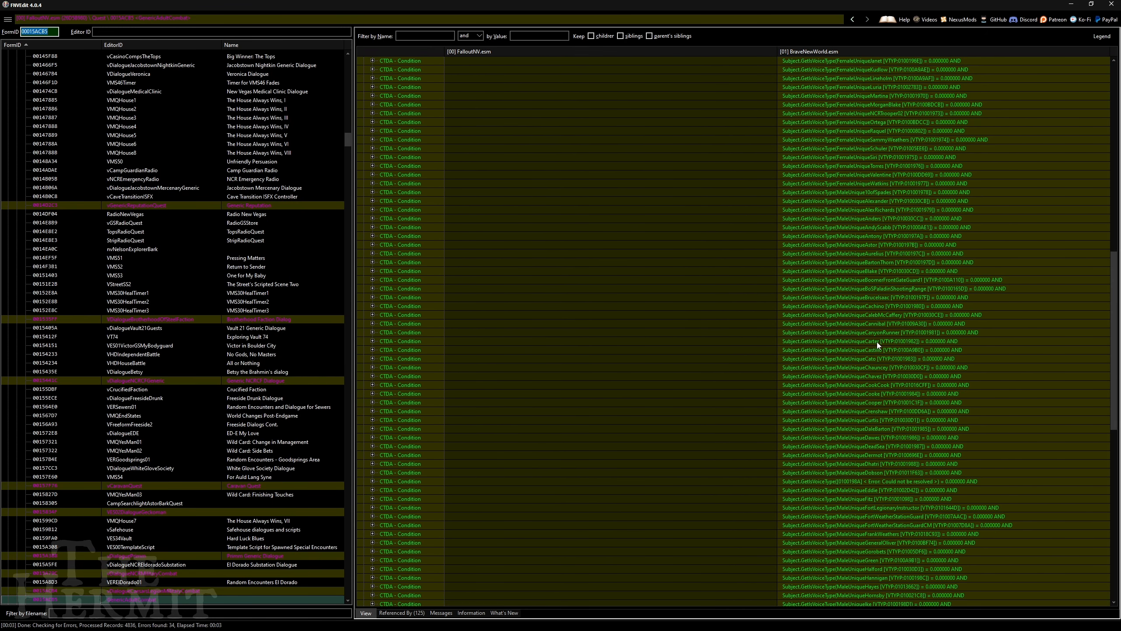
{"action": "left_click", "coordinate": [874, 324]}
{"action": "key", "text": "Delete"}
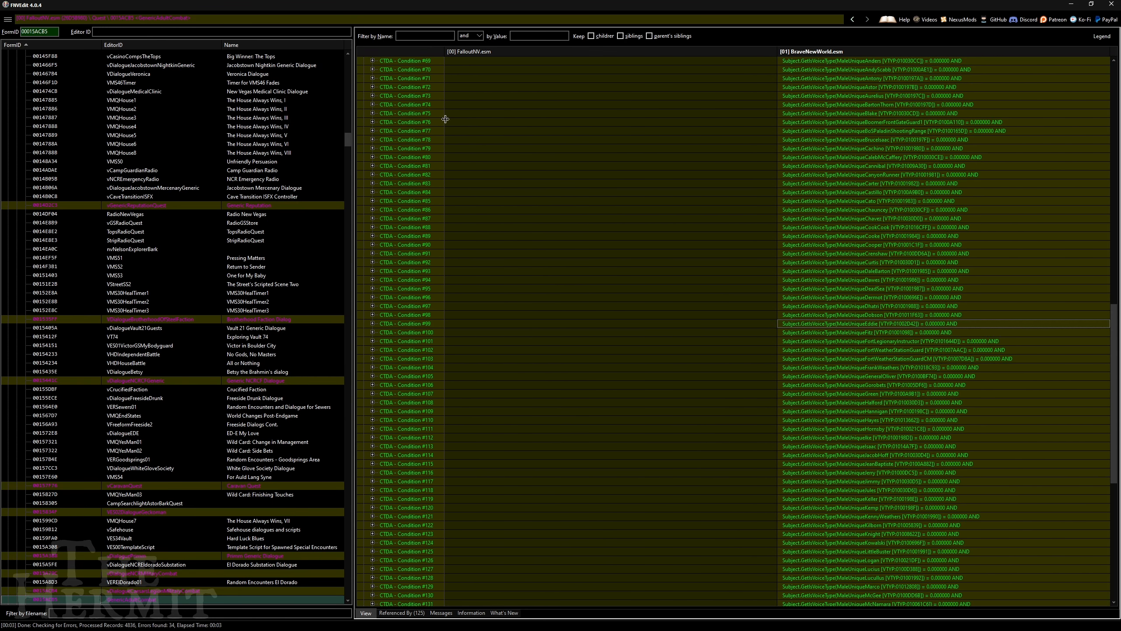
Step: Look up the BNWDialogue quest, FormID 01000800, and delete its condition referencing the unresolved voice type 0100198A
{"action": "left_click", "coordinate": [25, 31]}
{"action": "type", "text": "01000800"}
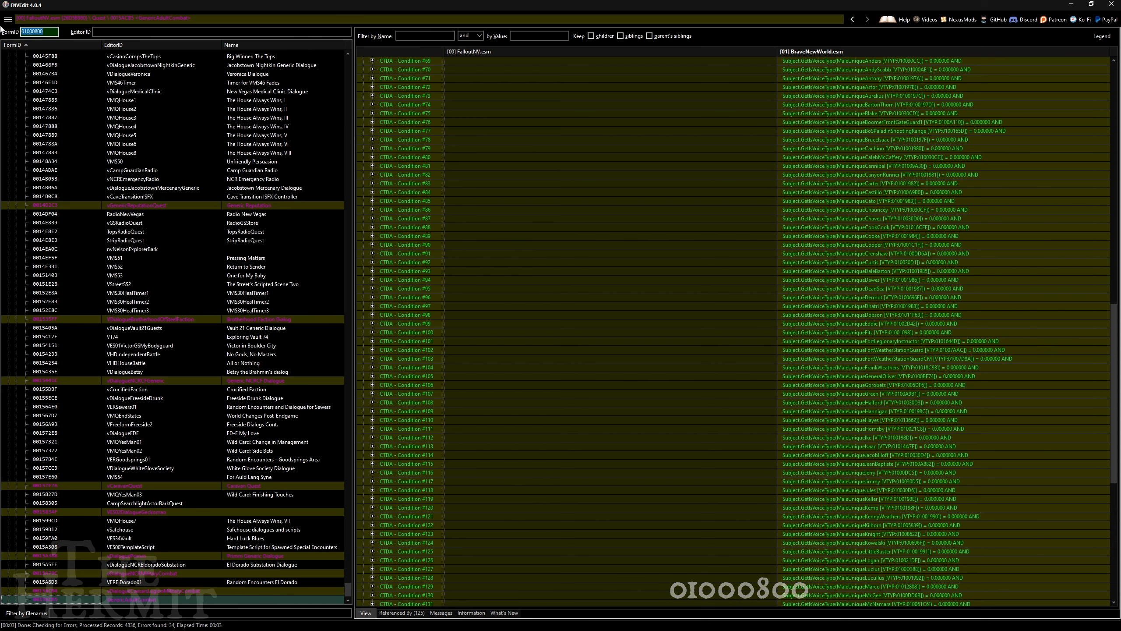
{"action": "key", "text": "Return"}
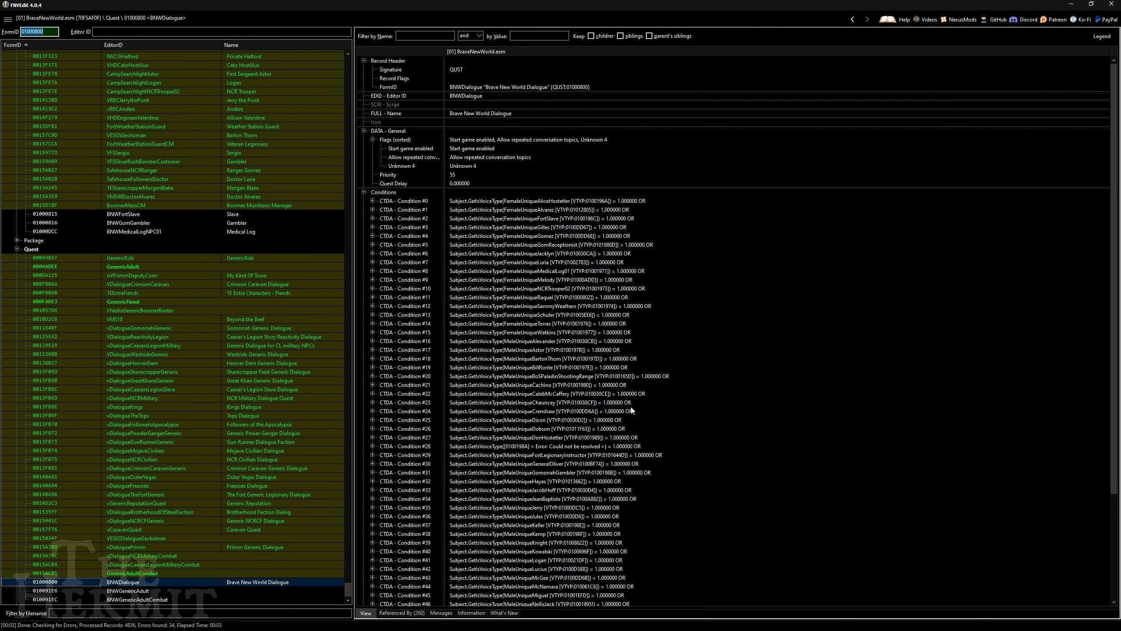
{"action": "left_click", "coordinate": [623, 450]}
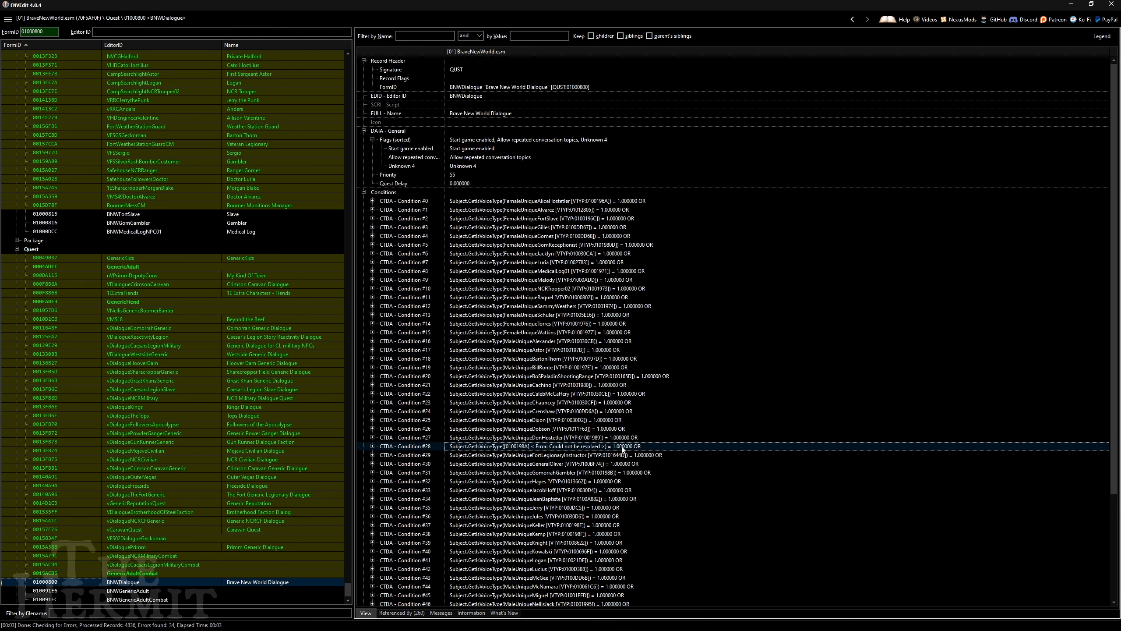
{"action": "key", "text": "Delete"}
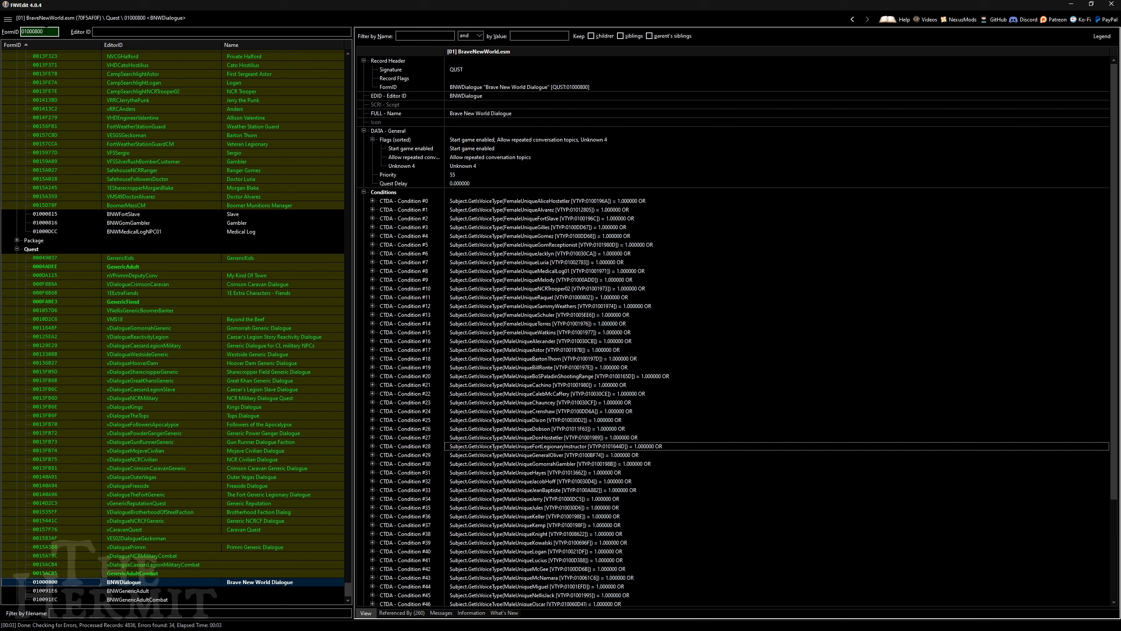
Step: Look up the BNWGenericAdultCombat quest, FormID 010091EC, and delete its condition referencing the unresolved voice type 0100198A
{"action": "left_click", "coordinate": [46, 31]}
{"action": "key", "text": "BackSpace"}
{"action": "key", "text": "BackSpace"}
{"action": "key", "text": "BackSpace"}
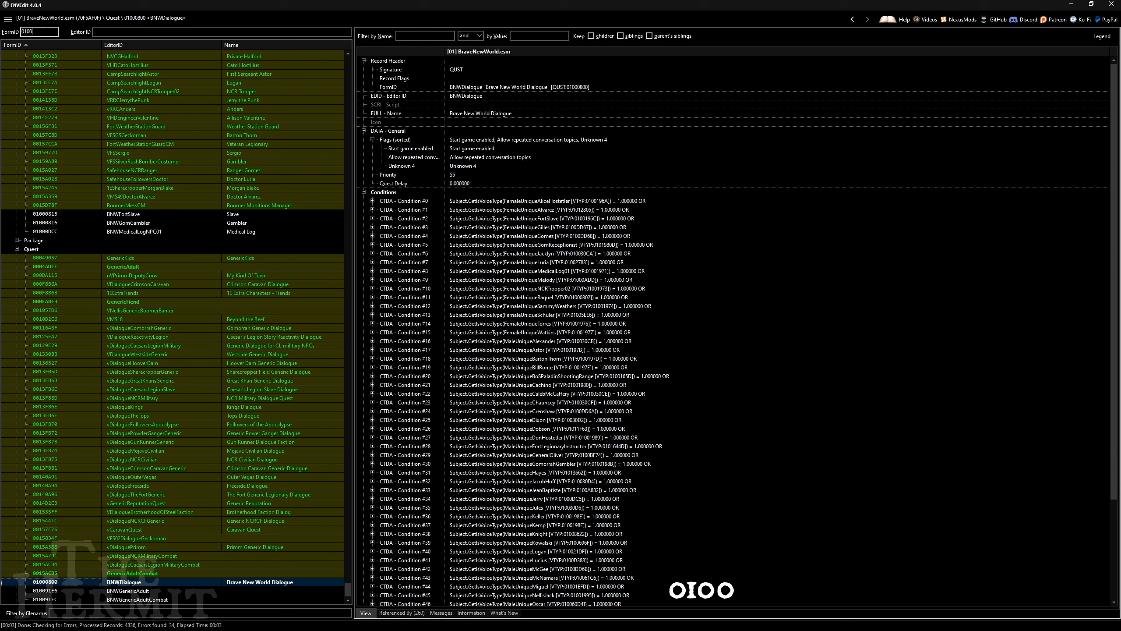
{"action": "type", "text": "91E"}
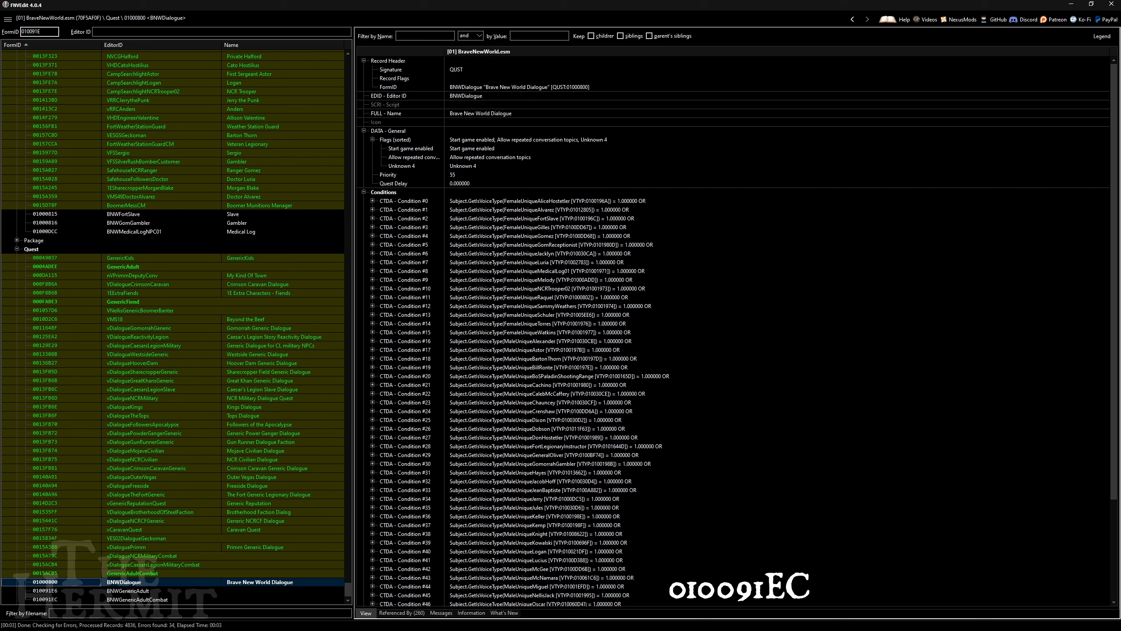
{"action": "key", "text": "Return"}
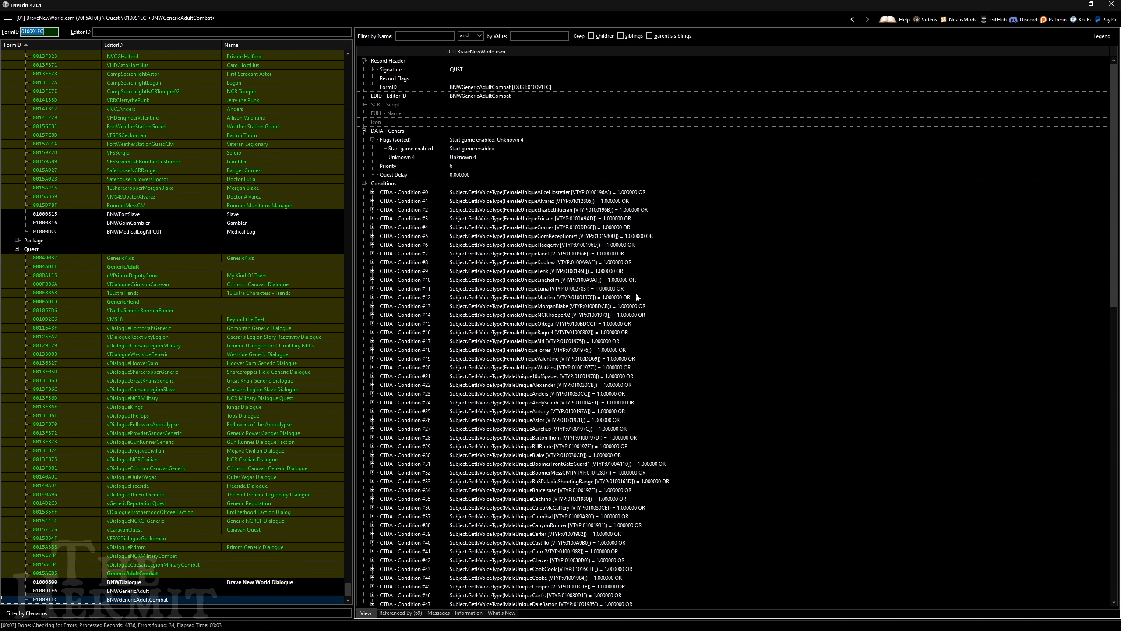
{"action": "scroll", "coordinate": [628, 296], "scroll_direction": "down", "scroll_amount": 8}
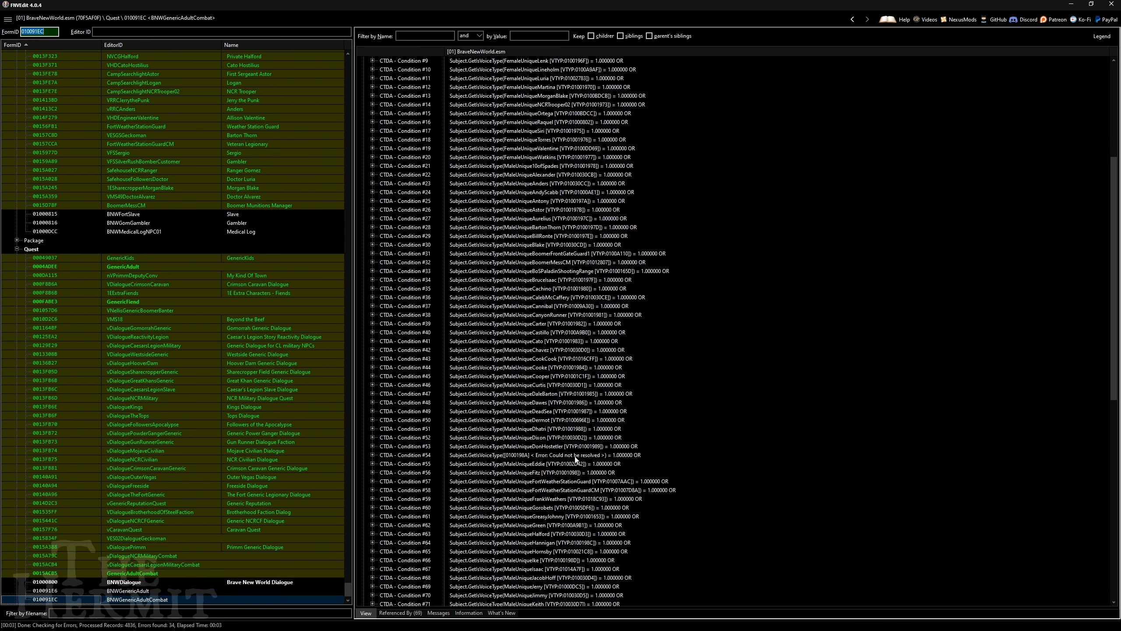
{"action": "left_click", "coordinate": [575, 457]}
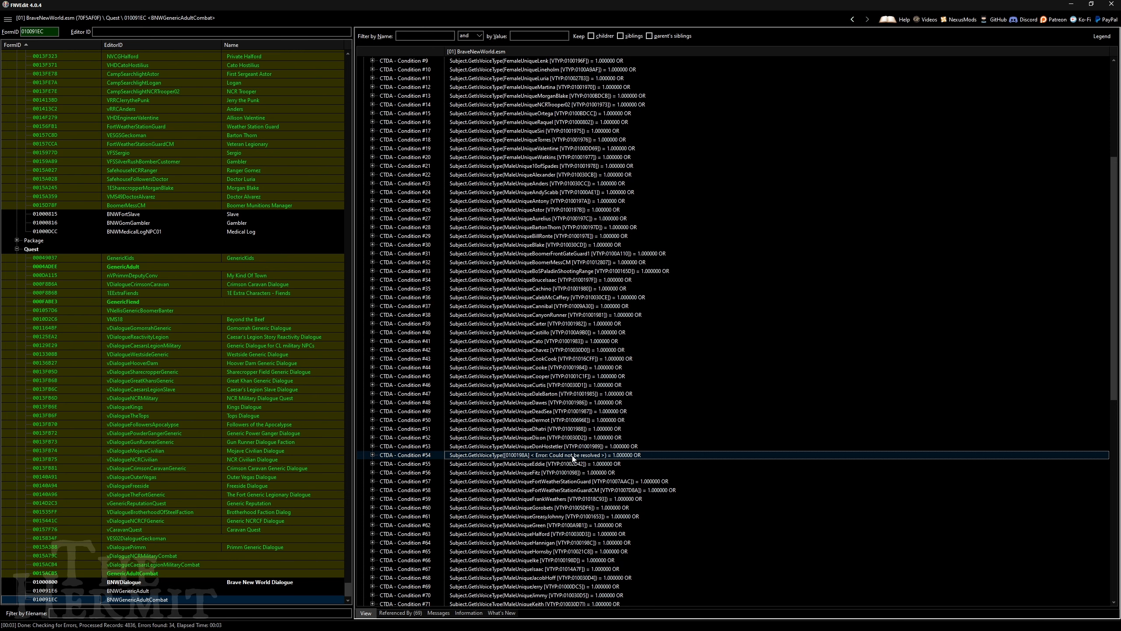
{"action": "key", "text": "Delete"}
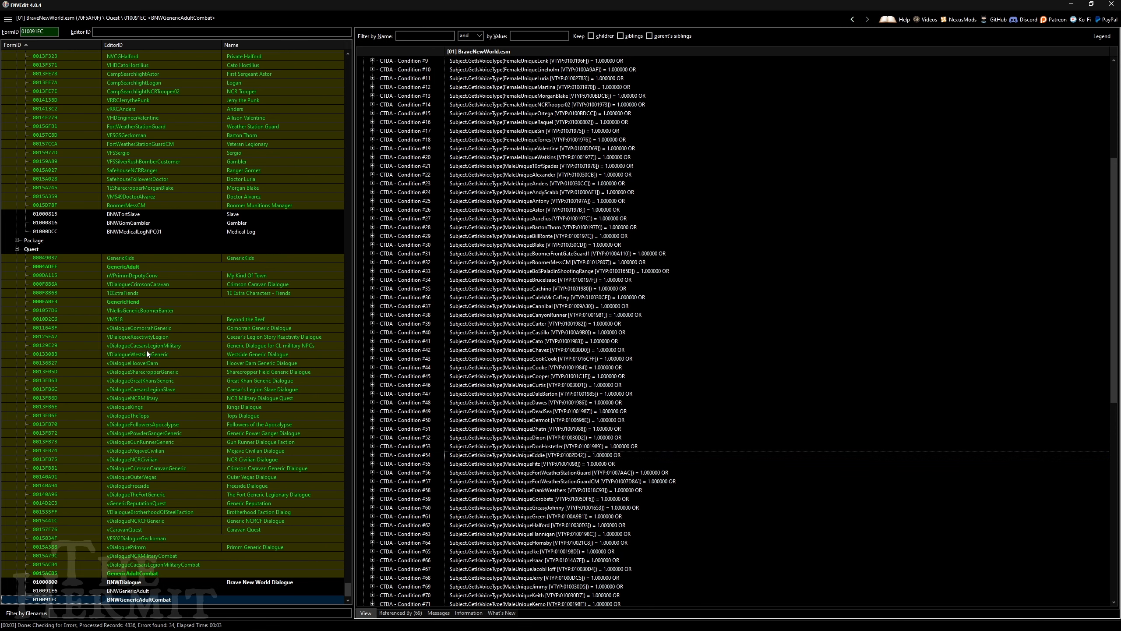
Step: Collapse the BraveNewWorld.esm record tree, check the whole plugin for errors, and review the error count
{"action": "scroll", "coordinate": [146, 350], "scroll_direction": "up", "scroll_amount": 5}
{"action": "left_click", "coordinate": [347, 552]}
{"action": "left_click_drag", "start_coordinate": [347, 552], "coordinate": [347, 53]}
{"action": "left_click", "coordinate": [8, 54]}
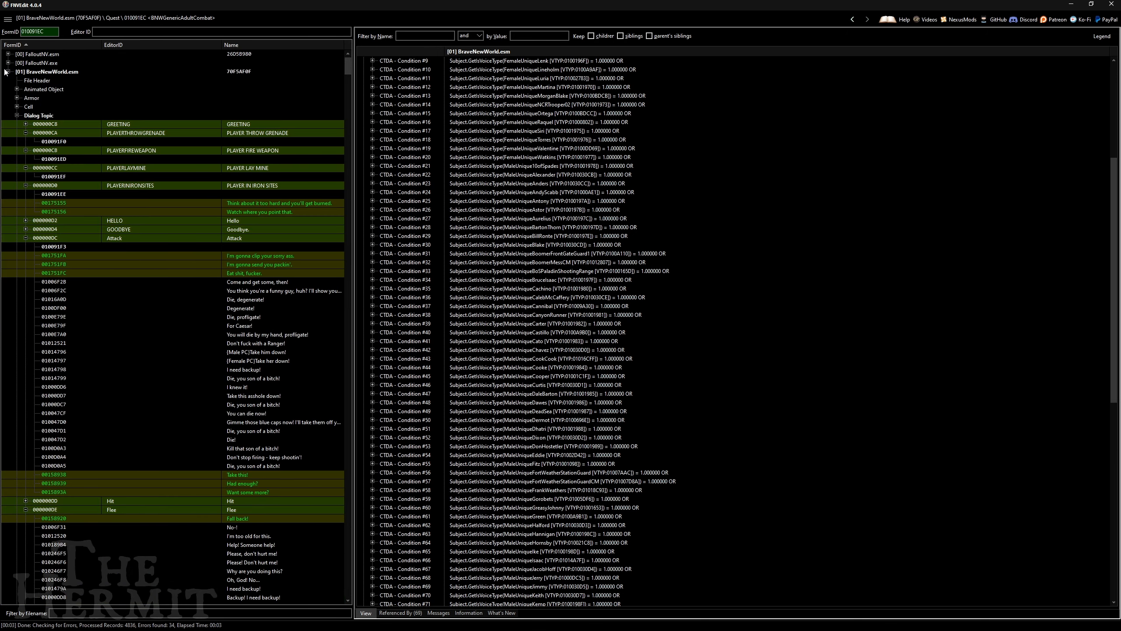
{"action": "left_click", "coordinate": [8, 71]}
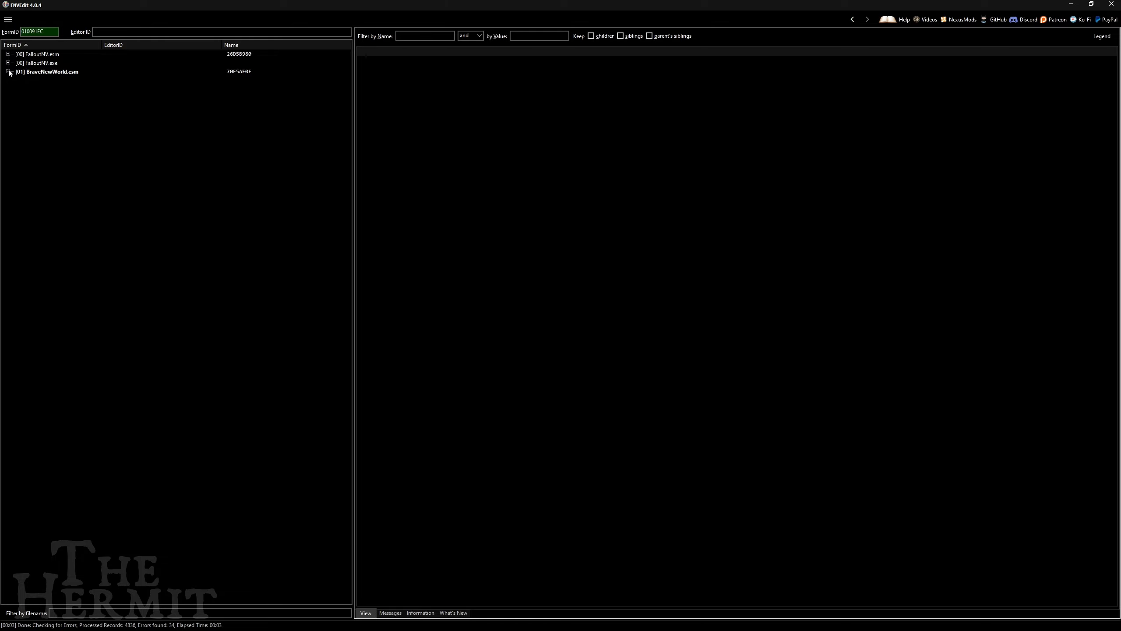
{"action": "right_click", "coordinate": [24, 73]}
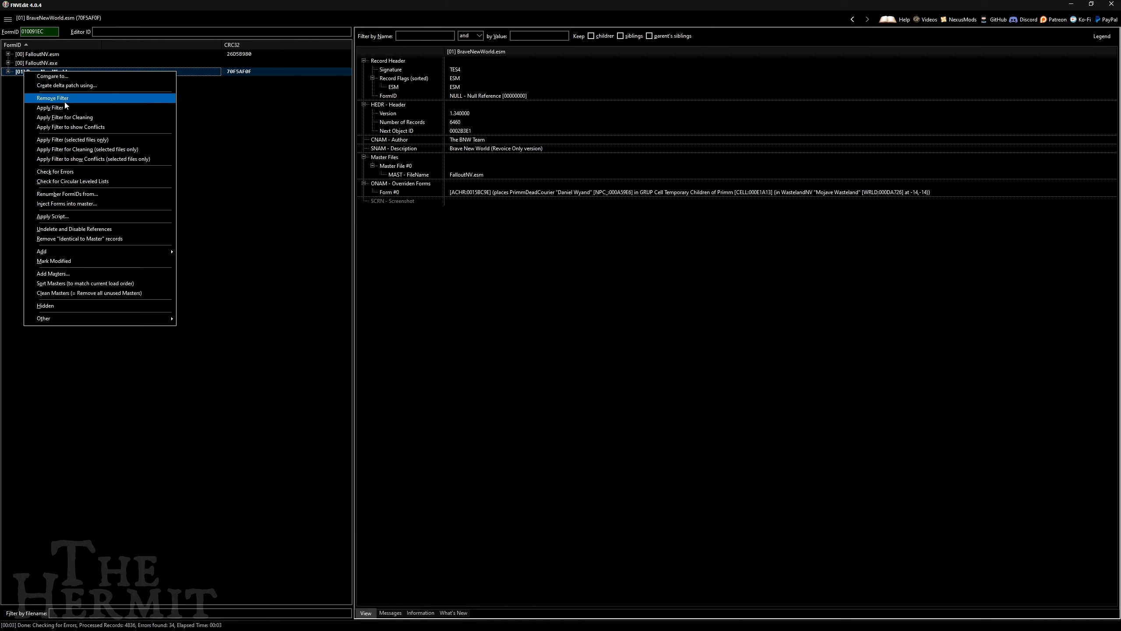
{"action": "left_click", "coordinate": [81, 171]}
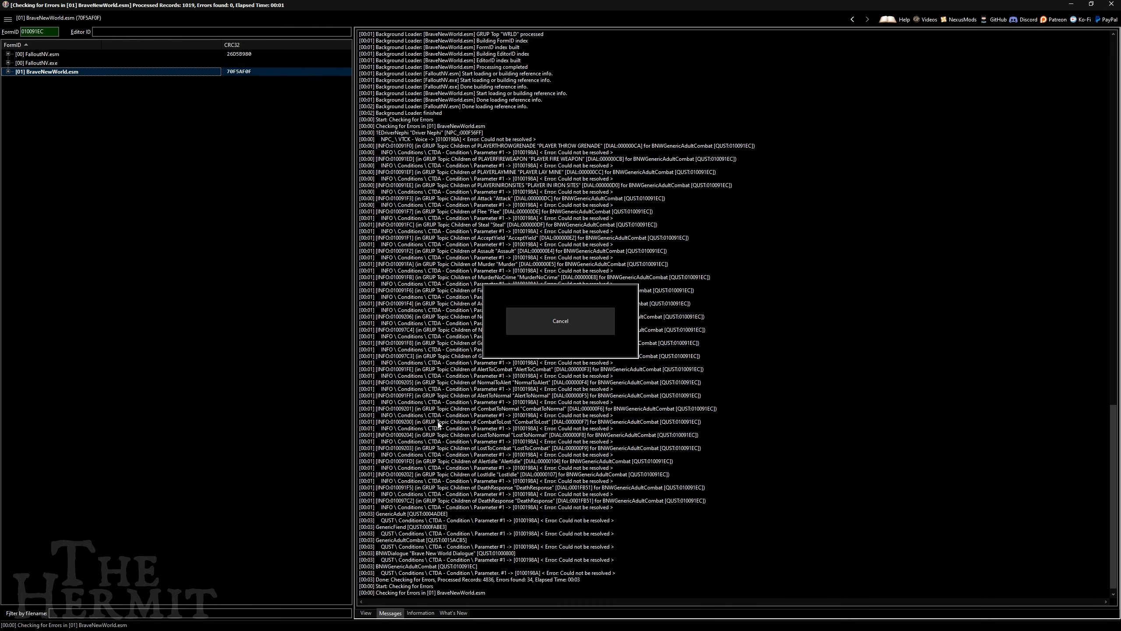
{"action": "left_click_drag", "start_coordinate": [531, 593], "coordinate": [510, 592]}
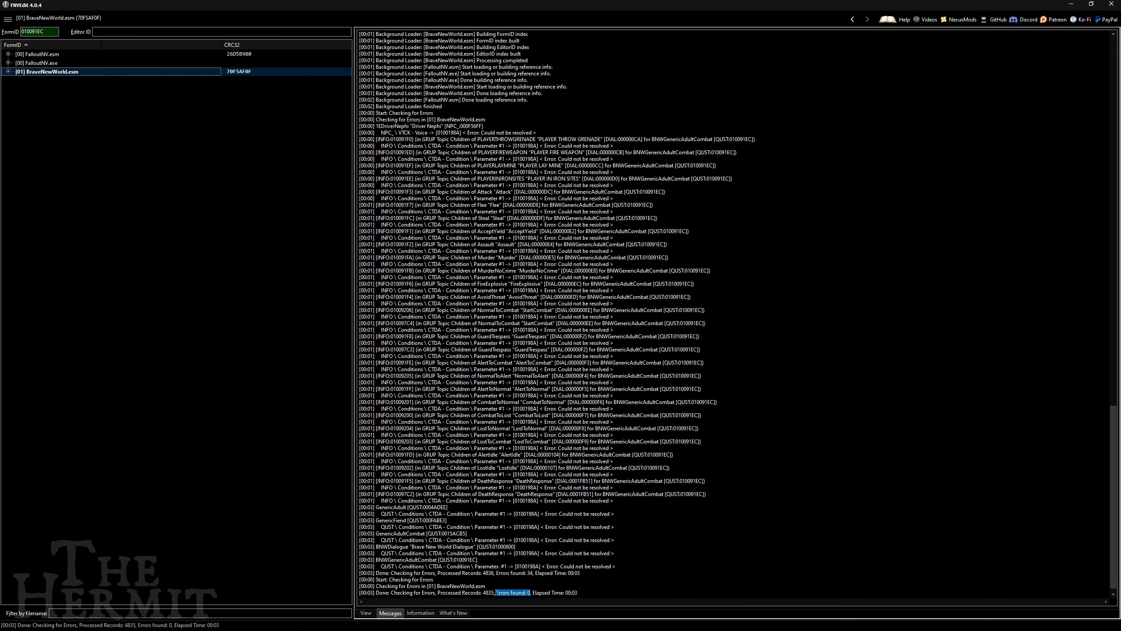
Step: Save the changes to BraveNewWorld.esm with the plugin backup enabled
{"action": "key", "text": "ctrl+s"}
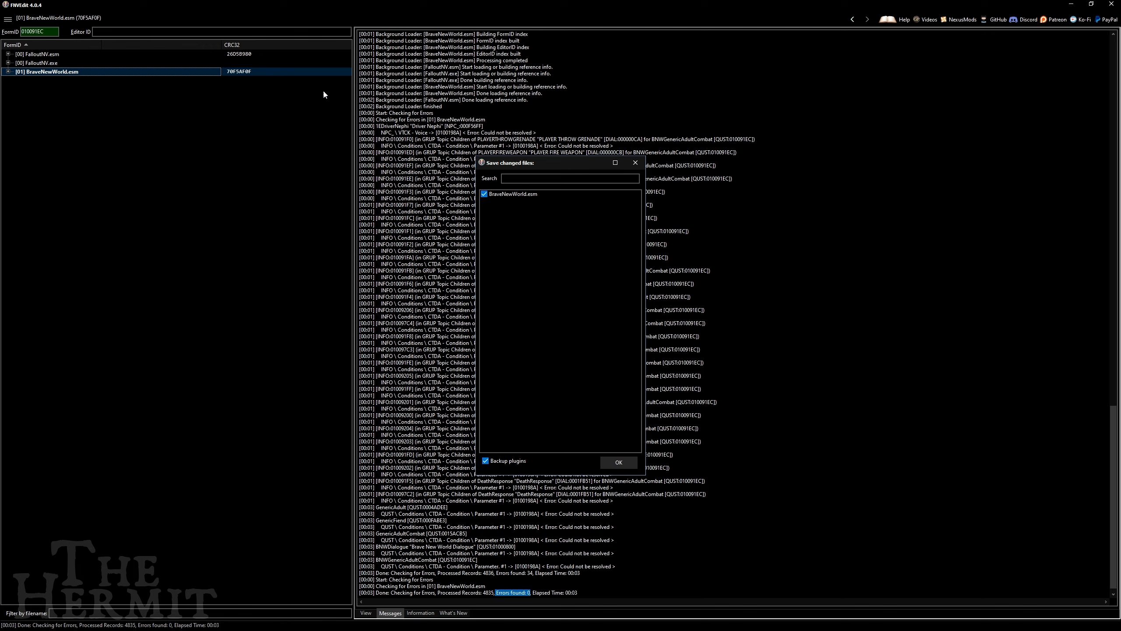
{"action": "left_click", "coordinate": [619, 463]}
{"action": "left_click", "coordinate": [177, 283]}
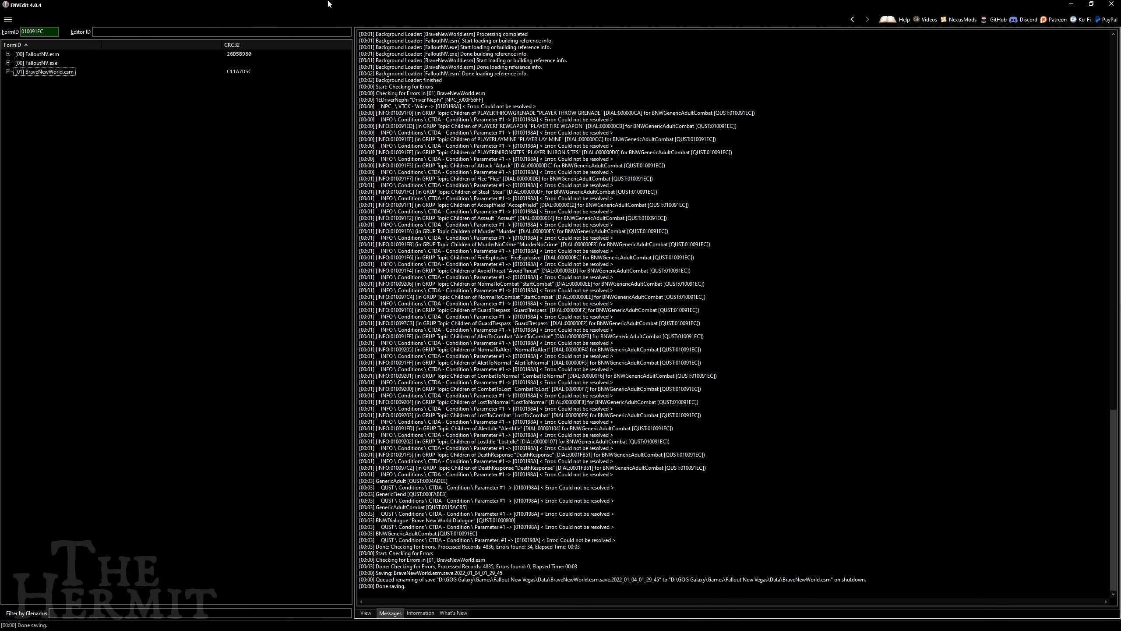
Step: Look up the GREETING response with FormID 000F87E8 and examine its response text and conditions in BraveNewWorld.esm
{"action": "left_click", "coordinate": [47, 31]}
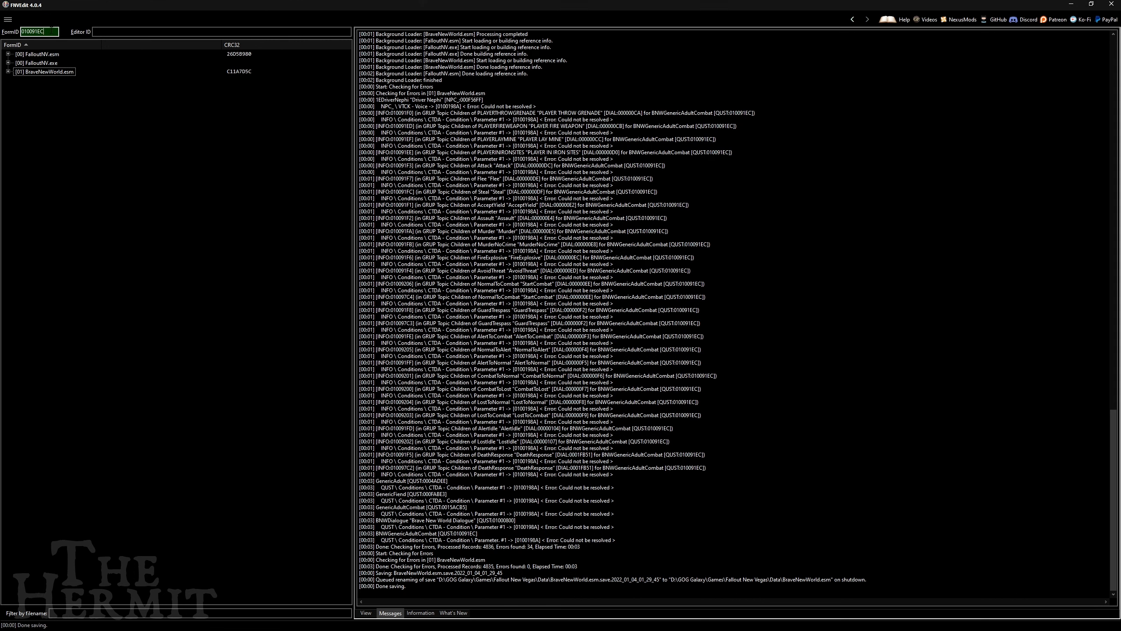
{"action": "left_click_drag", "start_coordinate": [50, 31], "coordinate": [21, 31]}
{"action": "type", "text": "000F"}
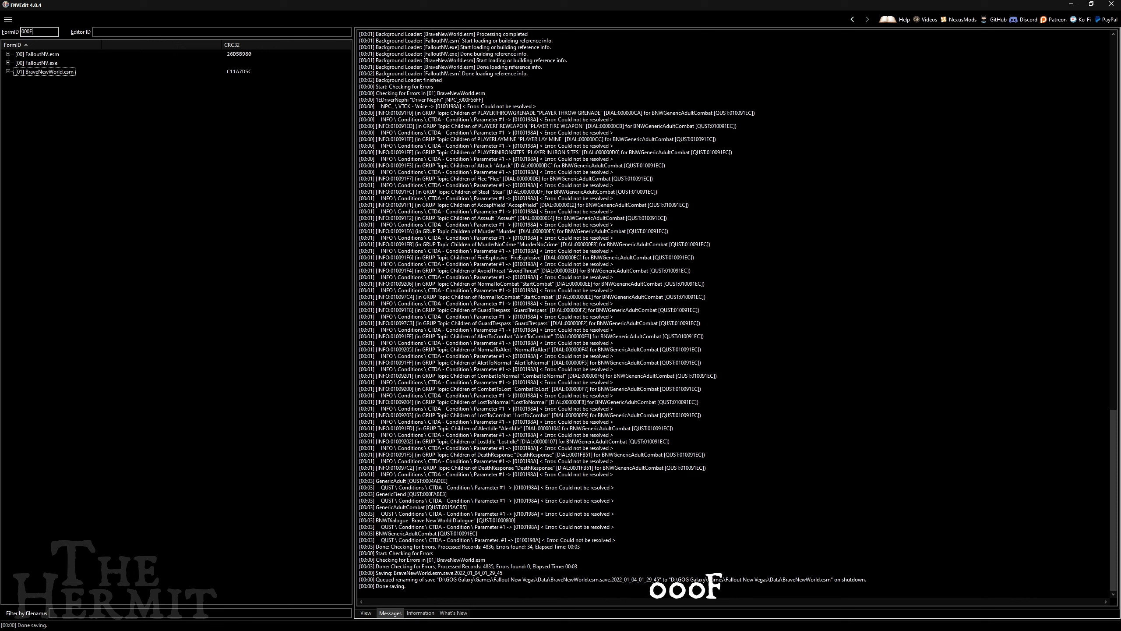
{"action": "type", "text": "87E8"}
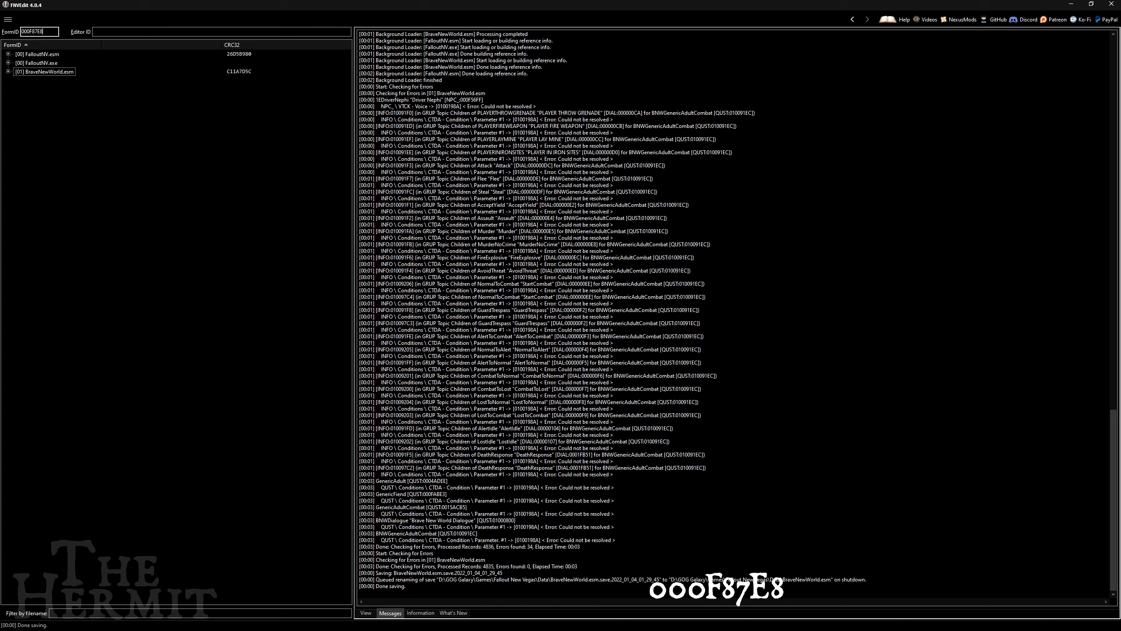
{"action": "key", "text": "Return"}
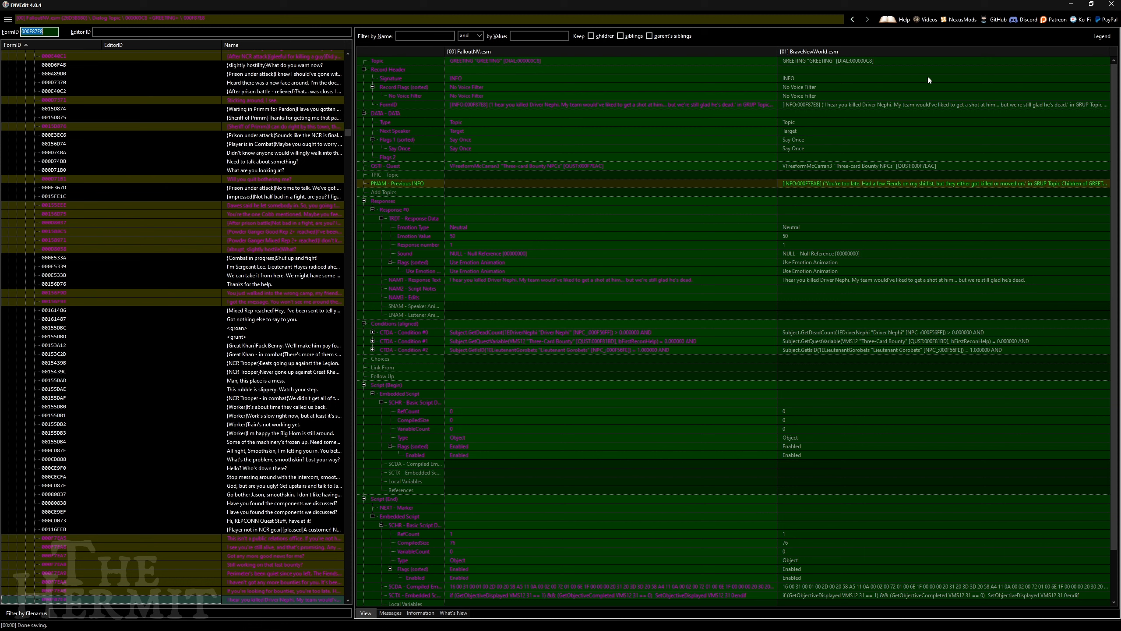
{"action": "left_click", "coordinate": [867, 333]}
{"action": "left_click", "coordinate": [790, 350]}
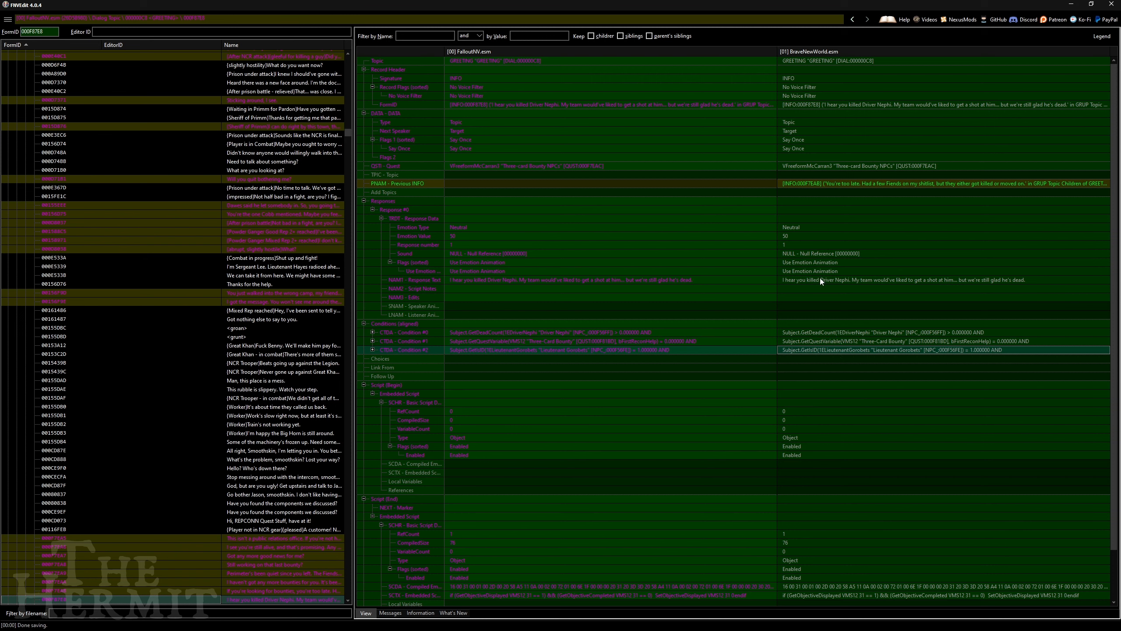
{"action": "left_click", "coordinate": [808, 281]}
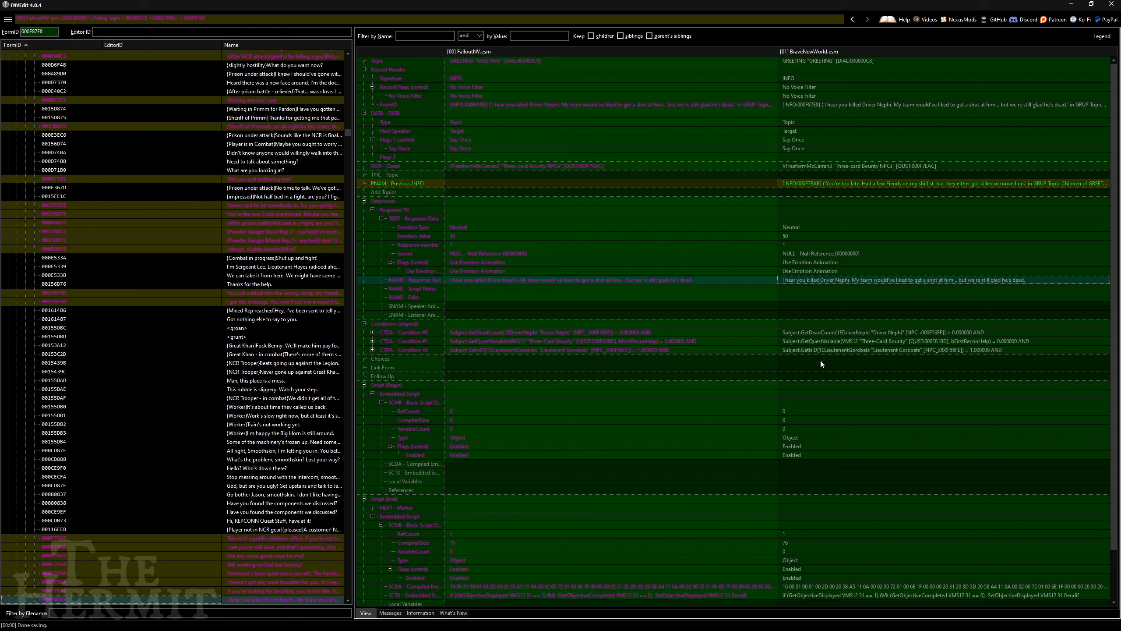
{"action": "left_click", "coordinate": [811, 352]}
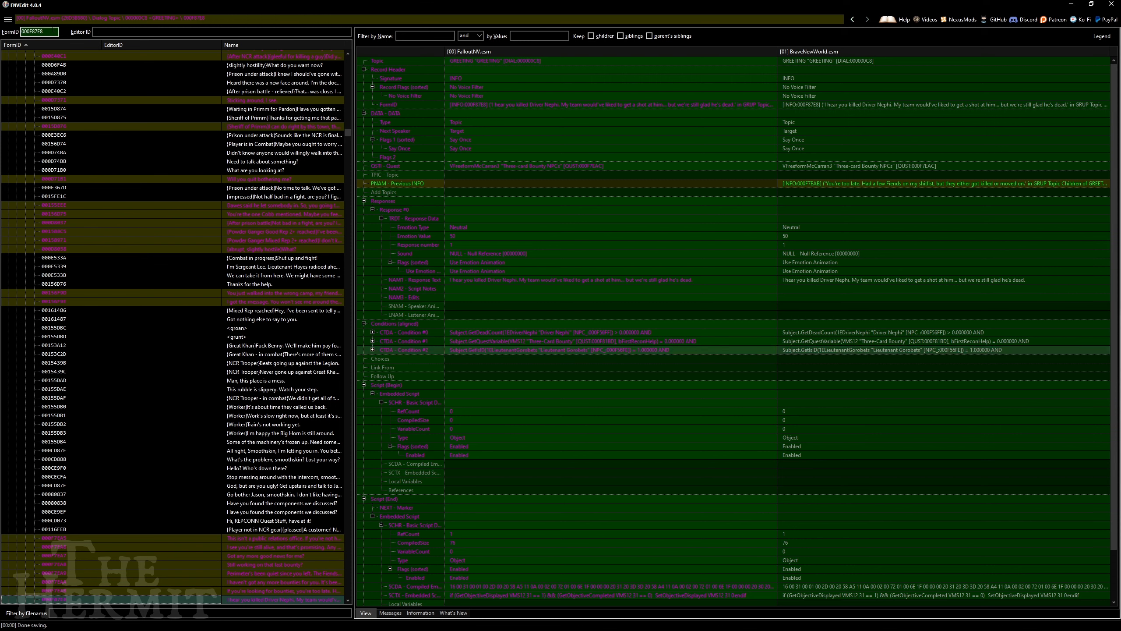
Step: Look up the GREETING response with FormID 000F8B66 and examine its Driver Nephi condition, emotion type and emotion value against FalloutNV.esm
{"action": "left_click_drag", "start_coordinate": [47, 32], "coordinate": [17, 33]}
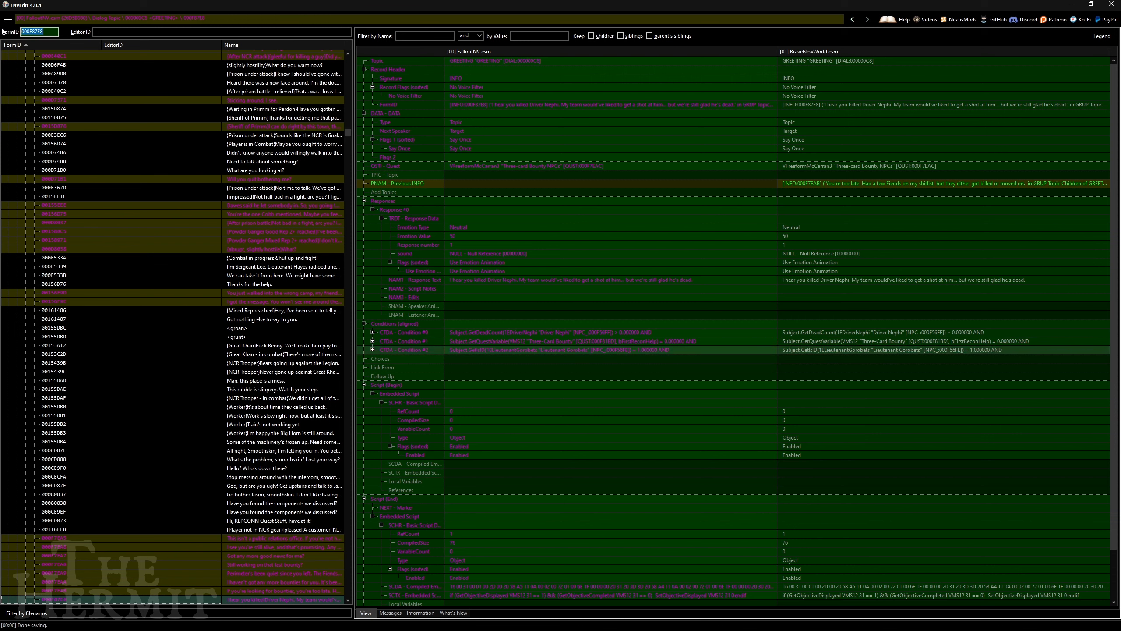
{"action": "key", "text": "alt+Tab"}
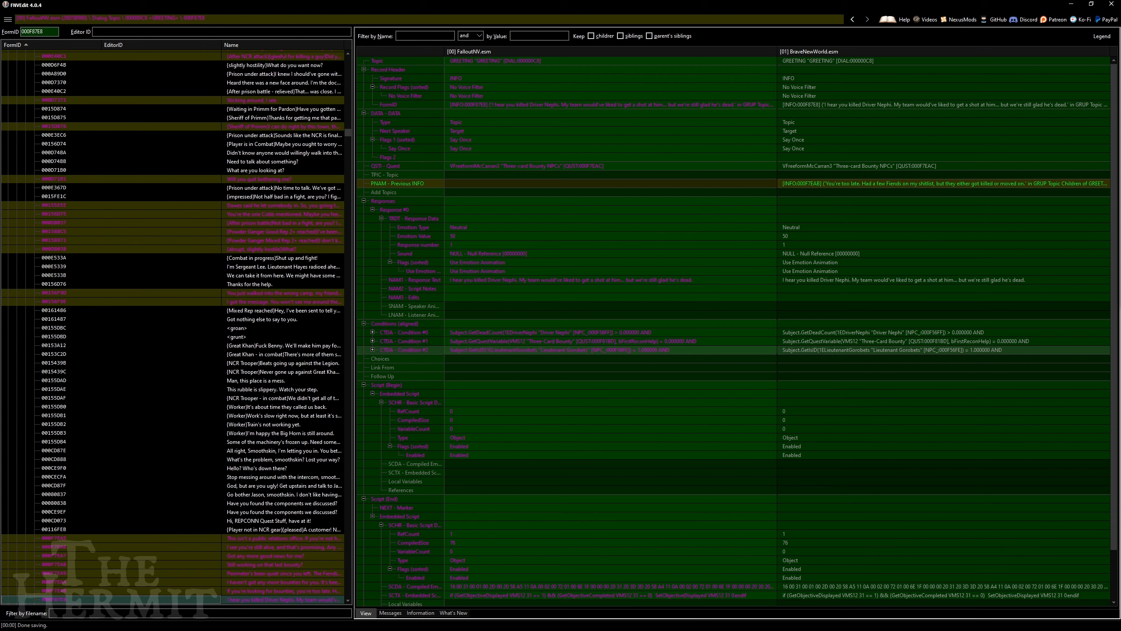
{"action": "left_click_drag", "start_coordinate": [44, 32], "coordinate": [20, 32]}
{"action": "type", "text": "000"}
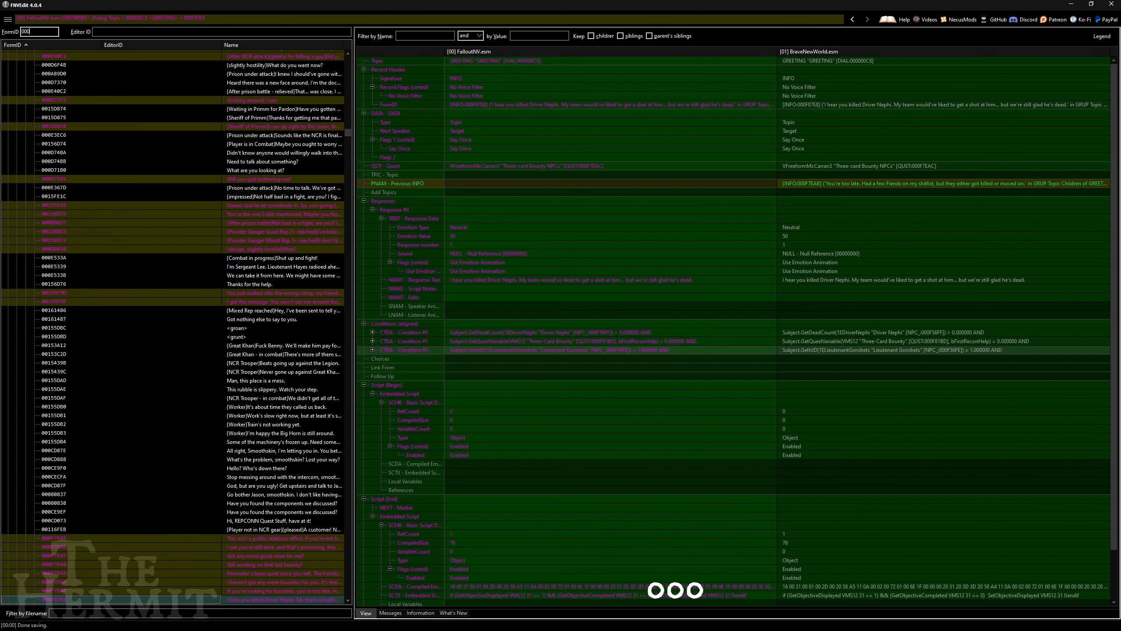
{"action": "type", "text": "F8B66"}
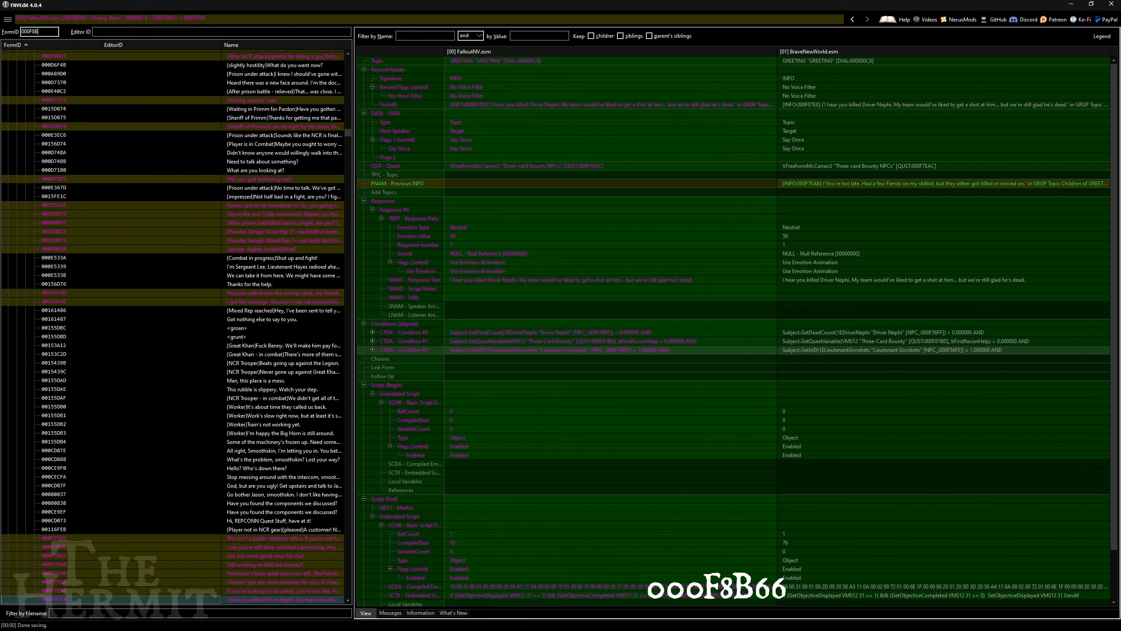
{"action": "key", "text": "Return"}
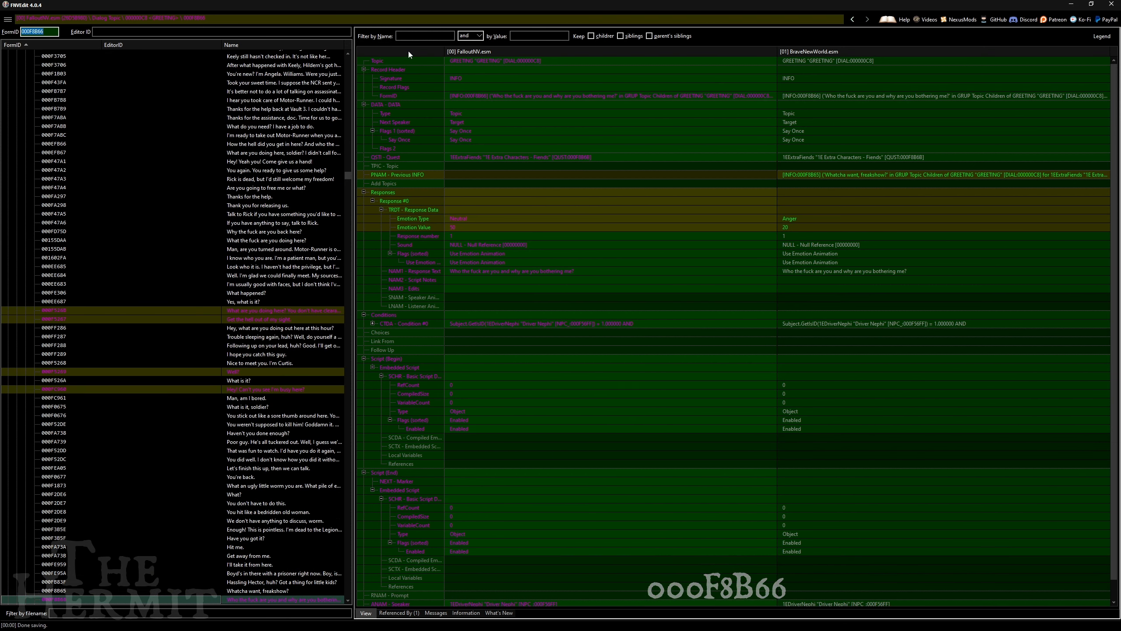
{"action": "left_click", "coordinate": [829, 324]}
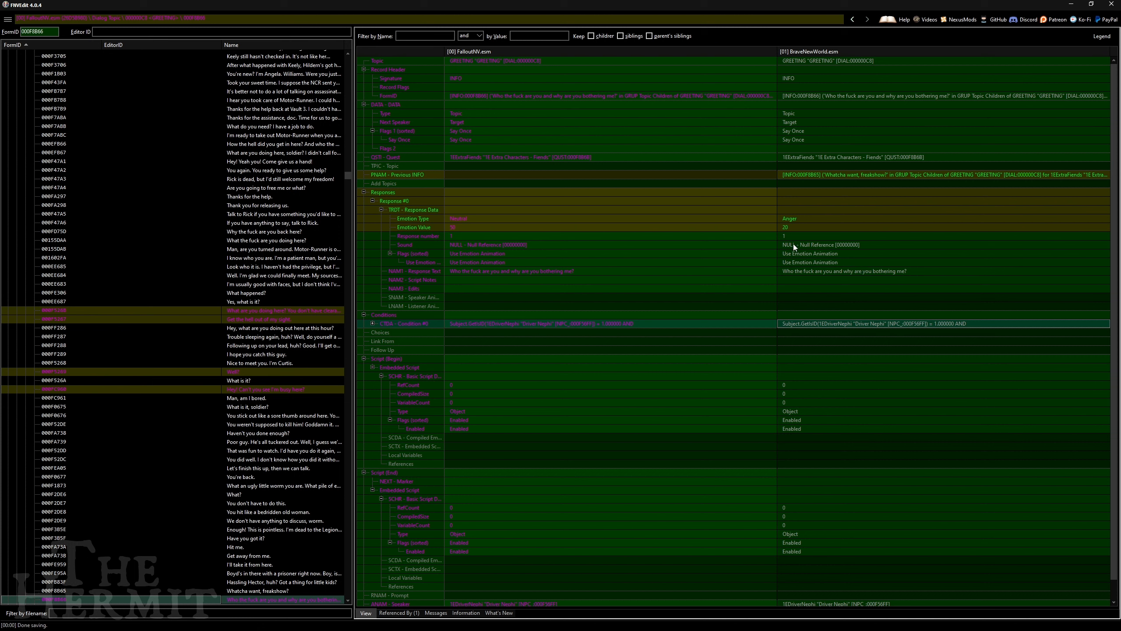
{"action": "left_click", "coordinate": [791, 217]}
{"action": "left_click", "coordinate": [794, 226]}
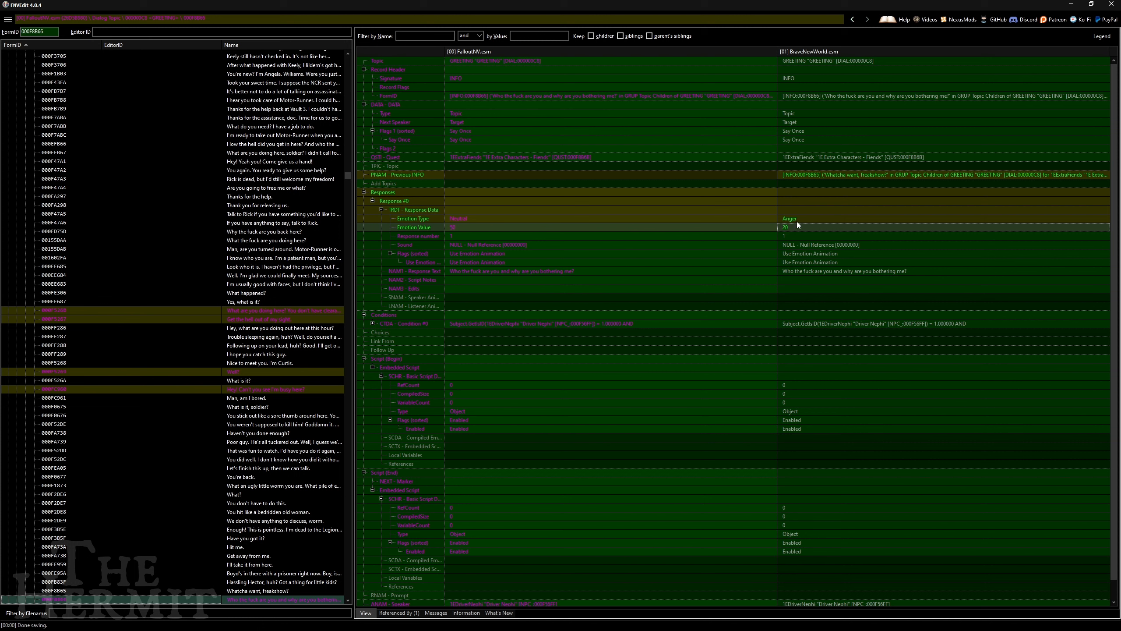
{"action": "left_click", "coordinate": [798, 217]}
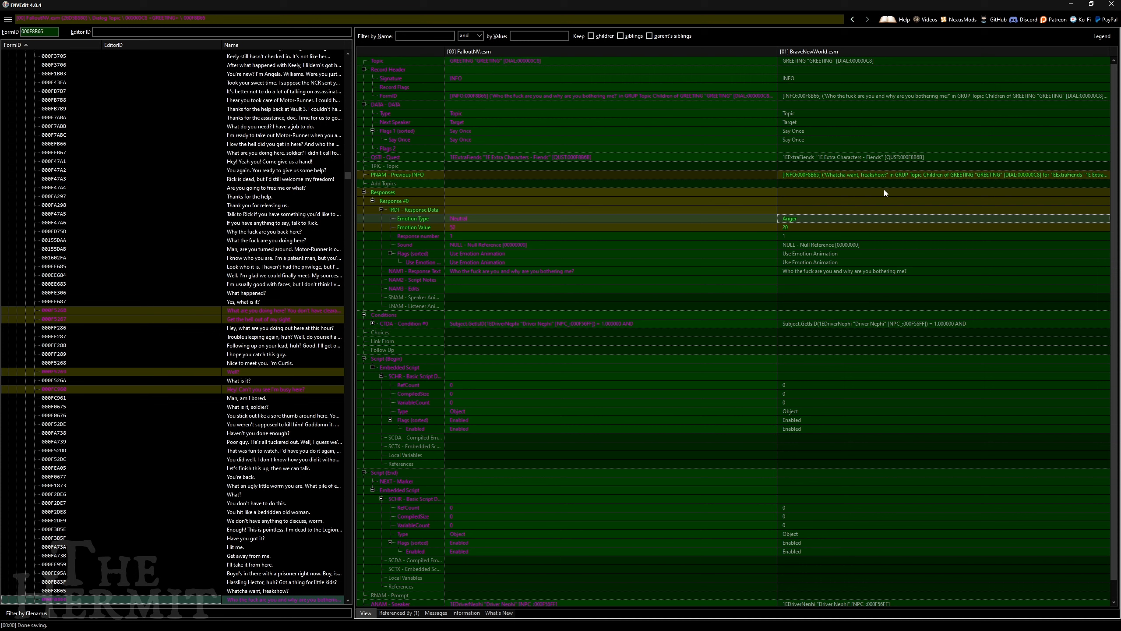
Step: Permanently remove the BraveNewWorld.esm override of Driver Nephi's GREETING response 000F8B66
{"action": "right_click", "coordinate": [862, 51]}
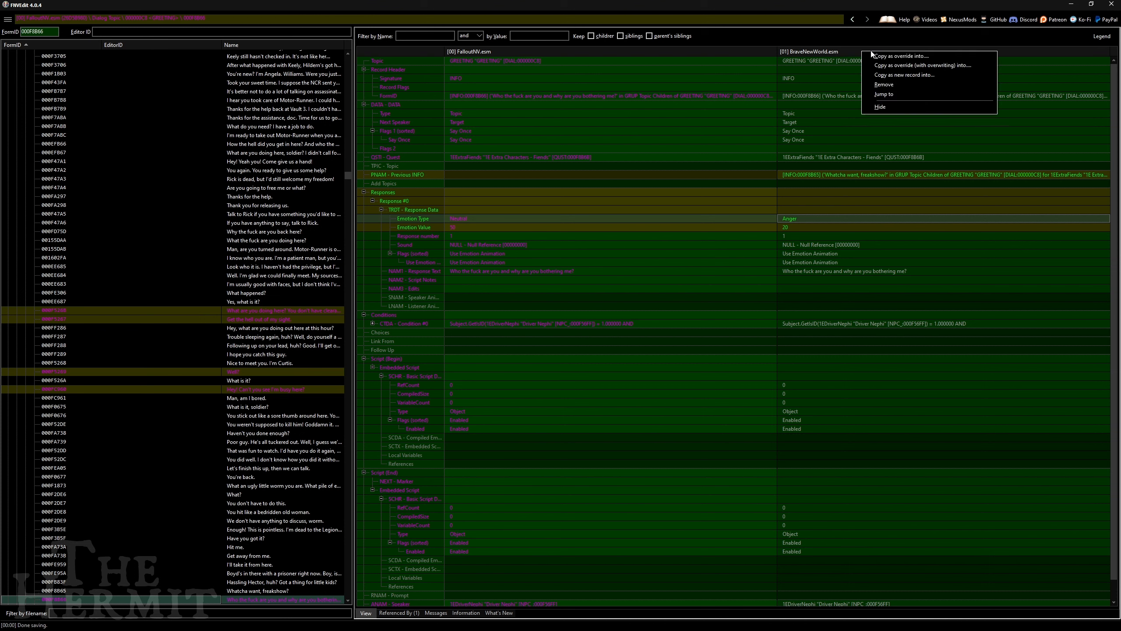
{"action": "left_click", "coordinate": [887, 85]}
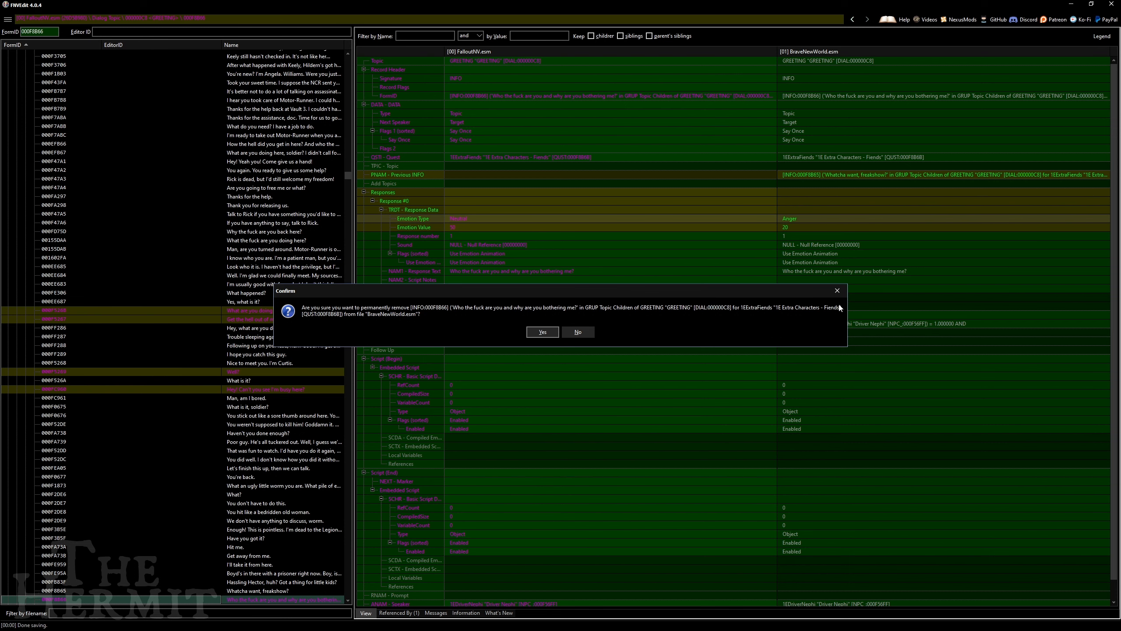
{"action": "left_click", "coordinate": [542, 332]}
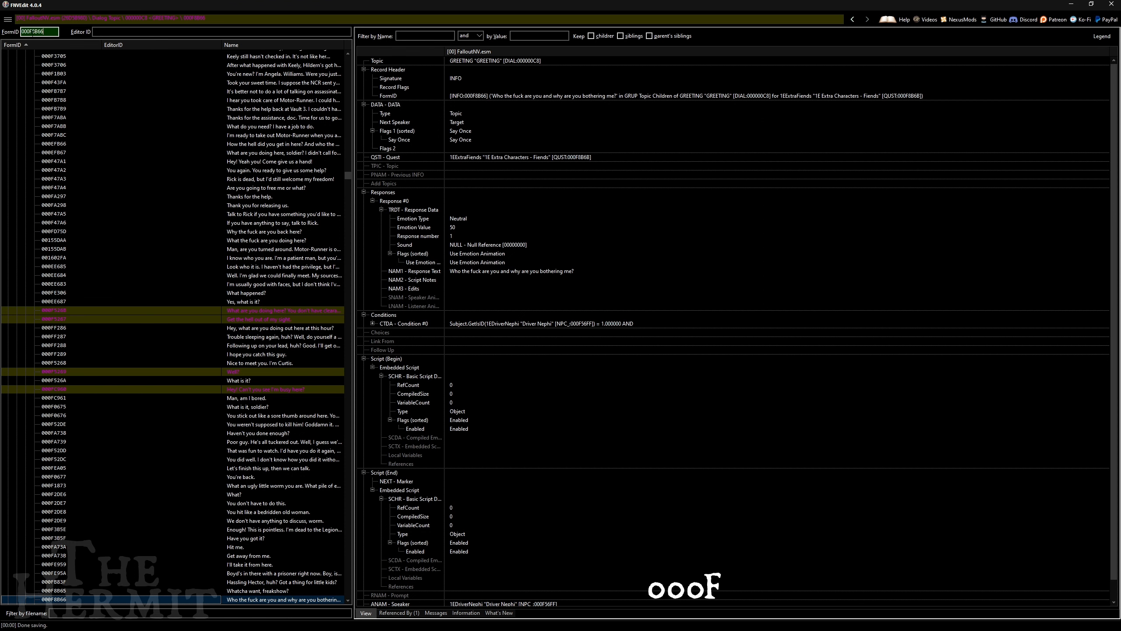
Step: Look up the GREETING response with FormID 000F8B67 and compare its Driver Nephi condition and response text between BraveNewWorld.esm and FalloutNV.esm
{"action": "left_click", "coordinate": [48, 31]}
{"action": "key", "text": "BackSpace"}
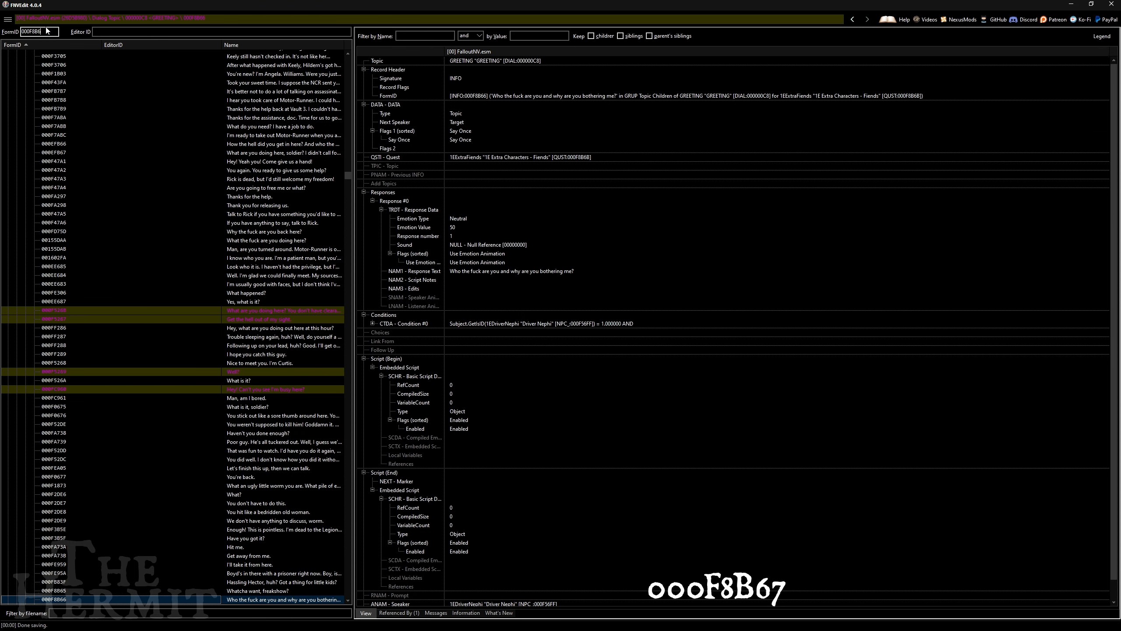
{"action": "type", "text": "7"}
{"action": "key", "text": "Return"}
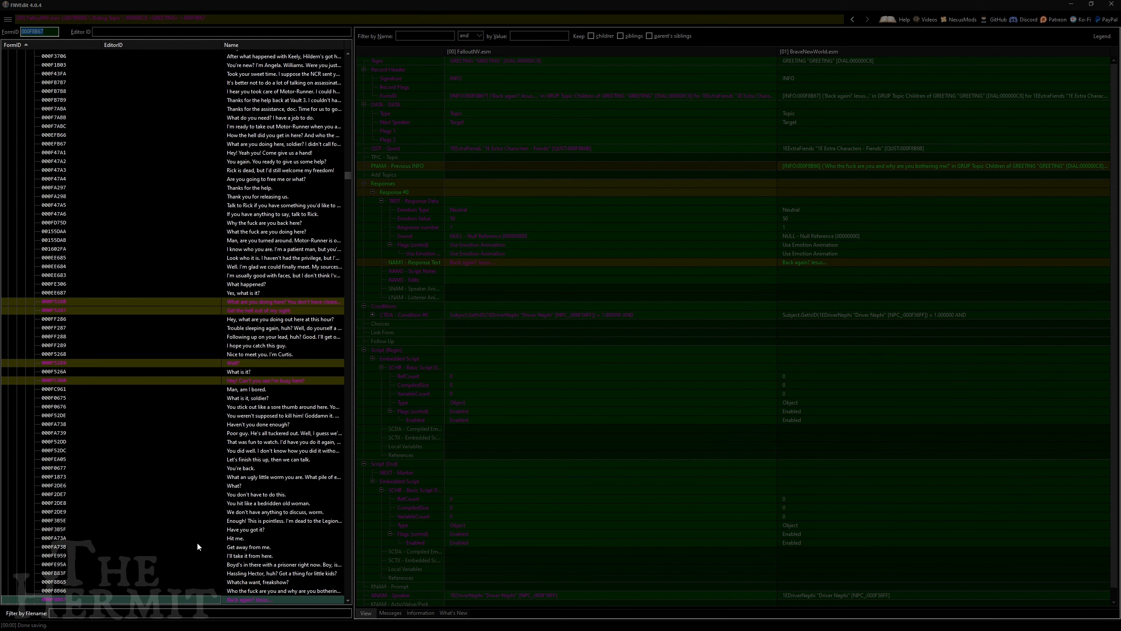
{"action": "scroll", "coordinate": [196, 541], "scroll_direction": "down", "scroll_amount": 3}
{"action": "left_click", "coordinate": [69, 520]}
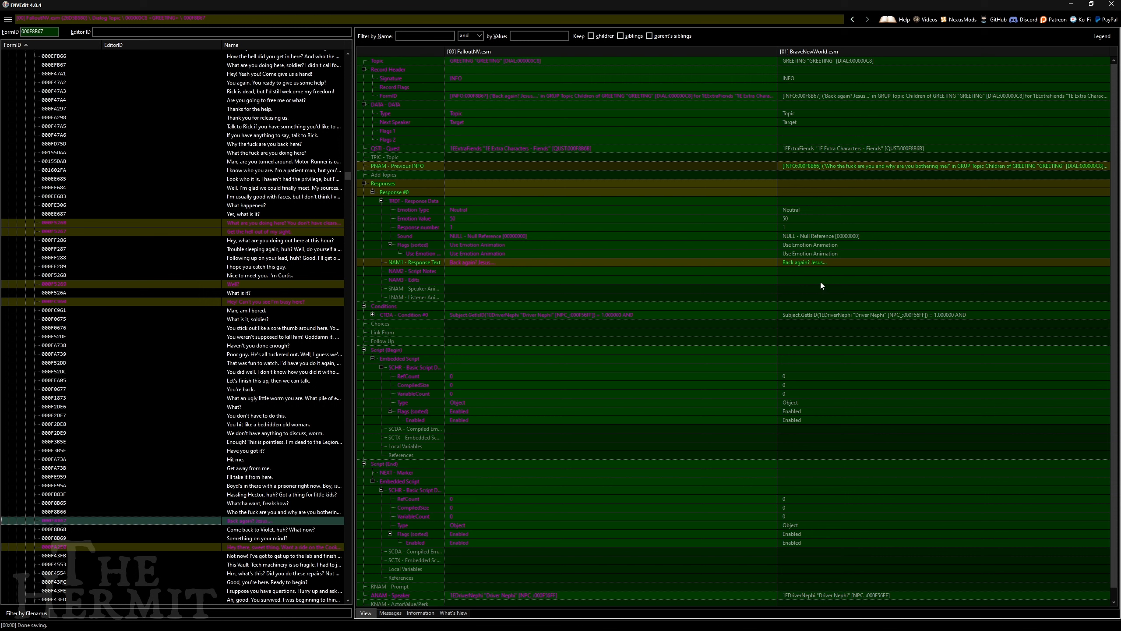
{"action": "left_click", "coordinate": [804, 315]}
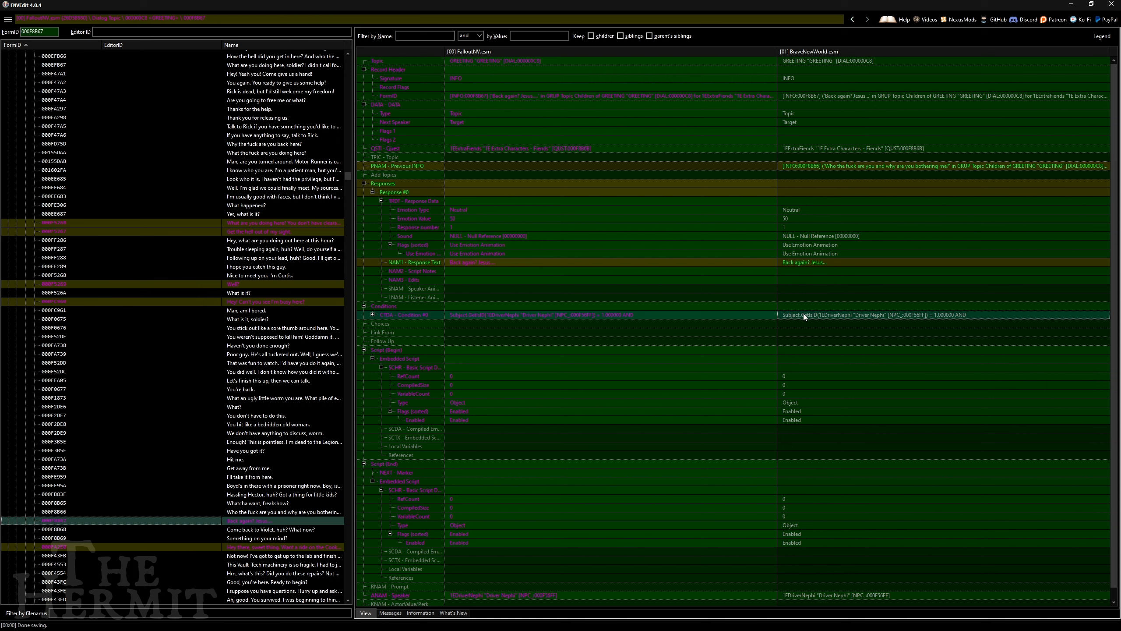
{"action": "left_click", "coordinate": [762, 262]}
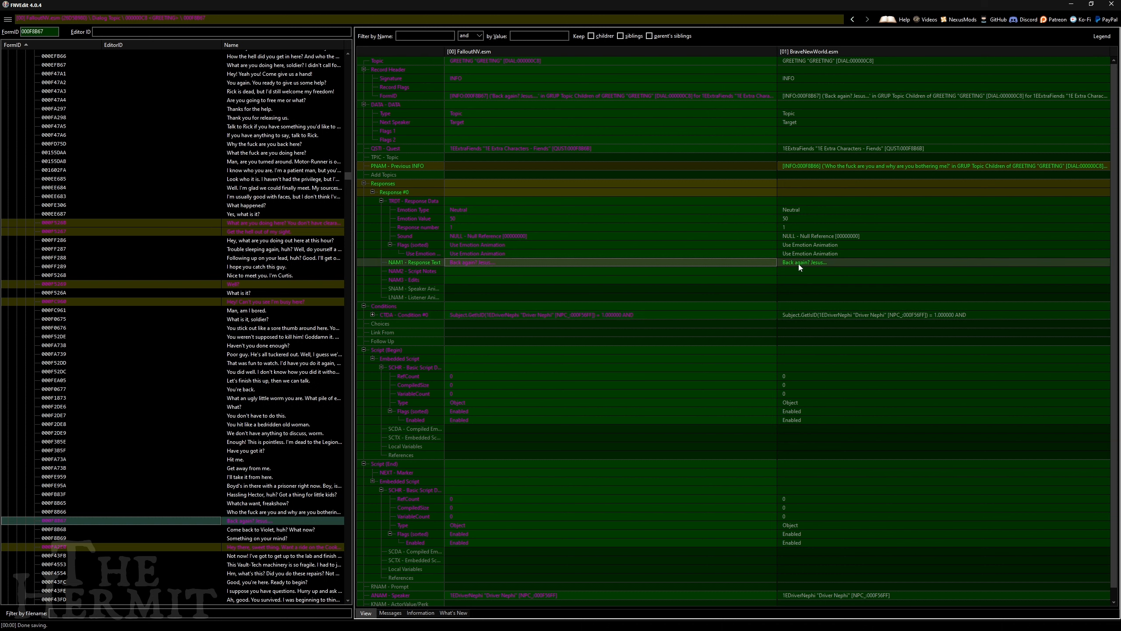
{"action": "left_click", "coordinate": [789, 265]}
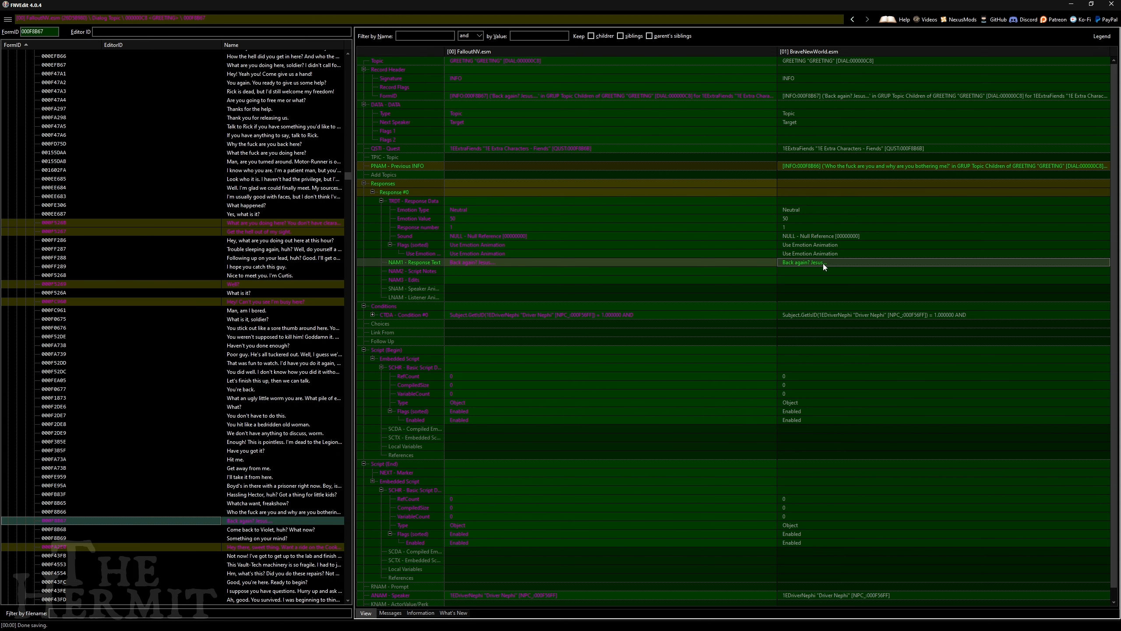
Step: Permanently remove the BraveNewWorld.esm override of Driver Nephi's GREETING response 000F8B67
{"action": "right_click", "coordinate": [842, 53]}
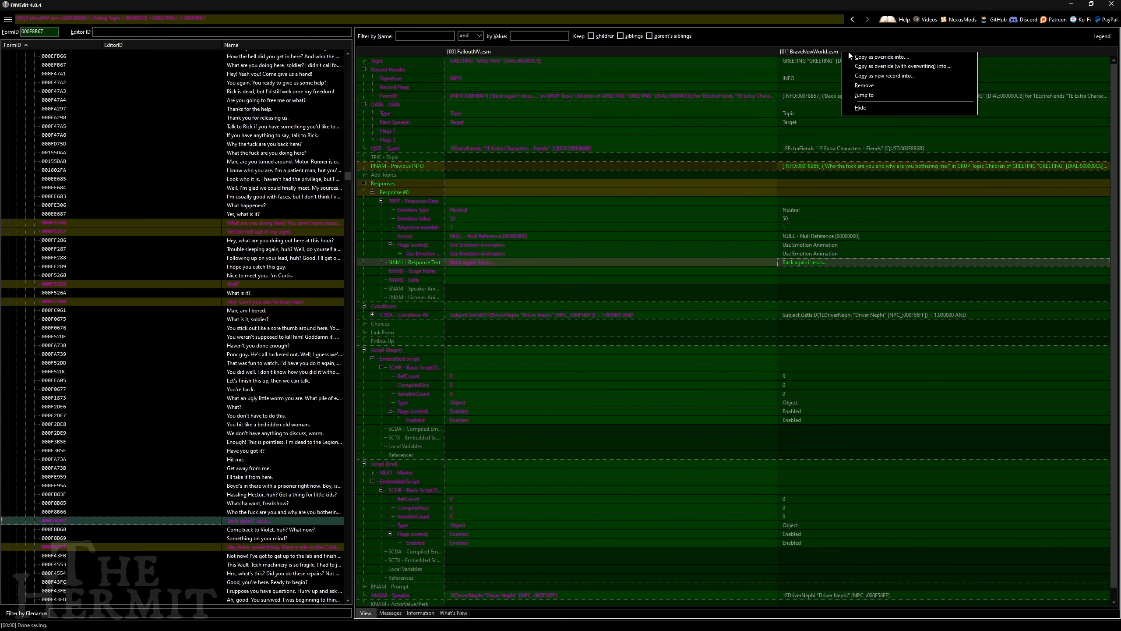
{"action": "left_click", "coordinate": [864, 86]}
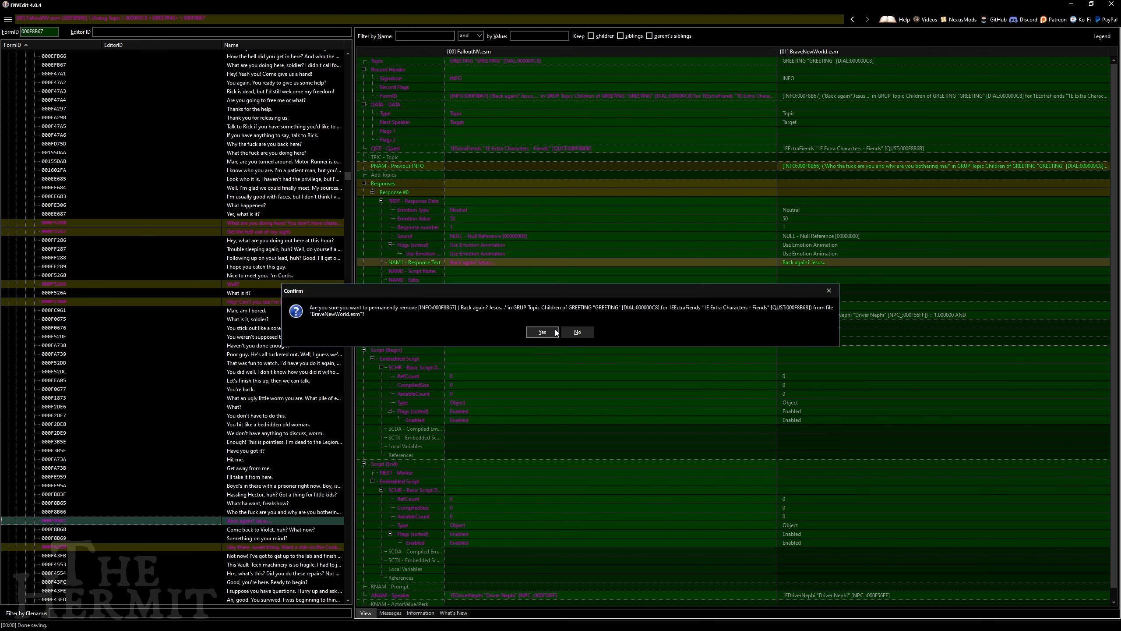
{"action": "left_click", "coordinate": [542, 332]}
Step: Look up the GREETING response with FormID 000F9619 and examine which speaker its conditions point to
{"action": "left_click_drag", "start_coordinate": [47, 33], "coordinate": [1, 36]}
{"action": "type", "text": "00"}
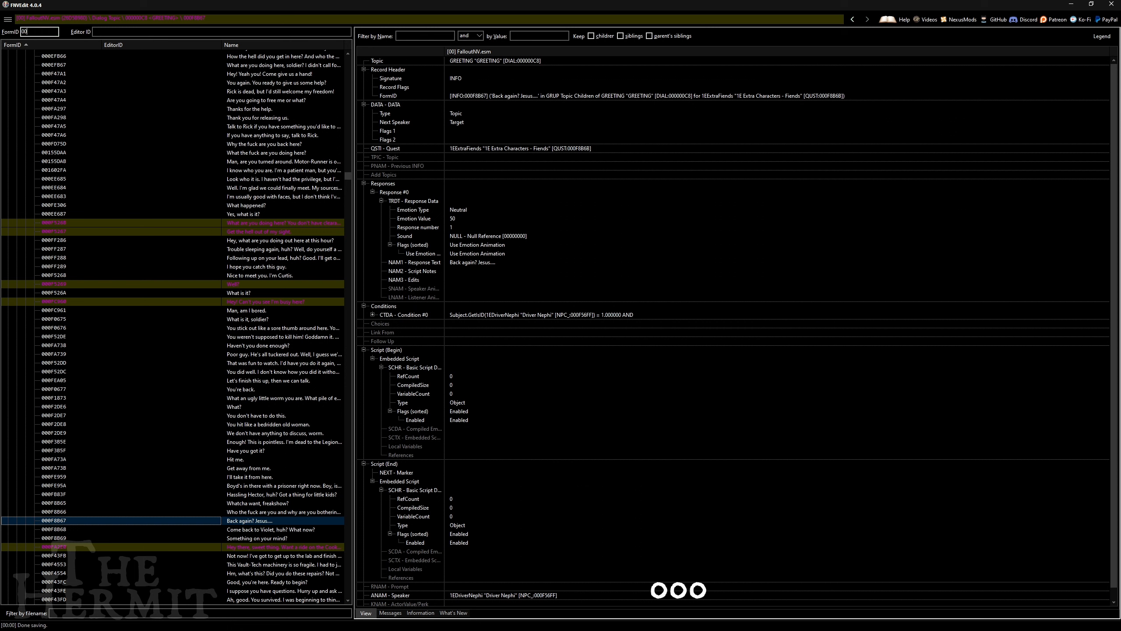
{"action": "type", "text": "0F9619"}
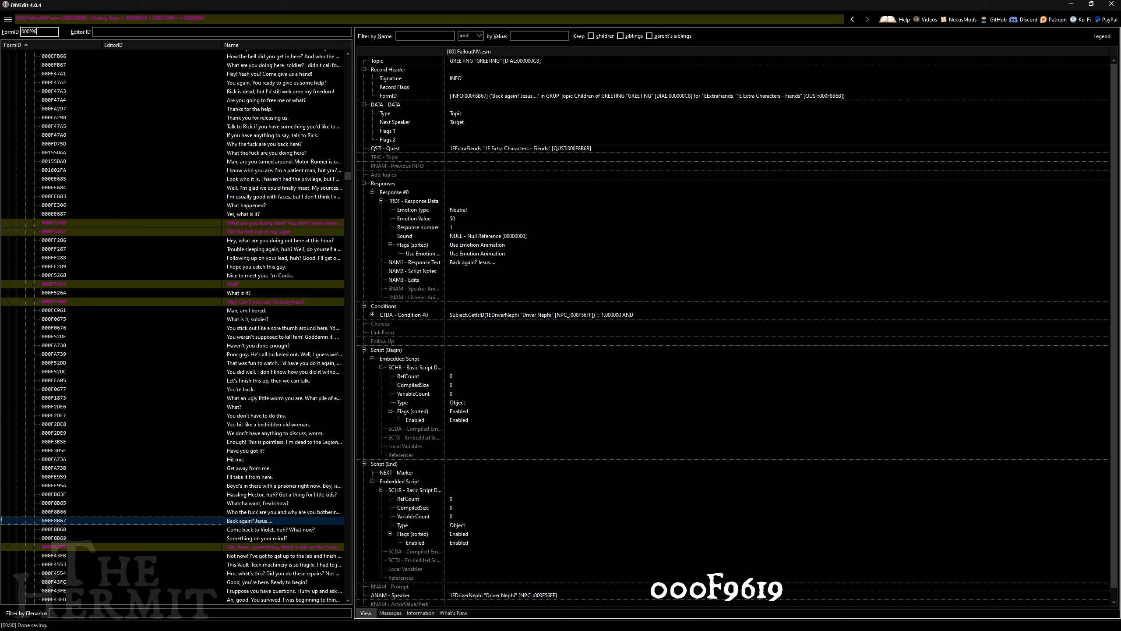
{"action": "key", "text": "Return"}
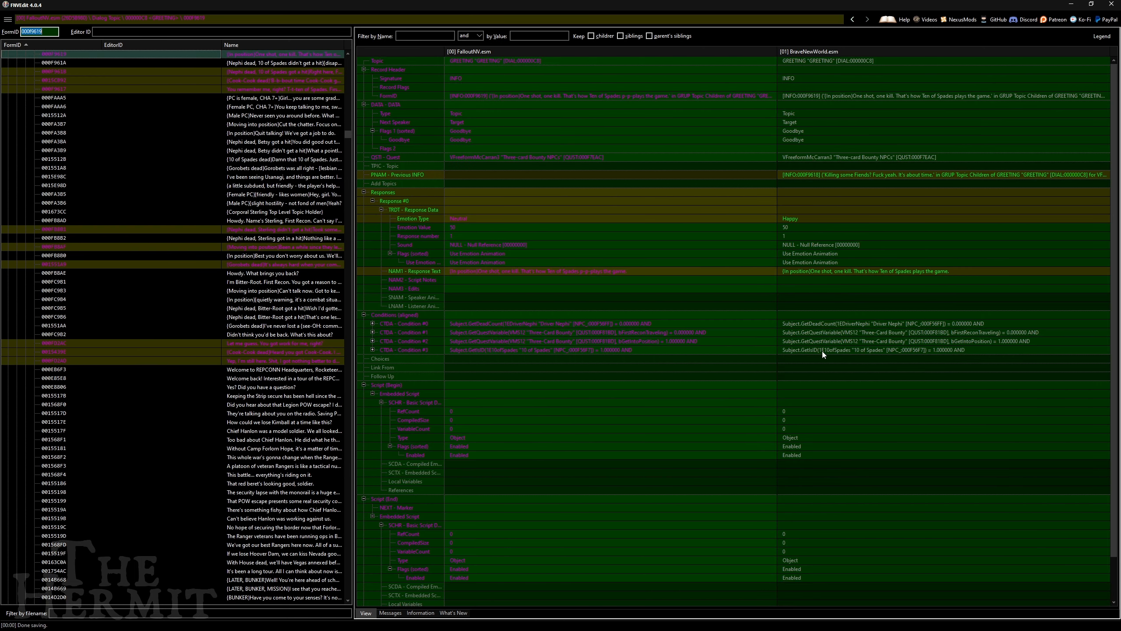
{"action": "left_click", "coordinate": [806, 349]}
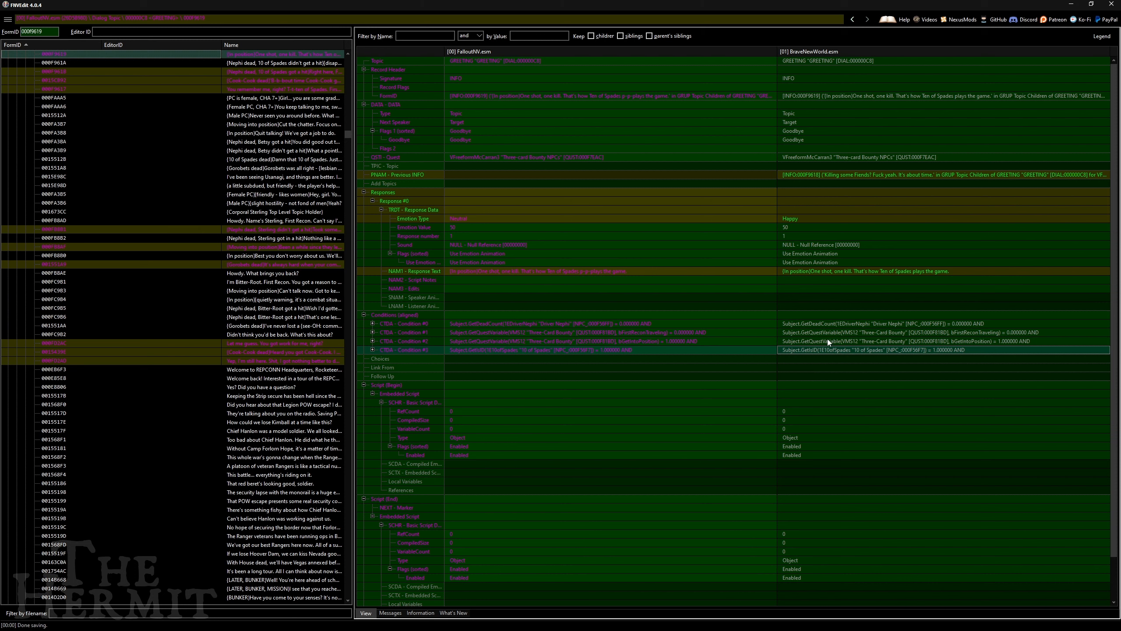
Step: Look up the GREETING response with FormID 000F961B and examine the speaker condition of its BraveNewWorld.esm override
{"action": "left_click_drag", "start_coordinate": [50, 34], "coordinate": [20, 31]}
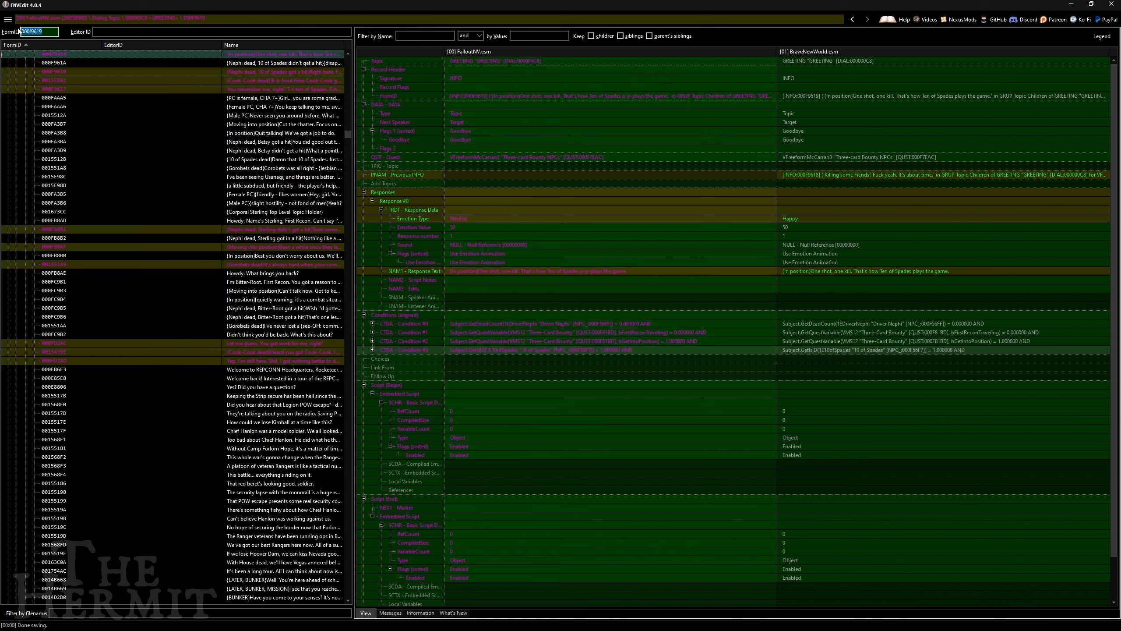
{"action": "type", "text": "000f961b"}
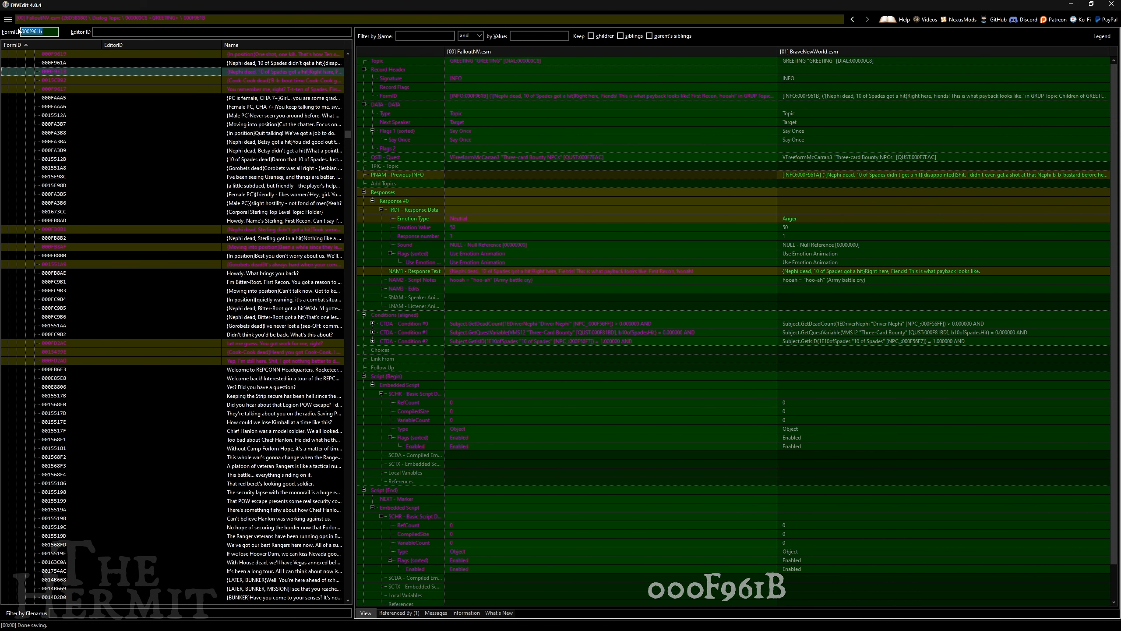
{"action": "left_click", "coordinate": [845, 340]}
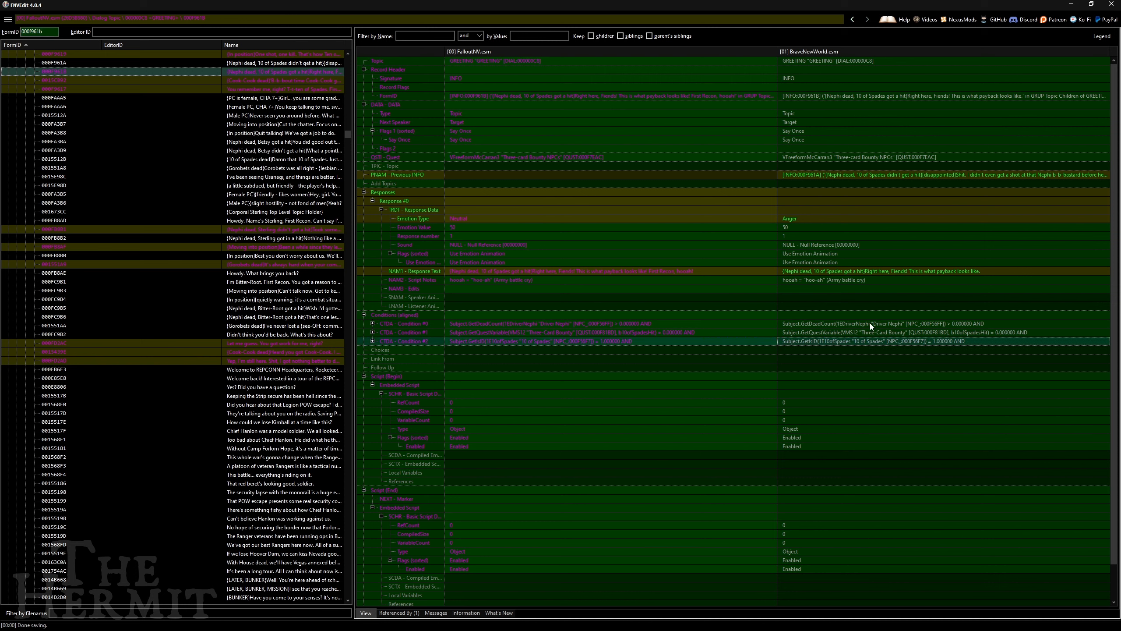
Step: Look up the response with FormID 000FA2BC and examine its speaker condition, emotion type, emotion value and response text in BraveNewWorld.esm
{"action": "left_click_drag", "start_coordinate": [48, 33], "coordinate": [17, 32]}
{"action": "type", "text": "0"}
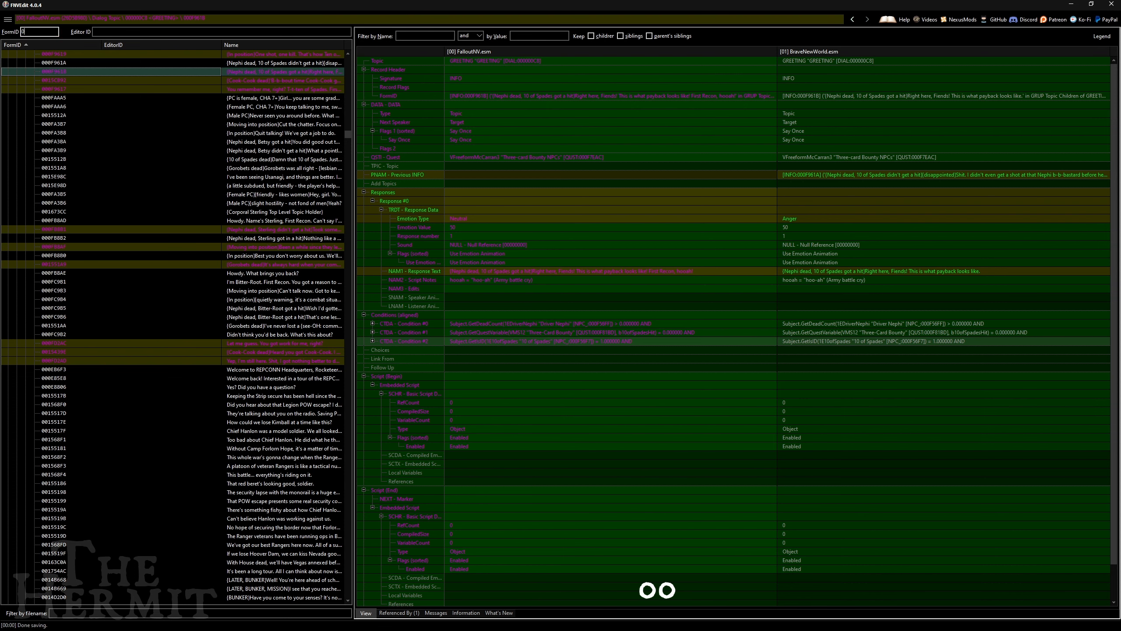
{"action": "type", "text": "00fa2"}
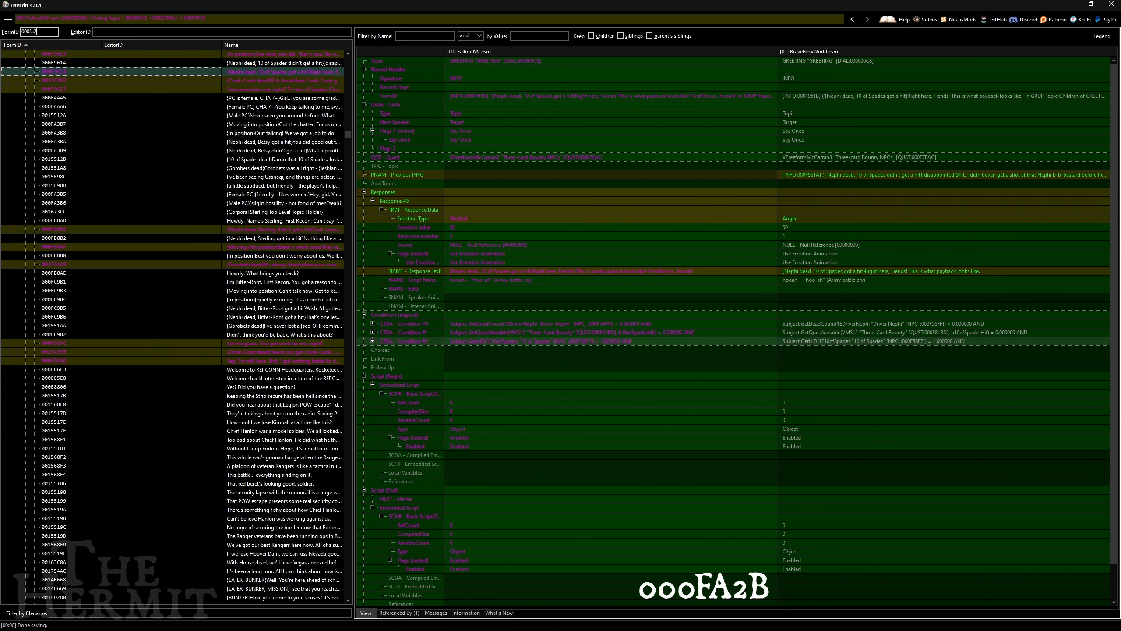
{"action": "type", "text": "bc"}
{"action": "key", "text": "Return"}
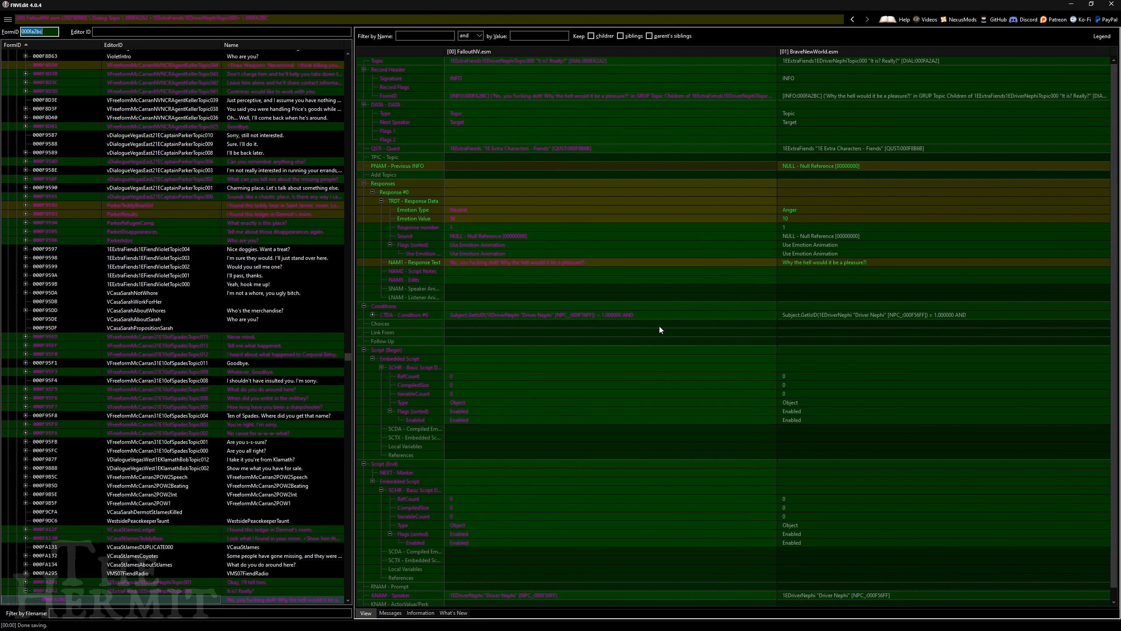
{"action": "left_click", "coordinate": [878, 314]}
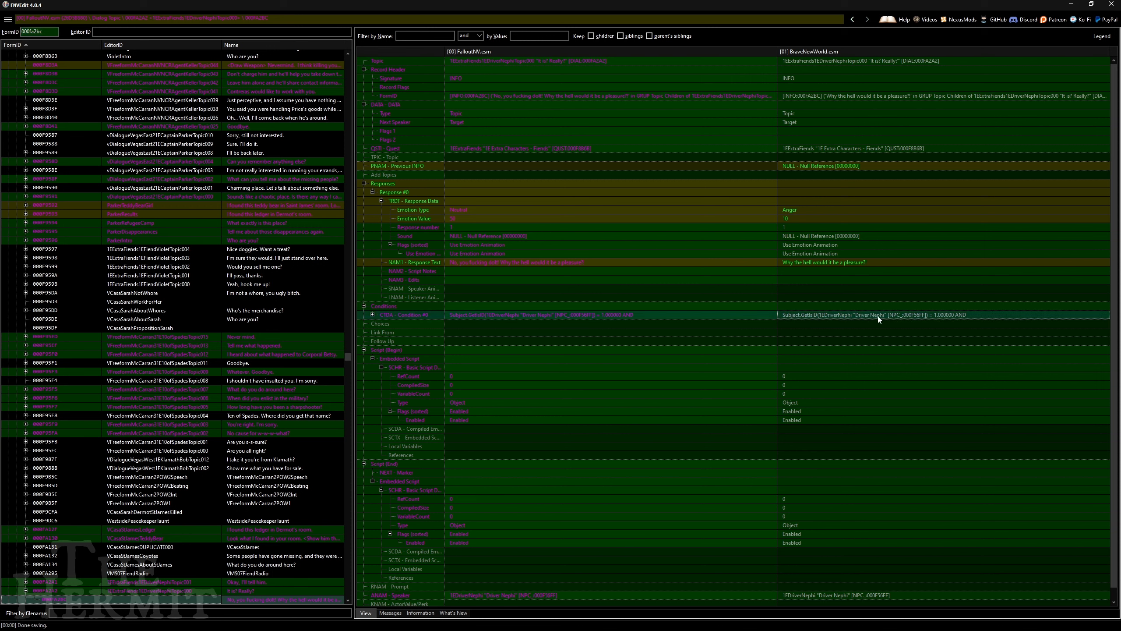
{"action": "left_click", "coordinate": [788, 219]}
{"action": "left_click", "coordinate": [792, 210]}
{"action": "left_click", "coordinate": [800, 263]}
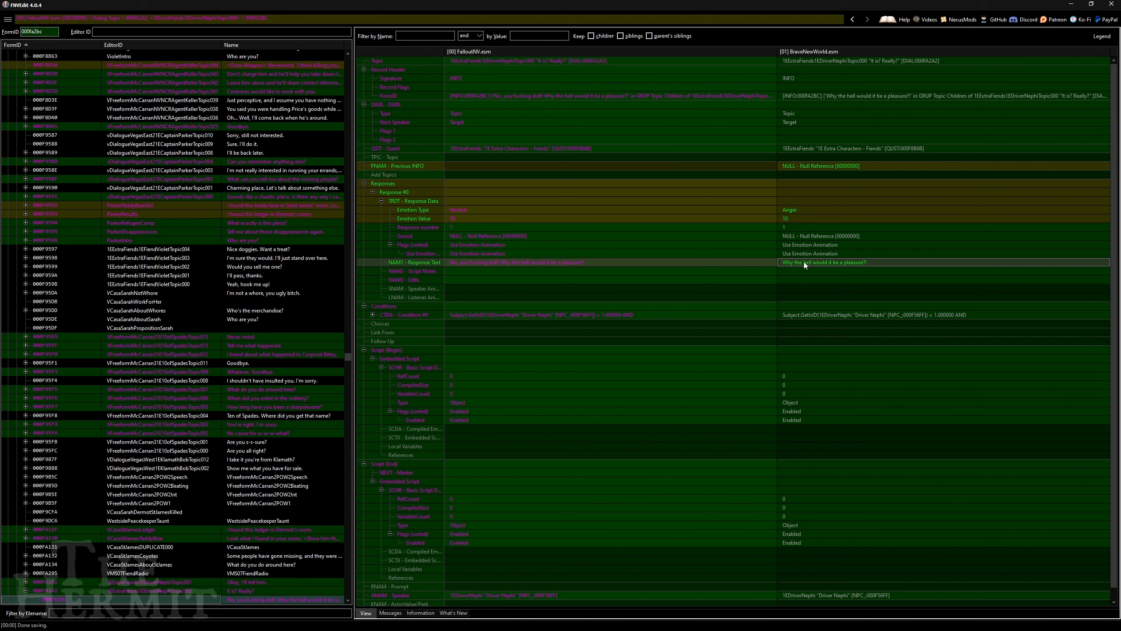
Step: Permanently remove the BraveNewWorld.esm override of Driver Nephi's "It is? Really?" response 000FA2BC
{"action": "right_click", "coordinate": [839, 52]}
{"action": "left_click", "coordinate": [856, 87]}
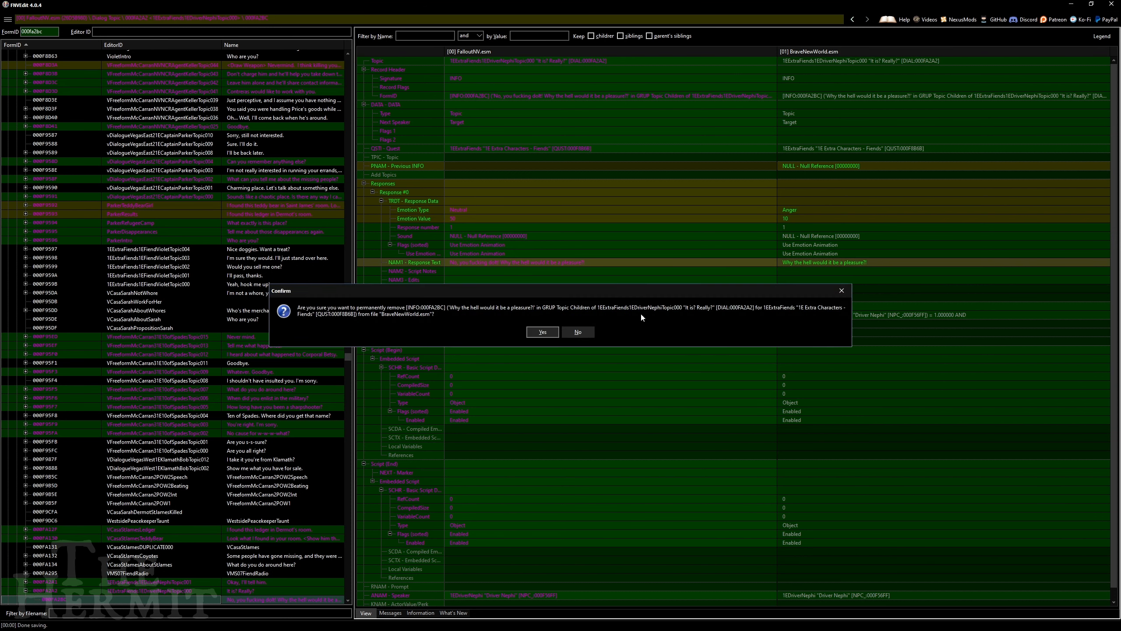
{"action": "left_click", "coordinate": [542, 331]}
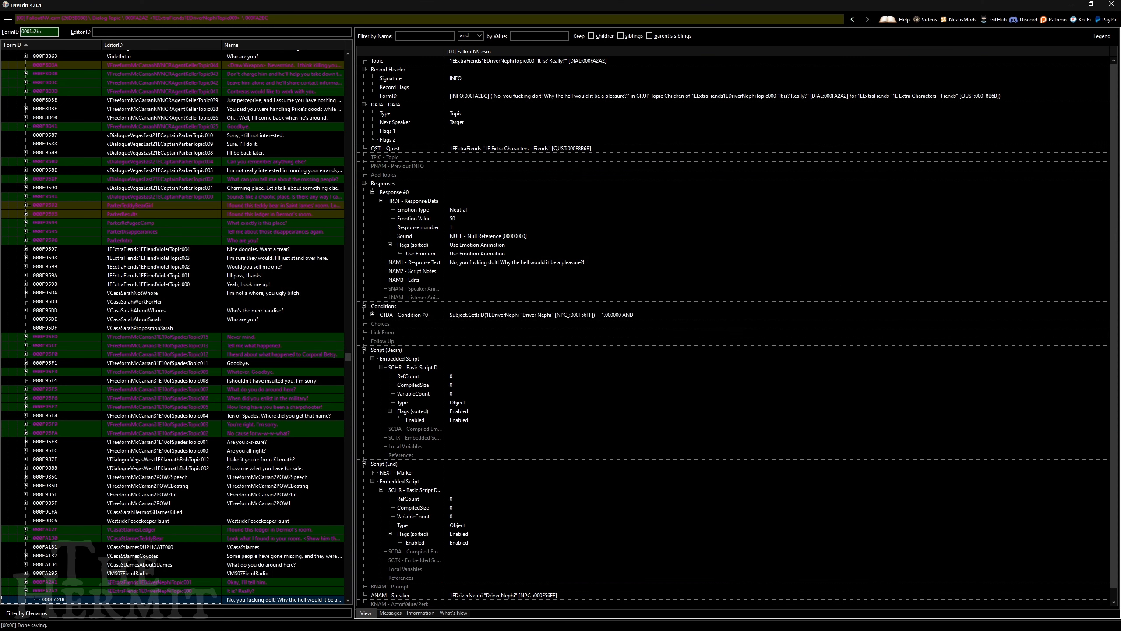
Step: Look up Driver Nephi's NephiClub response with FormID 000FA2C0 and permanently remove its BraveNewWorld.esm override
{"action": "type", "text": "000fa2c0"}
{"action": "key", "text": "Return"}
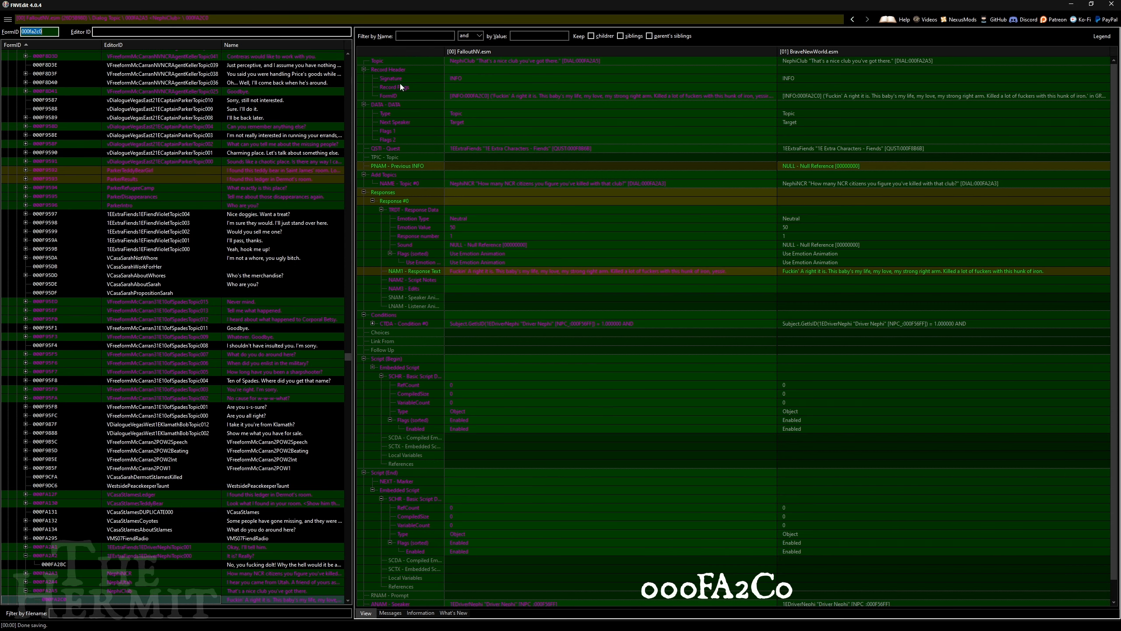
{"action": "left_click", "coordinate": [886, 326]}
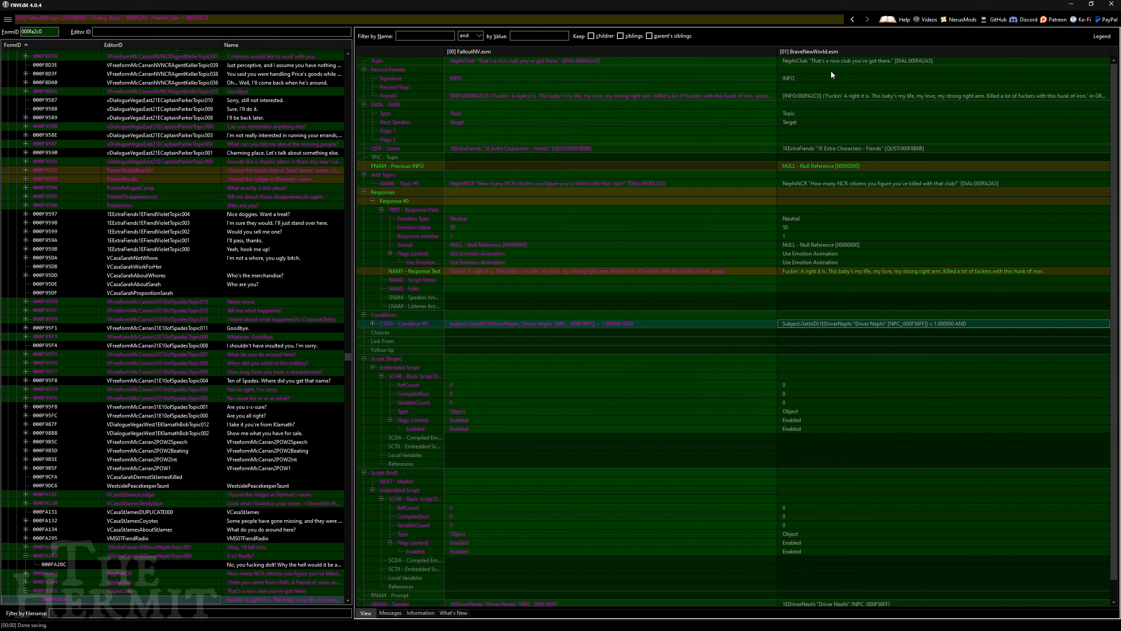
{"action": "right_click", "coordinate": [837, 50]}
{"action": "left_click", "coordinate": [861, 83]}
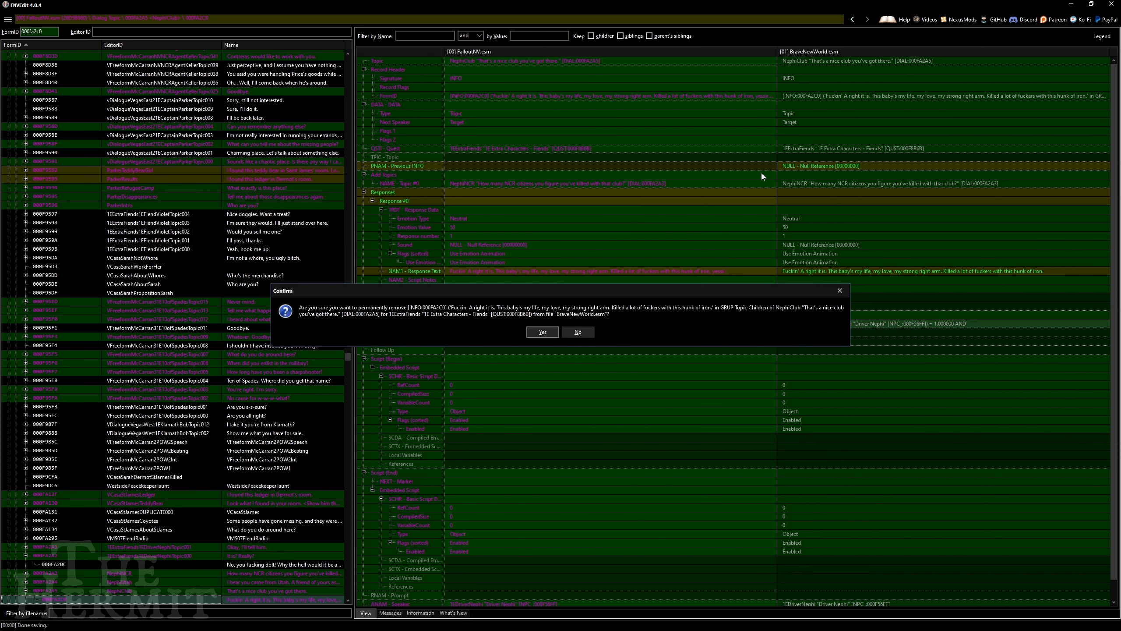
{"action": "left_click", "coordinate": [543, 332]}
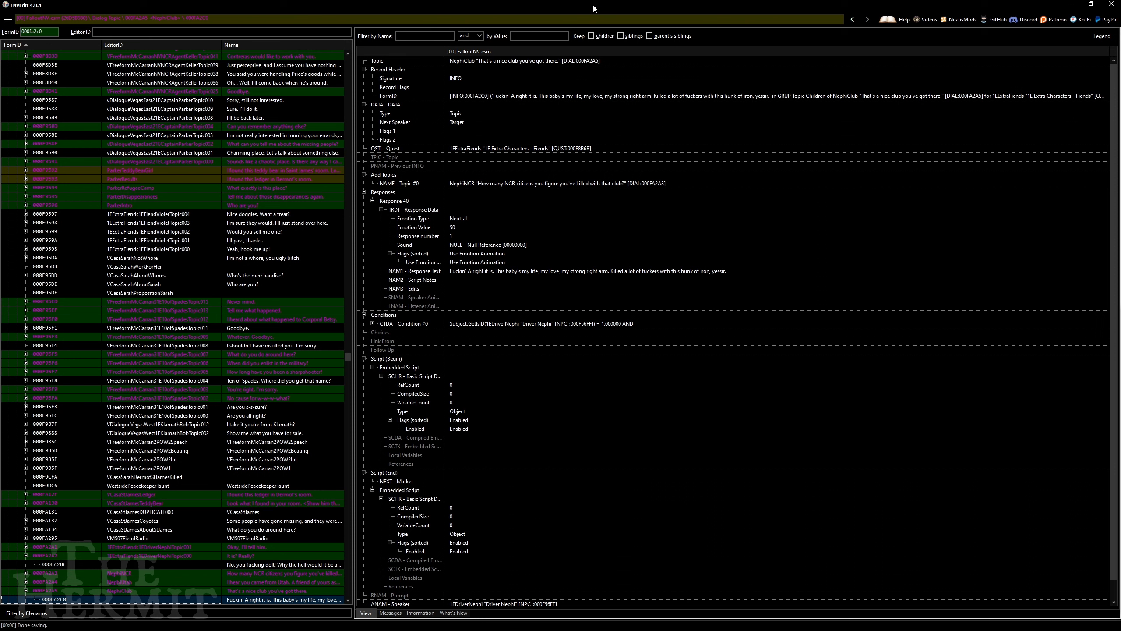
Step: Look up Driver Nephi's NephiNCR response with FormID 000FA2C7 and permanently remove its BraveNewWorld.esm override
{"action": "left_click", "coordinate": [41, 32]}
{"action": "type", "text": "000fa2"}
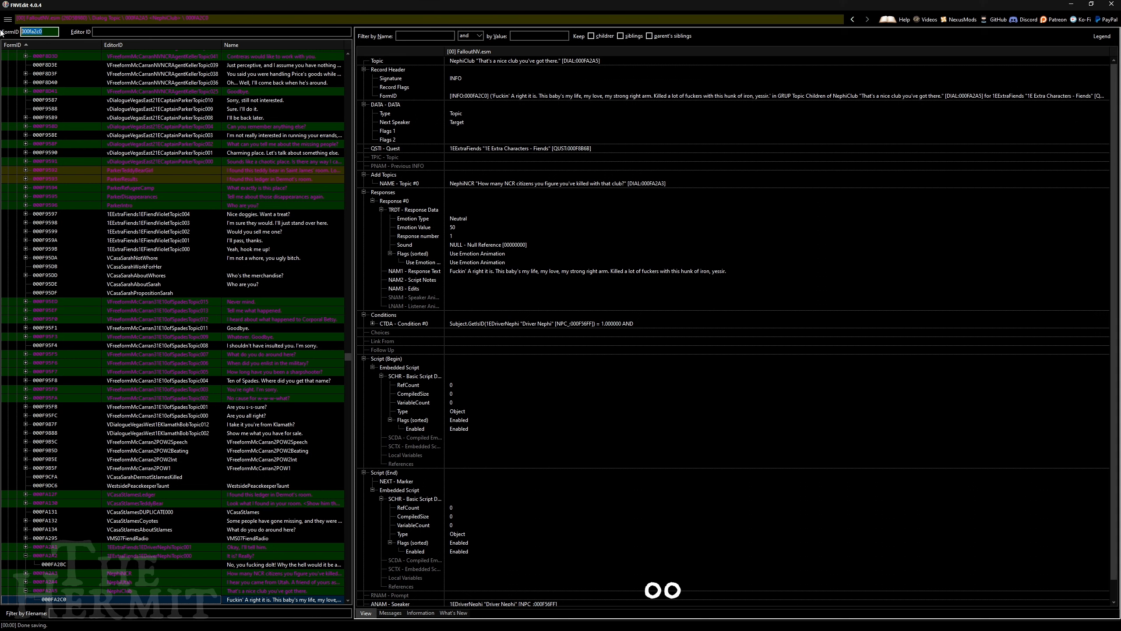
{"action": "type", "text": "c7"}
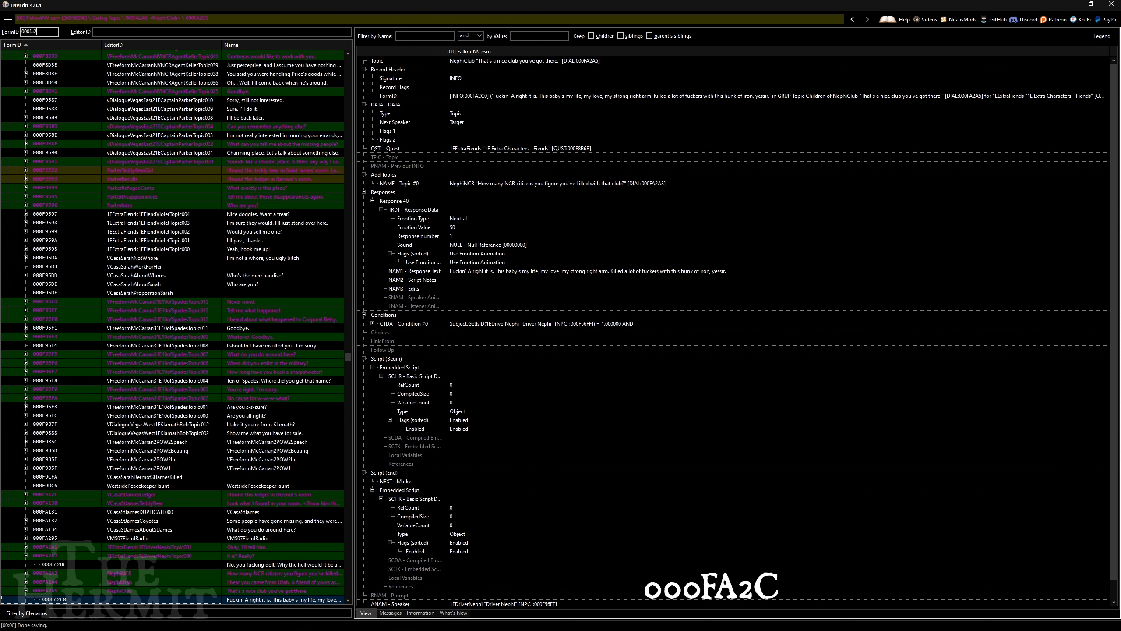
{"action": "key", "text": "Return"}
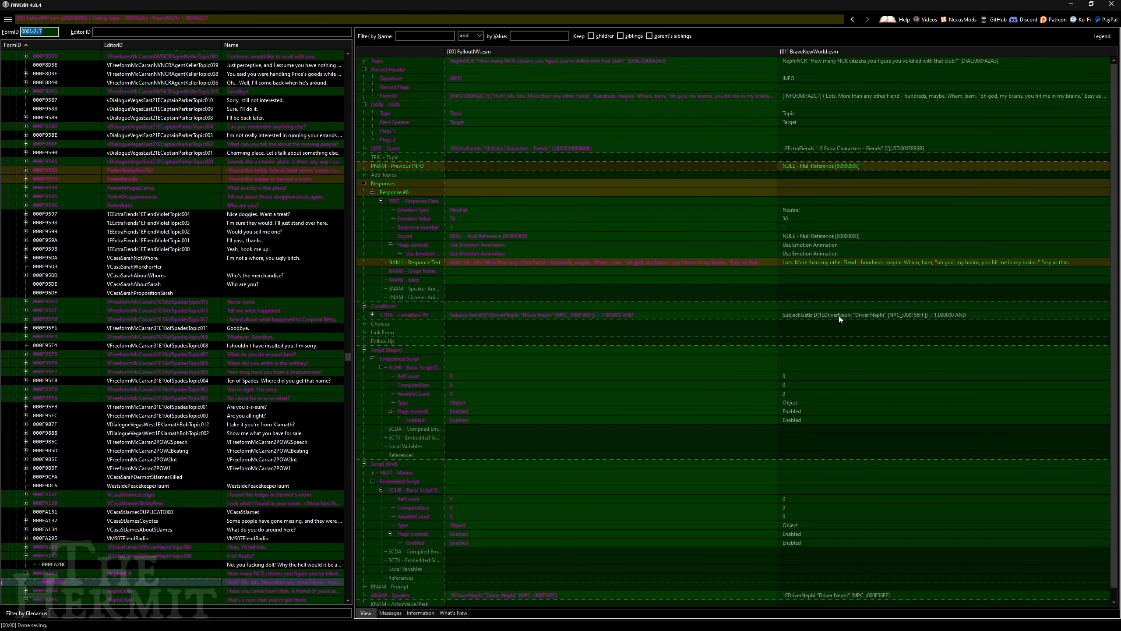
{"action": "right_click", "coordinate": [868, 48]}
{"action": "left_click", "coordinate": [901, 82]}
{"action": "left_click", "coordinate": [542, 332]}
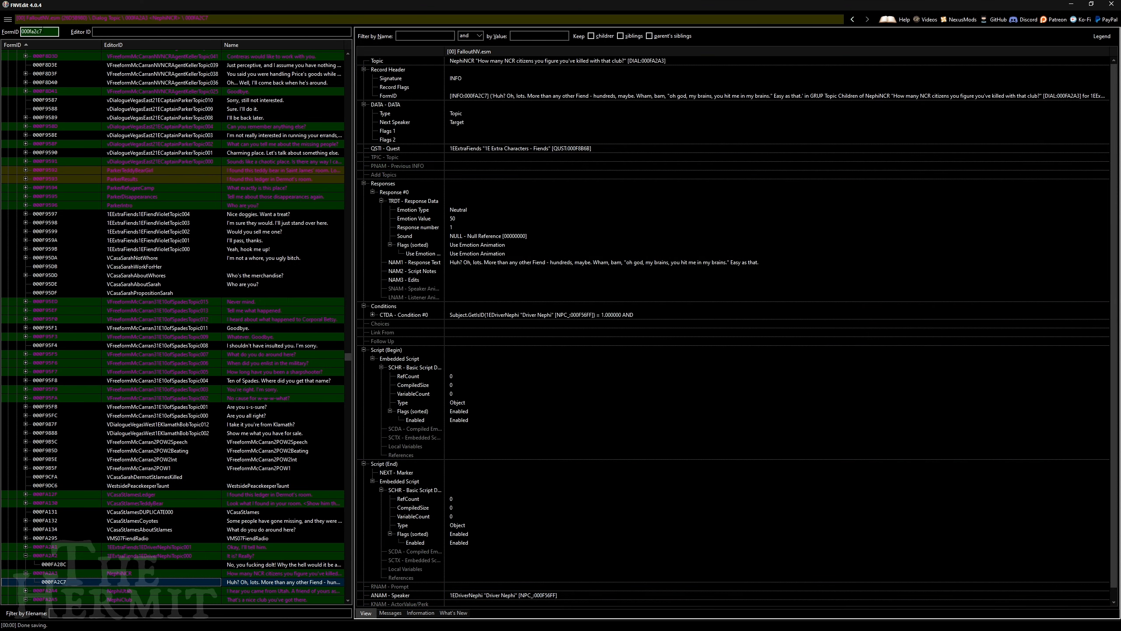
Step: Look up Driver Nephi's NephiIntro response with FormID 000FA2C8 and permanently remove its BraveNewWorld.esm override
{"action": "type", "text": "0"}
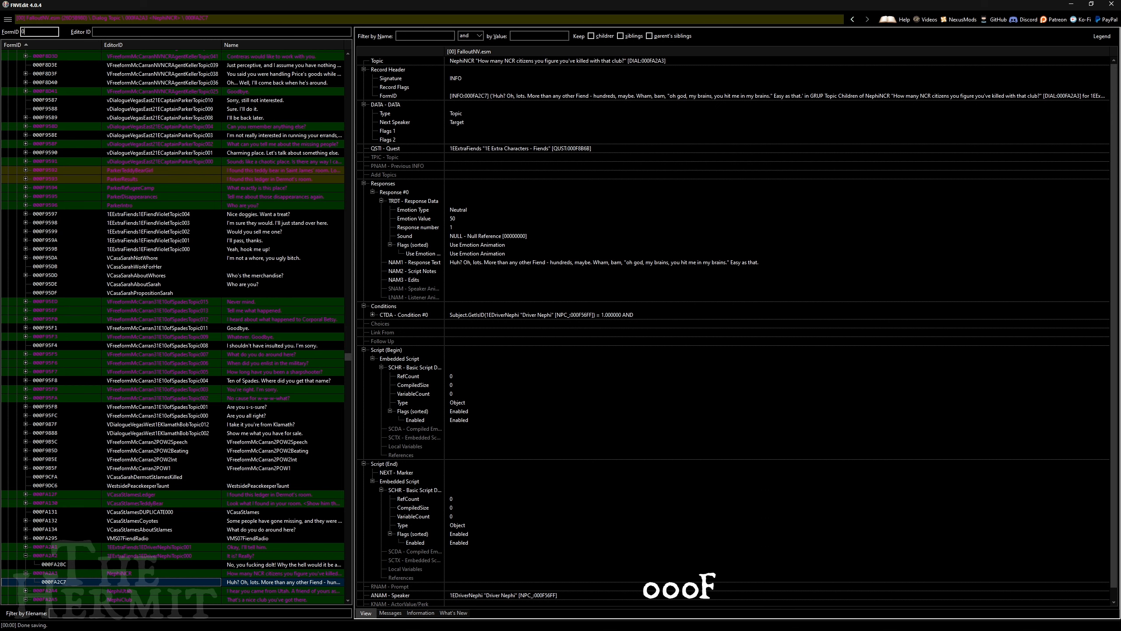
{"action": "type", "text": "00fa2"}
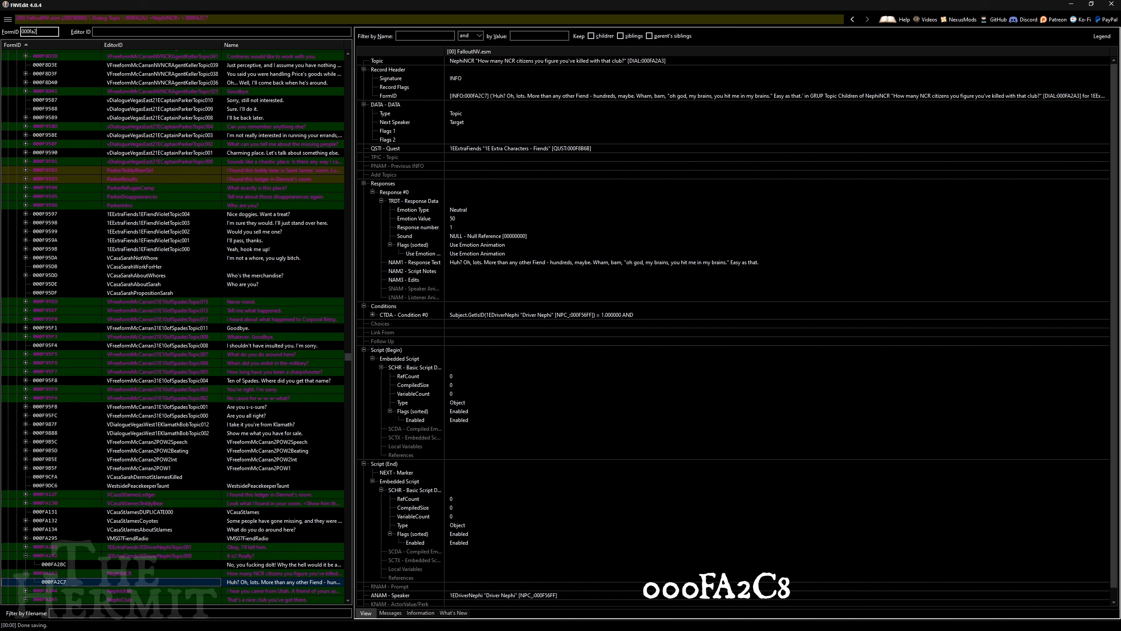
{"action": "type", "text": "c8"}
{"action": "key", "text": "Return"}
{"action": "scroll", "coordinate": [942, 265], "scroll_direction": "down", "scroll_amount": 1}
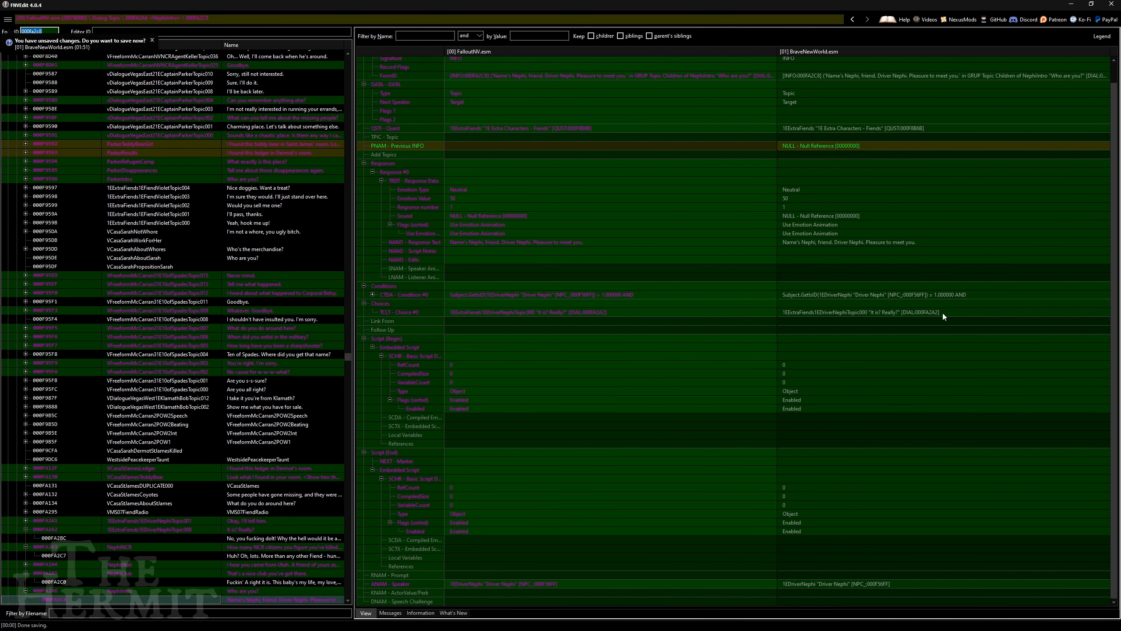
{"action": "scroll", "coordinate": [944, 316], "scroll_direction": "up", "scroll_amount": 1}
{"action": "right_click", "coordinate": [877, 55]}
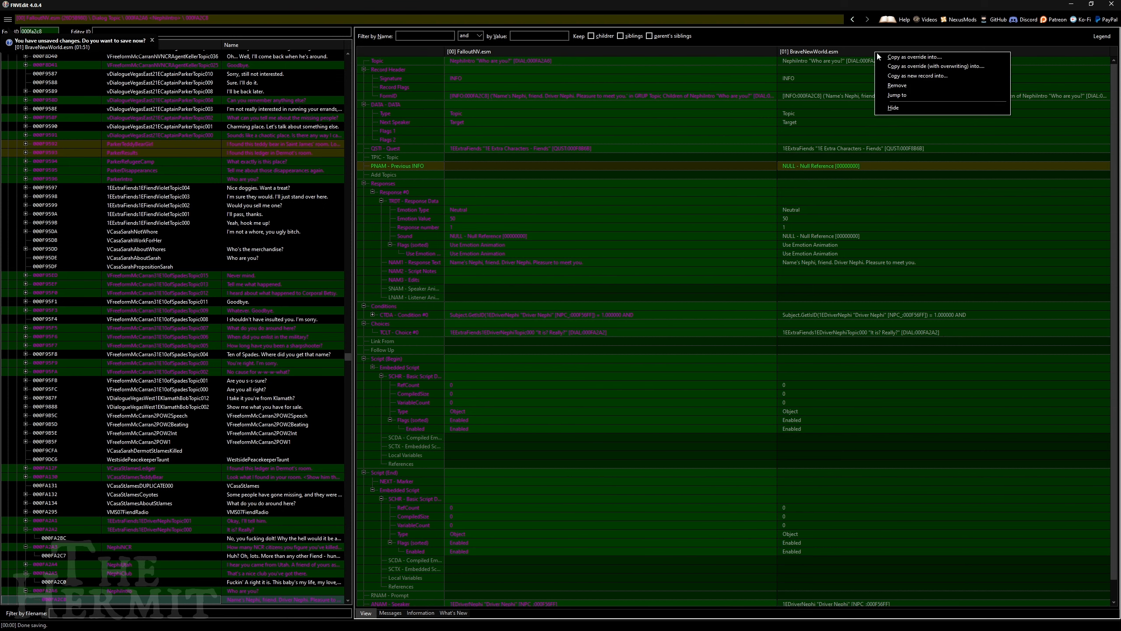
{"action": "left_click", "coordinate": [897, 85]}
{"action": "left_click", "coordinate": [542, 332]}
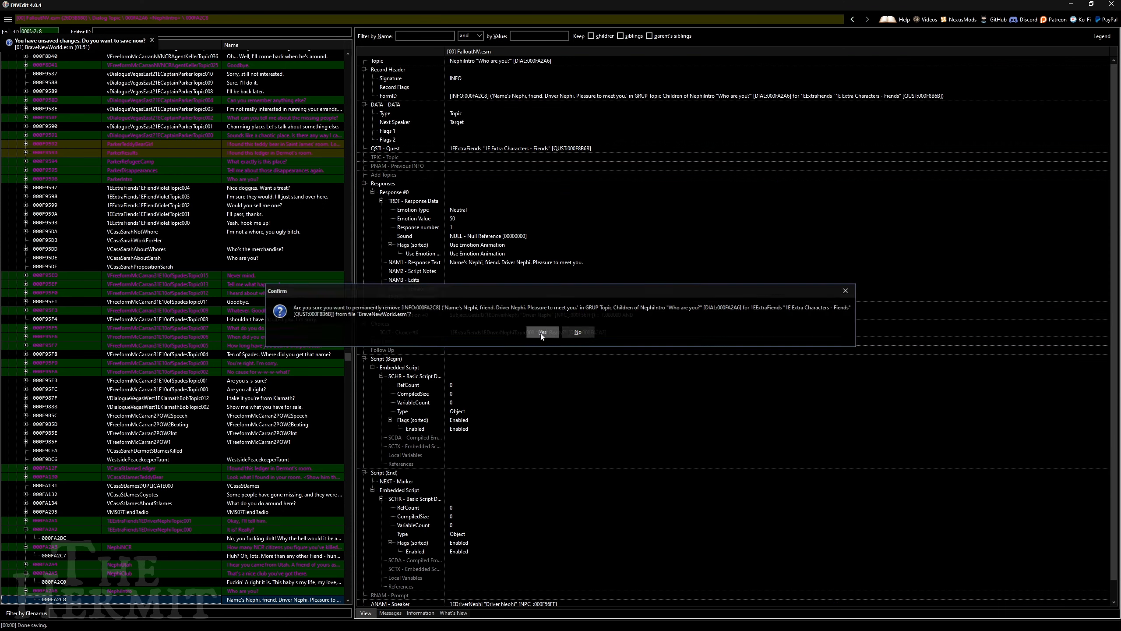
Step: Look up Driver Nephi's NephiUtah response with FormID 000FA2D3 and permanently remove its BraveNewWorld.esm override
{"action": "type", "text": "0"}
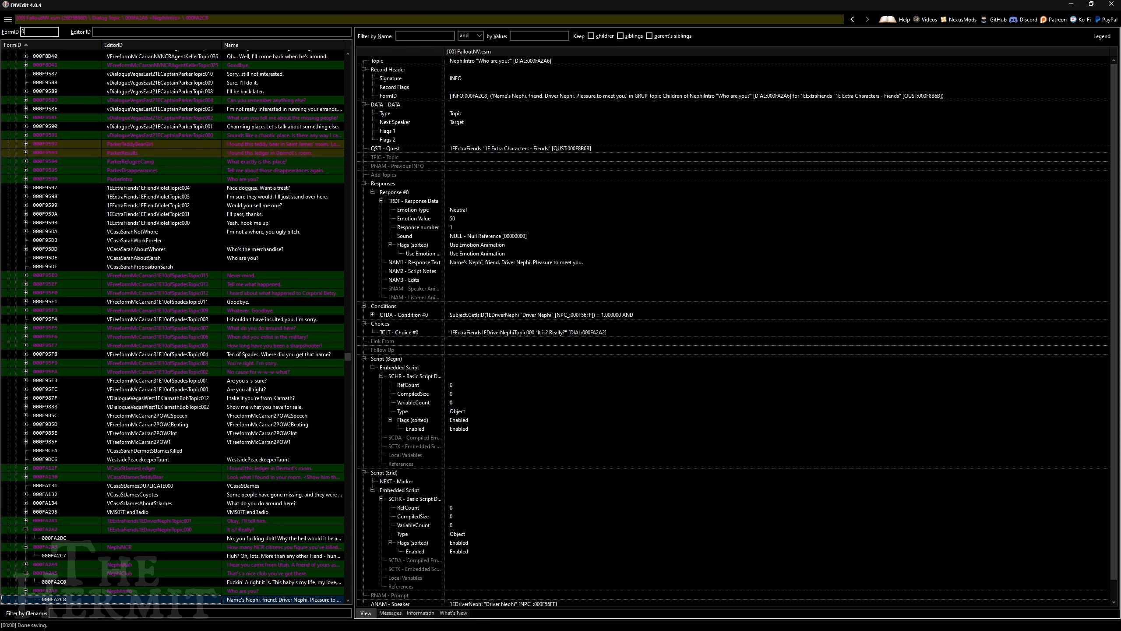
{"action": "type", "text": "00fa"}
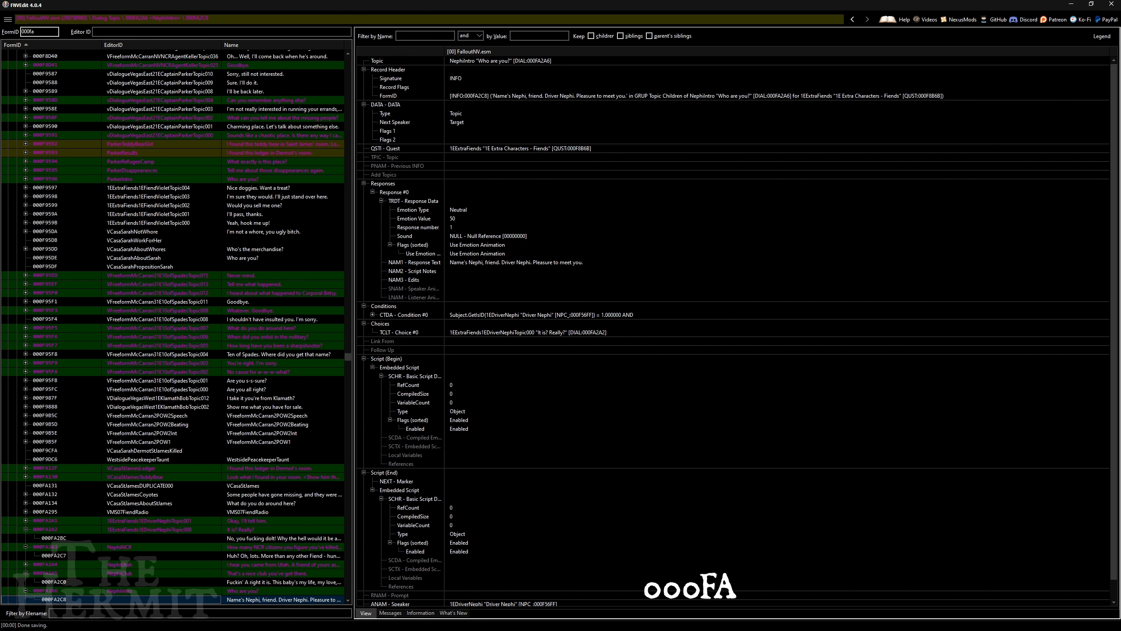
{"action": "type", "text": "2d3"}
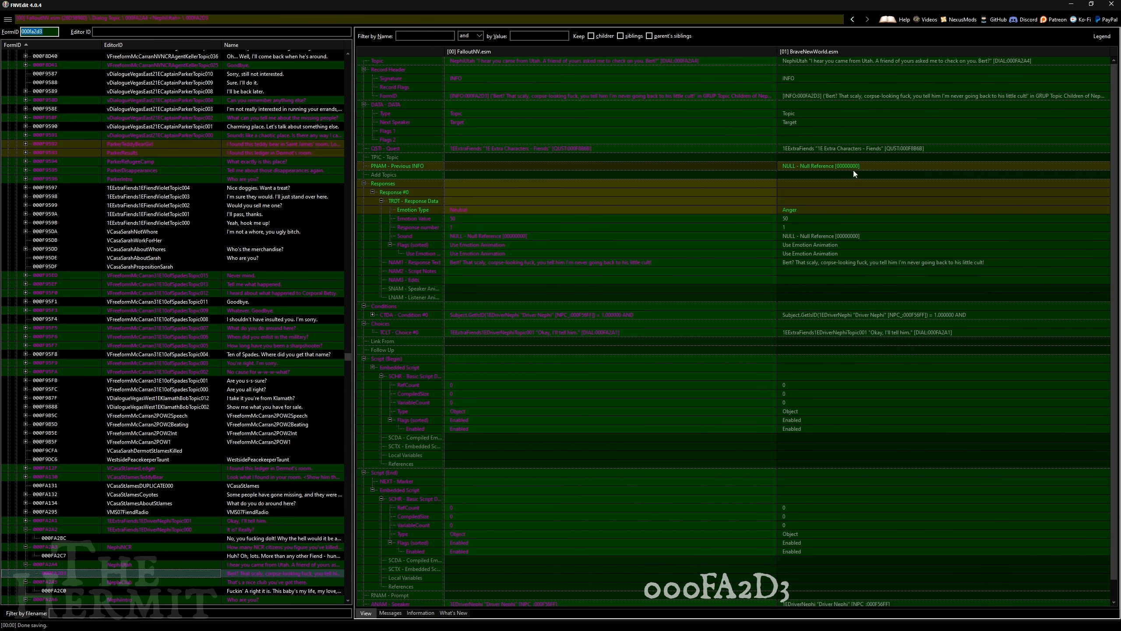
{"action": "right_click", "coordinate": [868, 50]}
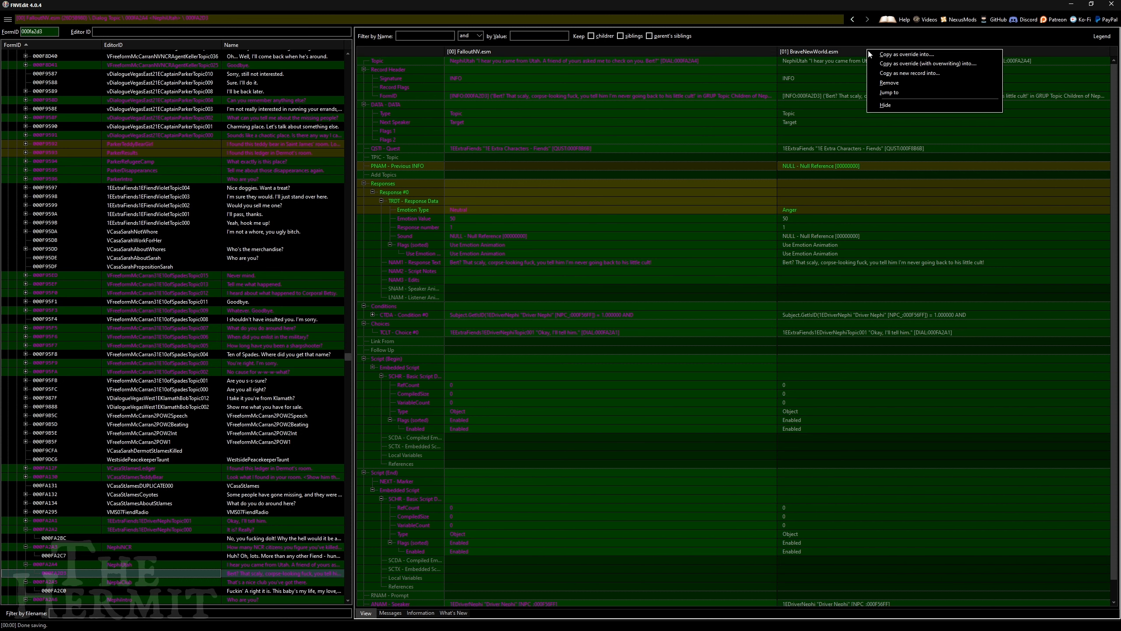
{"action": "left_click", "coordinate": [883, 83]}
{"action": "left_click", "coordinate": [525, 342]}
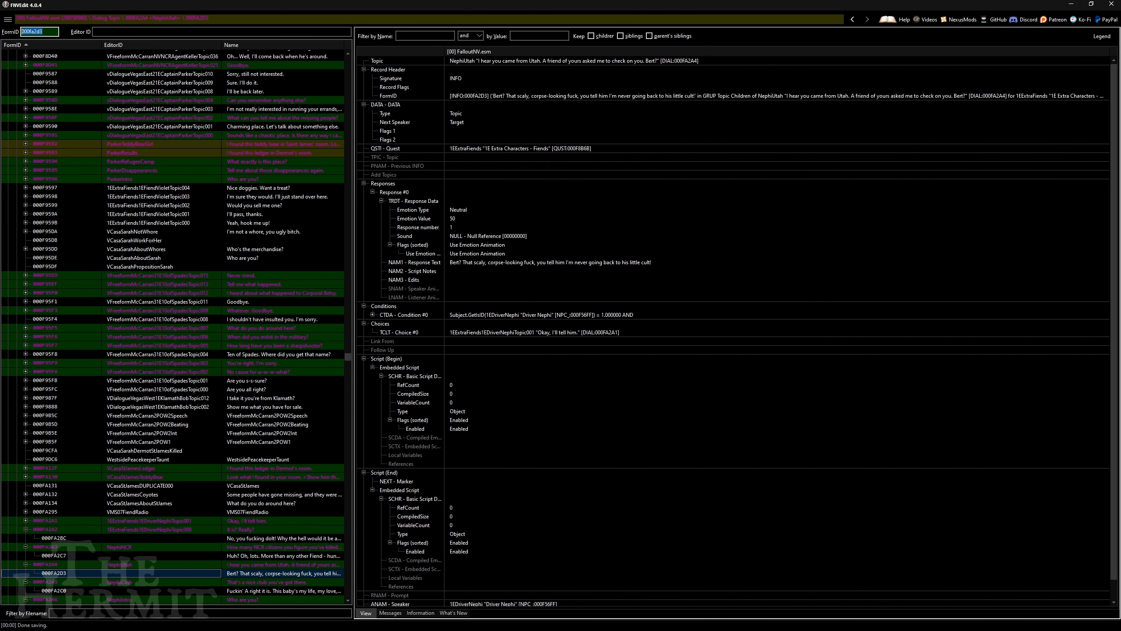
Step: Look up Driver Nephi's "Okay, I'll tell him." response with FormID 000FA2D4 and permanently remove its BraveNewWorld.esm override
{"action": "type", "text": "000fa"}
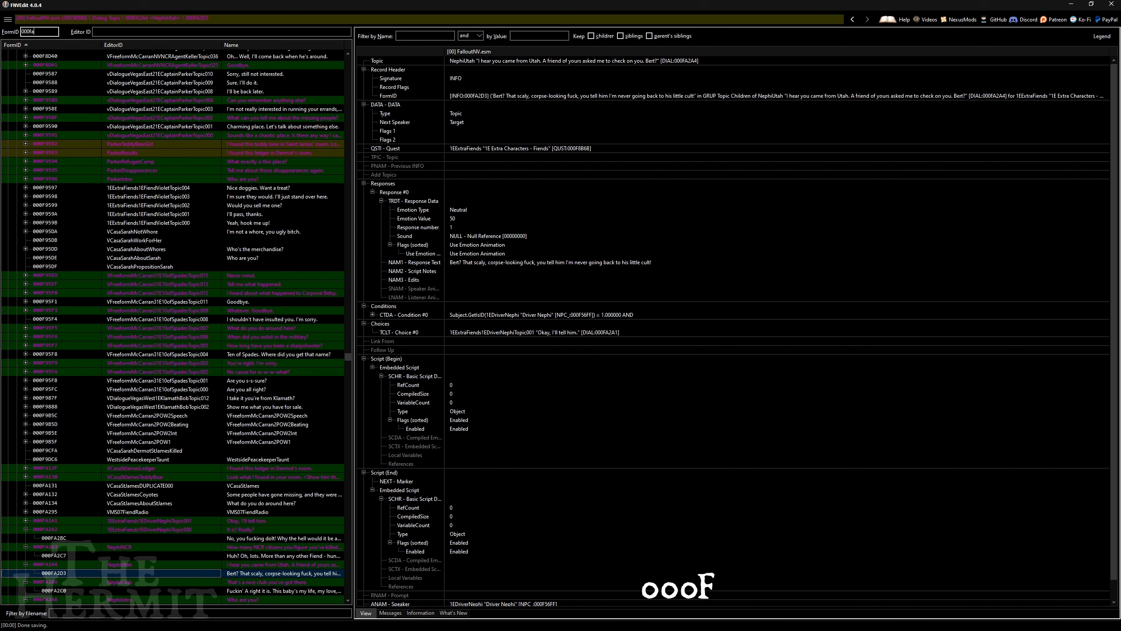
{"action": "type", "text": "2d4"}
{"action": "right_click", "coordinate": [854, 52]}
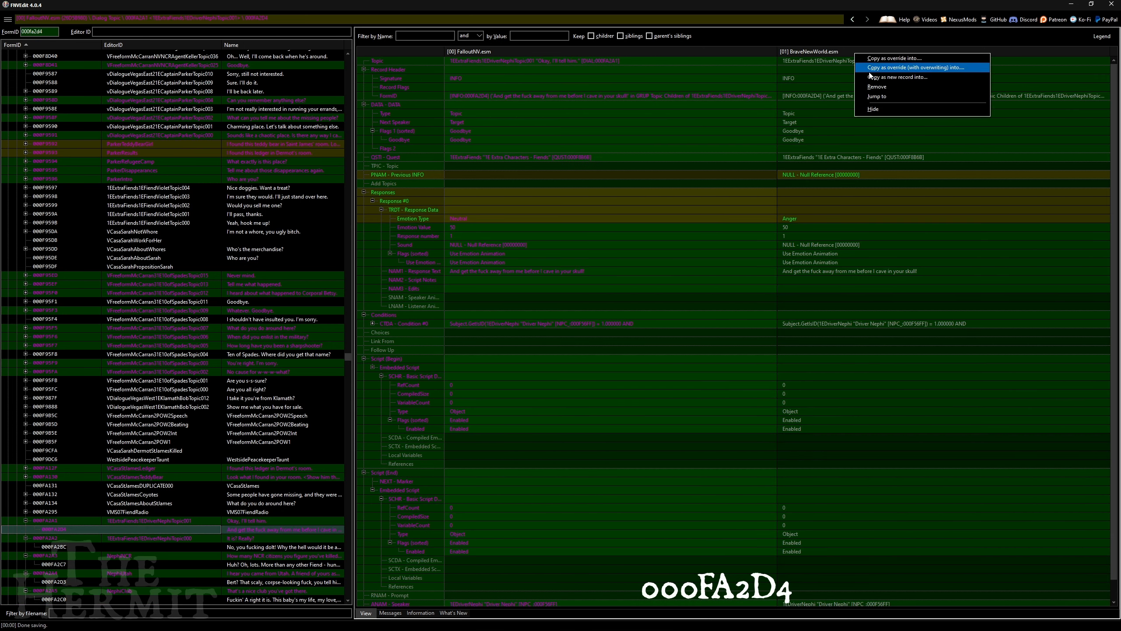
{"action": "left_click", "coordinate": [883, 87]}
{"action": "key", "text": "Return"}
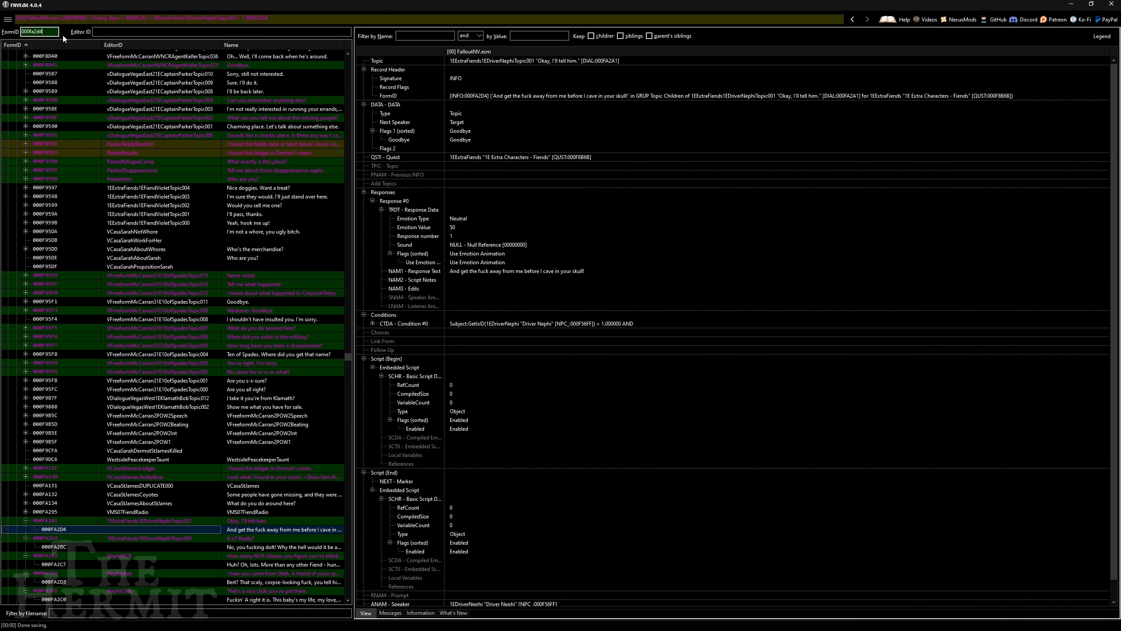
Step: Look up Driver Nephi's male-player NephiFiends response with FormID 000FA2D5 and permanently remove its BraveNewWorld.esm override
{"action": "type", "text": "000fa2d5"}
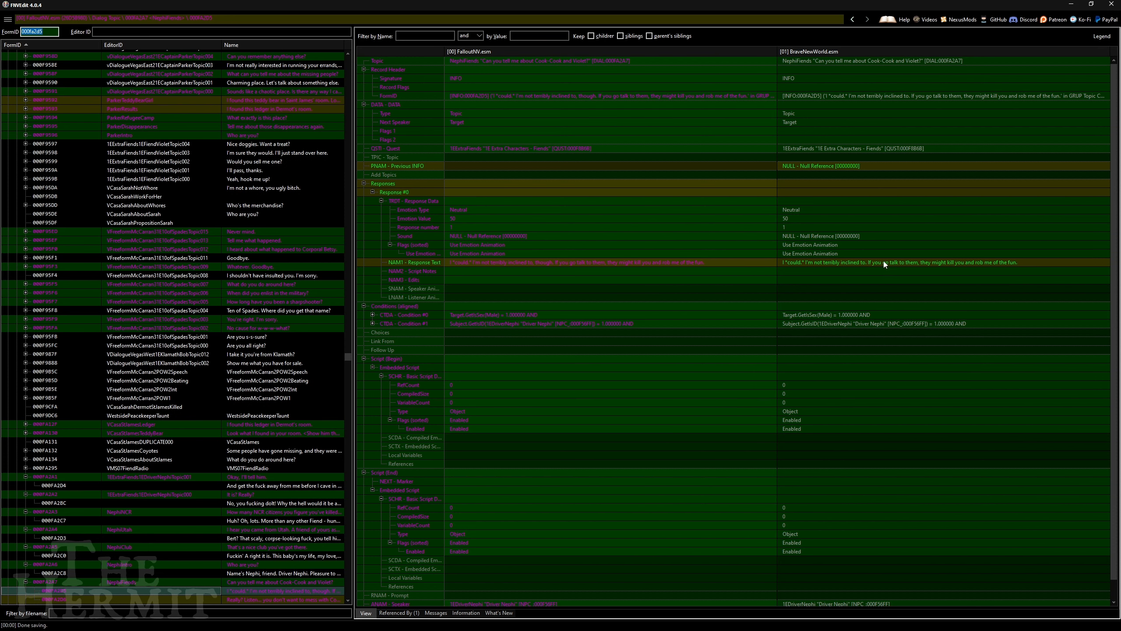
{"action": "right_click", "coordinate": [862, 55]}
{"action": "left_click", "coordinate": [888, 67]}
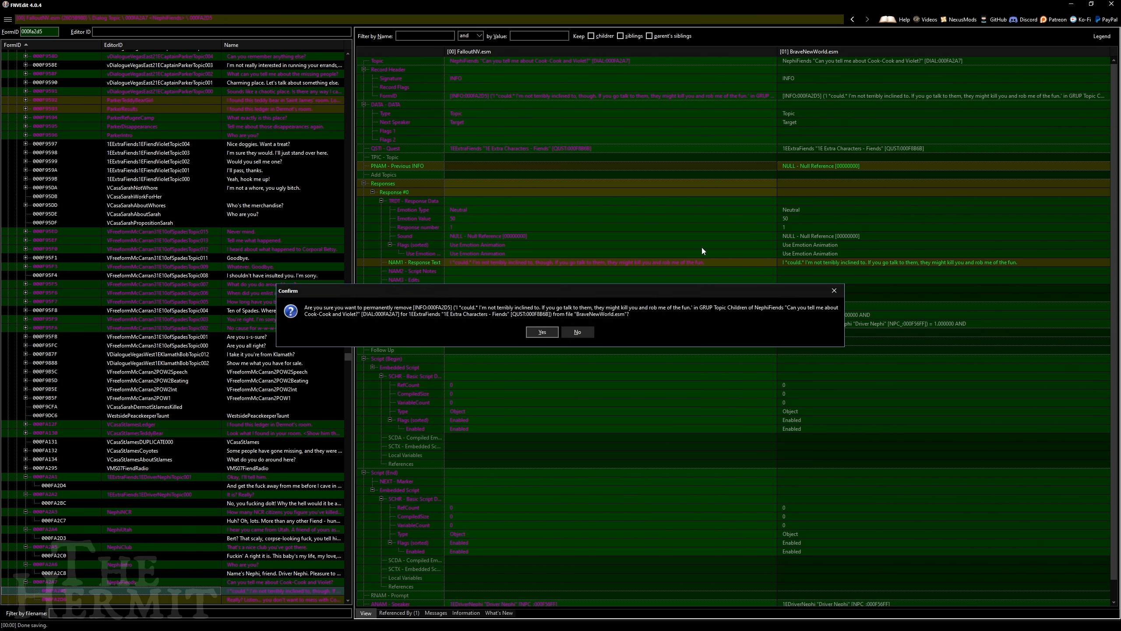
{"action": "left_click", "coordinate": [544, 329]}
Step: Look up Driver Nephi's female-player NephiFiends response with FormID 000FA2D6 and permanently remove its BraveNewWorld.esm override
{"action": "left_click", "coordinate": [48, 32]}
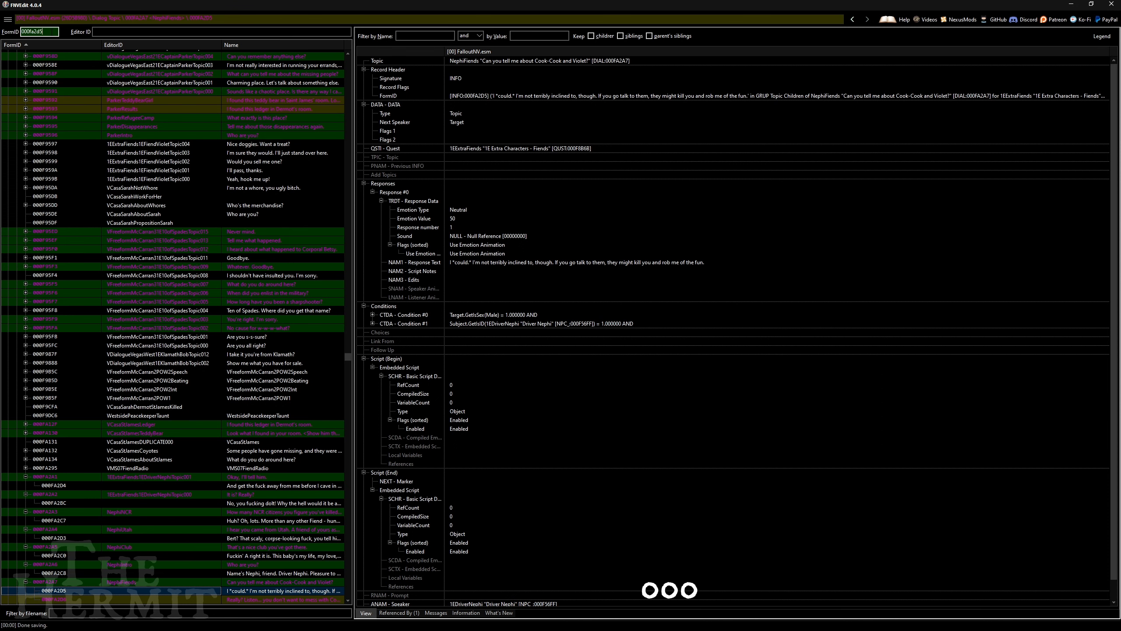
{"action": "key", "text": "BackSpace"}
{"action": "type", "text": "6"}
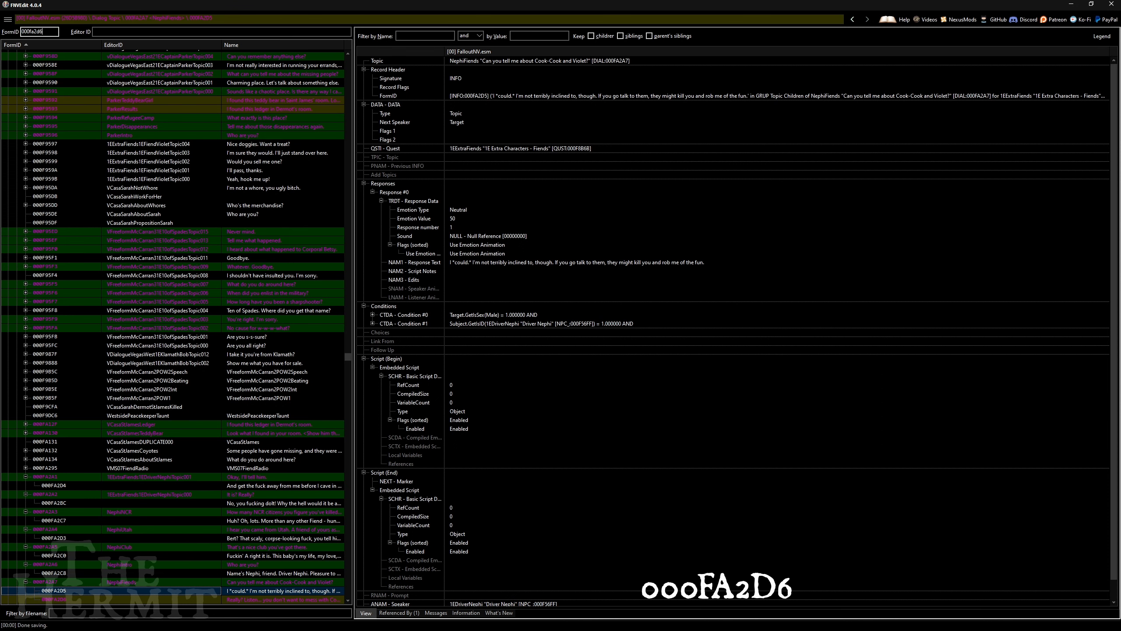
{"action": "key", "text": "Return"}
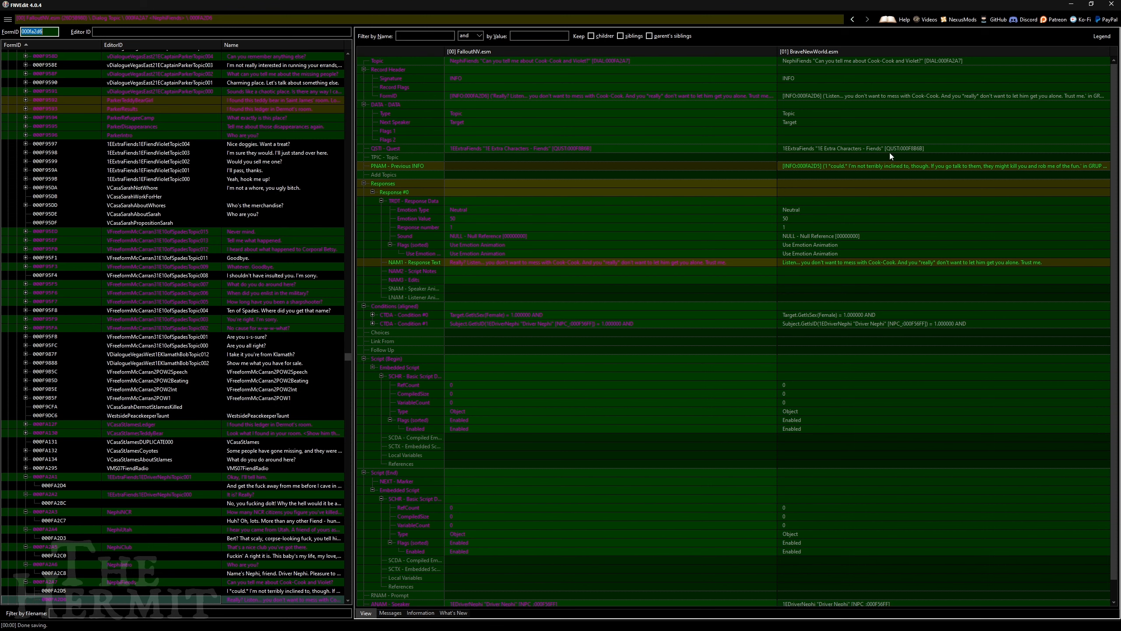
{"action": "right_click", "coordinate": [863, 51]}
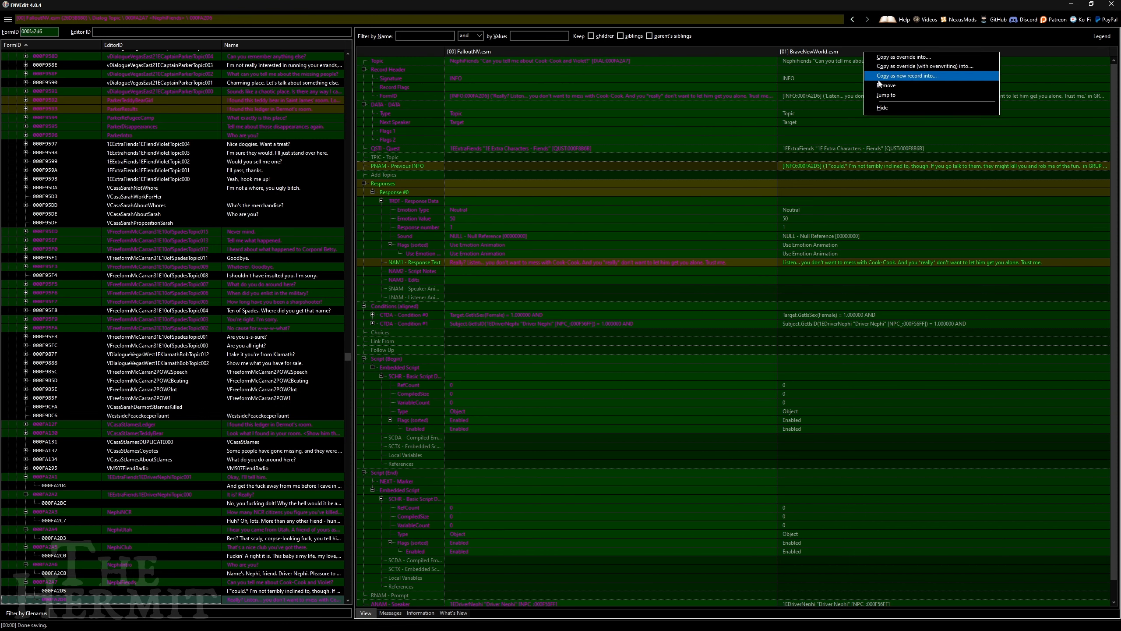
{"action": "left_click", "coordinate": [872, 86]}
{"action": "left_click", "coordinate": [534, 333]}
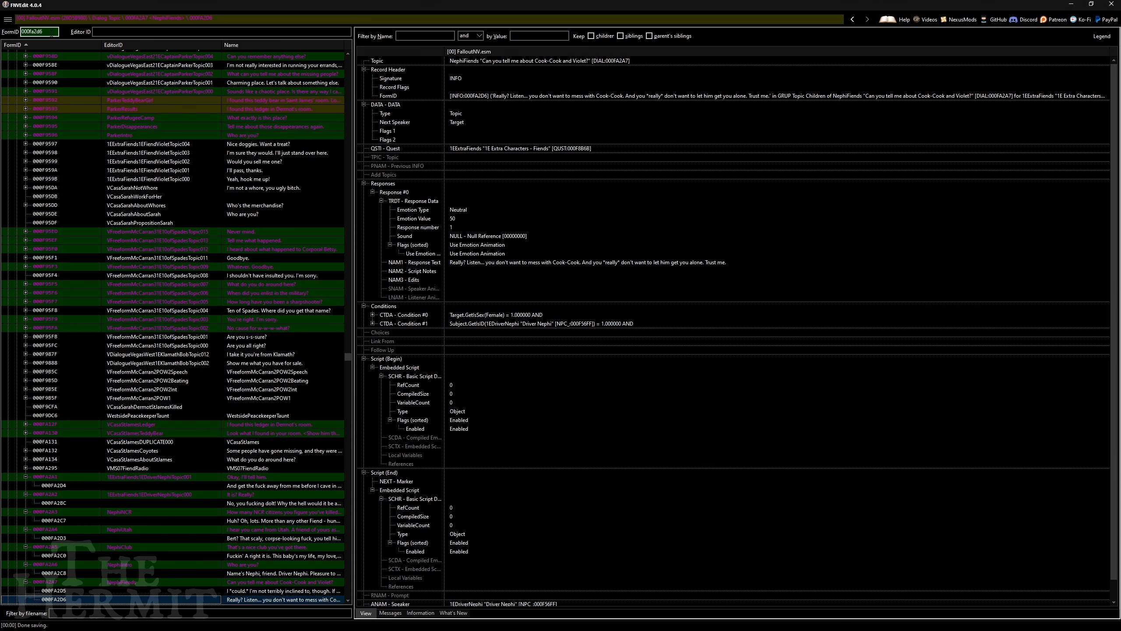
Step: Look up the GREETING response with FormID 000FB8B1 and examine its emotion type, death-count and speaker conditions in BraveNewWorld.esm
{"action": "key", "text": "BackSpace"}
{"action": "key", "text": "BackSpace"}
{"action": "key", "text": "BackSpace"}
{"action": "key", "text": "BackSpace"}
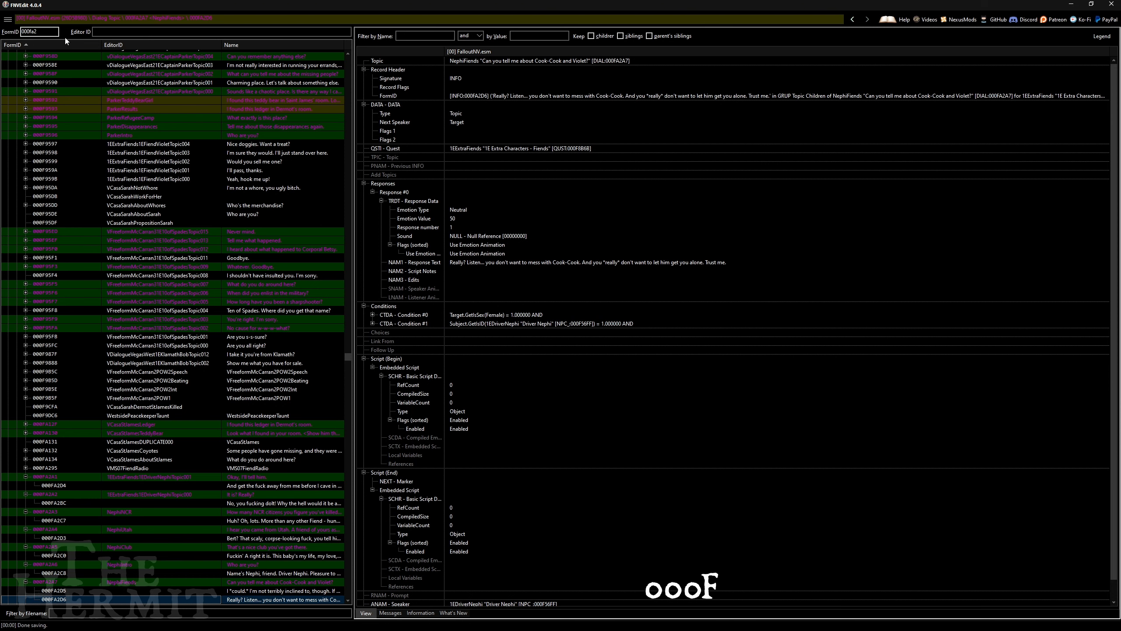
{"action": "type", "text": "b8b1"}
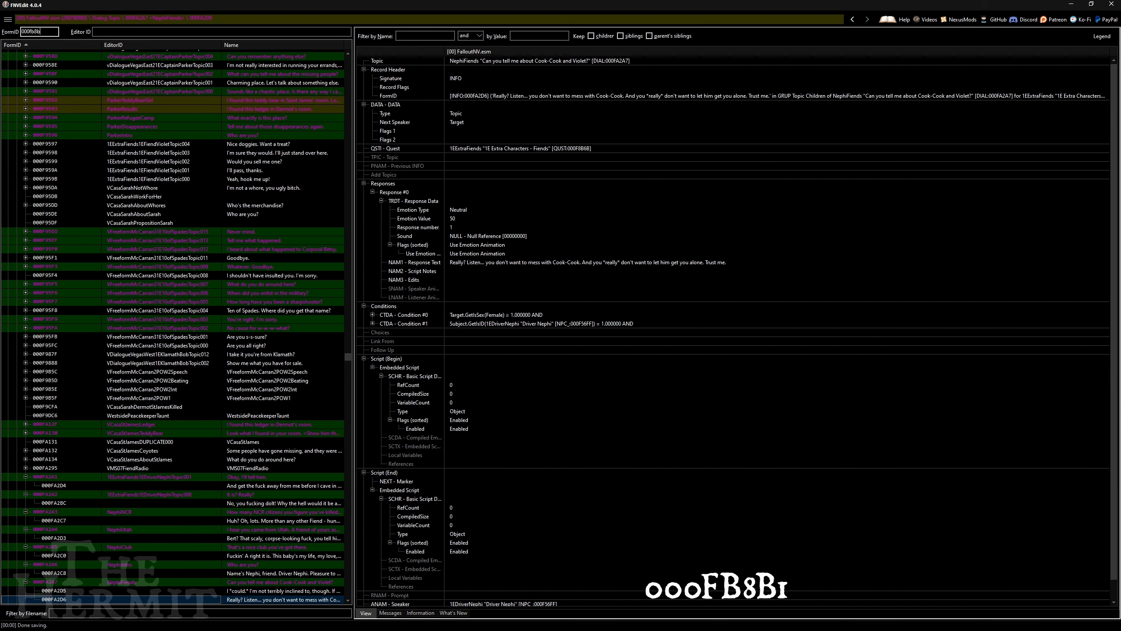
{"action": "key", "text": "Return"}
{"action": "left_click", "coordinate": [813, 221]}
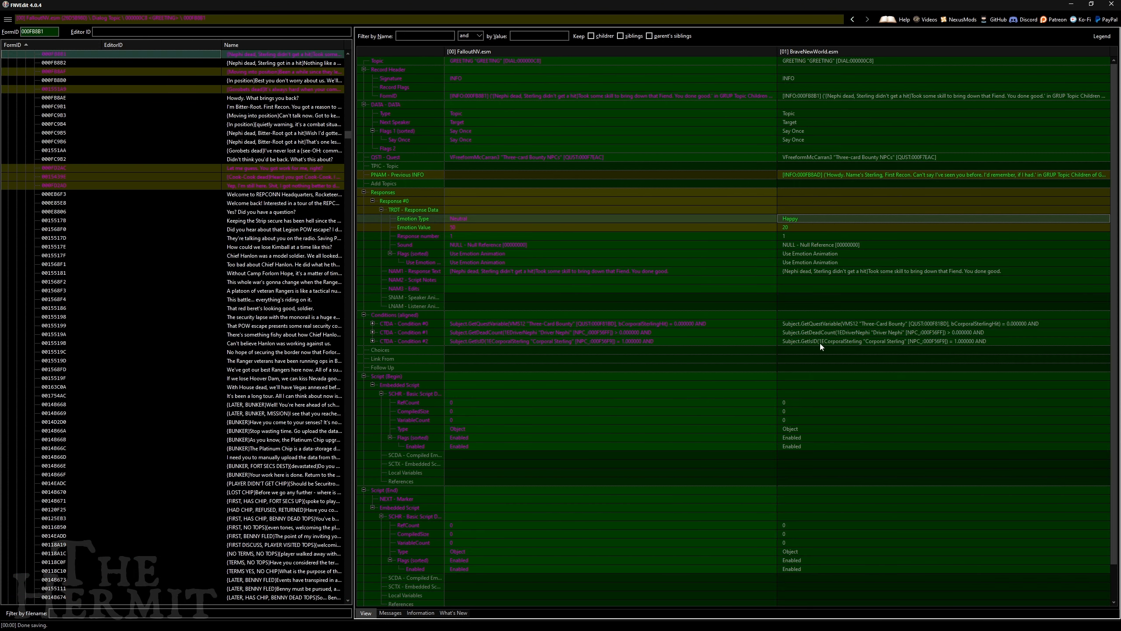
{"action": "left_click", "coordinate": [814, 342]}
{"action": "left_click", "coordinate": [830, 333]}
{"action": "left_click", "coordinate": [873, 342]}
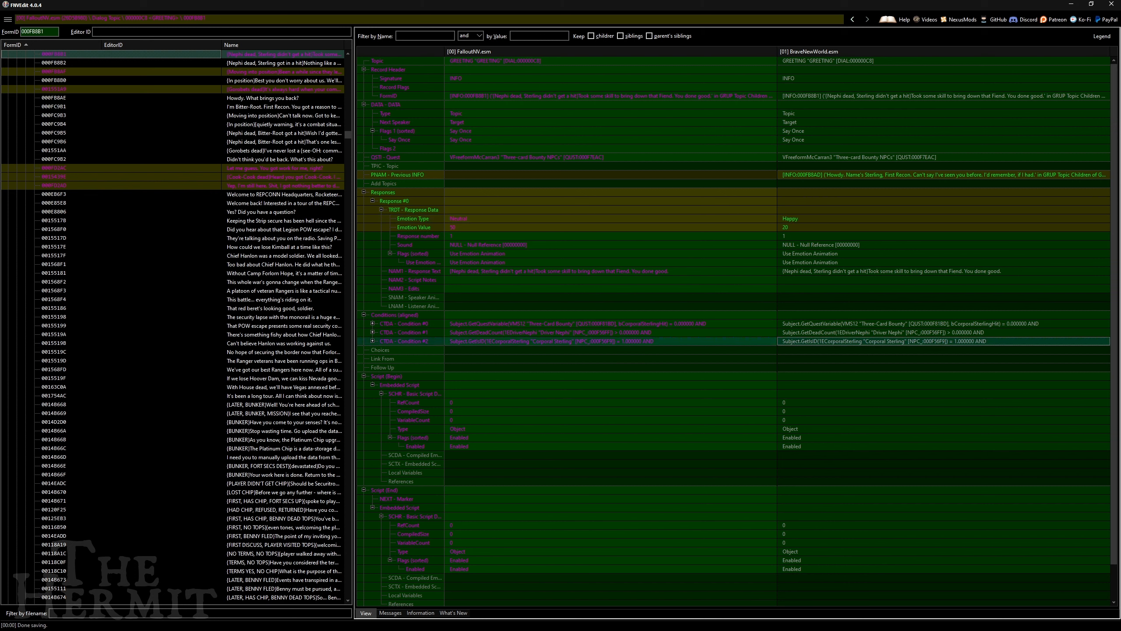
Step: Collapse the FalloutNV.esm record tree and save the changed BraveNewWorld.esm with plugin backup enabled
{"action": "left_click", "coordinate": [853, 4]}
{"action": "left_click_drag", "start_coordinate": [348, 135], "coordinate": [352, 44]}
{"action": "left_click", "coordinate": [8, 54]}
{"action": "key", "text": "ctrl+s"}
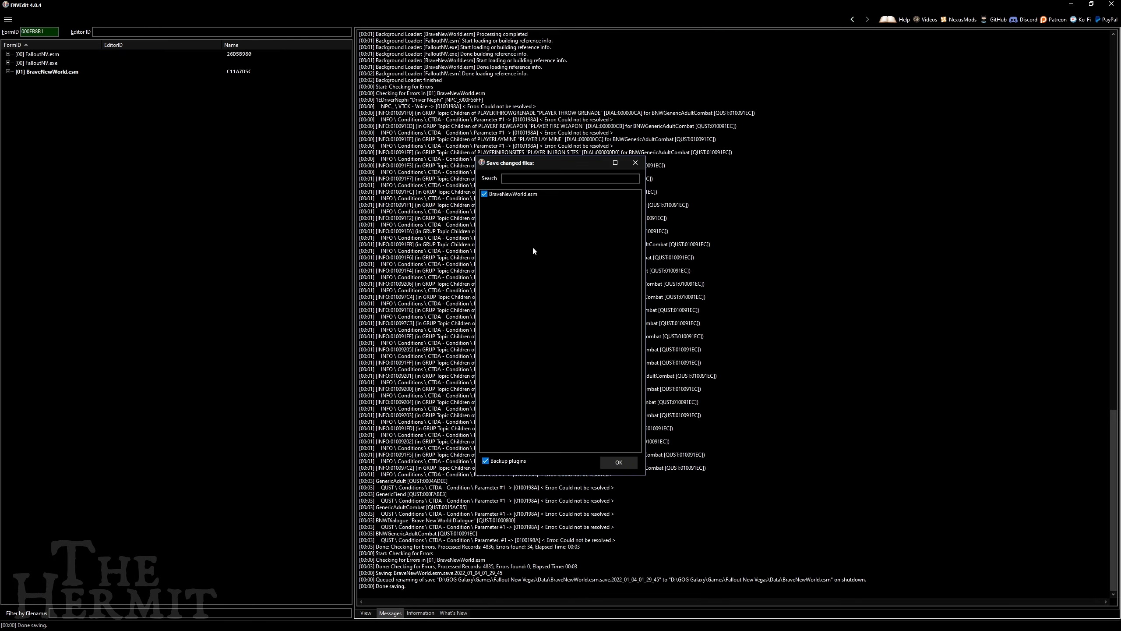
{"action": "left_click", "coordinate": [617, 462]}
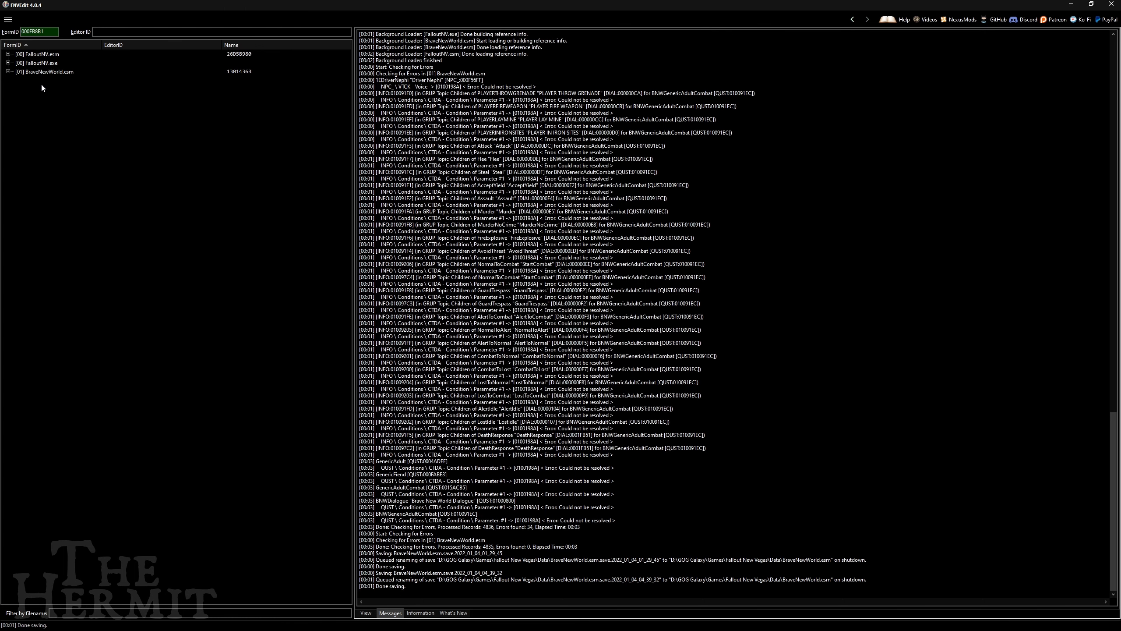
Step: Check BraveNewWorld.esm for errors and read the summary line in the message log
{"action": "right_click", "coordinate": [61, 73]}
{"action": "left_click", "coordinate": [114, 174]}
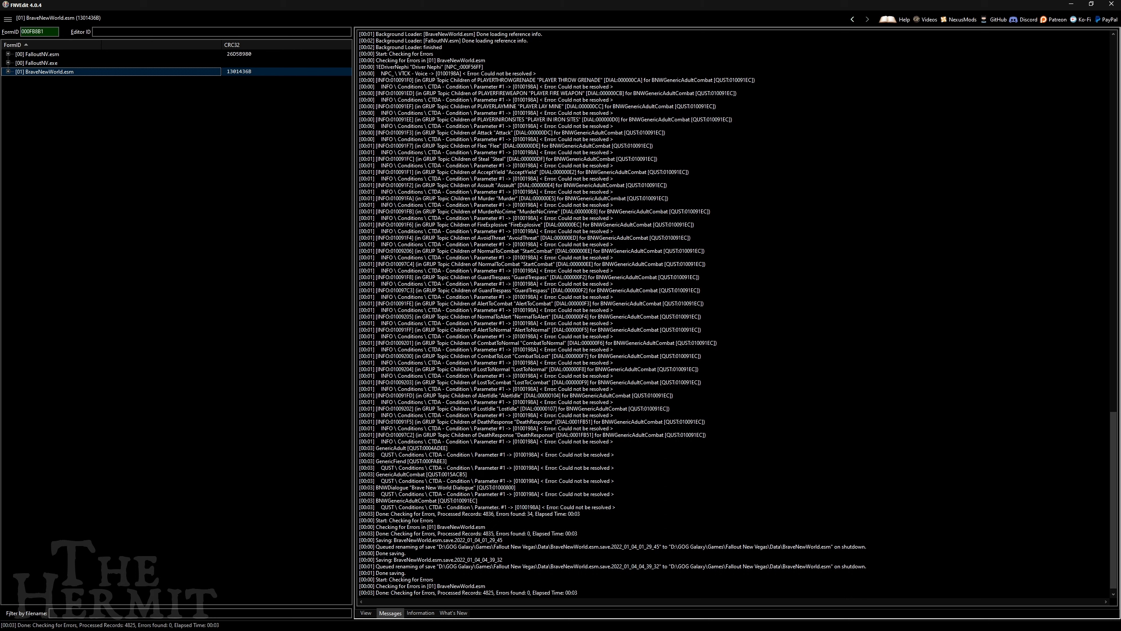
{"action": "left_click_drag", "start_coordinate": [530, 592], "coordinate": [495, 585]}
{"action": "left_click", "coordinate": [512, 586]}
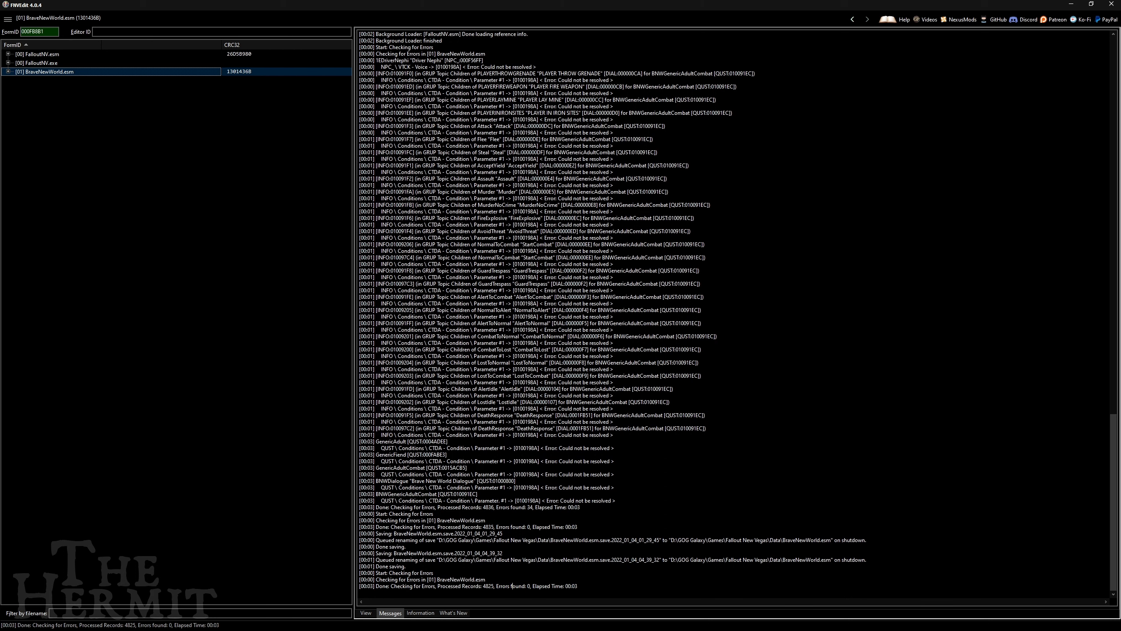
Step: Examine BraveNewWorld.esm's dialog topics, including the Assault and Murder records and the responses under AcceptYield
{"action": "left_click", "coordinate": [13, 69]}
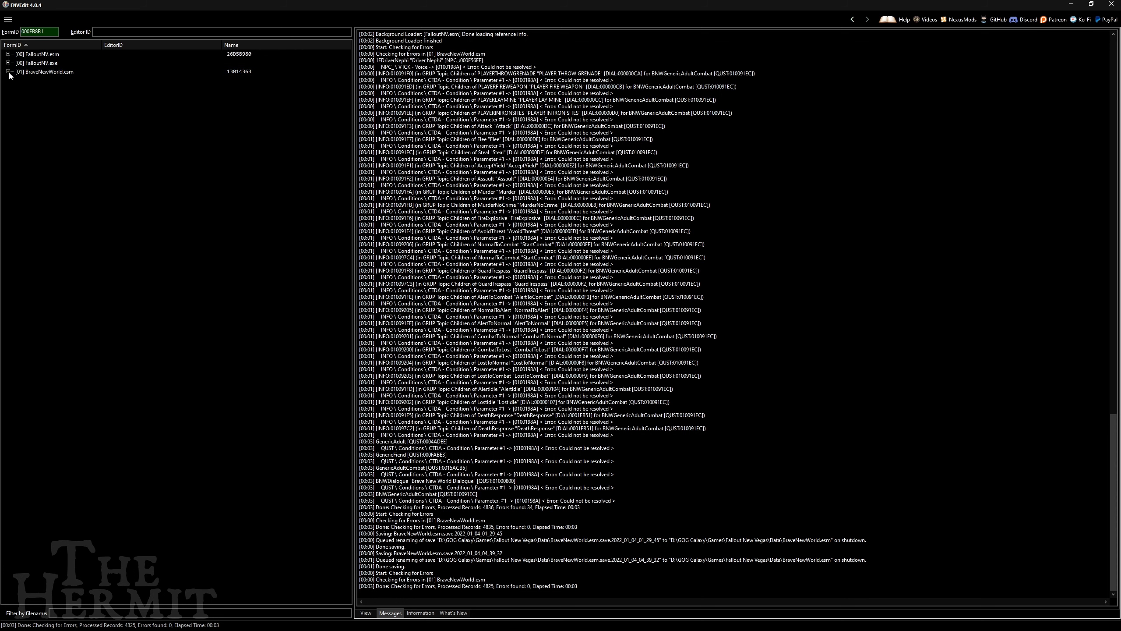
{"action": "left_click", "coordinate": [8, 72]}
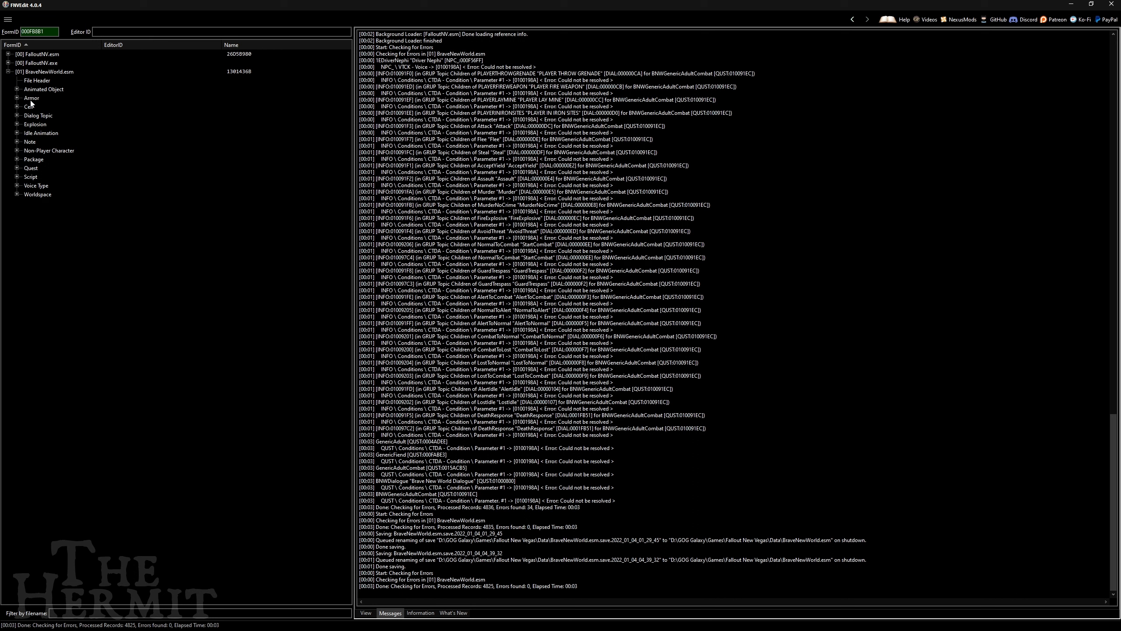
{"action": "left_click", "coordinate": [17, 115]}
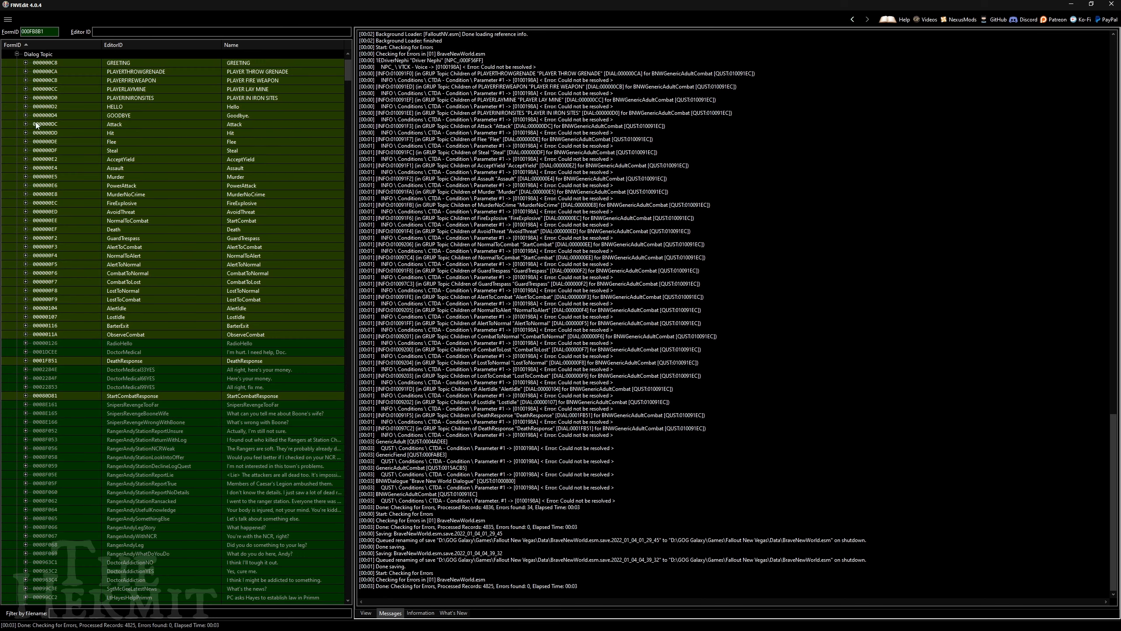
{"action": "left_click", "coordinate": [135, 160]}
{"action": "left_click", "coordinate": [133, 166]}
{"action": "left_click", "coordinate": [133, 177]}
{"action": "left_click", "coordinate": [25, 159]}
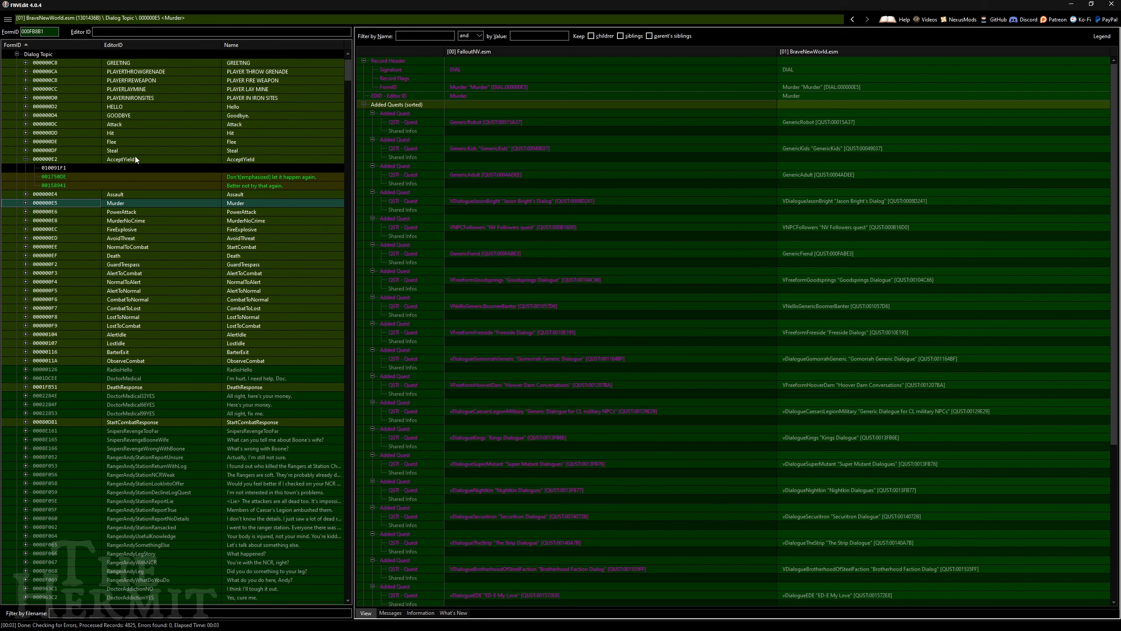
{"action": "left_click", "coordinate": [25, 159]}
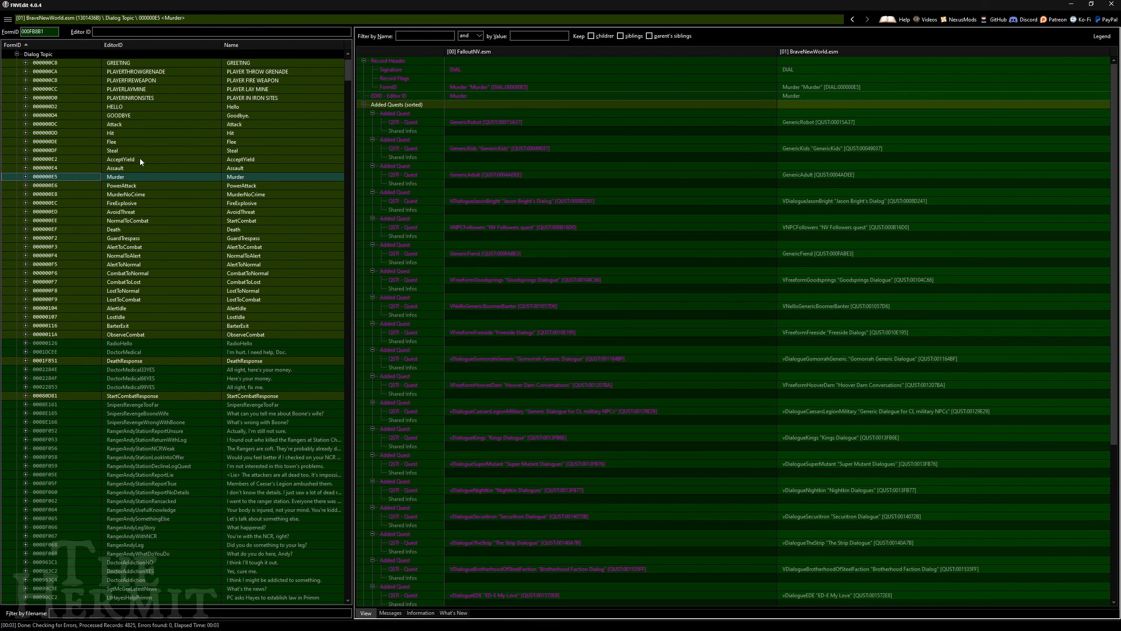
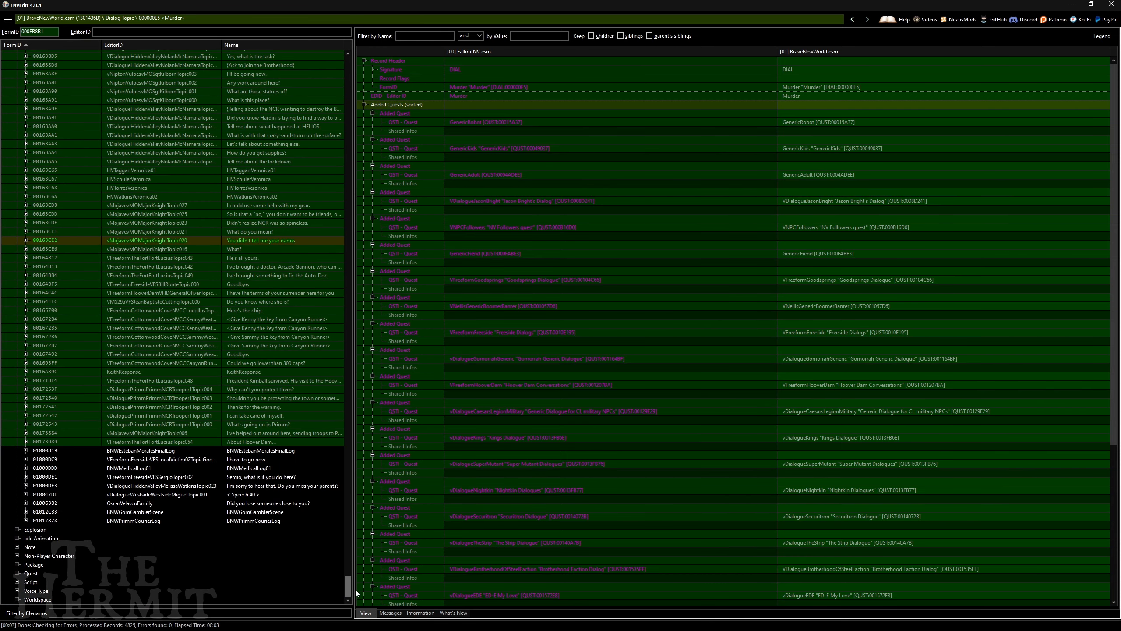
Step: Inspect the plugin's own new dialog topics BNWPrimmCourierLog, vDialogueWestsideWestsideMiguelTopic001 and BNWMedicalLog01 at the end of the topic list
{"action": "left_click", "coordinate": [162, 520]}
{"action": "left_click", "coordinate": [153, 494]}
{"action": "left_click", "coordinate": [155, 469]}
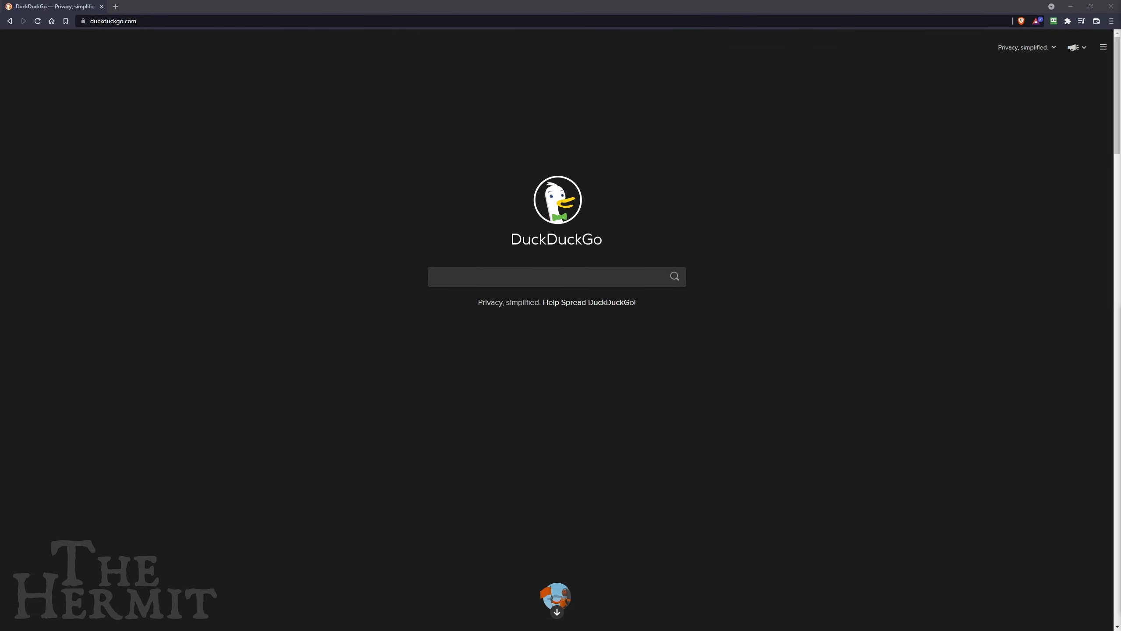
Step: Switch to the web browser and open the Fallout Wiki at fallout.fandom.com/wiki/fallout_wiki
{"action": "left_click", "coordinate": [424, 21]}
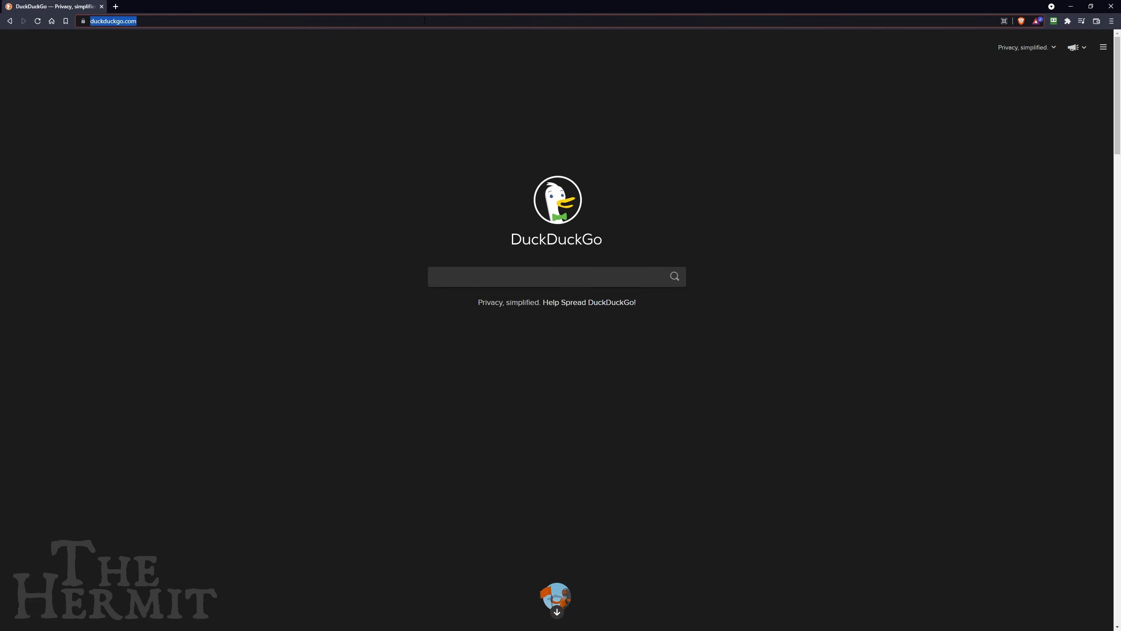
{"action": "type", "text": "f"}
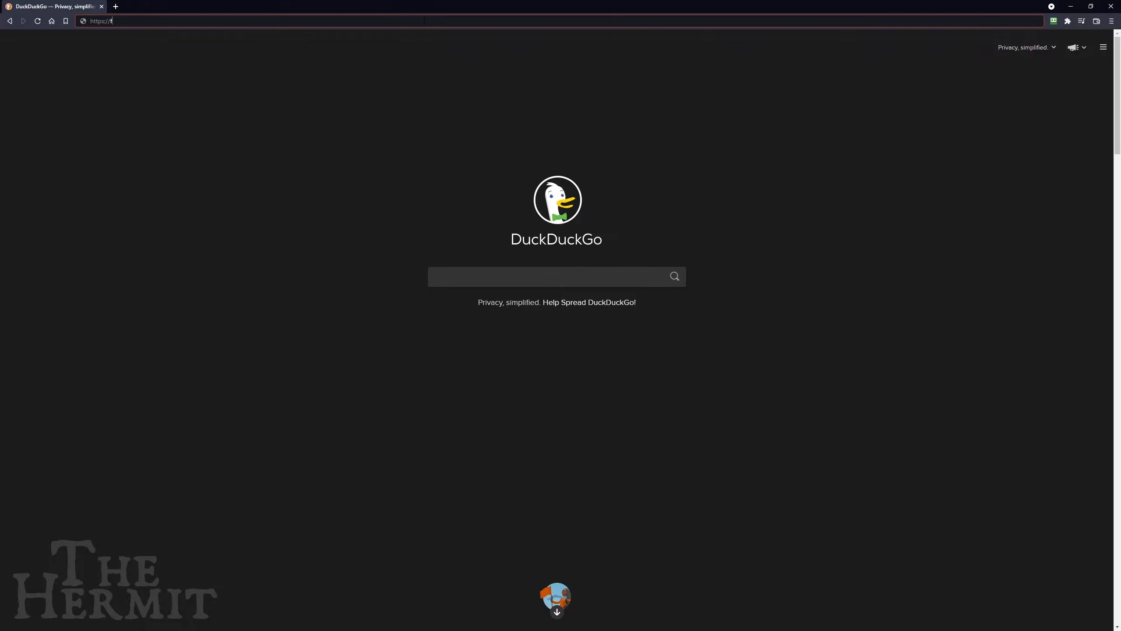
{"action": "type", "text": "allout.fandom.com/wiki/fallout_wiki"}
{"action": "key", "text": "Return"}
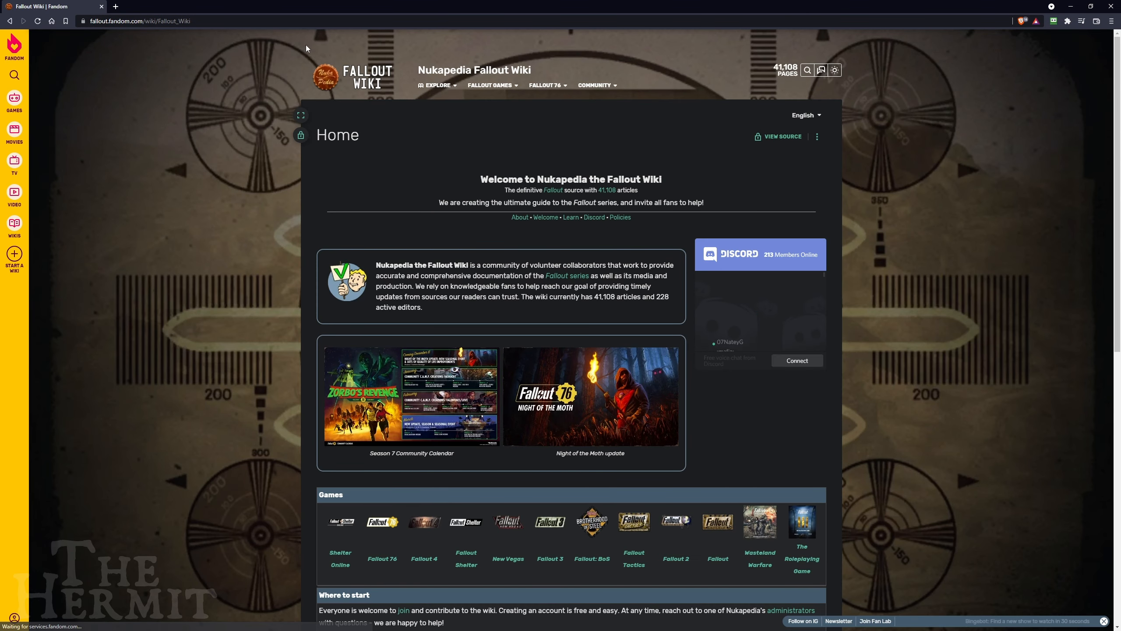
Step: Search the wiki for "dialogue files" and, from the Dialogue file article, open the Fallout: New Vegas dialogue files category
{"action": "left_click", "coordinate": [15, 75]}
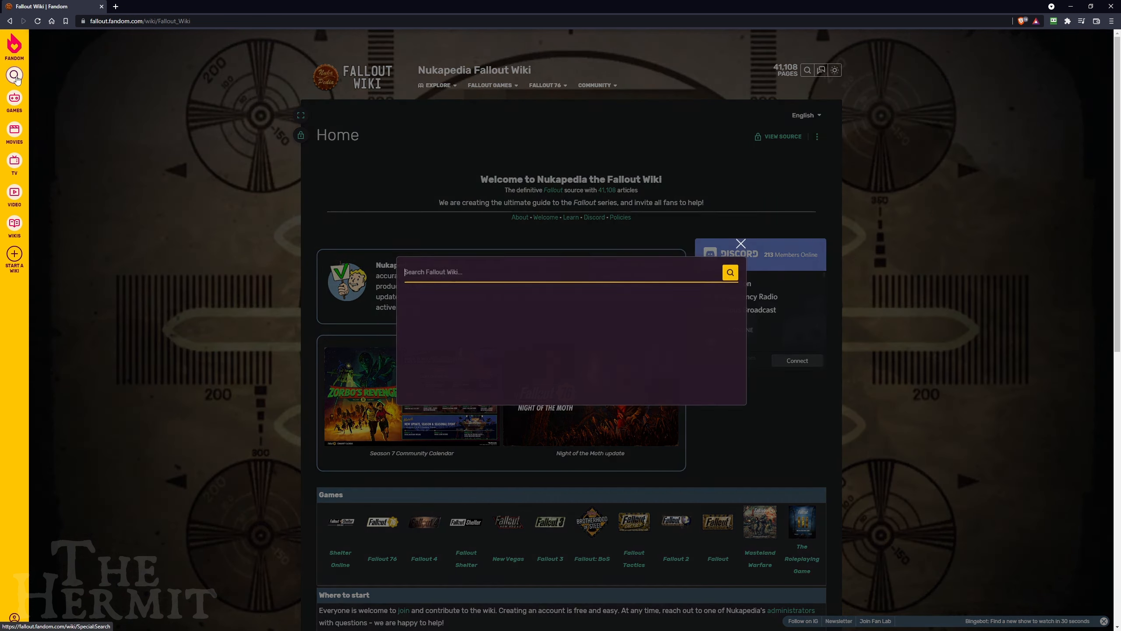
{"action": "type", "text": "dialogue files"}
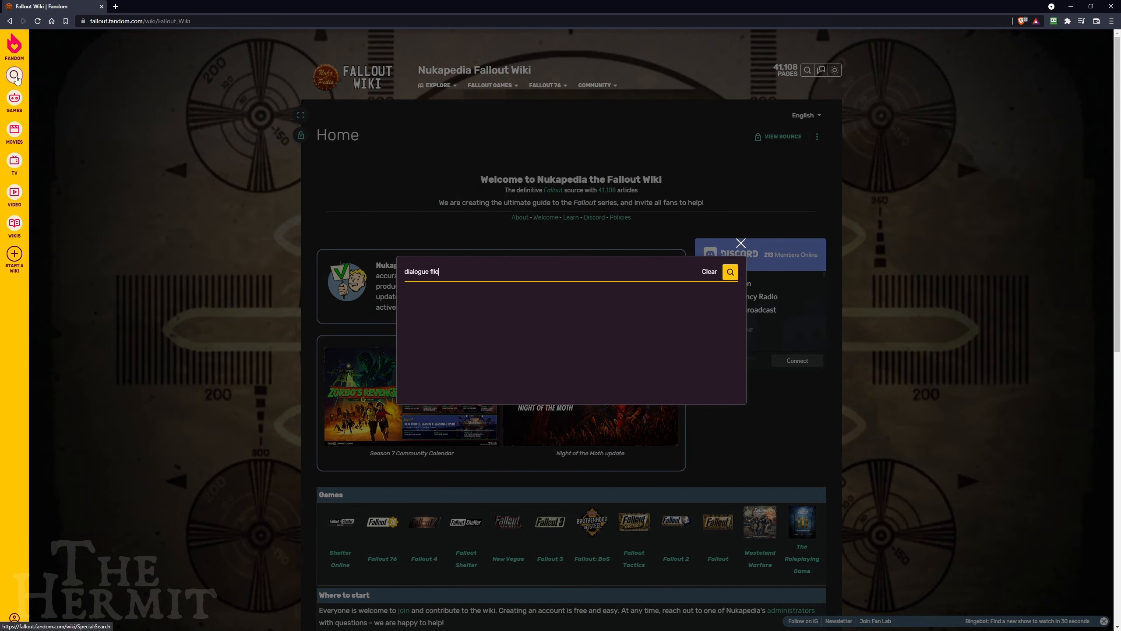
{"action": "left_click", "coordinate": [439, 292]}
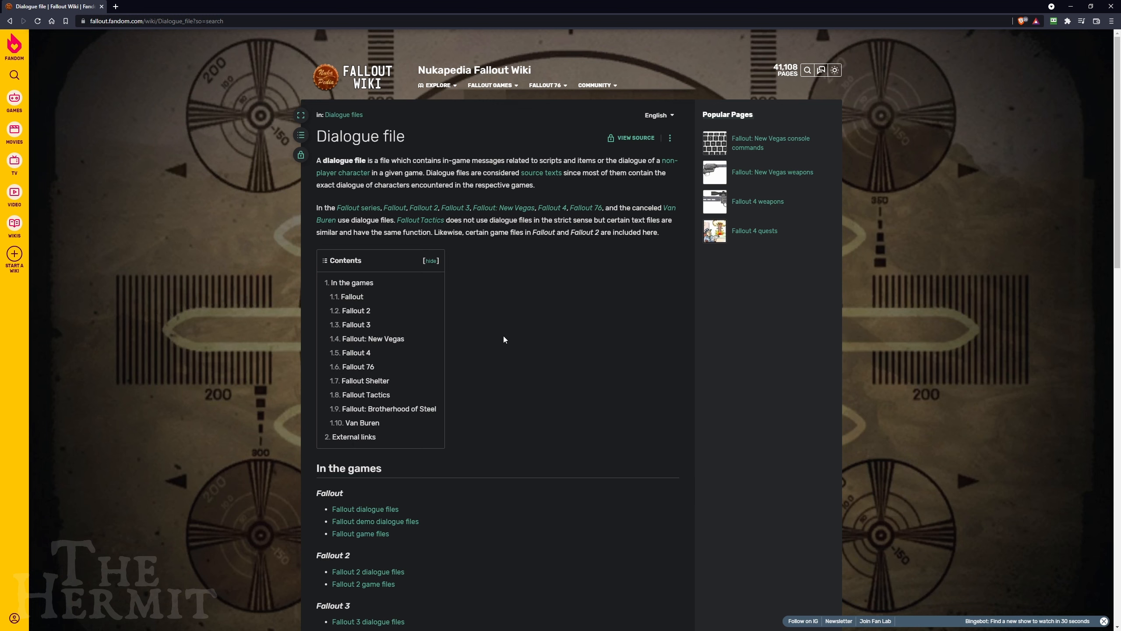
{"action": "scroll", "coordinate": [503, 339], "scroll_direction": "down", "scroll_amount": 5}
{"action": "scroll", "coordinate": [504, 339], "scroll_direction": "down", "scroll_amount": 4}
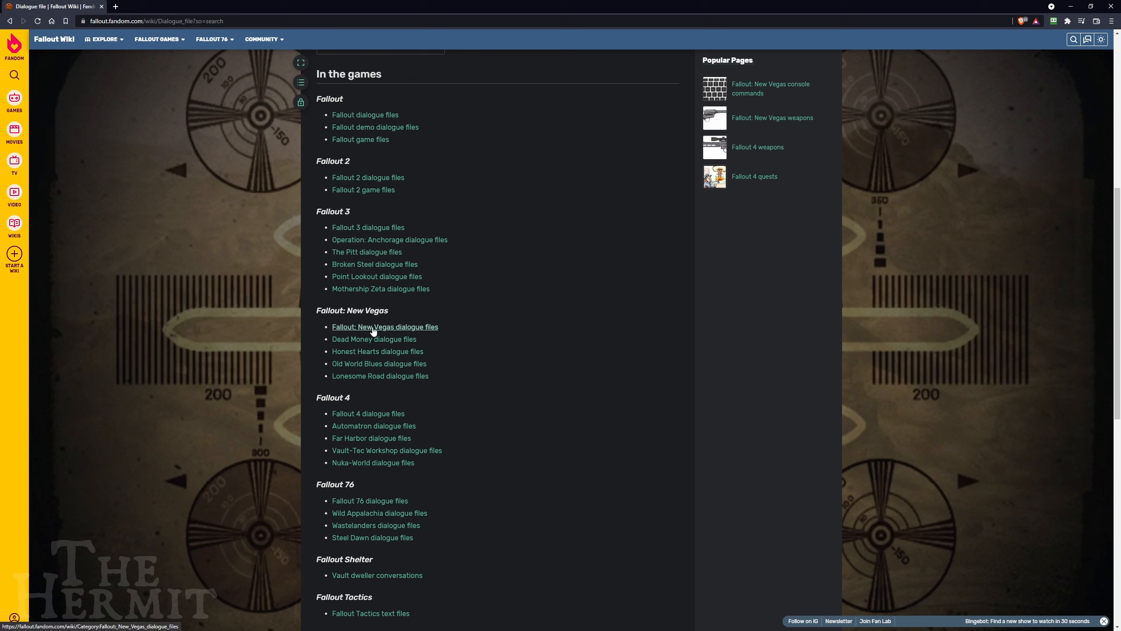
{"action": "left_click", "coordinate": [405, 332]}
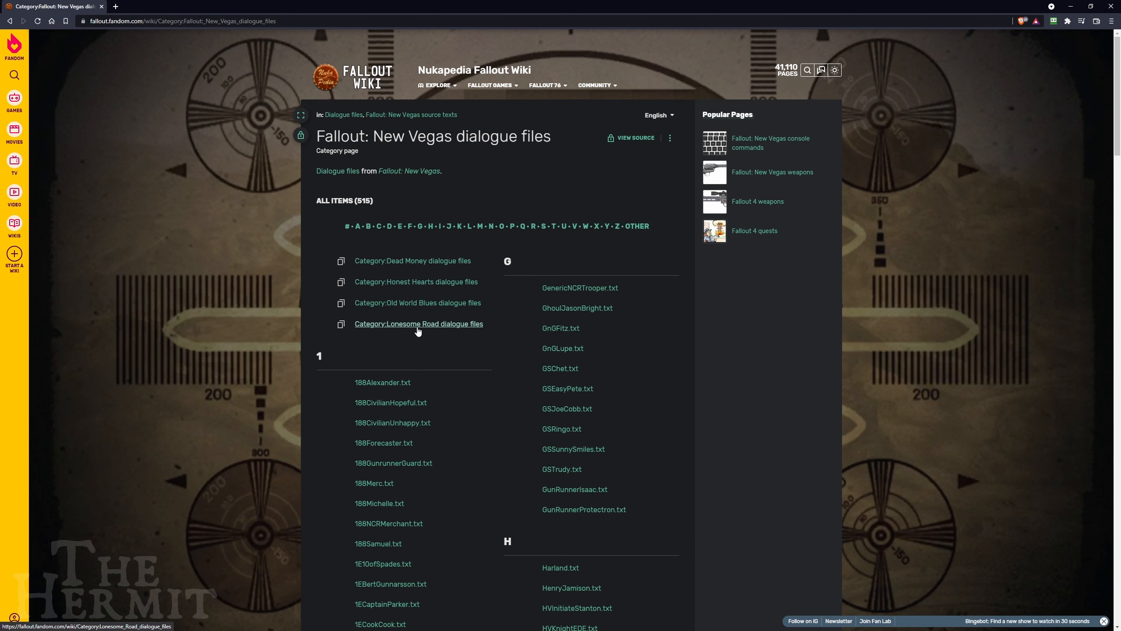
Step: Open the 1EDriverNephi.txt dialogue file from the category's item list
{"action": "scroll", "coordinate": [416, 331], "scroll_direction": "down", "scroll_amount": 4}
{"action": "scroll", "coordinate": [417, 331], "scroll_direction": "down", "scroll_amount": 2}
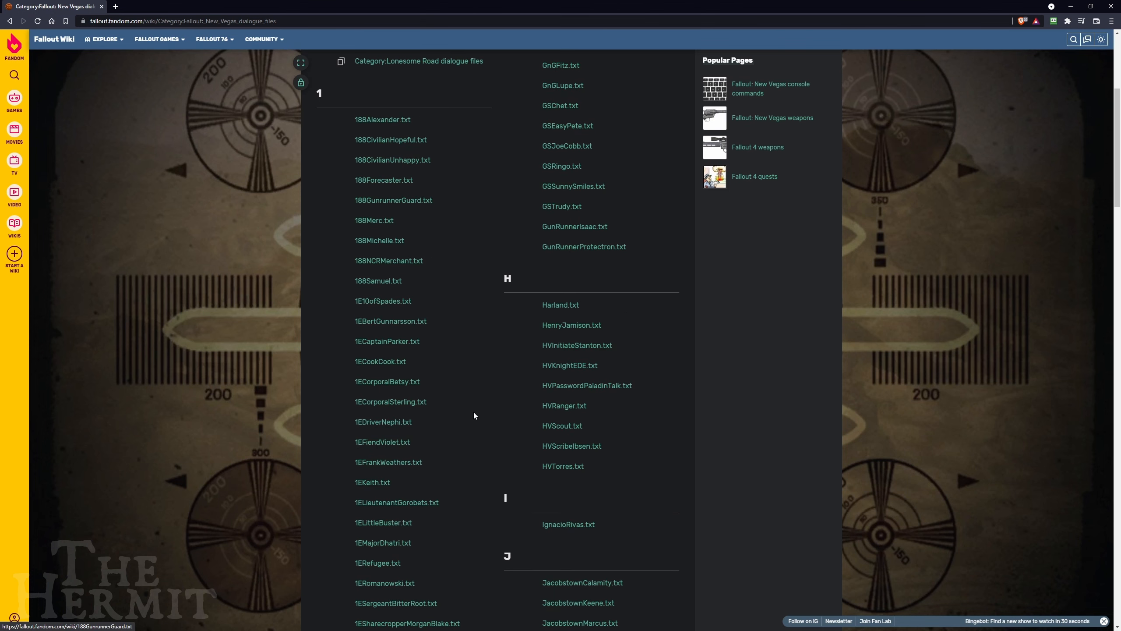
{"action": "left_click", "coordinate": [379, 423]}
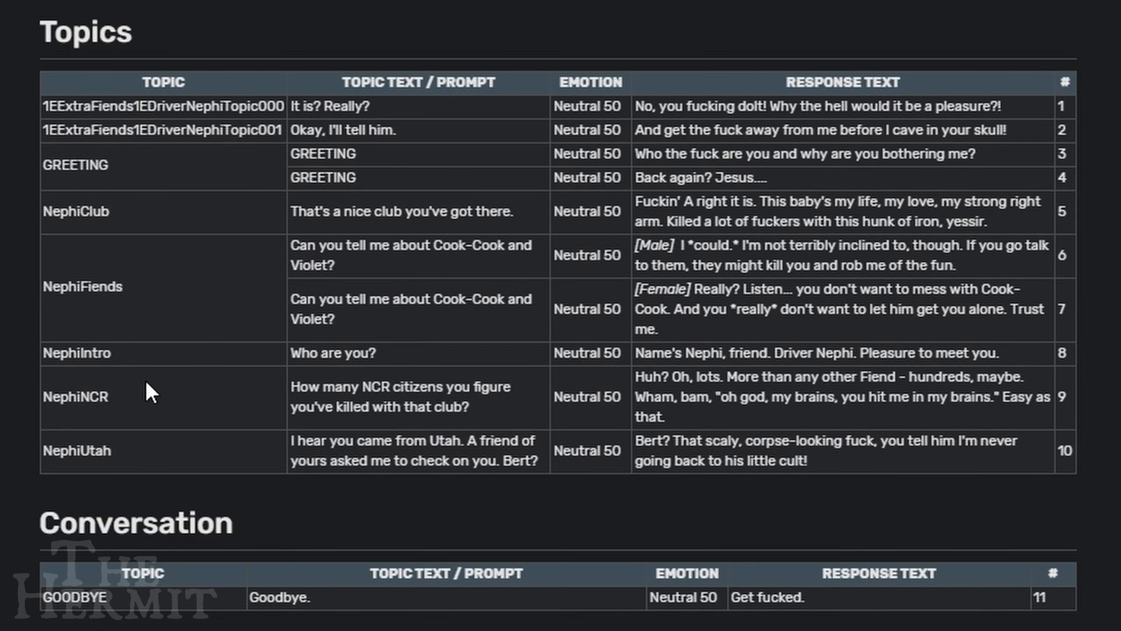
Step: Examine the topic IDs in Driver Nephi's dialogue file, from 1EExtraFiends1EDriverNephiTopic000 and 001 through NephiClub, NephiFiends, NephiIntro, NephiNCR and NephiUtah
{"action": "left_click_drag", "start_coordinate": [1051, 599], "coordinate": [91, 129]}
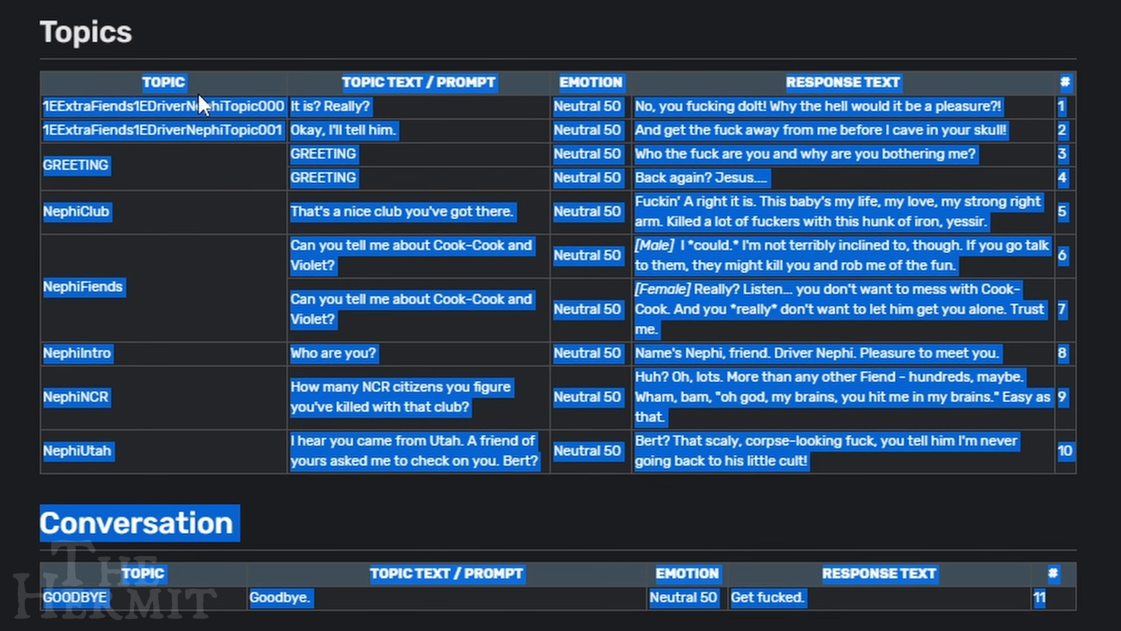
{"action": "left_click", "coordinate": [126, 93]}
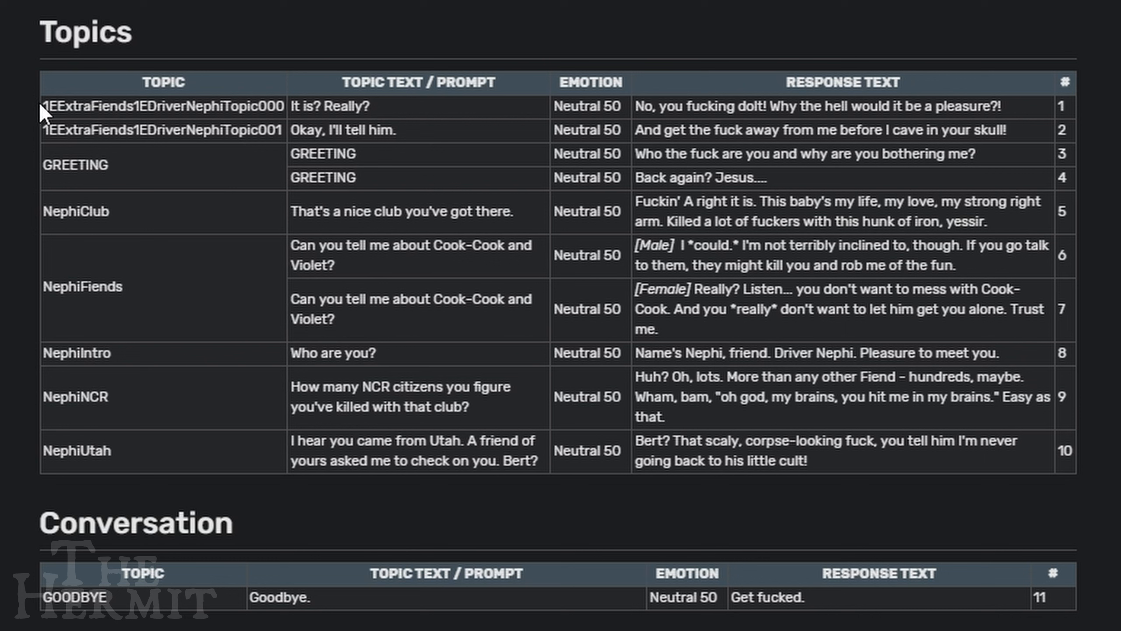
{"action": "left_click_drag", "start_coordinate": [38, 101], "coordinate": [67, 141]}
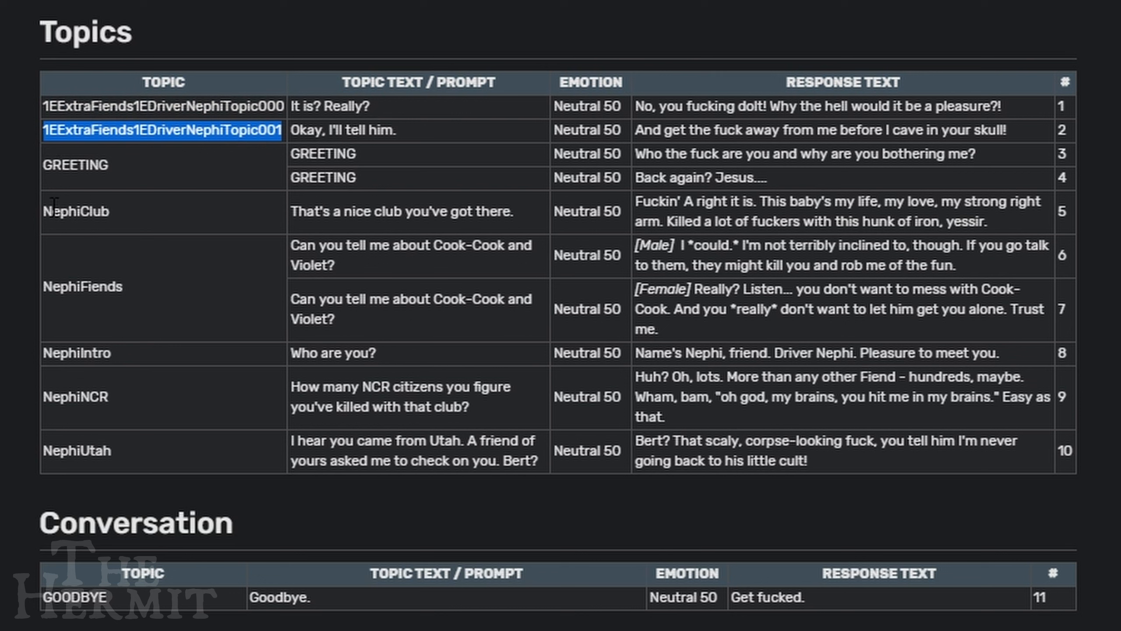
{"action": "left_click_drag", "start_coordinate": [43, 211], "coordinate": [112, 219]}
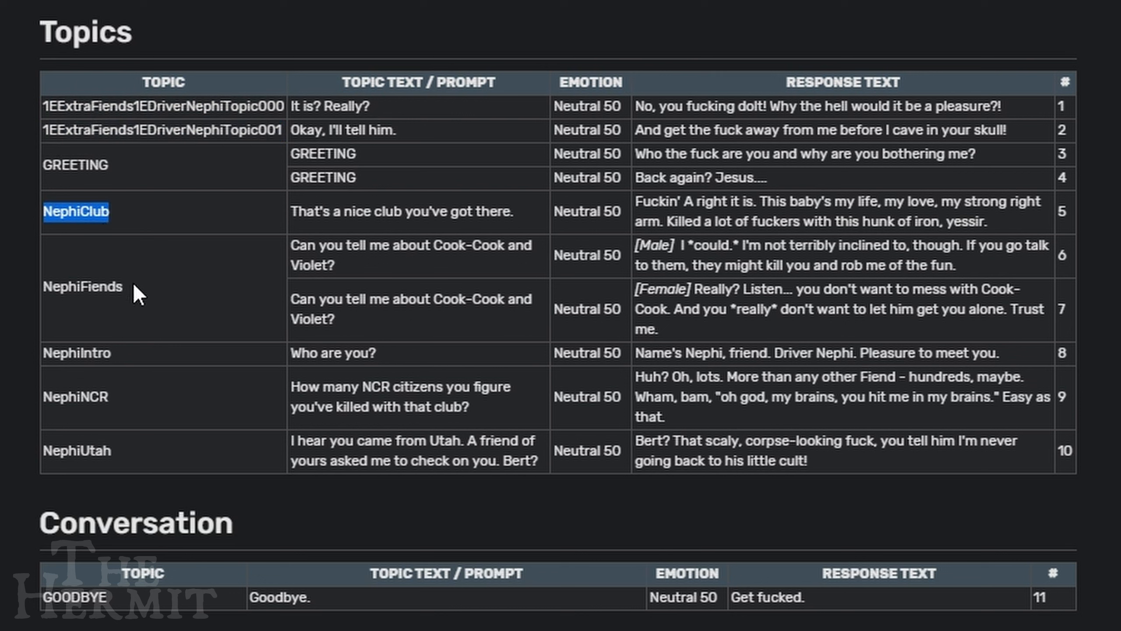
{"action": "left_click_drag", "start_coordinate": [132, 286], "coordinate": [43, 290]}
{"action": "left_click", "coordinate": [42, 355]}
{"action": "left_click_drag", "start_coordinate": [48, 356], "coordinate": [119, 351]}
{"action": "left_click", "coordinate": [111, 400]}
{"action": "left_click_drag", "start_coordinate": [122, 449], "coordinate": [43, 451]}
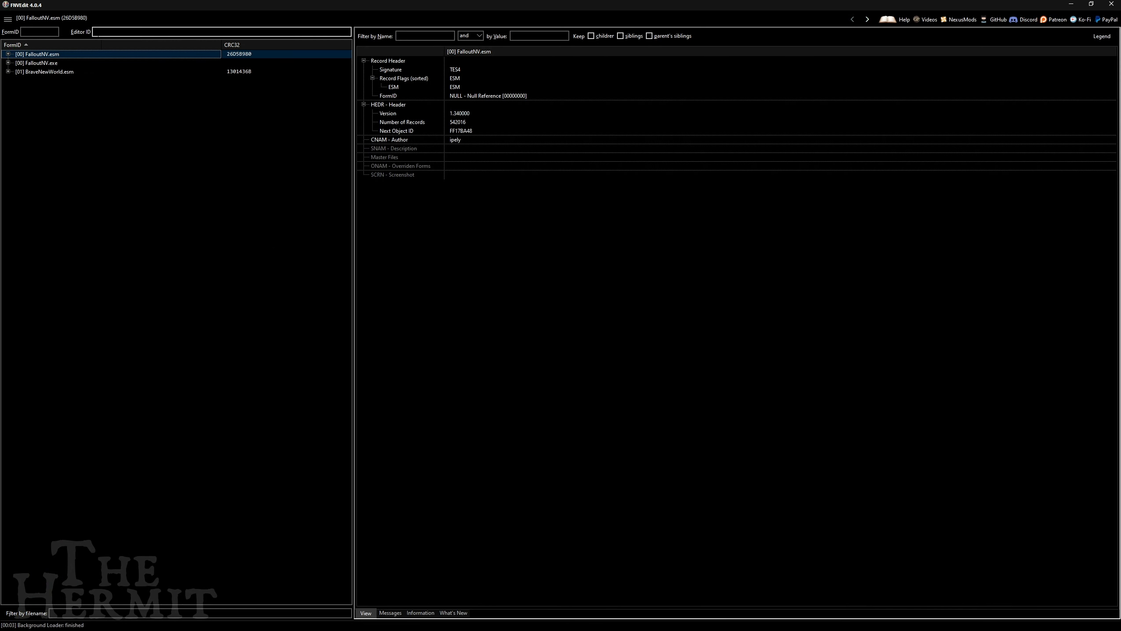
Step: In FNVEdit, find the Editor ID 1EExtraFiends1EDriverNephiTopic000 and jump to its override in BraveNewWorld.esm
{"action": "type", "text": "1EExtraFiends1EDriverNephiTopic000"}
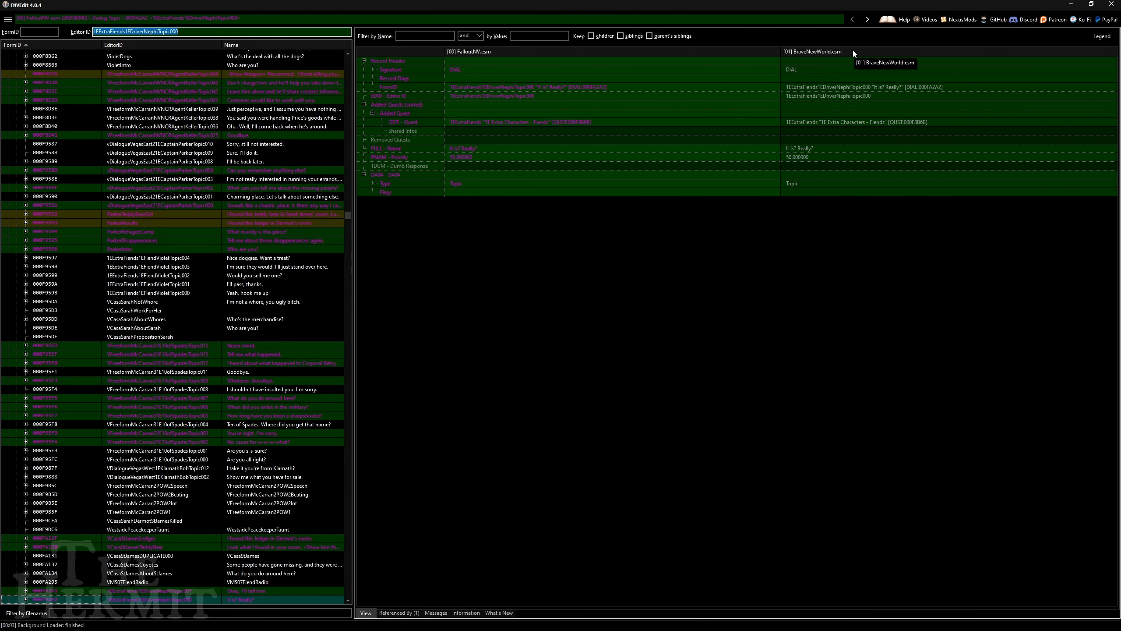
{"action": "right_click", "coordinate": [853, 50]}
{"action": "left_click", "coordinate": [872, 93]}
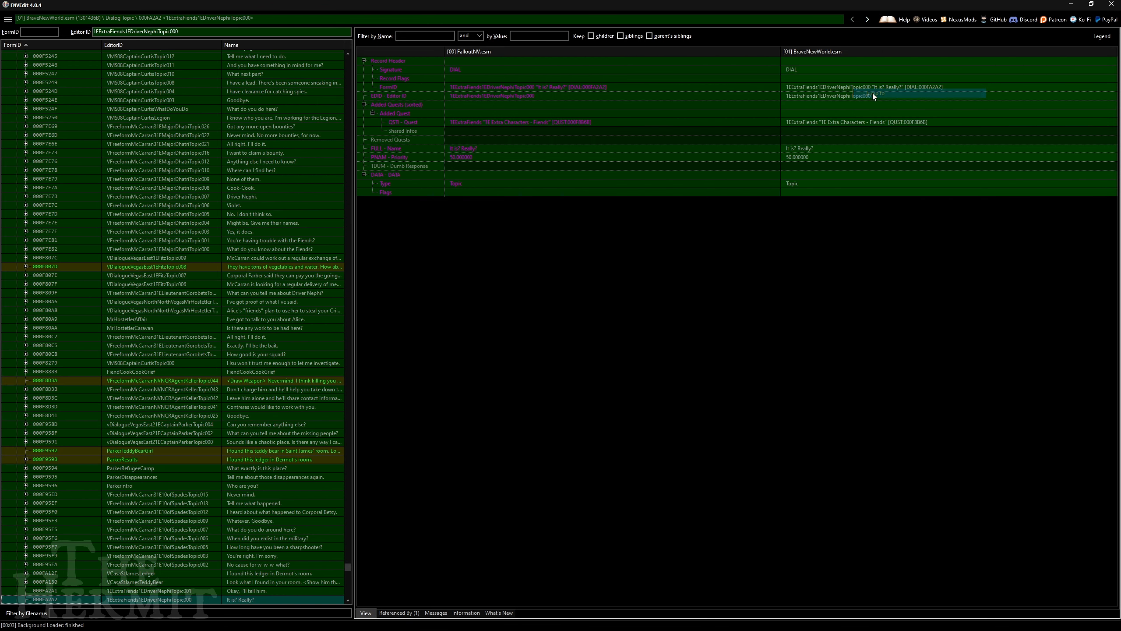
Step: Inspect the neighbouring Nephi dialog topics in BraveNewWorld.esm, including NephiUtah, NephiClub, NephiIntro and NephiFiends
{"action": "scroll", "coordinate": [258, 412], "scroll_direction": "down", "scroll_amount": 6}
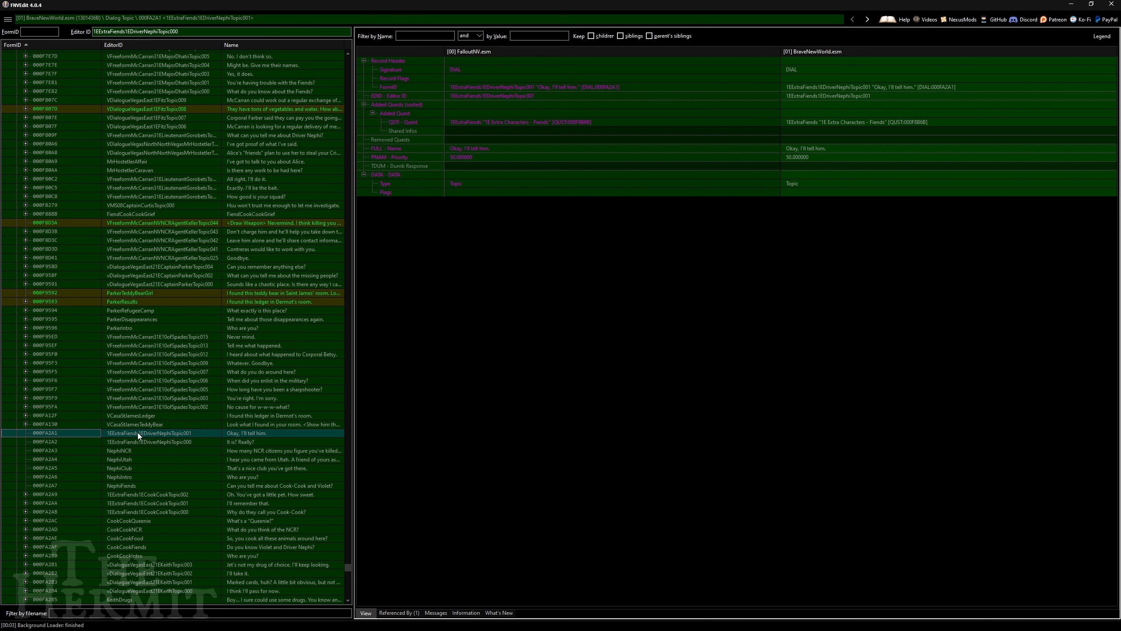
{"action": "left_click", "coordinate": [133, 459]}
{"action": "left_click", "coordinate": [134, 469]}
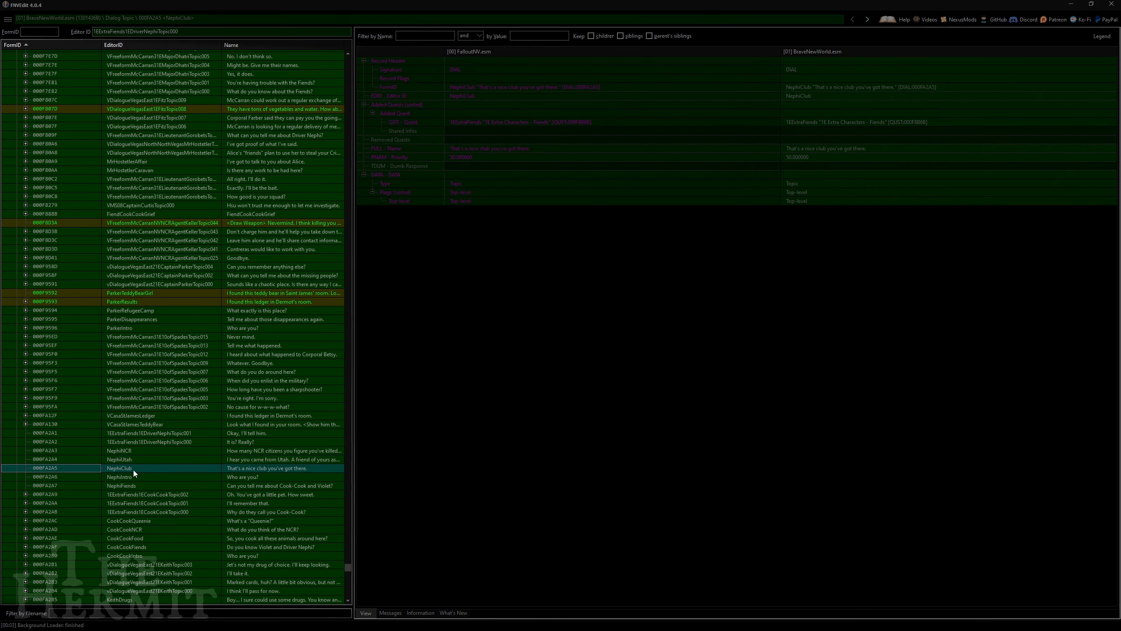
{"action": "left_click", "coordinate": [133, 478]}
{"action": "left_click", "coordinate": [134, 484]}
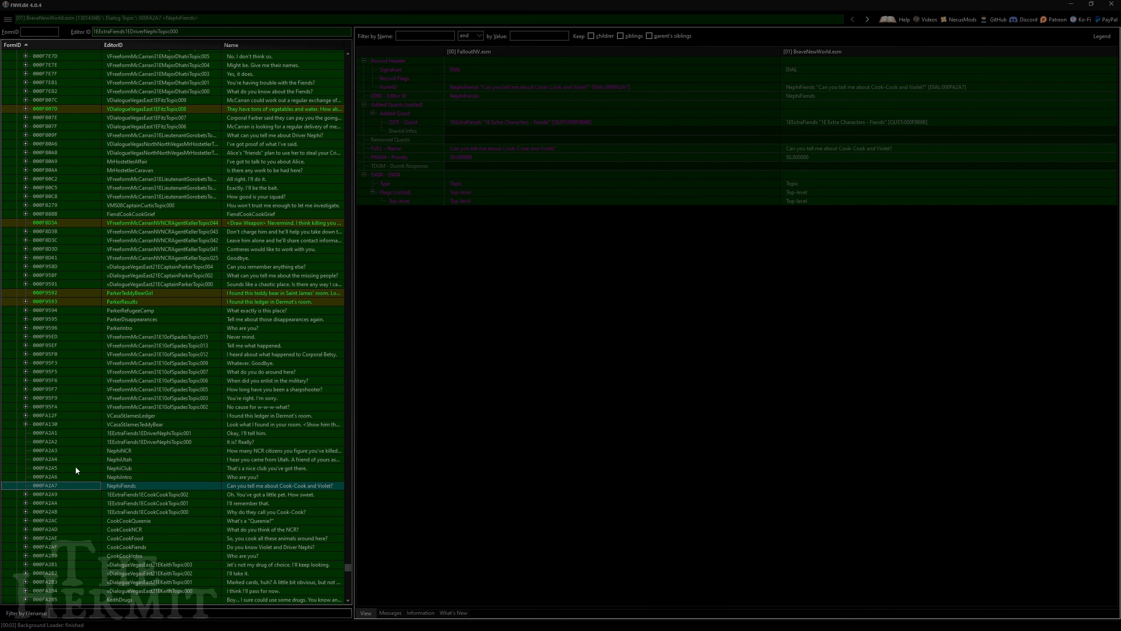
Step: Permanently remove the seven Driver Nephi dialog topics, 1EExtraFiends1EDriverNephiTopic001 through NephiFiends, from BraveNewWorld.esm
{"action": "left_click", "coordinate": [44, 434]}
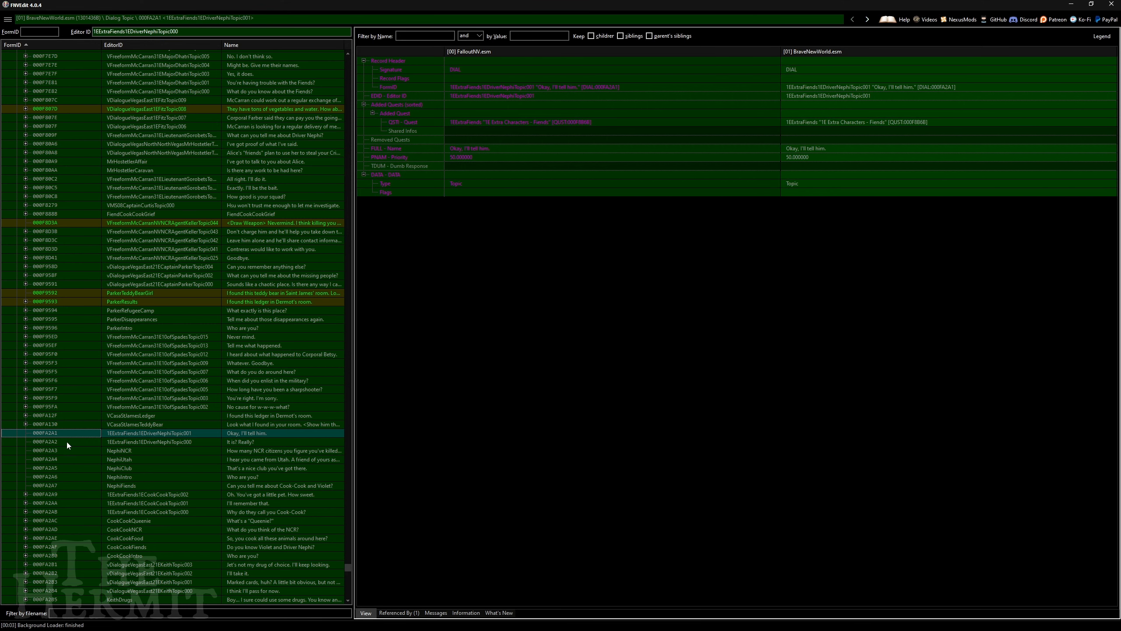
{"action": "left_click_drag", "start_coordinate": [67, 442], "coordinate": [61, 481]}
{"action": "key", "text": "Delete"}
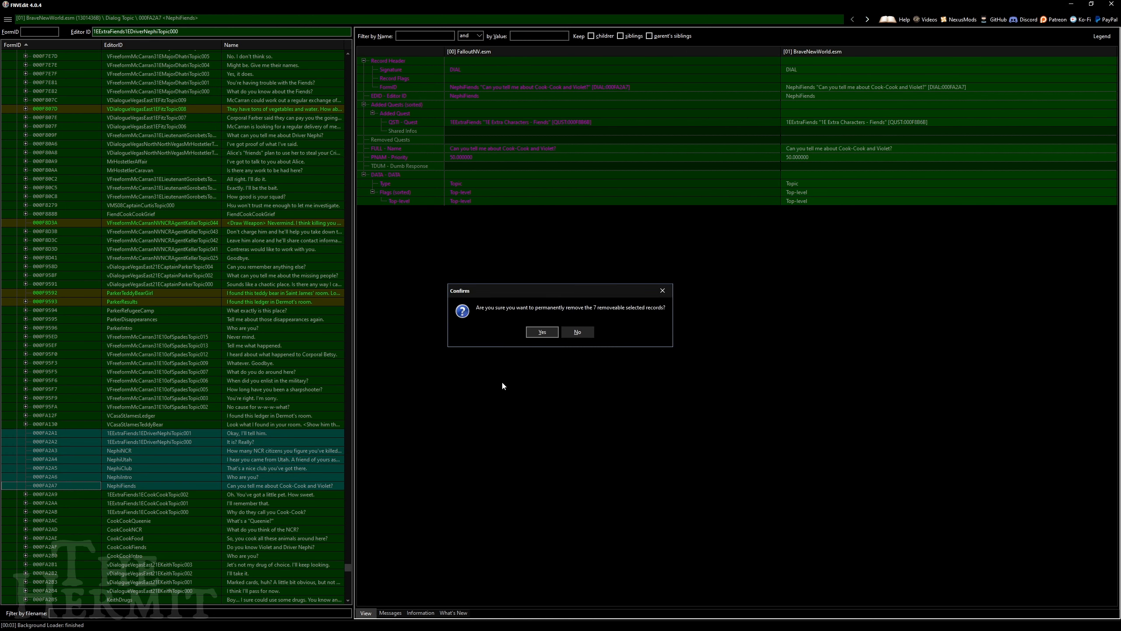
{"action": "left_click", "coordinate": [544, 331]}
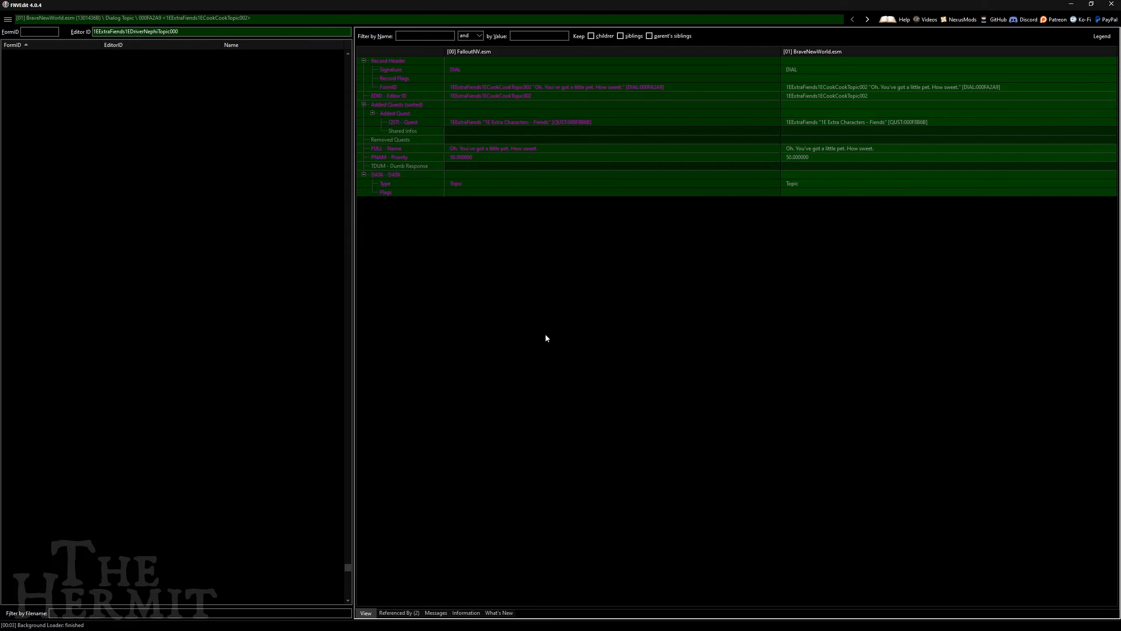
Step: Collapse the record tree back to the plugin list and check BraveNewWorld.esm for errors
{"action": "left_click_drag", "start_coordinate": [349, 564], "coordinate": [357, 52]}
{"action": "left_click", "coordinate": [8, 54]}
{"action": "left_click", "coordinate": [8, 71]}
{"action": "right_click", "coordinate": [37, 74]}
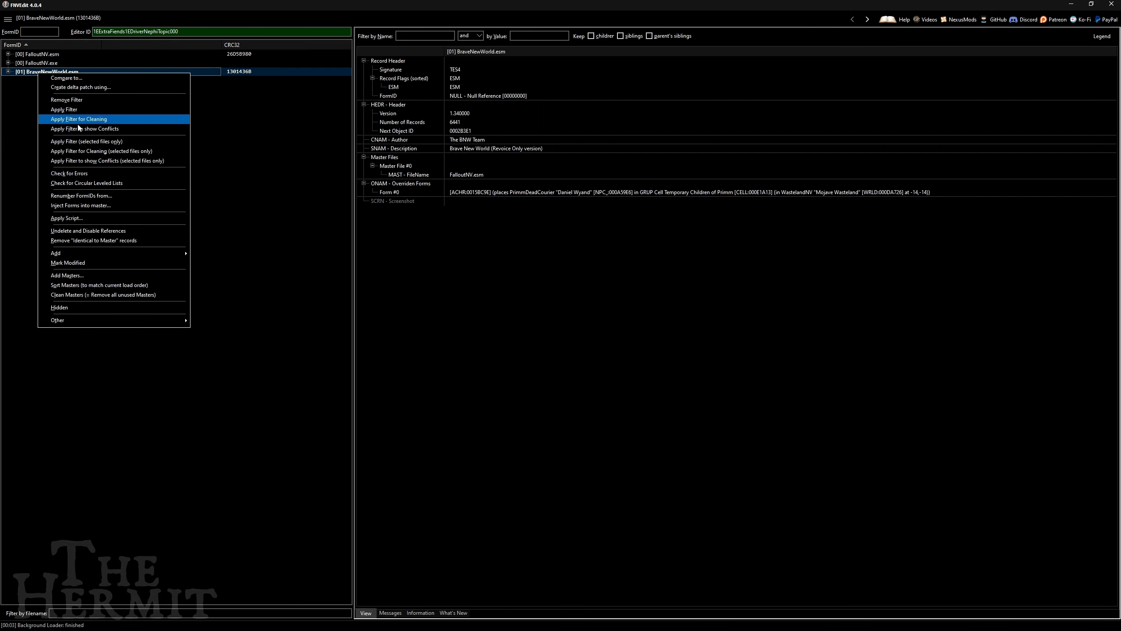
{"action": "left_click", "coordinate": [112, 177]}
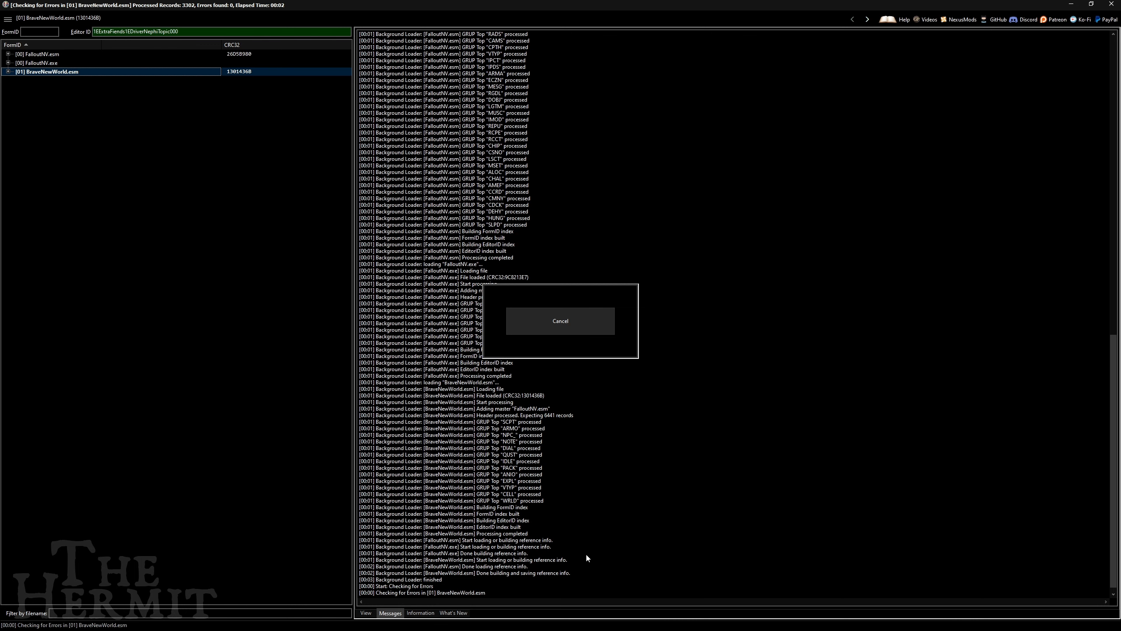
Step: Save the changes to BraveNewWorld.esm and close FNVEdit
{"action": "key", "text": "ctrl+s"}
{"action": "left_click", "coordinate": [620, 463]}
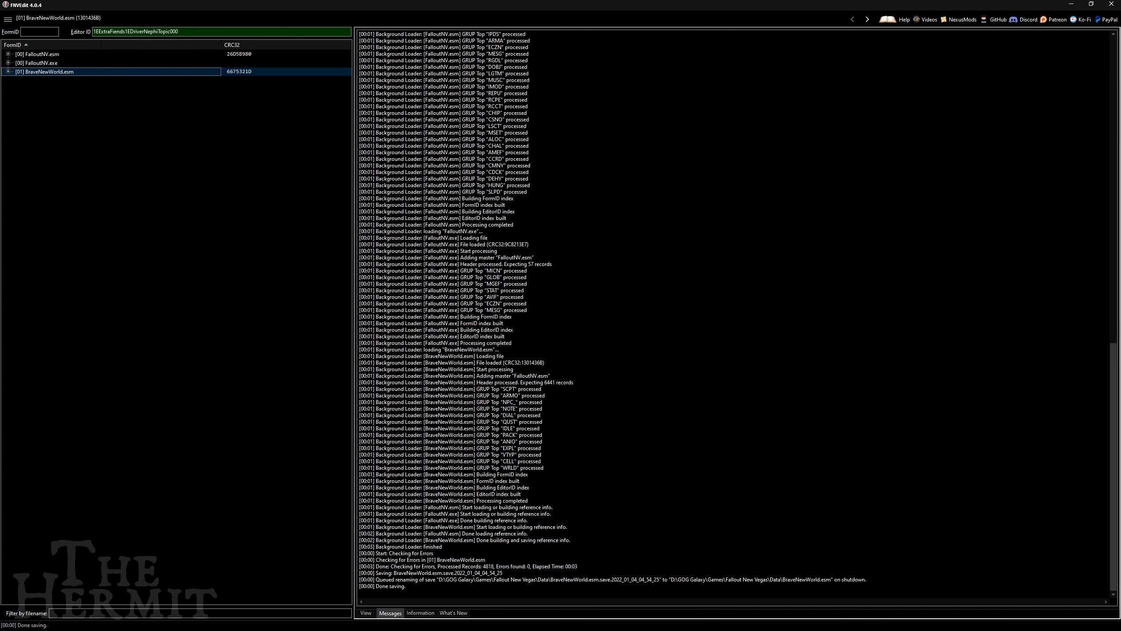
{"action": "left_click", "coordinate": [1111, 4]}
{"action": "left_click", "coordinate": [596, 252]}
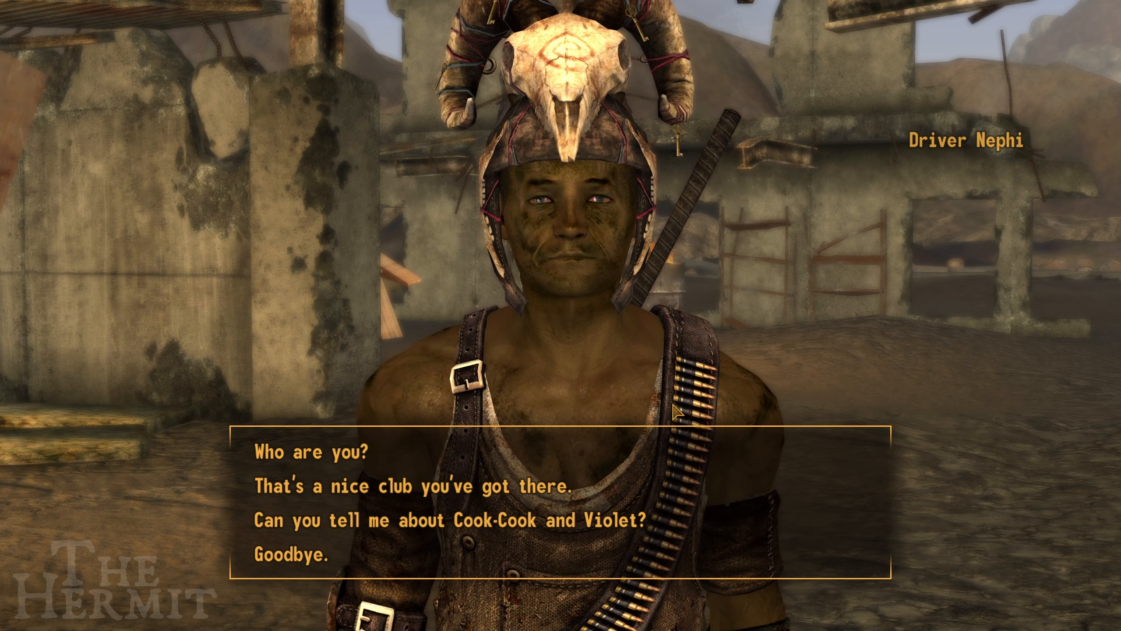
Step: In the game, test Driver Nephi's dialogue by asking "Who are you?", replying "It is? Really?" and saying goodbye
{"action": "left_click", "coordinate": [630, 445]}
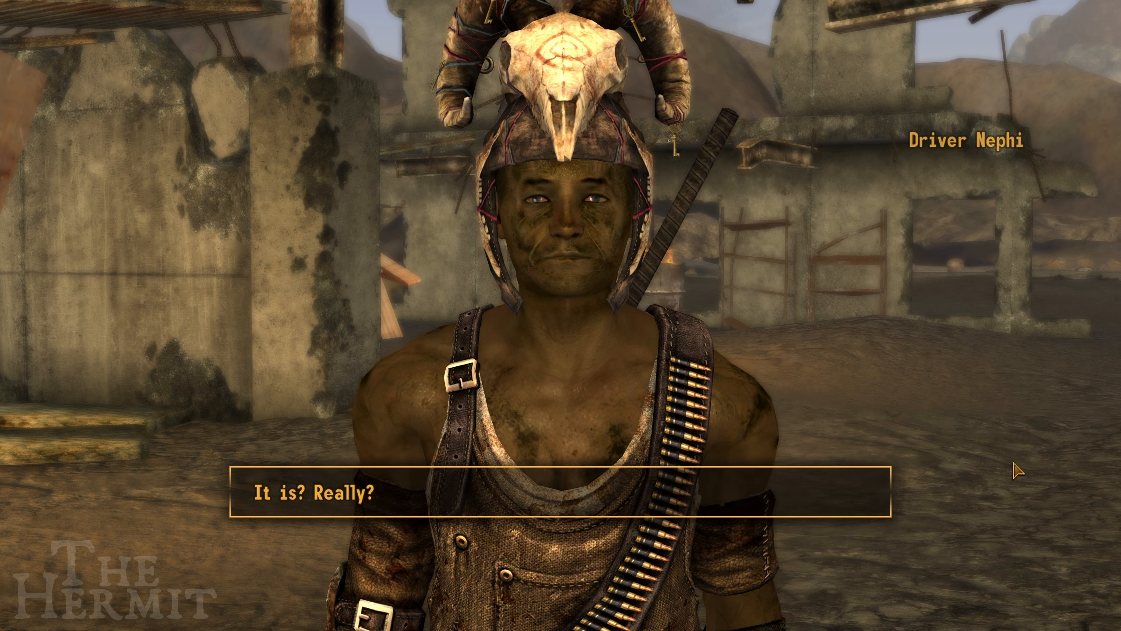
{"action": "left_click", "coordinate": [384, 486]}
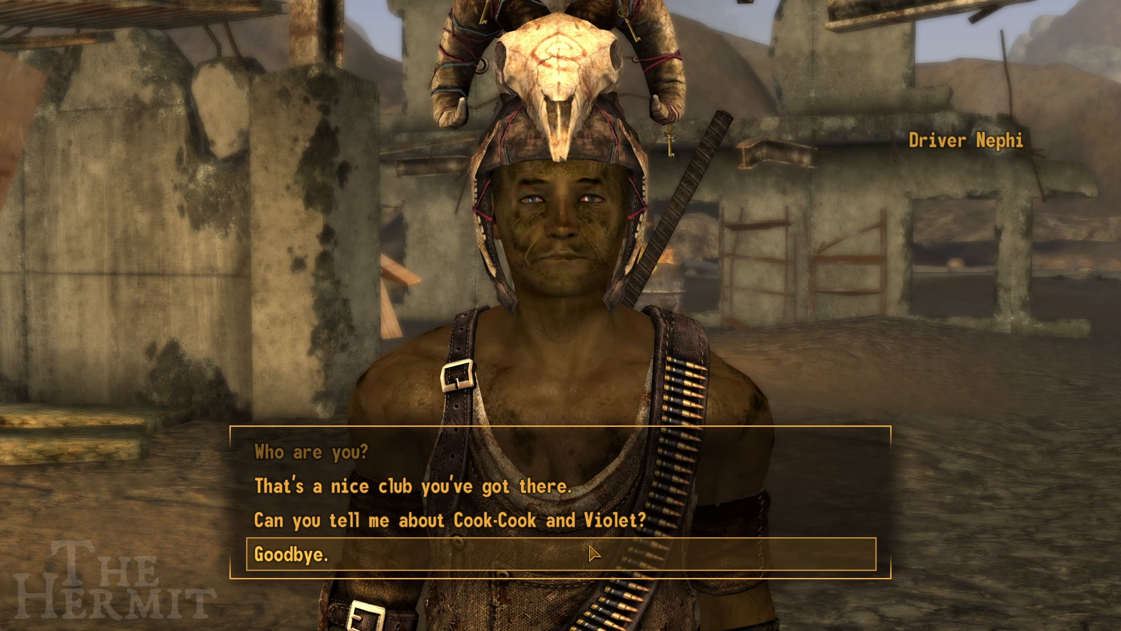
{"action": "left_click", "coordinate": [529, 558]}
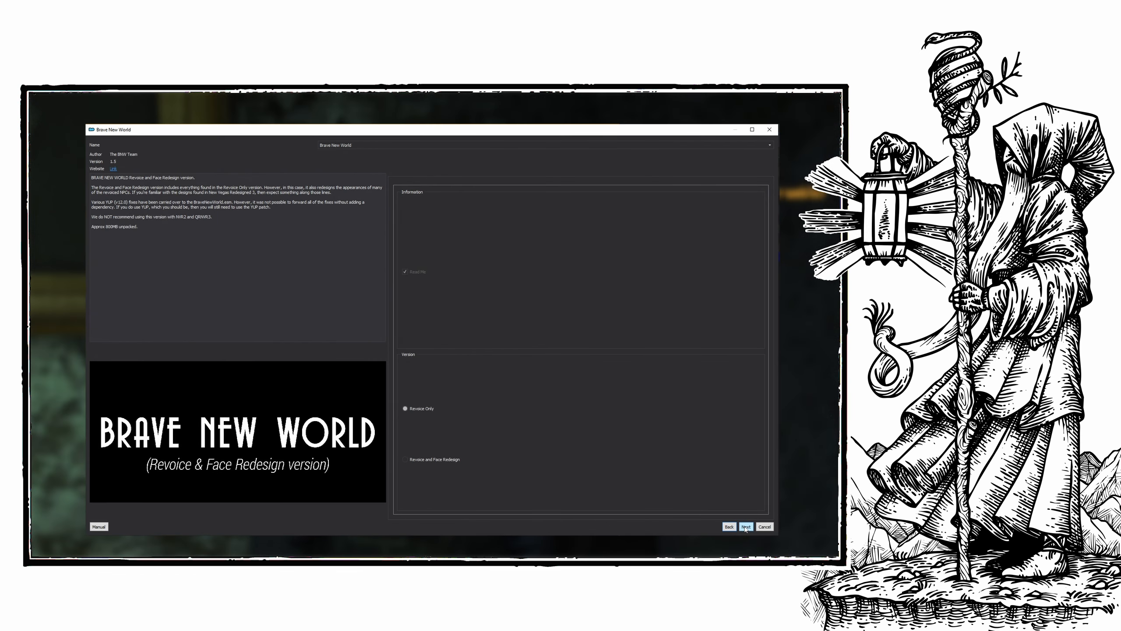
Step: Advance the Brave New World installer to the patch options with the Revoice Only version selected
{"action": "left_click", "coordinate": [745, 527]}
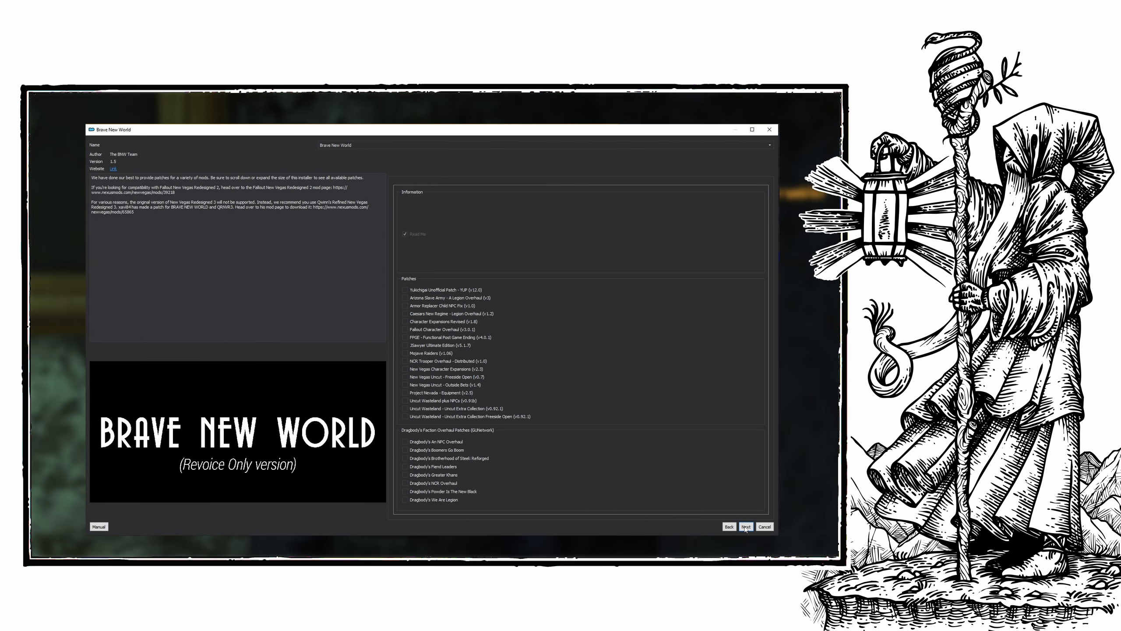